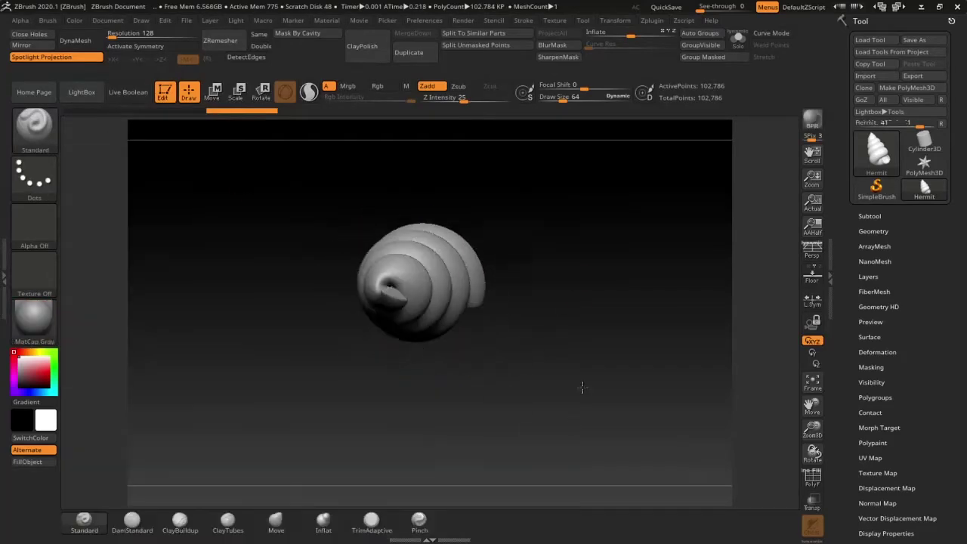
- Orbit the imported shell to view it side-on, then switch over to the Blender window
mouse_move(582, 387)
mouse_down()
mouse_move(620, 367)
mouse_move(609, 272)
mouse_up()
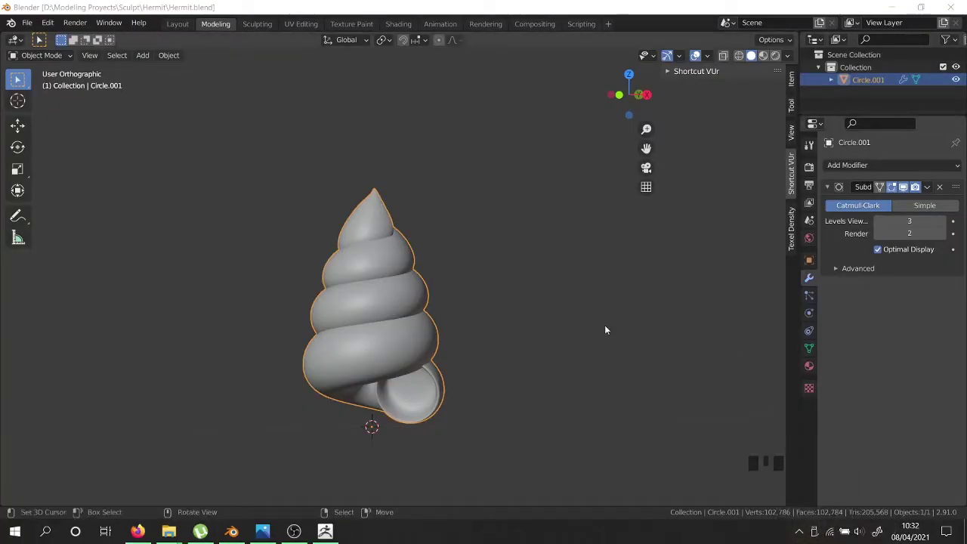
mouse_move(326, 532)
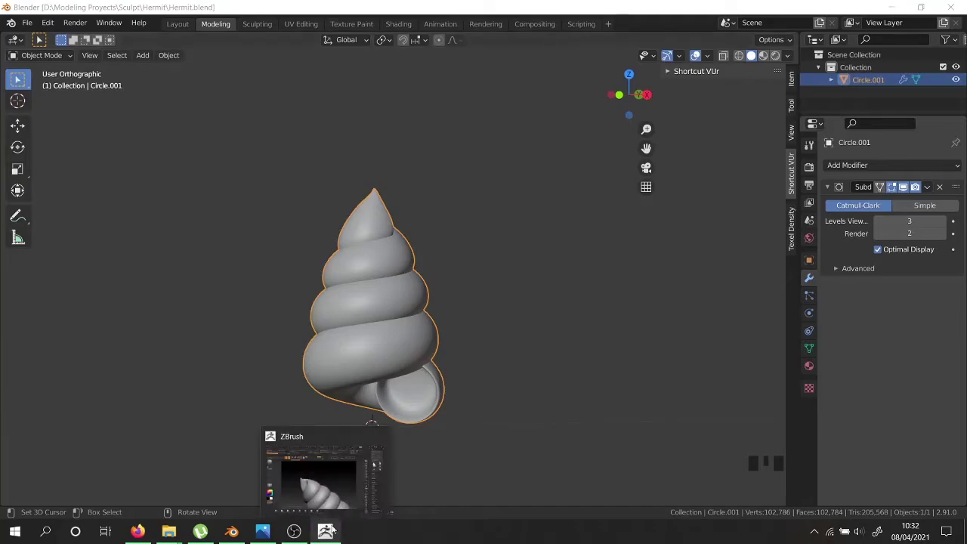
click(327, 531)
- Soften the shell's pointed tip and turn the view so the shell points left
shift+drag(427, 303, 420, 295)
mouse_move(420, 352)
mouse_down()
mouse_move(458, 282)
mouse_move(425, 320)
mouse_move(596, 244)
mouse_up()
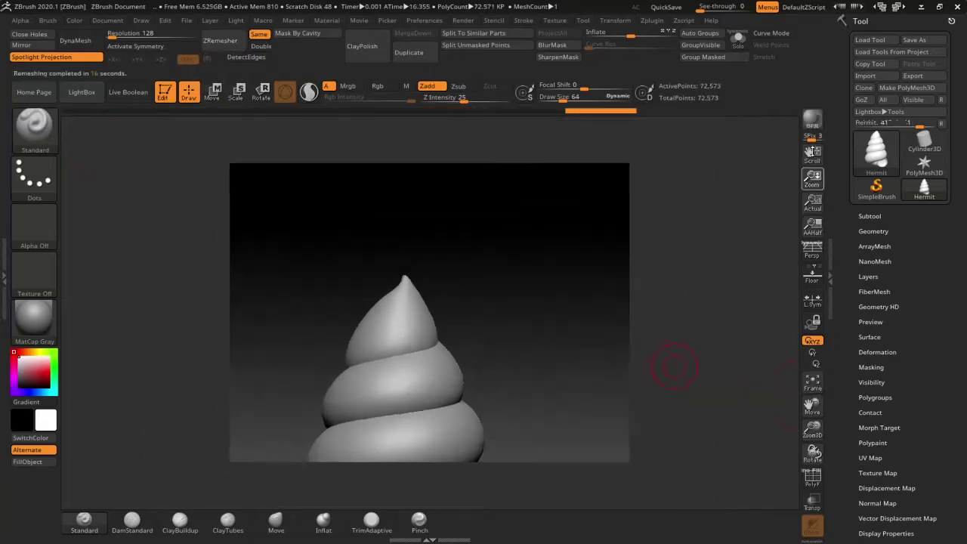
- Frame the shell and save it as ZBrushProject.zpr in the Hermit folder
click(813, 381)
drag(582, 291, 552, 276)
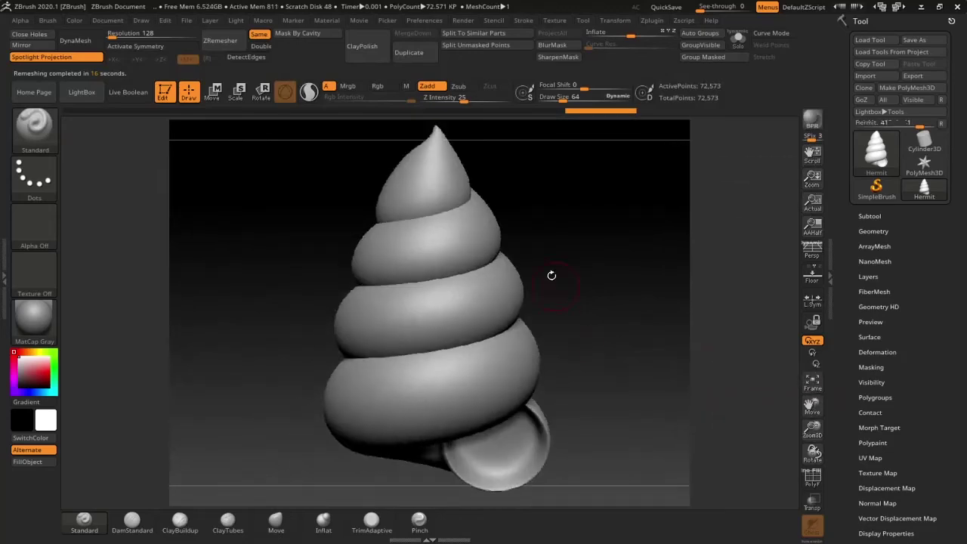
click(121, 21)
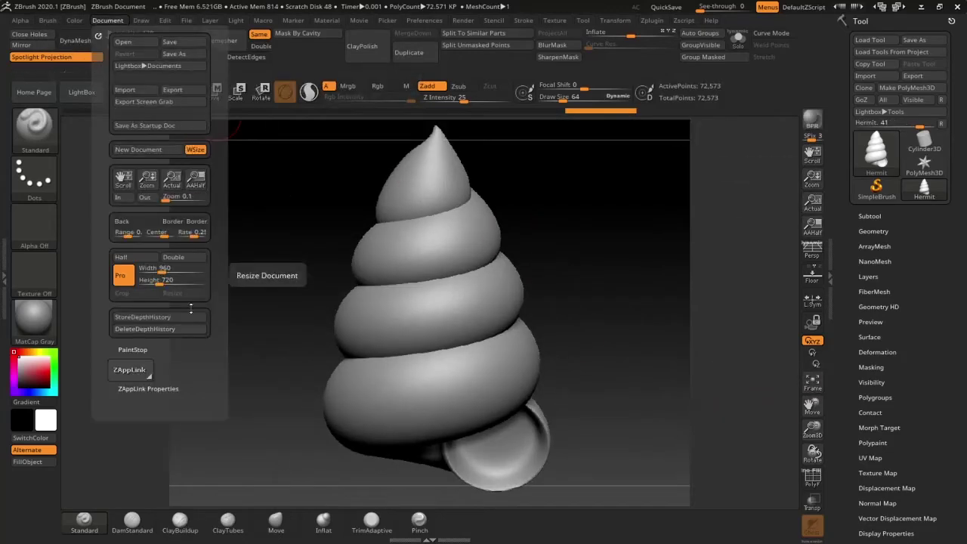
key(ctrl)
key(ctrl+s)
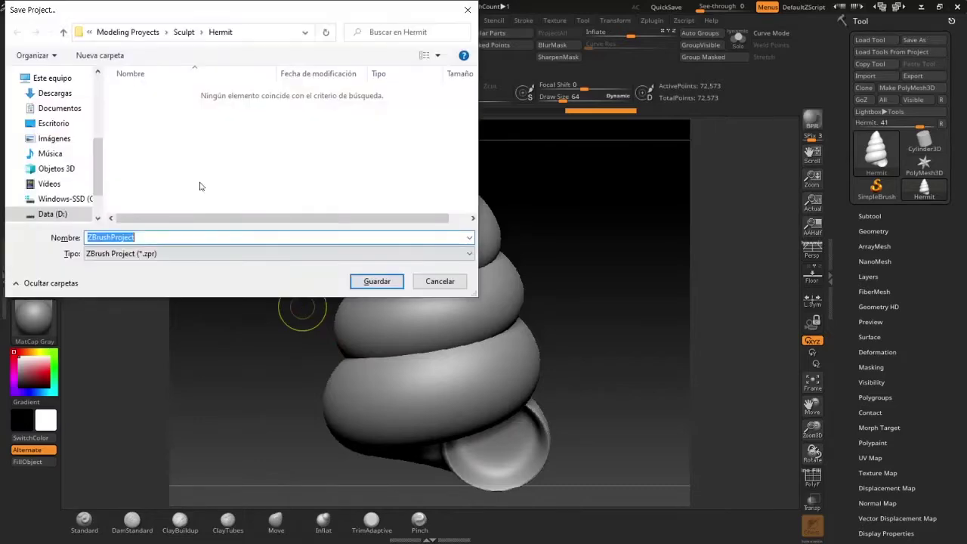
click(376, 281)
drag(539, 207, 627, 186)
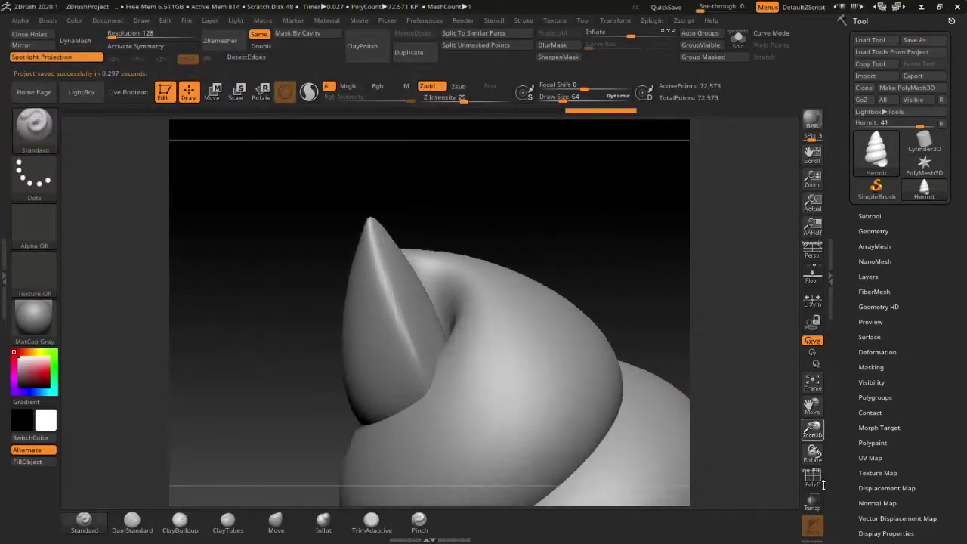
- Smooth away the notched groove near the shell's tip with the Smooth brush
drag(529, 173, 460, 280)
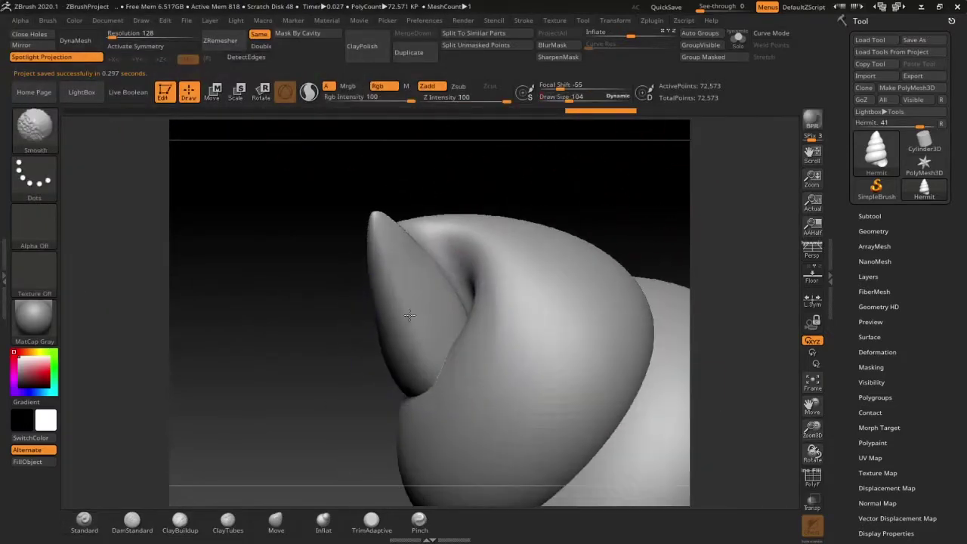
key(shift)
mouse_move(414, 280)
right_down()
mouse_move(378, 277)
mouse_move(516, 257)
mouse_move(374, 358)
right_up()
right_drag(447, 347, 427, 345)
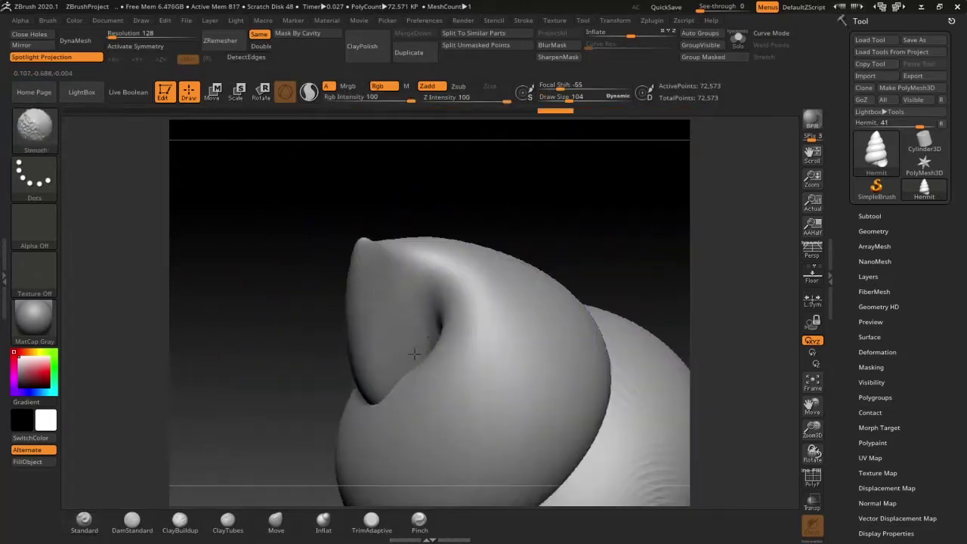
right_drag(536, 227, 307, 508)
mouse_move(459, 307)
mouse_down()
mouse_move(421, 346)
mouse_move(442, 377)
mouse_up()
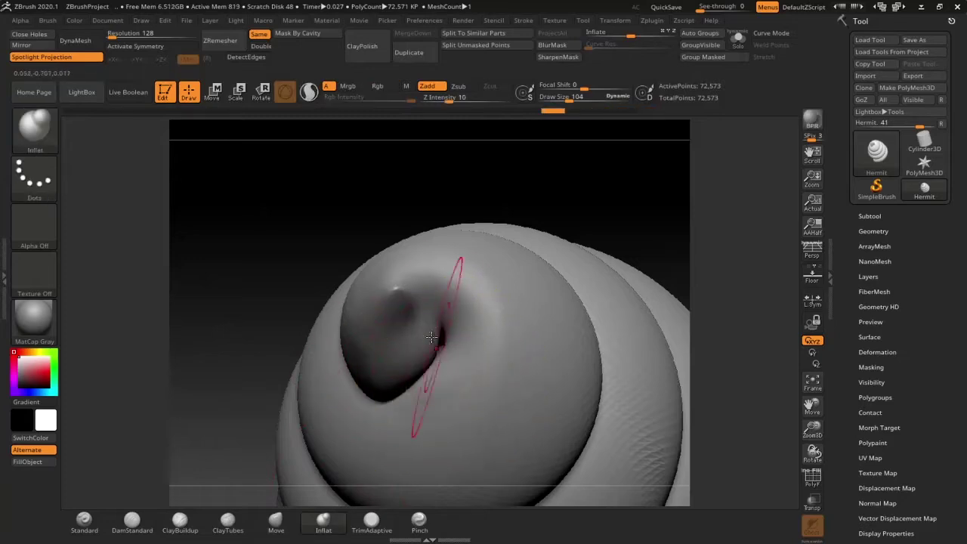
mouse_move(385, 355)
right_down()
mouse_move(356, 355)
mouse_move(482, 263)
mouse_move(464, 201)
mouse_move(396, 283)
mouse_move(417, 338)
right_up()
mouse_move(389, 284)
right_down()
mouse_move(233, 280)
mouse_move(425, 276)
mouse_move(559, 335)
mouse_move(406, 371)
right_up()
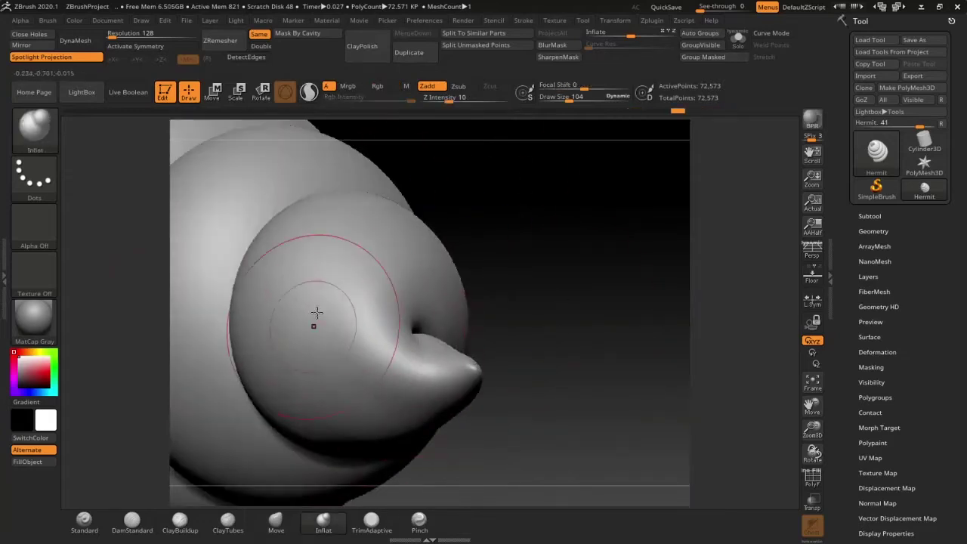
right_drag(554, 380, 614, 230)
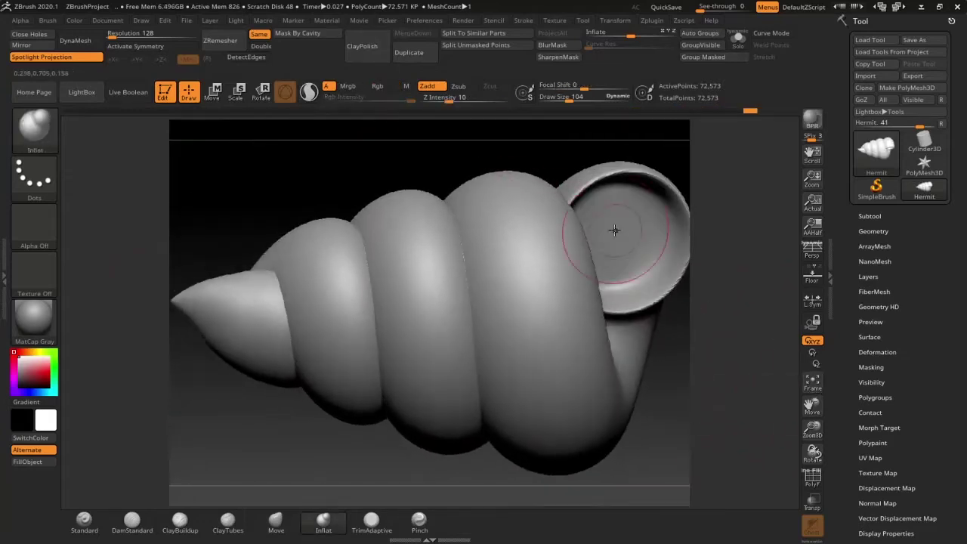
- Set Inflate to 5 to puff up the whole shell, then view the spiral end-on
drag(630, 35, 633, 35)
mouse_move(552, 128)
right_down()
mouse_move(528, 134)
mouse_move(706, 342)
right_up()
click(812, 389)
mouse_move(568, 405)
right_down()
mouse_move(587, 311)
mouse_move(646, 305)
right_up()
mouse_move(469, 330)
right_down()
mouse_move(507, 345)
mouse_move(570, 198)
mouse_move(549, 321)
mouse_move(616, 379)
right_up()
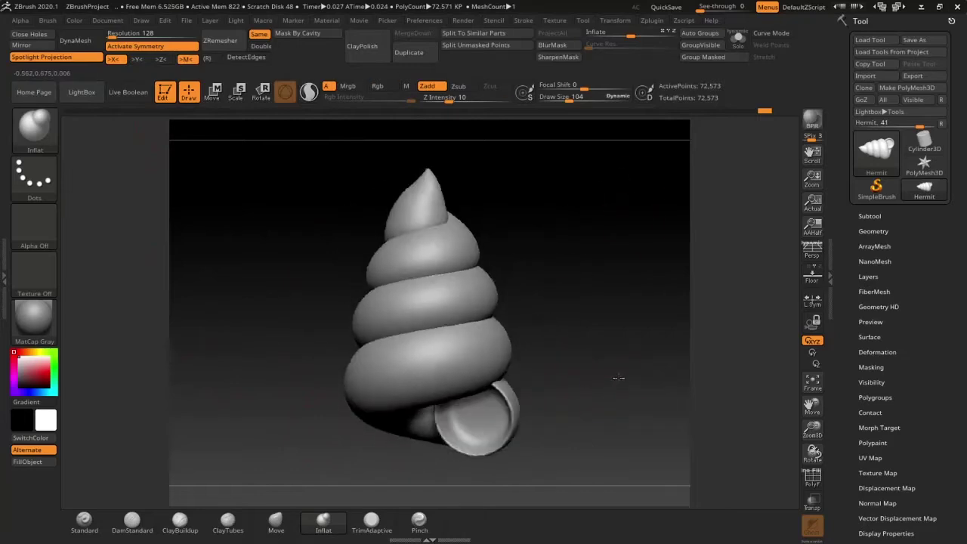
- Widen the shell slightly with the gizmo's Deformer box
key(w)
click(384, 211)
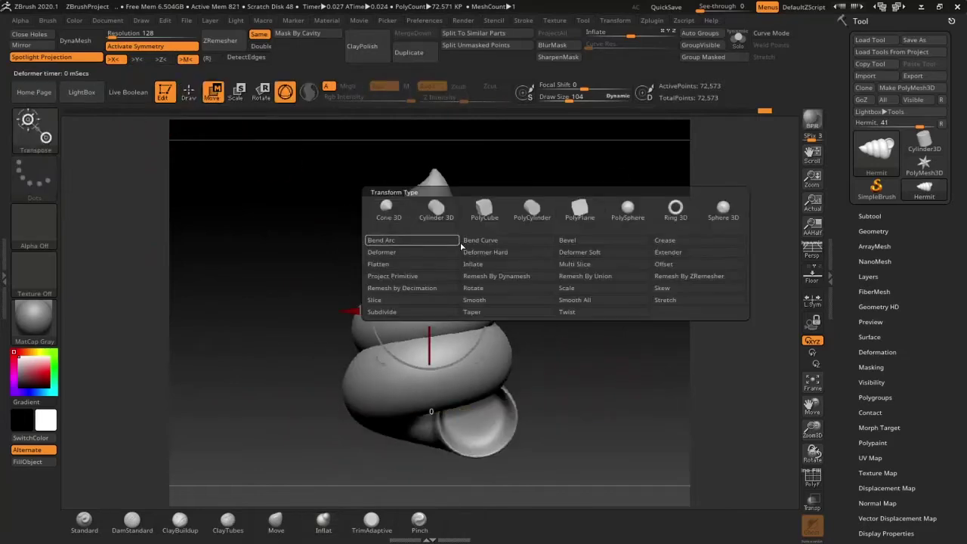
click(422, 259)
drag(319, 139, 525, 204)
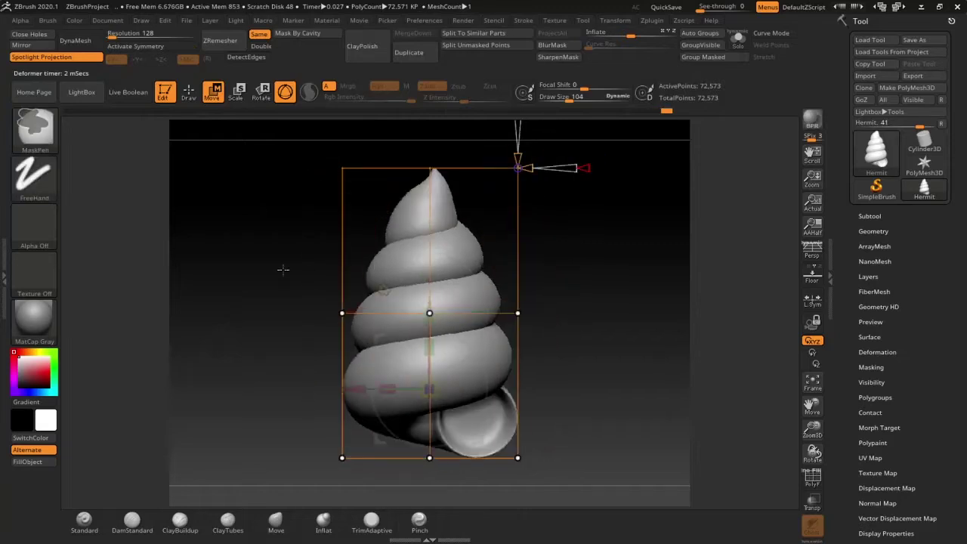
key(ctrl+z)
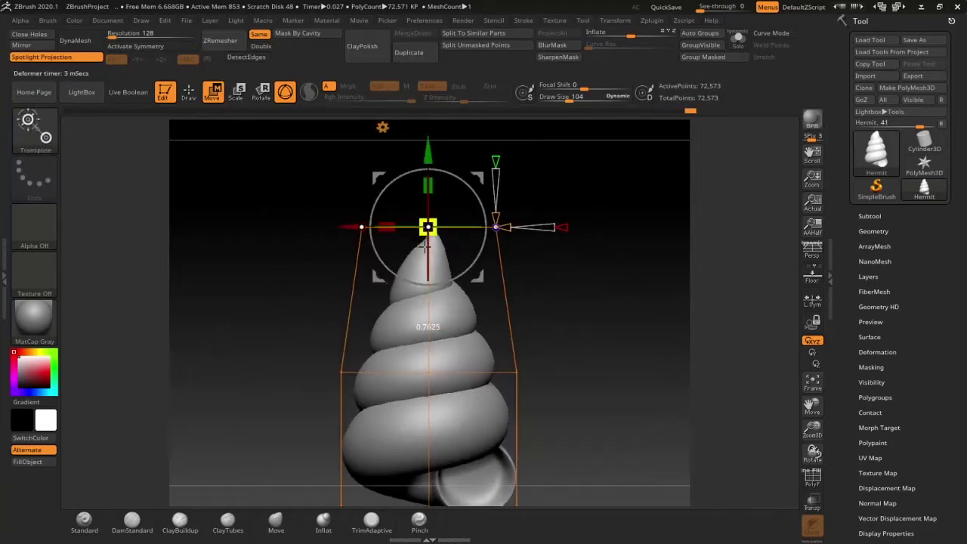
key(ctrl+z)
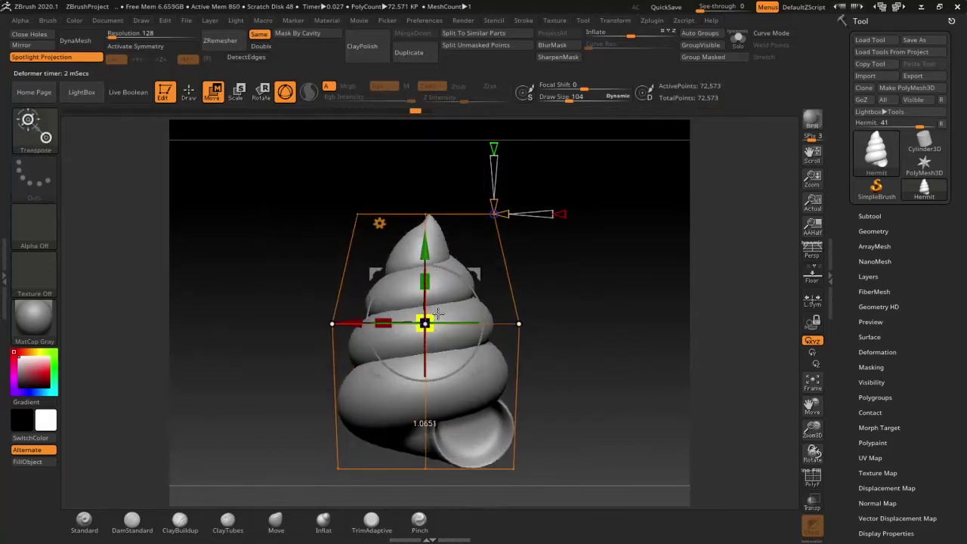
mouse_move(713, 356)
mouse_down()
mouse_move(431, 317)
mouse_move(438, 311)
mouse_up()
mouse_move(593, 364)
mouse_down()
mouse_move(486, 258)
mouse_move(555, 356)
mouse_up()
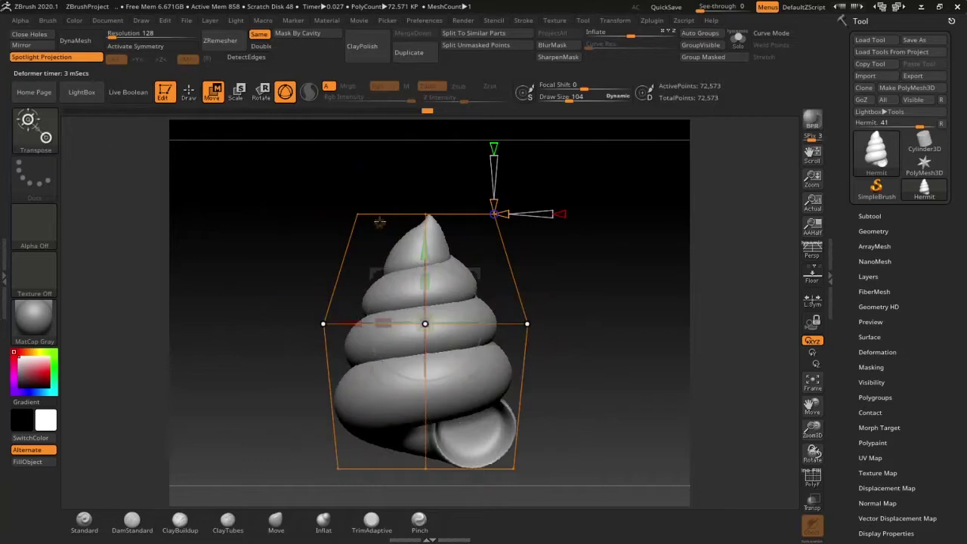
- Rotate the shell onto its side with the 3D gizmo and turn on the floor grid
click(380, 222)
click(563, 226)
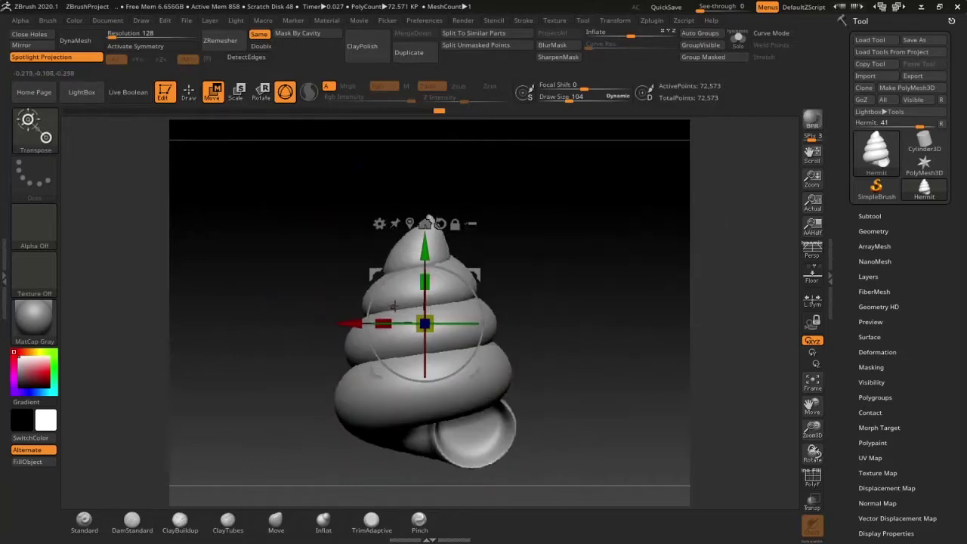
mouse_move(453, 272)
mouse_down()
mouse_move(377, 272)
mouse_move(619, 391)
mouse_up()
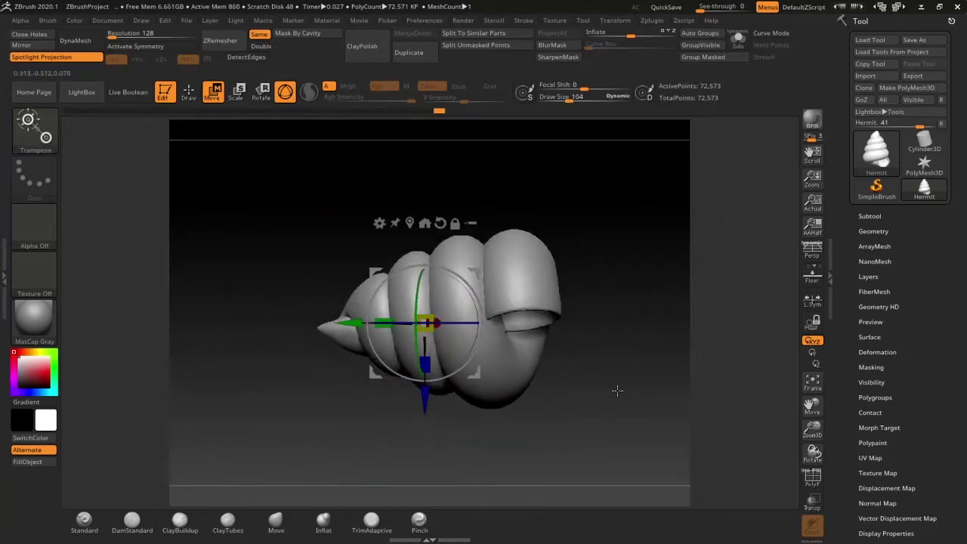
drag(548, 242, 421, 365)
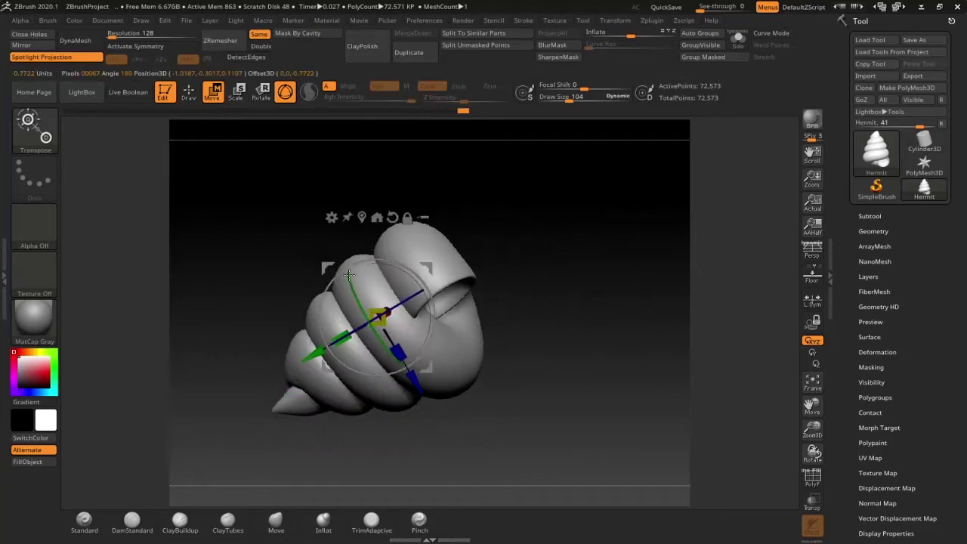
drag(421, 365, 559, 263)
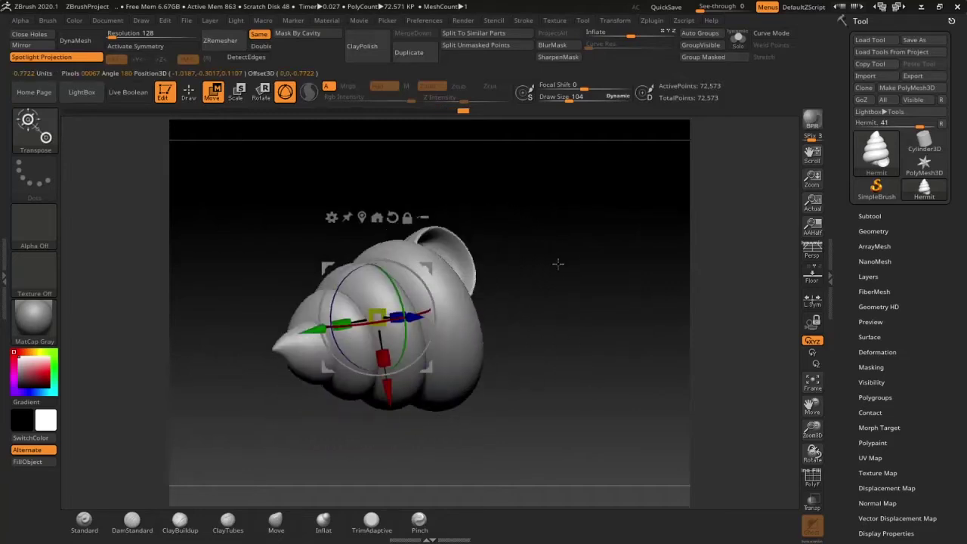
click(812, 281)
drag(406, 332, 395, 370)
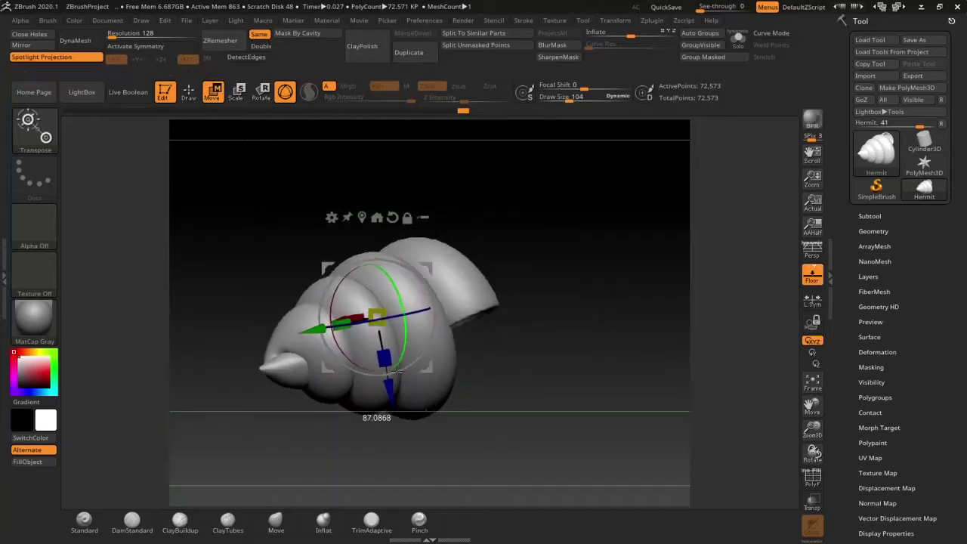
mouse_move(529, 362)
mouse_down()
mouse_move(716, 240)
mouse_move(615, 356)
mouse_up()
click(869, 216)
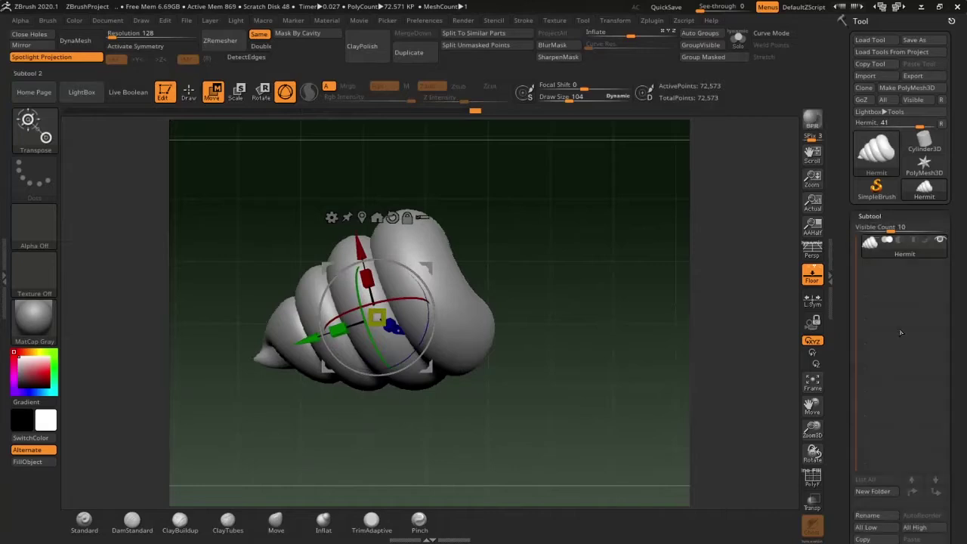
- Append a Sphere3D subtool and shrink it down into the shell's opening
scroll(901, 333, down, 3)
click(915, 398)
click(640, 349)
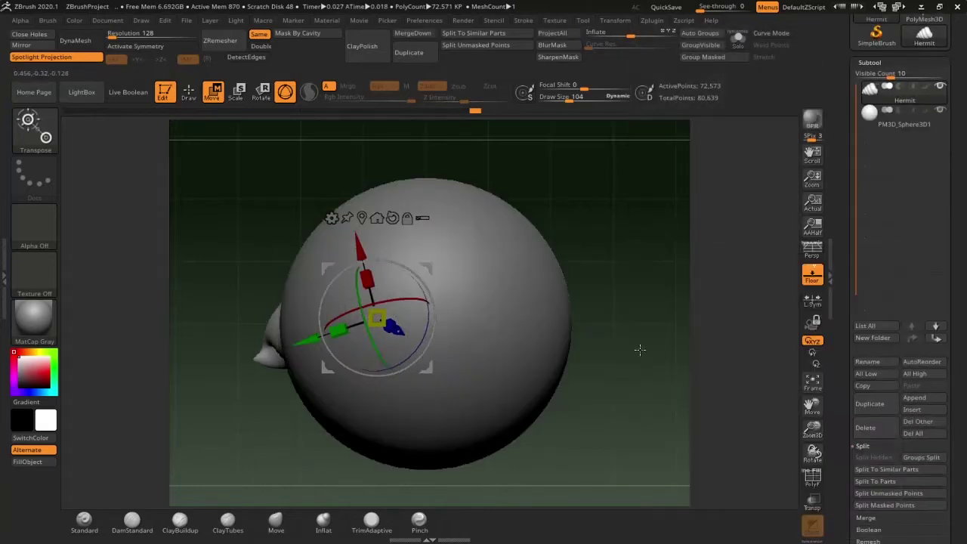
shift+drag(640, 349, 589, 332)
mouse_move(425, 322)
mouse_down()
mouse_move(534, 389)
mouse_move(751, 203)
mouse_move(448, 321)
mouse_up()
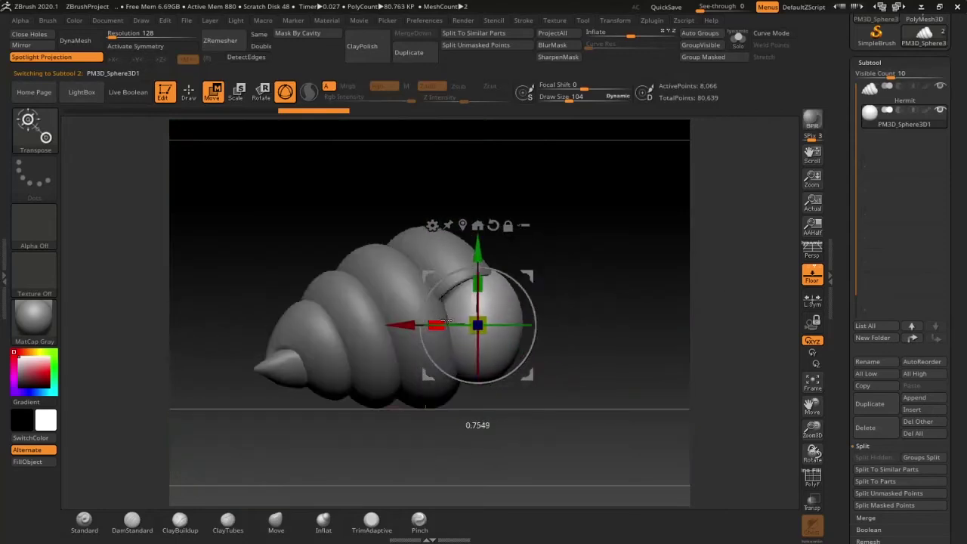
drag(526, 373, 499, 347)
mouse_move(559, 355)
mouse_down()
mouse_move(596, 355)
mouse_move(493, 361)
mouse_move(529, 355)
mouse_move(504, 339)
mouse_up()
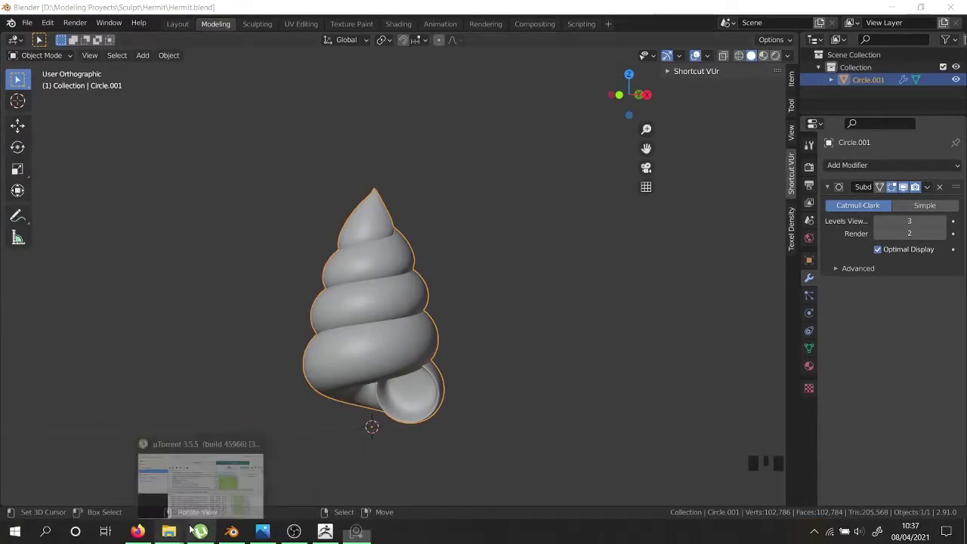
click(157, 504)
- Drag the hermit crab photo from the reference folder onto the PureRef board, then return to ZBrush
click(168, 531)
drag(326, 242, 162, 297)
scroll(162, 297, up, 2)
scroll(167, 280, up, 2)
scroll(172, 254, up, 2)
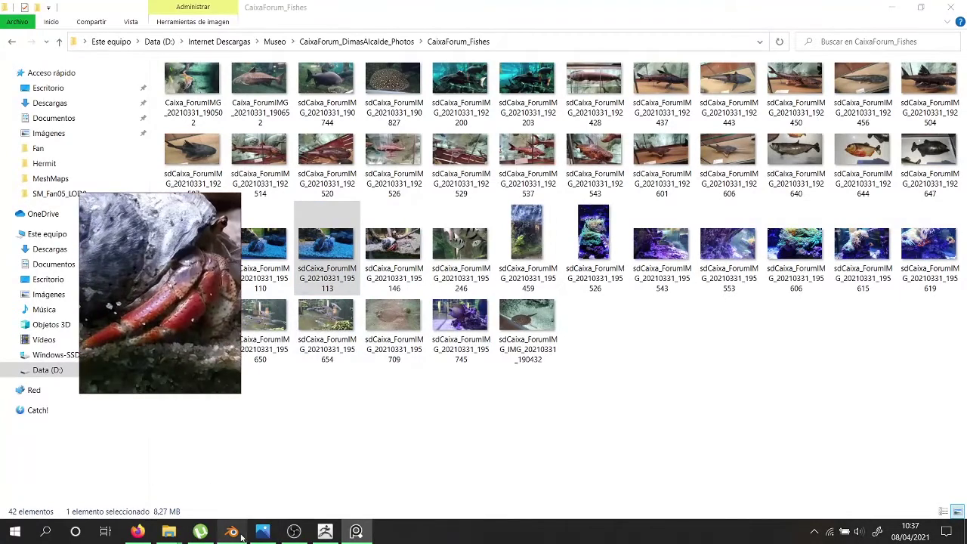
click(294, 531)
scroll(177, 281, down, 2)
scroll(178, 281, down, 2)
mouse_move(513, 299)
mouse_down()
mouse_move(554, 296)
mouse_move(595, 275)
mouse_move(632, 217)
mouse_move(604, 235)
mouse_up()
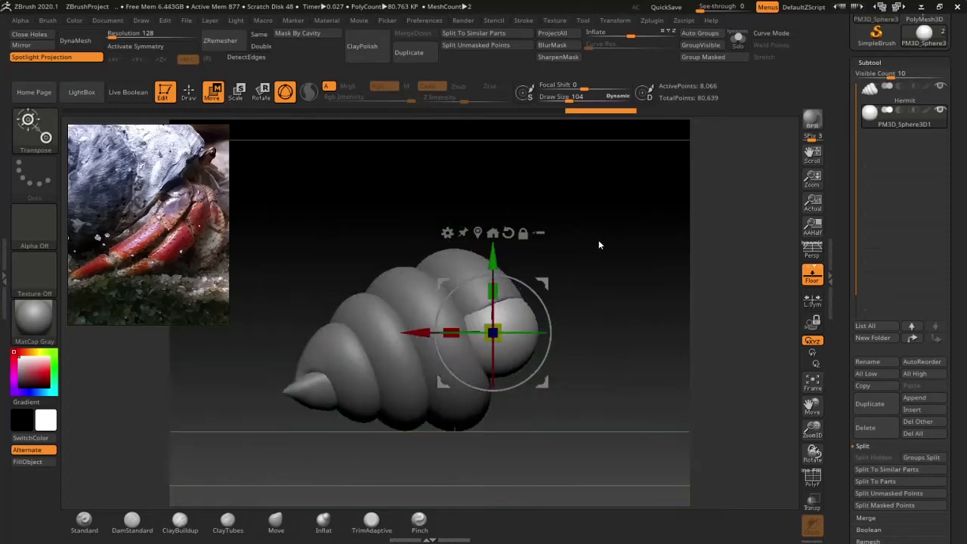
- Push the sphere subtool deeper into the shell's opening with the gizmo, X symmetry on
mouse_move(612, 258)
shift+mouse_down()
mouse_move(539, 389)
mouse_move(776, 301)
shift+mouse_up()
drag(663, 335, 717, 194)
alt+click(544, 317)
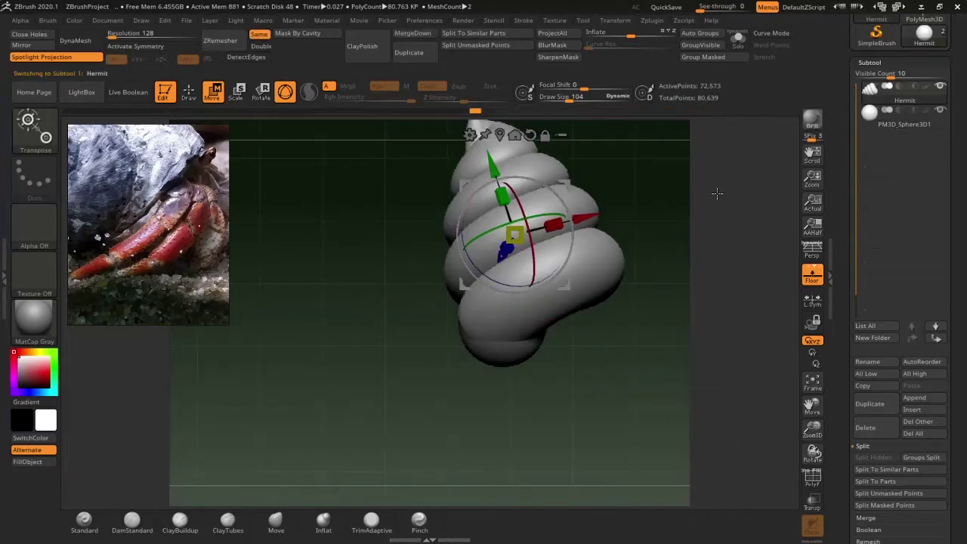
drag(561, 134, 539, 218)
drag(545, 286, 529, 317)
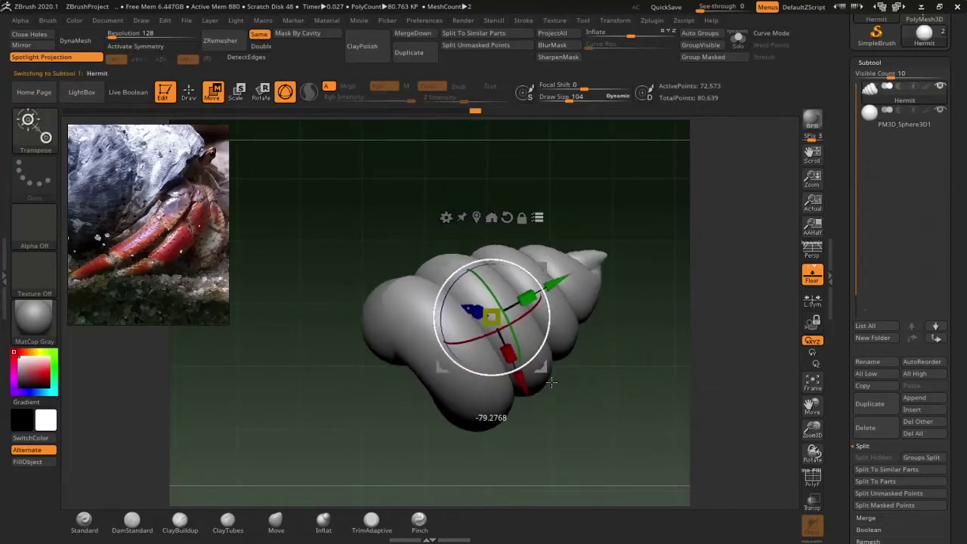
click(904, 114)
mouse_move(627, 355)
mouse_down()
mouse_move(529, 227)
mouse_move(445, 277)
mouse_up()
key(x)
key(x)
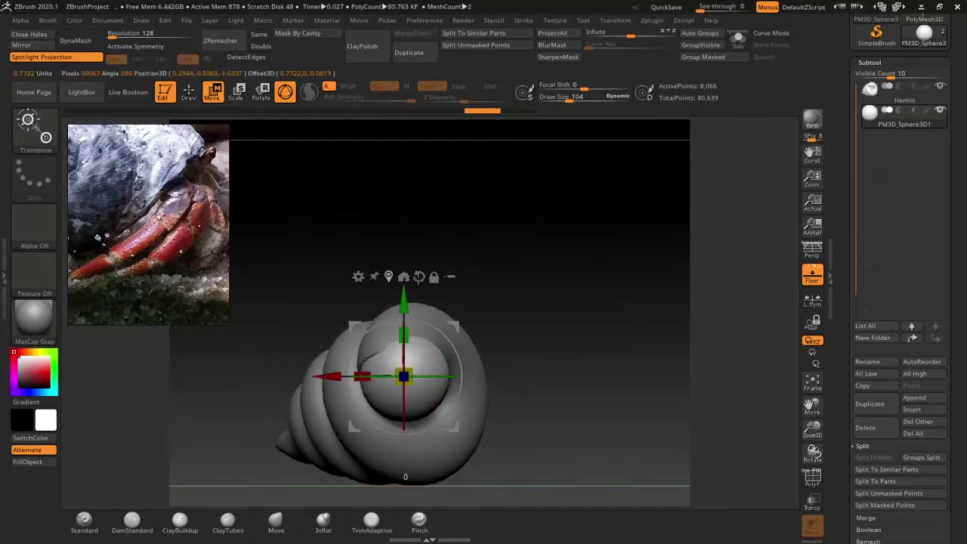
drag(408, 377, 392, 382)
mouse_move(575, 324)
mouse_down()
mouse_move(553, 346)
mouse_move(574, 227)
mouse_up()
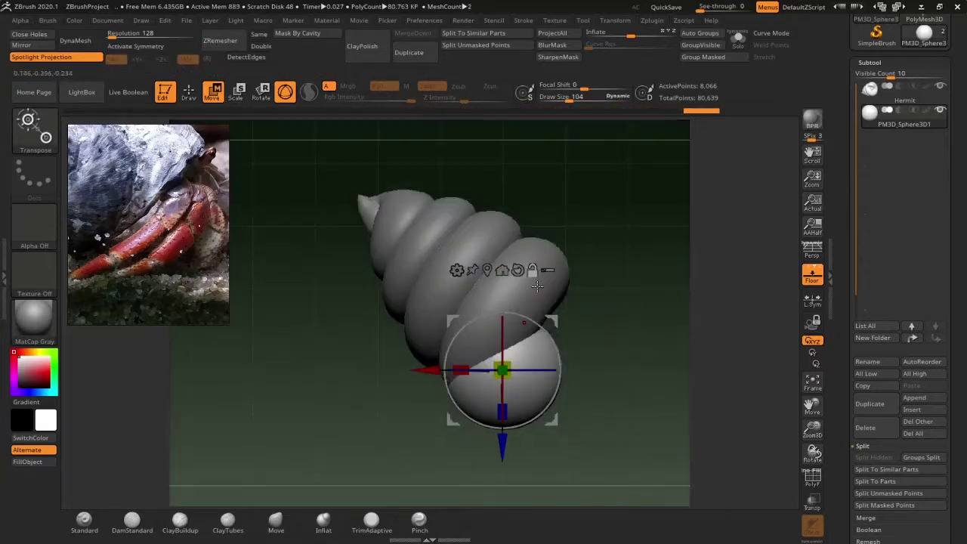
- Enlarge the brush, select PM3D_Sphere3D1 and Solo it so the shell is hidden
key(q)
alt+click(468, 303)
drag(599, 96, 602, 96)
mouse_move(574, 189)
mouse_down()
mouse_move(529, 276)
mouse_move(557, 287)
mouse_move(599, 252)
mouse_move(439, 441)
mouse_move(423, 362)
mouse_move(481, 291)
mouse_up()
click(904, 113)
shift+click(940, 110)
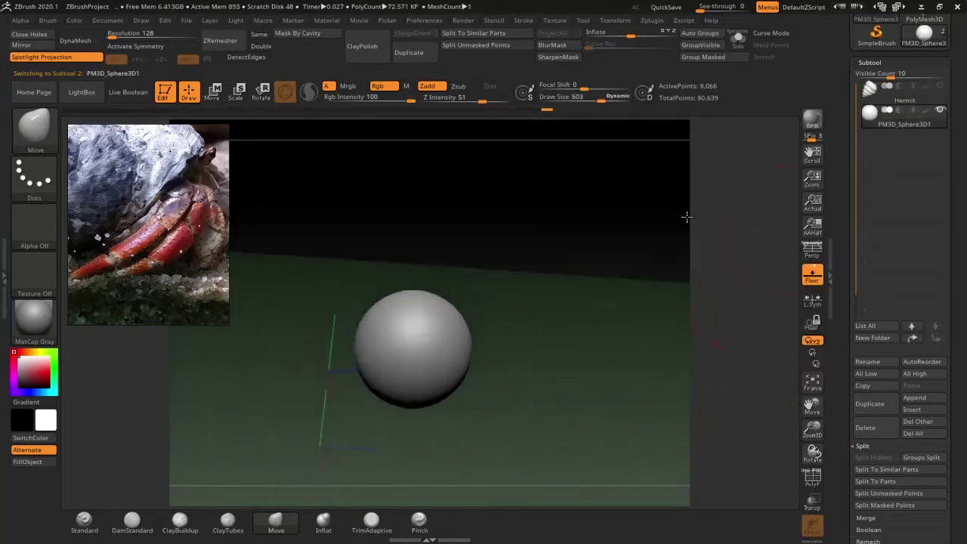
- Slice the left side off the sphere with the TrimCurve brush
key(w)
key(q)
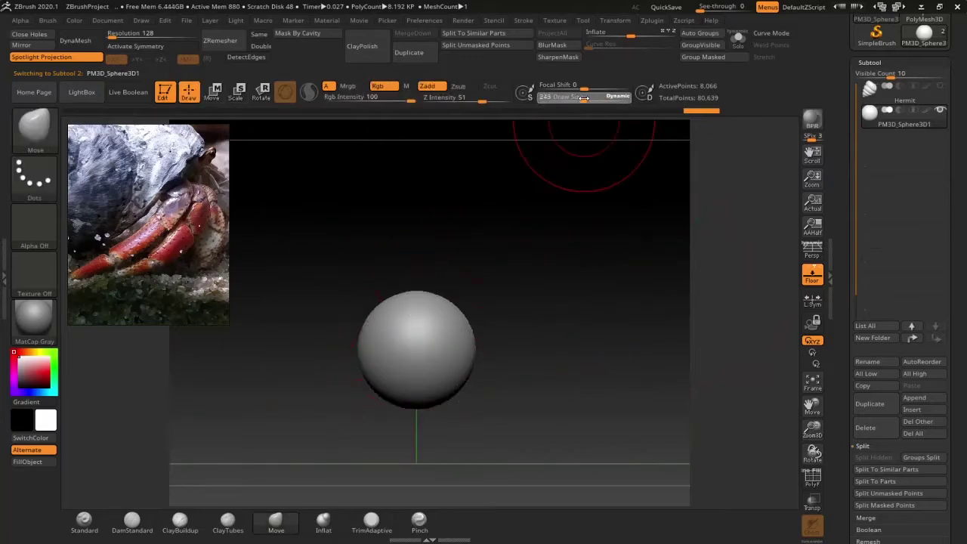
key(ctrl+shift)
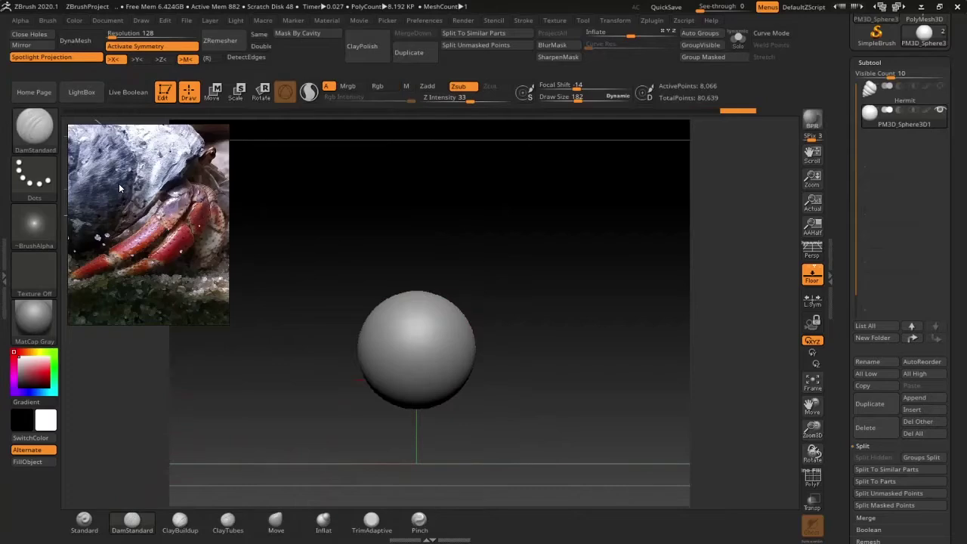
click(34, 130)
key(b)
key(t)
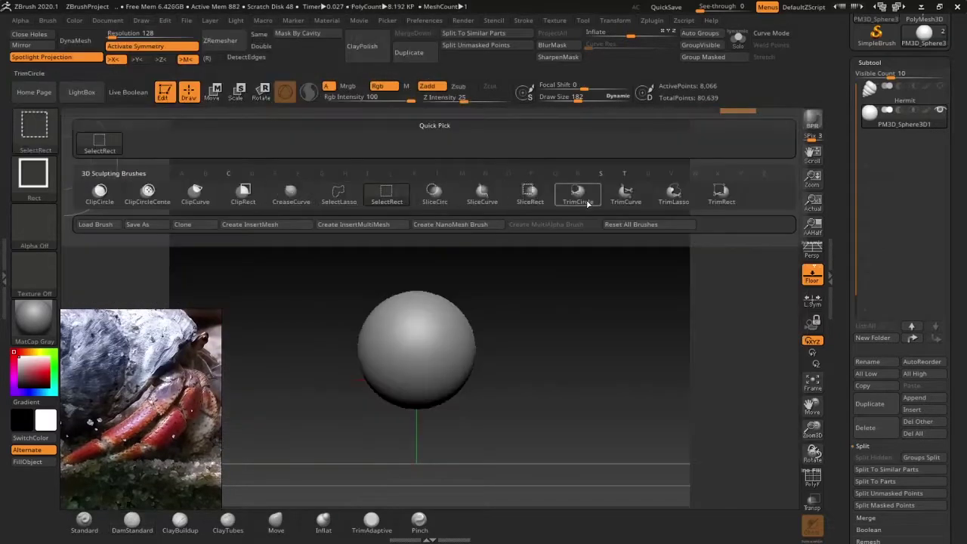
click(674, 195)
ctrl+shift+drag(354, 427, 412, 257)
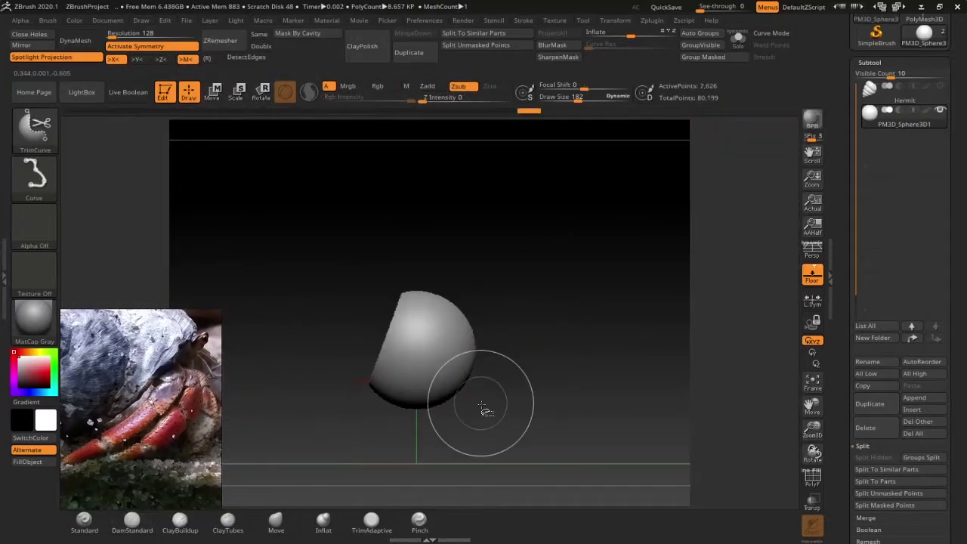
- Pull the trimmed sphere with the Move brush into an elongated, tilted pebble shape
mouse_move(482, 312)
mouse_down()
mouse_move(478, 300)
mouse_move(444, 306)
mouse_up()
click(276, 519)
mouse_move(340, 454)
mouse_down()
mouse_move(406, 410)
mouse_move(345, 346)
mouse_move(384, 367)
mouse_move(429, 343)
mouse_up()
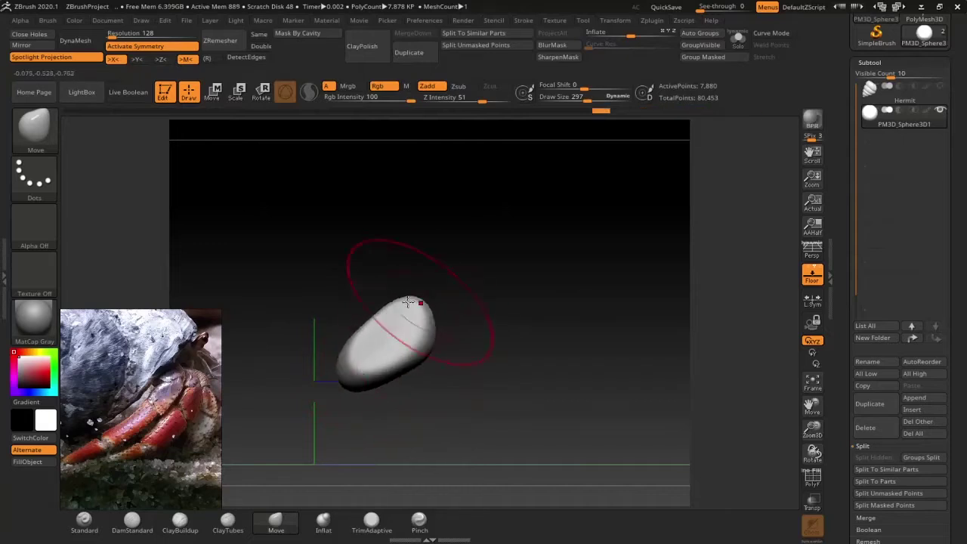
drag(408, 302, 476, 351)
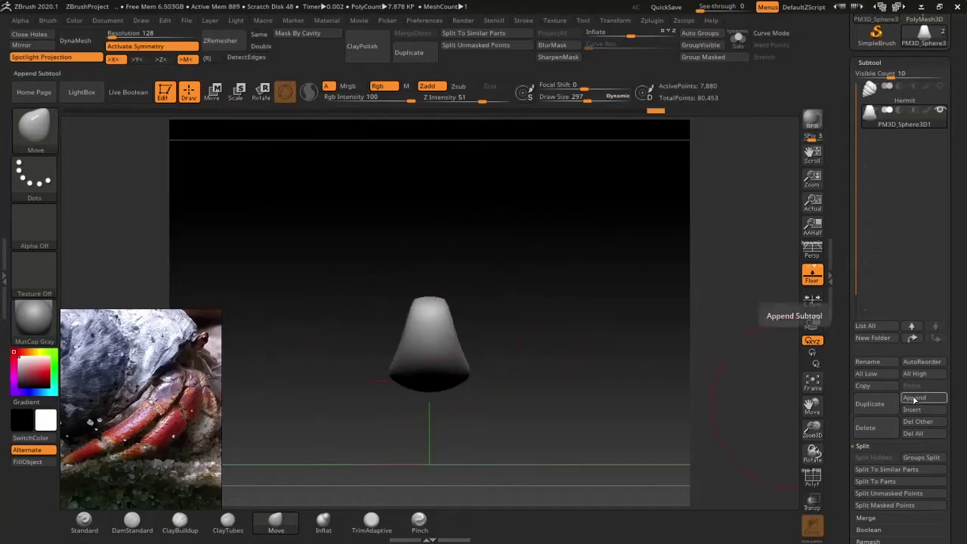
- Duplicate the cone part and shift the copy up and left with symmetry off
click(873, 405)
key(w)
drag(429, 269, 430, 216)
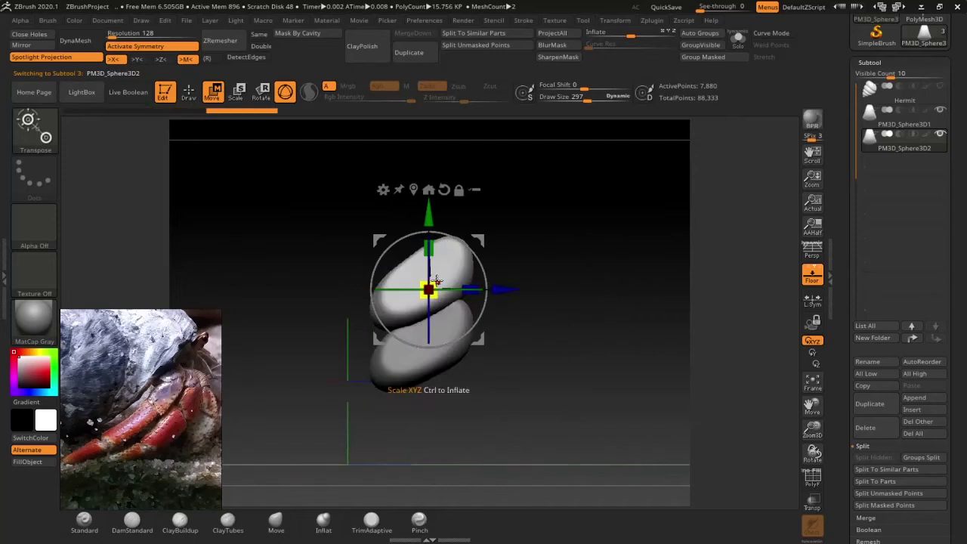
drag(494, 347, 795, 438)
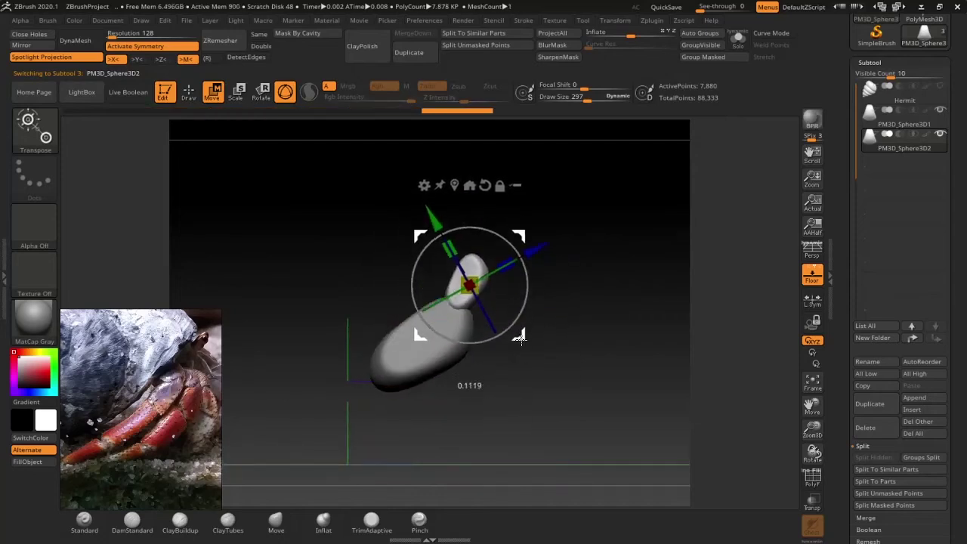
key(x)
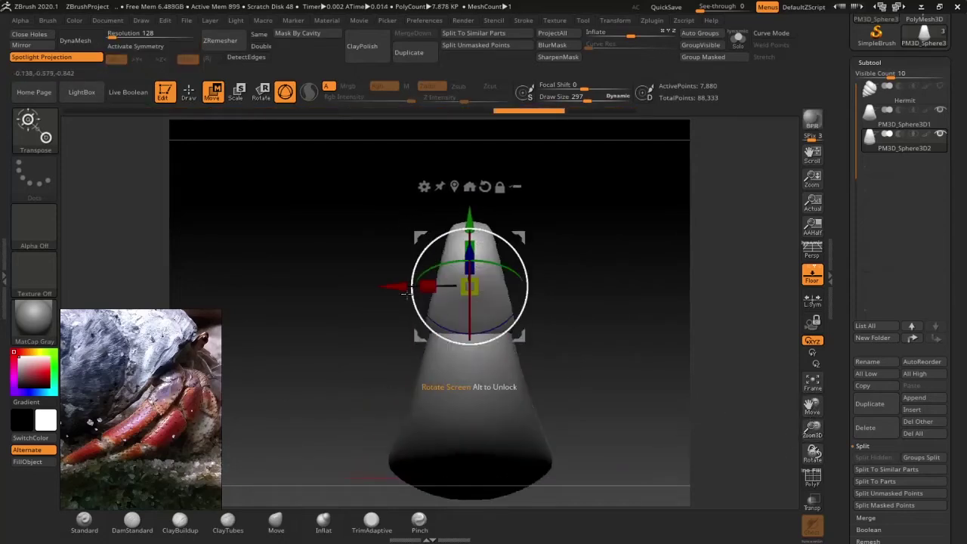
drag(396, 286, 329, 285)
key(ctrl+z)
key(ctrl+shift+z)
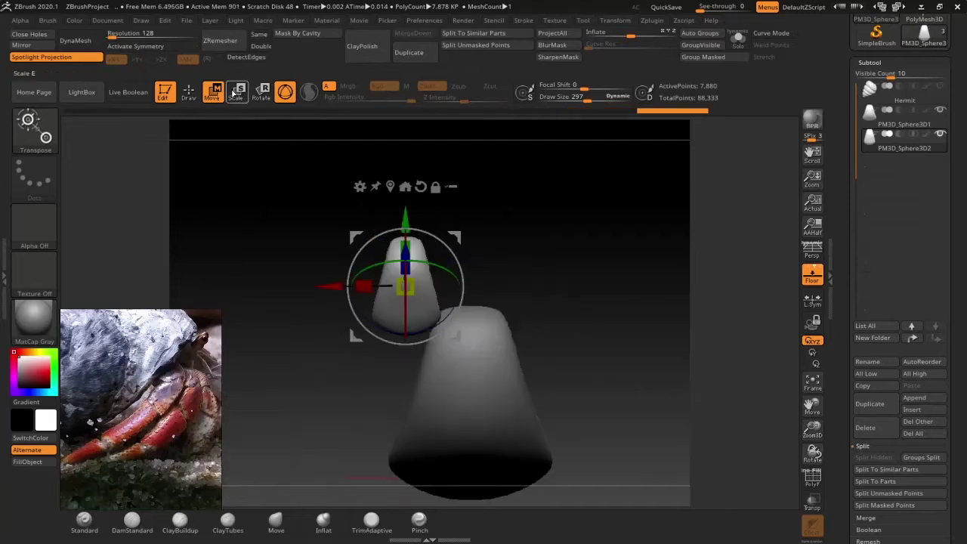
- Duplicate the small cone and mirror the copy to the body's other side
key(q)
key(w)
mouse_move(484, 325)
mouse_down()
mouse_move(525, 320)
mouse_move(529, 366)
mouse_move(473, 295)
mouse_move(420, 309)
mouse_up()
key(q)
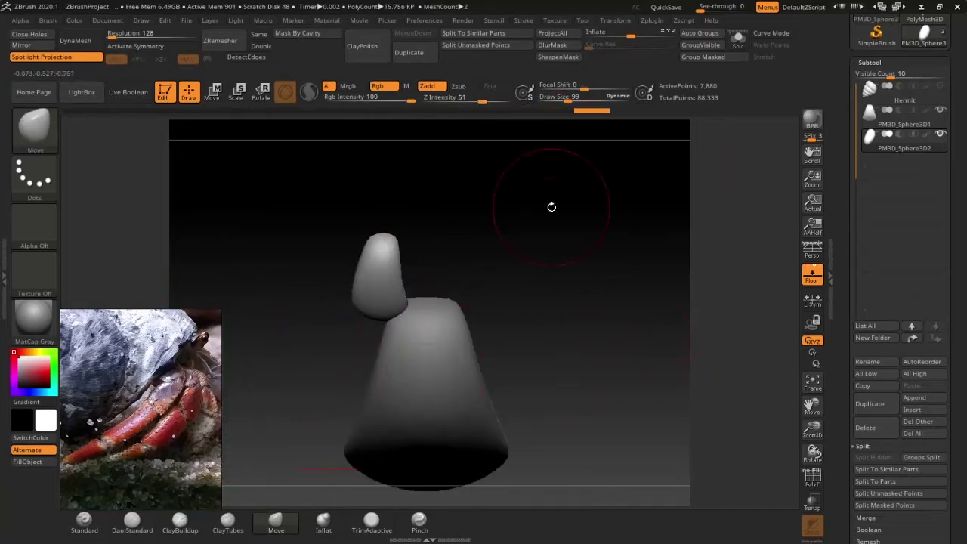
key(ctrl+shift+d)
click(866, 427)
click(757, 452)
click(22, 44)
click(384, 287)
mouse_move(654, 312)
mouse_down()
mouse_move(583, 266)
mouse_move(527, 341)
mouse_move(346, 331)
mouse_up()
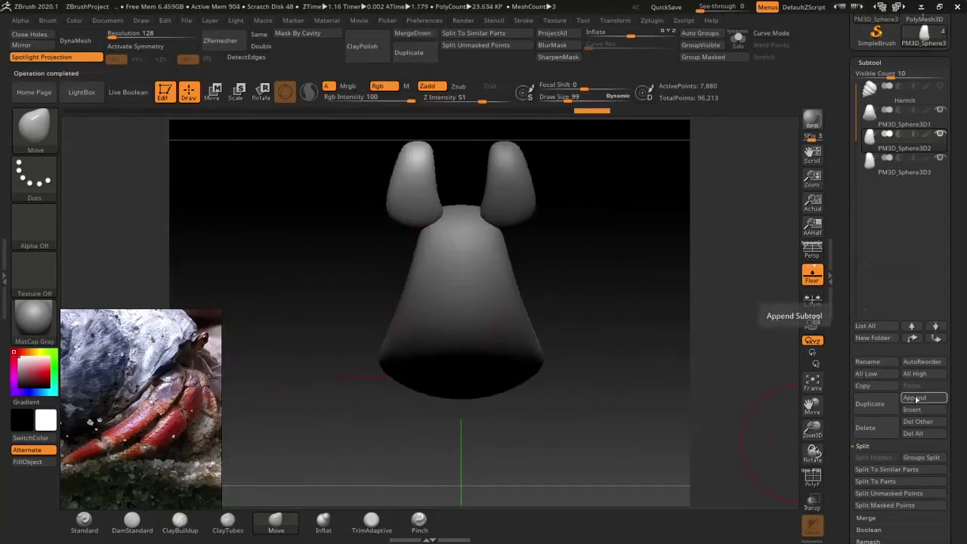
- Add a cylinder part, shrink it to about half size, and tilt it beside the body
click(917, 402)
click(679, 321)
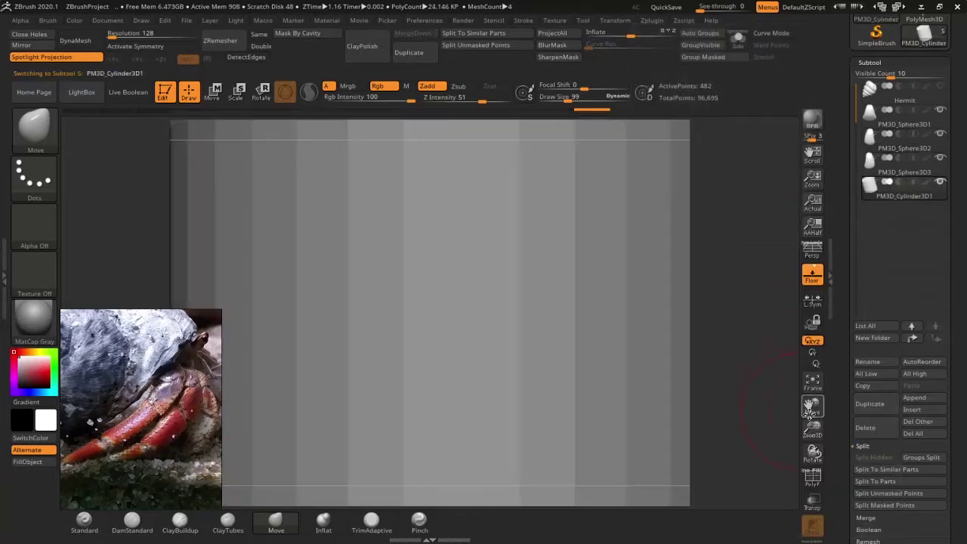
drag(808, 415, 810, 434)
key(w)
mouse_move(476, 368)
mouse_down()
mouse_move(419, 370)
mouse_move(403, 341)
mouse_up()
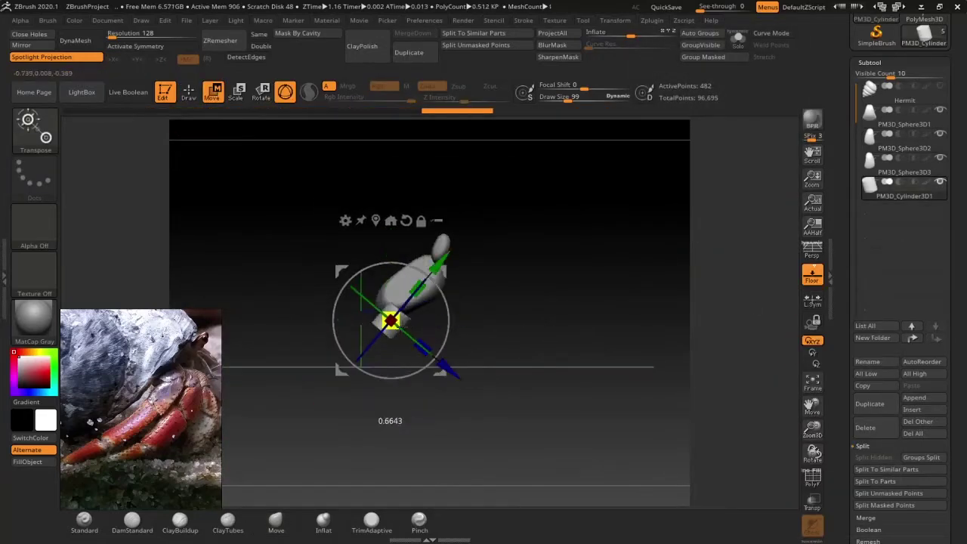
drag(432, 283, 405, 388)
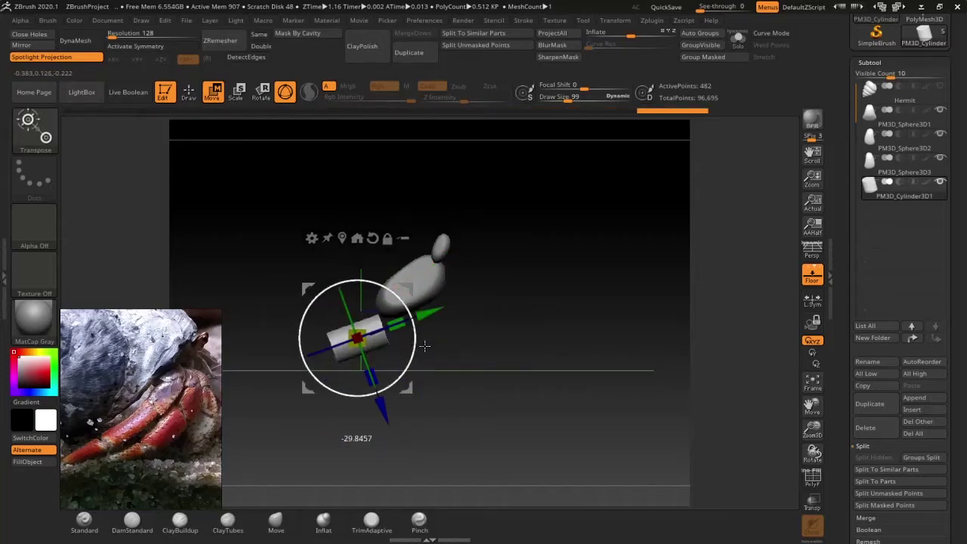
- Restore a later undo-history state and place the arm cylinder up beside the body
drag(268, 113, 511, 106)
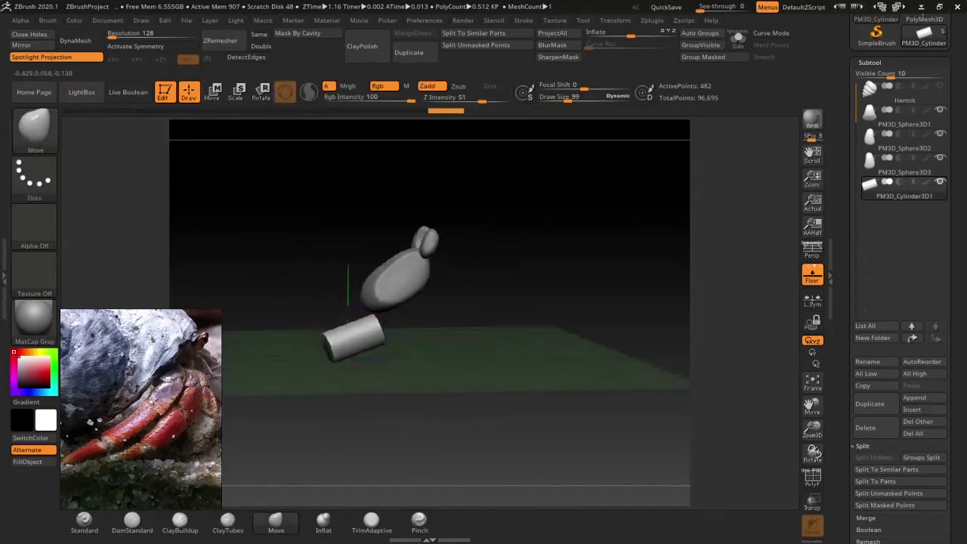
key(ctrl+shift+z)
key(ctrl+shift+z)
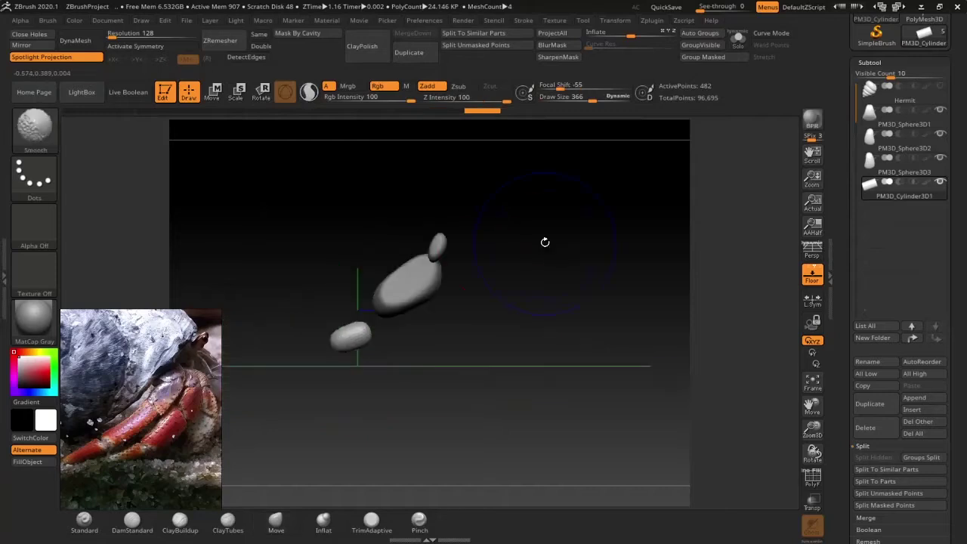
key(ctrl+shift+z)
key(ctrl+shift+z)
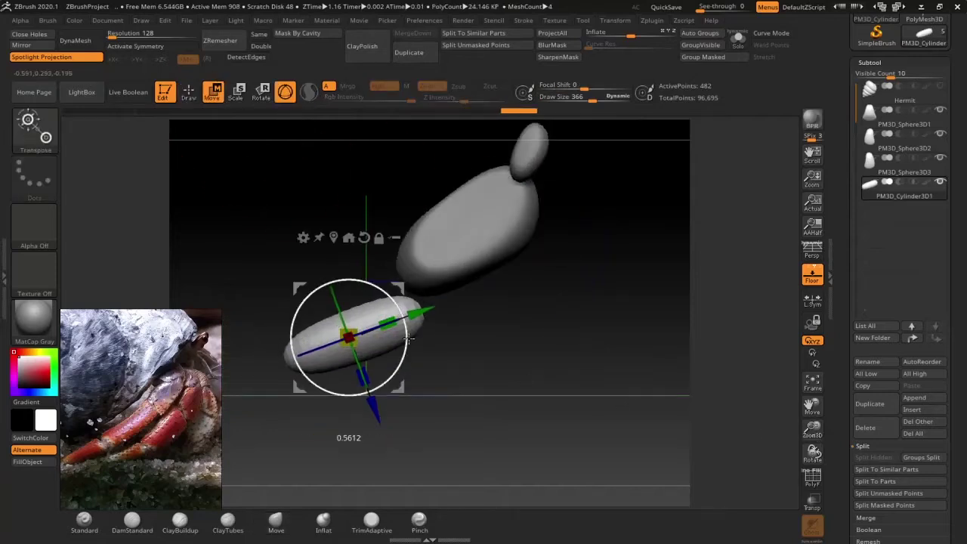
key(ctrl+shift+z)
key(ctrl+shift+z)
key(ctrl+shift+z)
key(ctrl+shift+z)
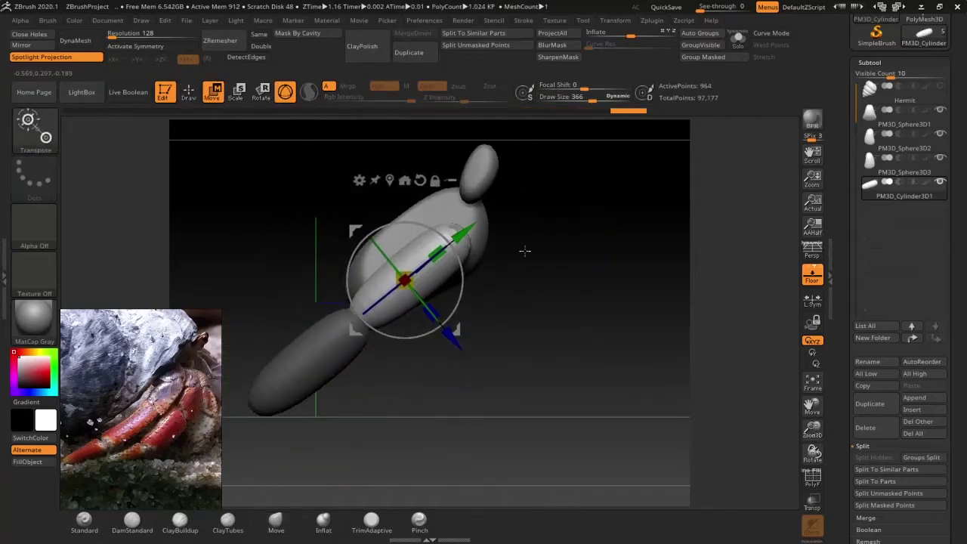
key(ctrl+shift+z)
key(ctrl+shift+z)
key(ctrl+shift+z)
key(ctrl+shift+z)
key(ctrl+shift+z)
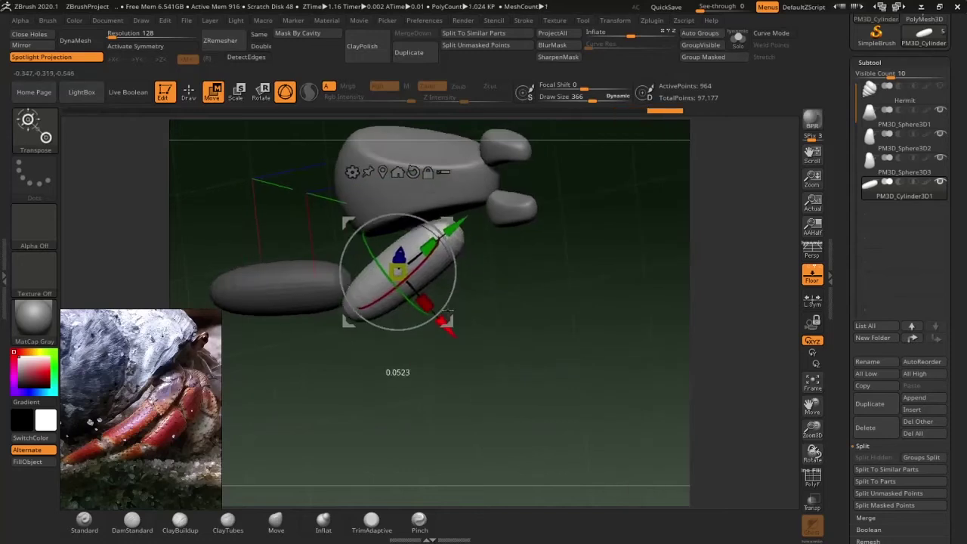
key(ctrl+shift+z)
key(ctrl+shift+z)
mouse_move(562, 250)
mouse_down()
mouse_move(491, 211)
mouse_move(419, 252)
mouse_move(446, 312)
mouse_up()
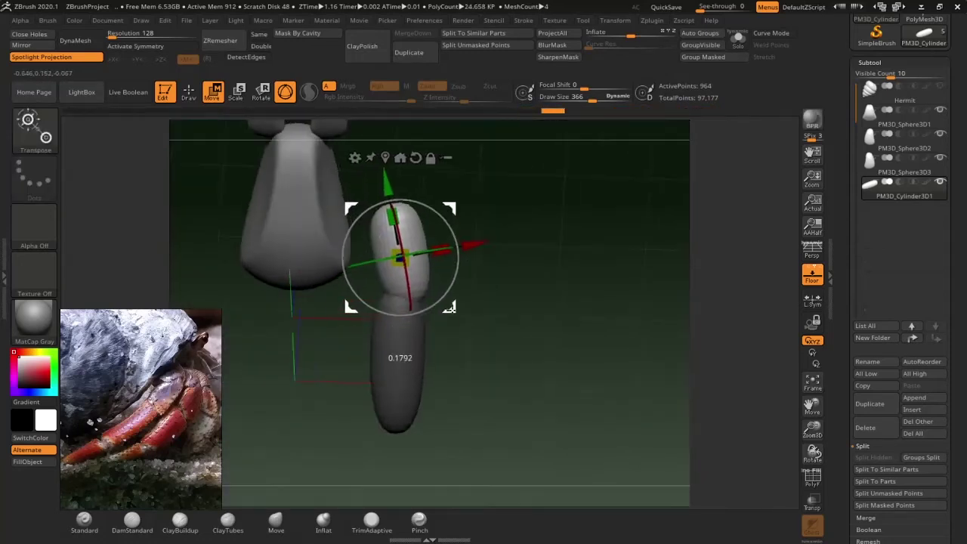
ctrl+drag(469, 246, 442, 240)
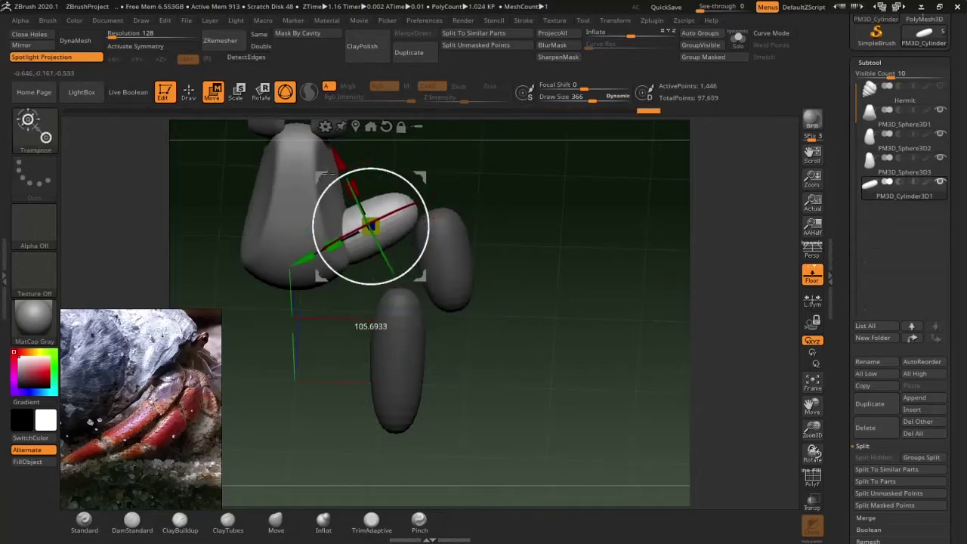
drag(429, 288, 427, 266)
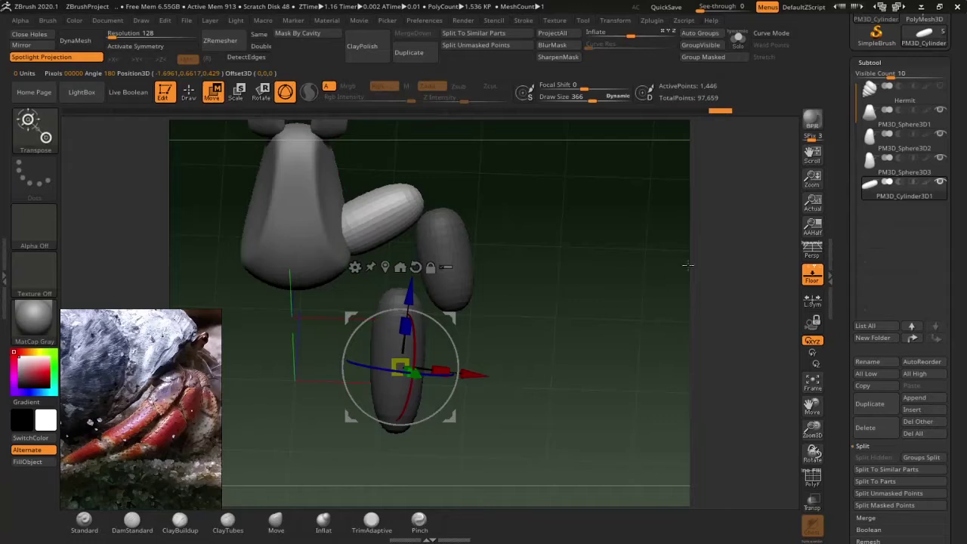
drag(668, 281, 691, 215)
drag(692, 303, 695, 351)
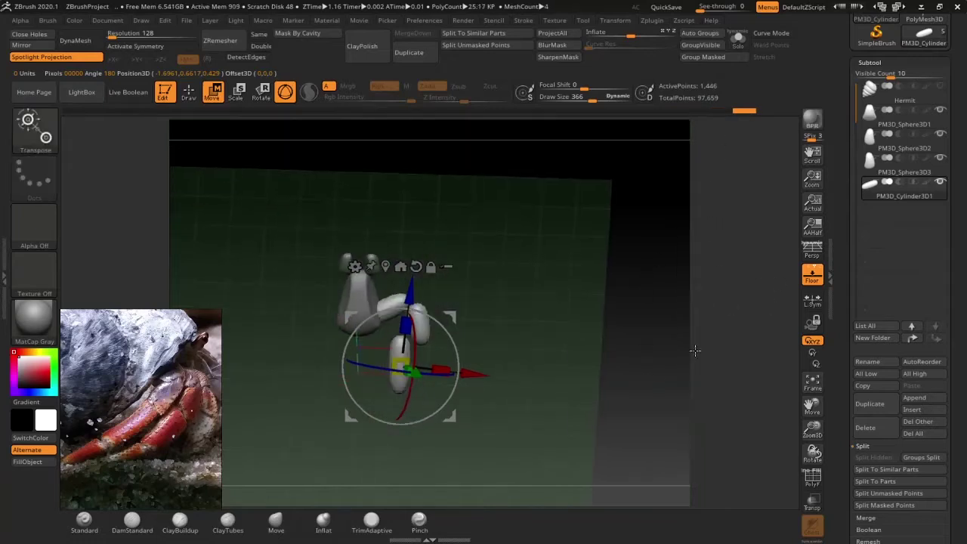
- Split the cylinders into separate parts, rotate one, and select the first cylinder
click(891, 488)
click(702, 511)
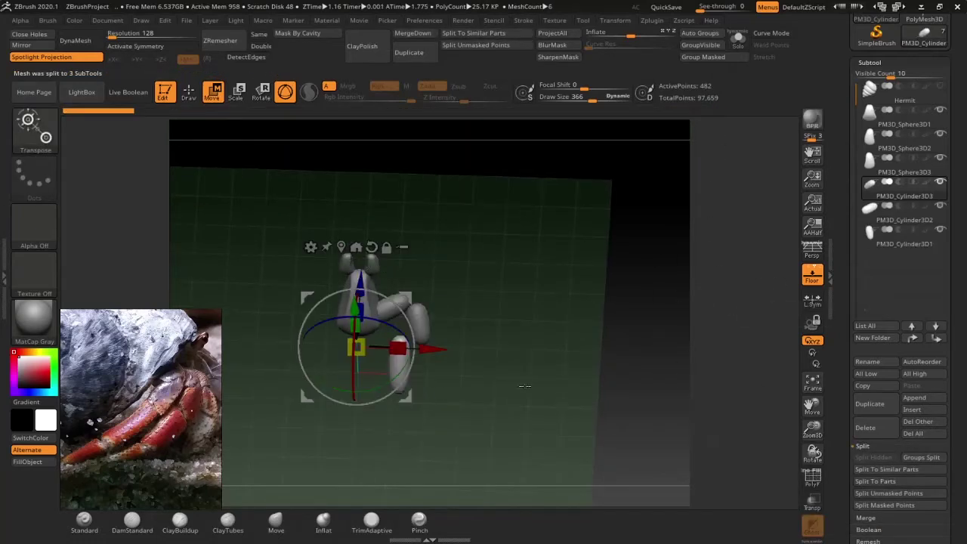
drag(813, 452, 303, 267)
drag(332, 389, 321, 421)
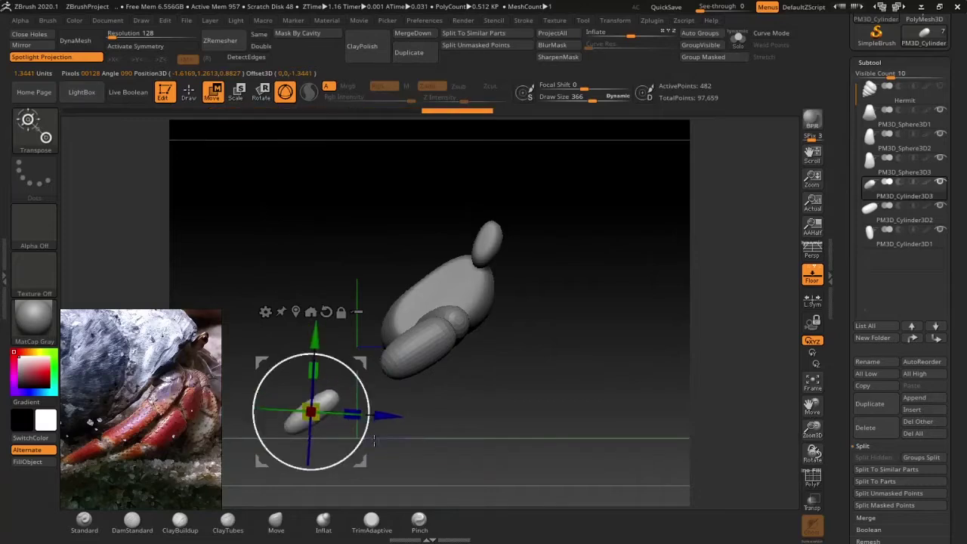
drag(365, 382, 681, 343)
mouse_move(463, 391)
mouse_down()
mouse_move(575, 317)
mouse_move(778, 338)
mouse_move(499, 428)
mouse_up()
click(443, 378)
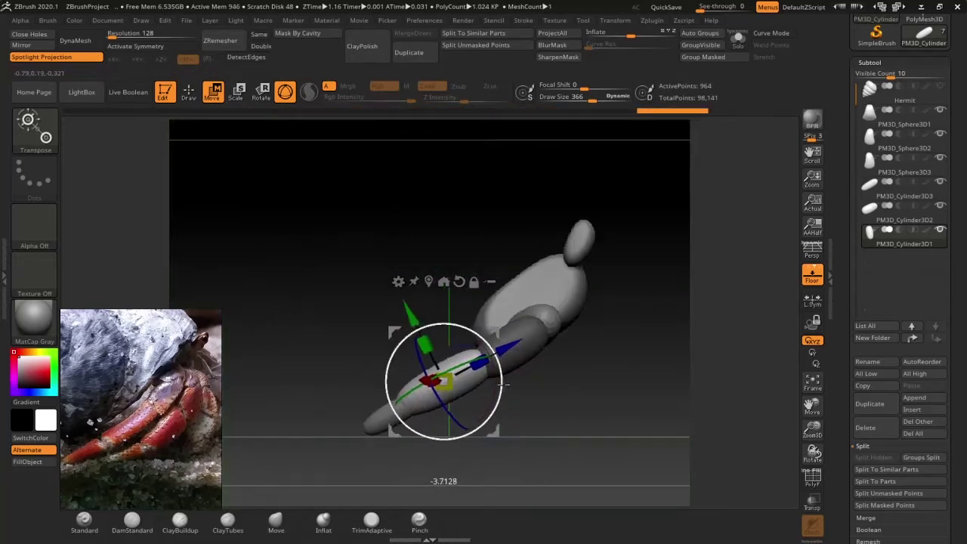
- Split the leg mesh into separate pieces and check it from several angles
drag(504, 386, 582, 378)
click(921, 458)
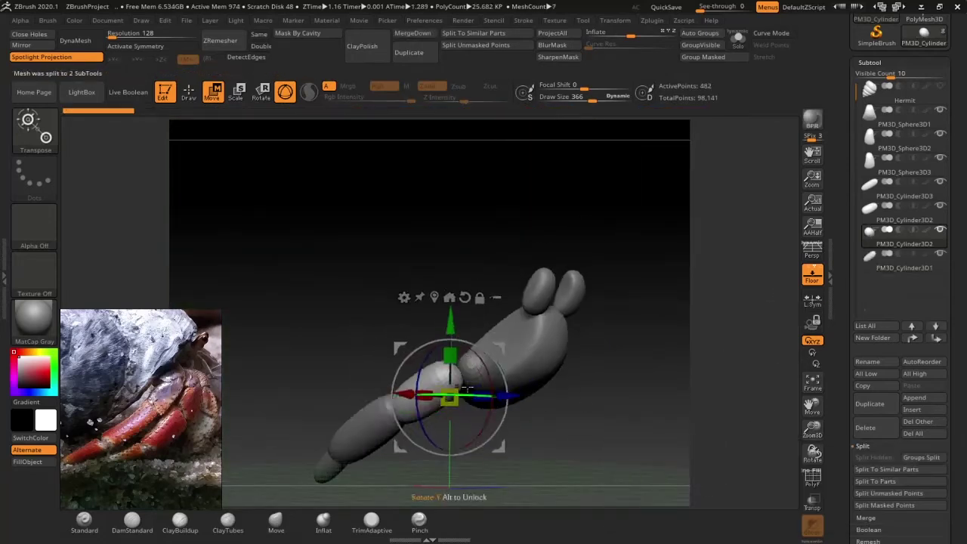
drag(466, 388, 472, 428)
drag(752, 408, 602, 357)
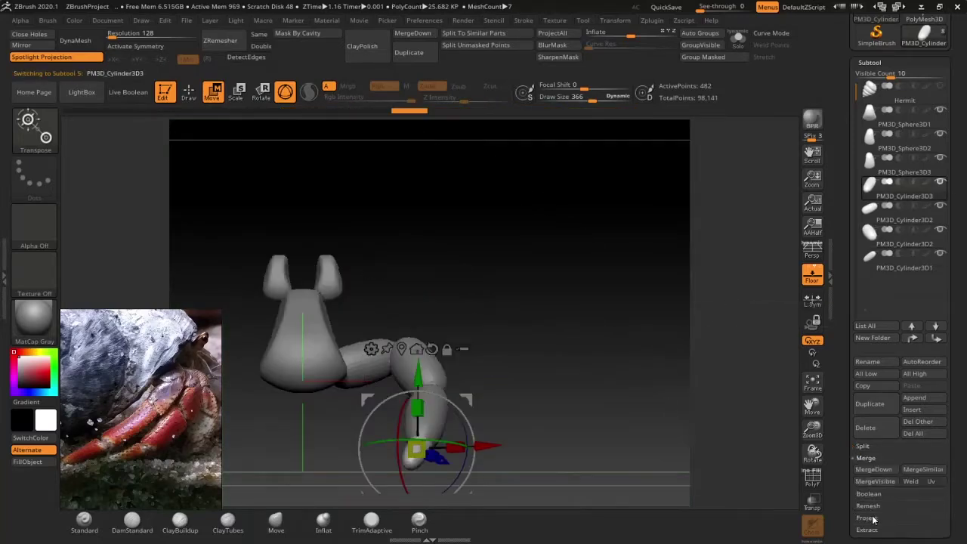
key(q)
drag(602, 339, 369, 352)
- Choose the Move Topological brush at size 188, then select the Hermit shell
key(b)
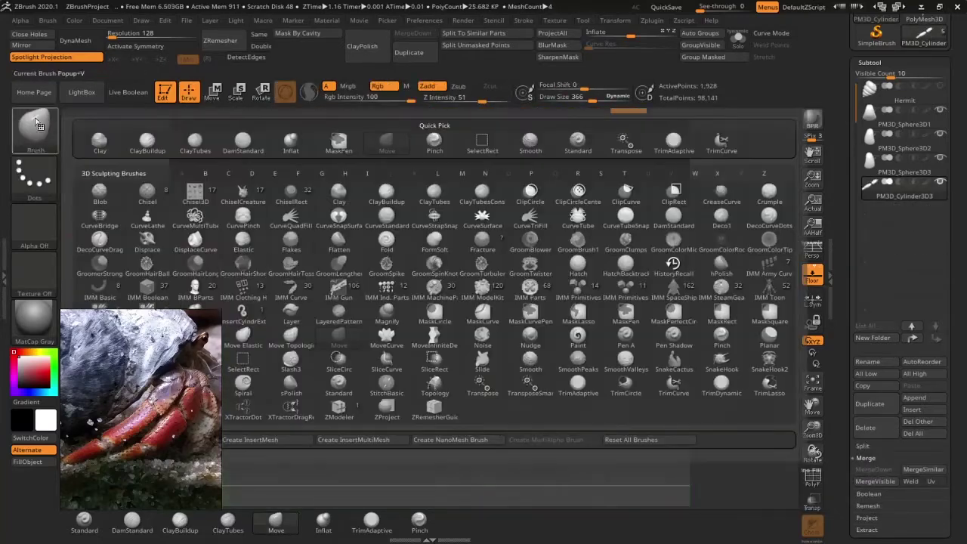
key(m)
key(t)
drag(583, 99, 563, 99)
mouse_move(589, 265)
mouse_down()
mouse_move(452, 362)
mouse_move(399, 214)
mouse_up()
key(w)
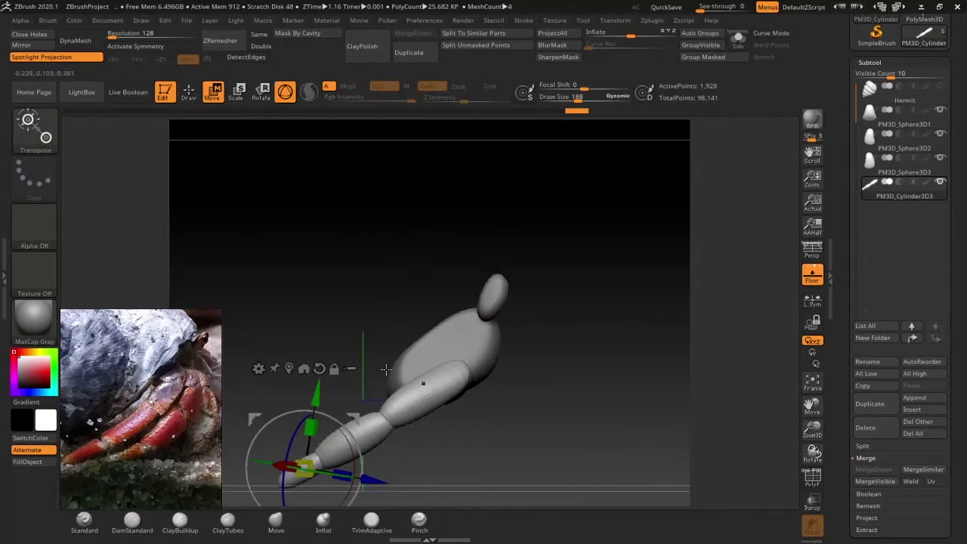
alt+click(680, 317)
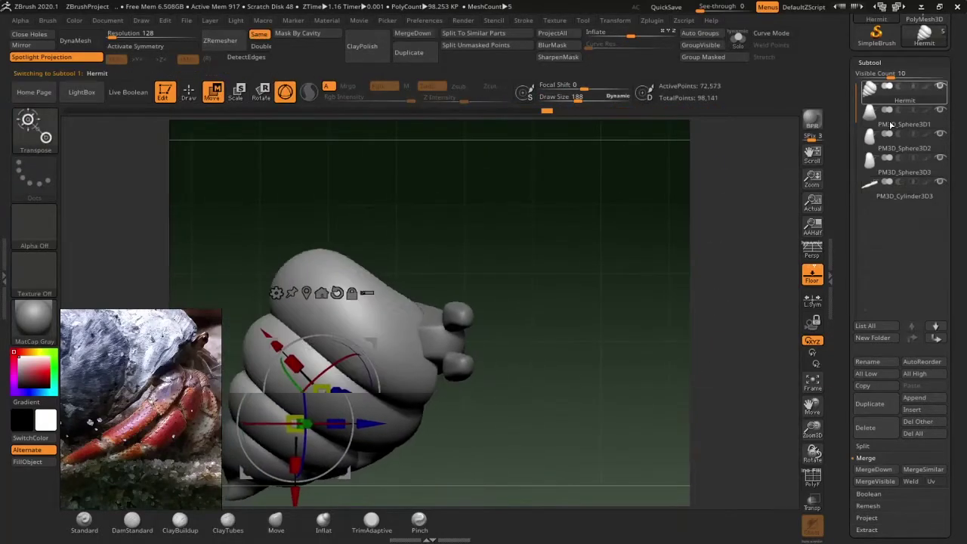
mouse_move(412, 344)
mouse_down()
mouse_move(364, 391)
mouse_move(614, 289)
mouse_up()
drag(364, 309, 438, 217)
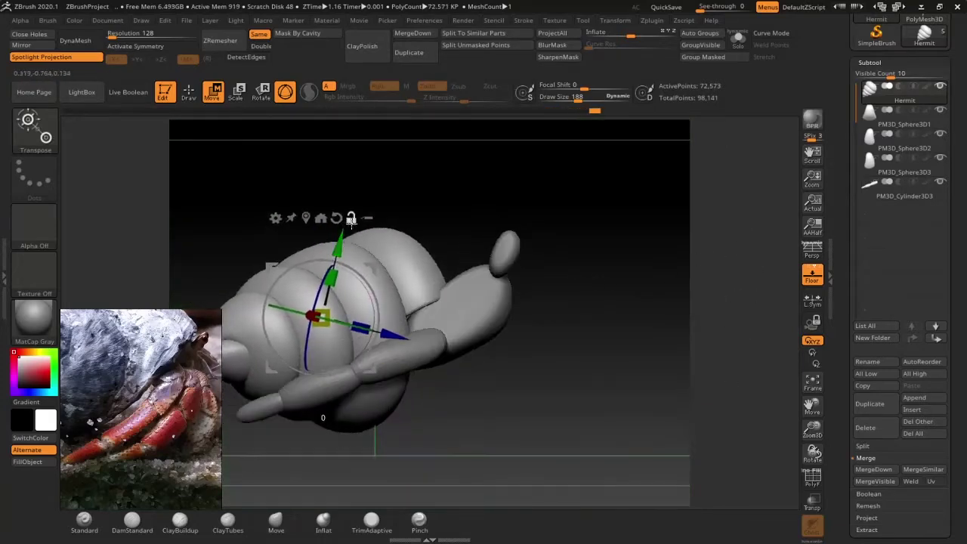
drag(351, 214, 536, 259)
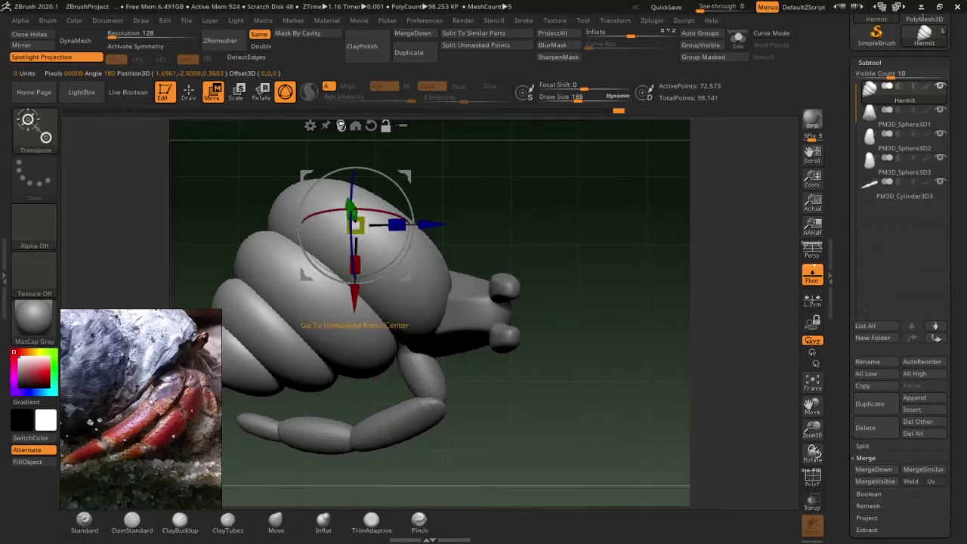
drag(355, 227, 702, 216)
mouse_move(642, 266)
mouse_down()
mouse_move(396, 287)
mouse_move(742, 276)
mouse_move(317, 261)
mouse_move(342, 279)
mouse_up()
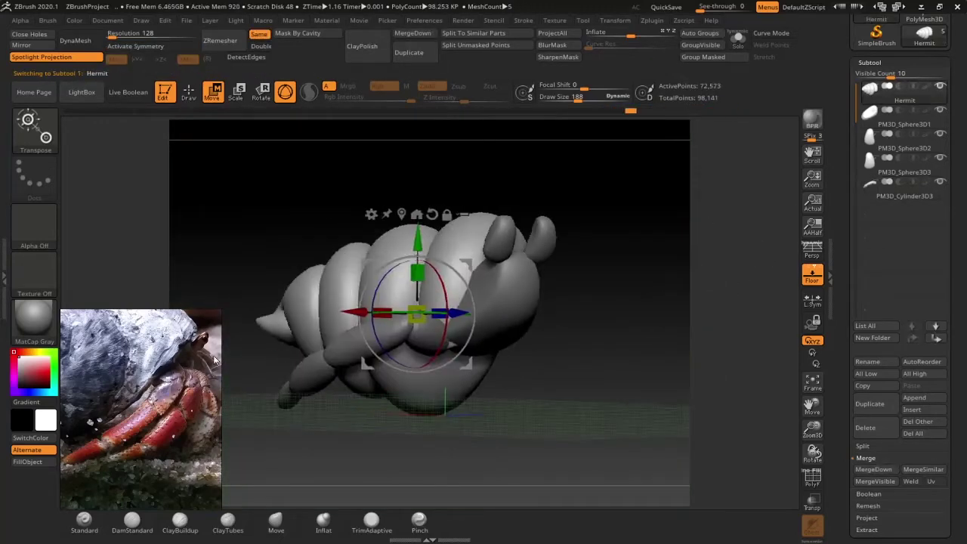
mouse_move(593, 231)
mouse_down()
mouse_move(407, 349)
mouse_move(610, 391)
mouse_up()
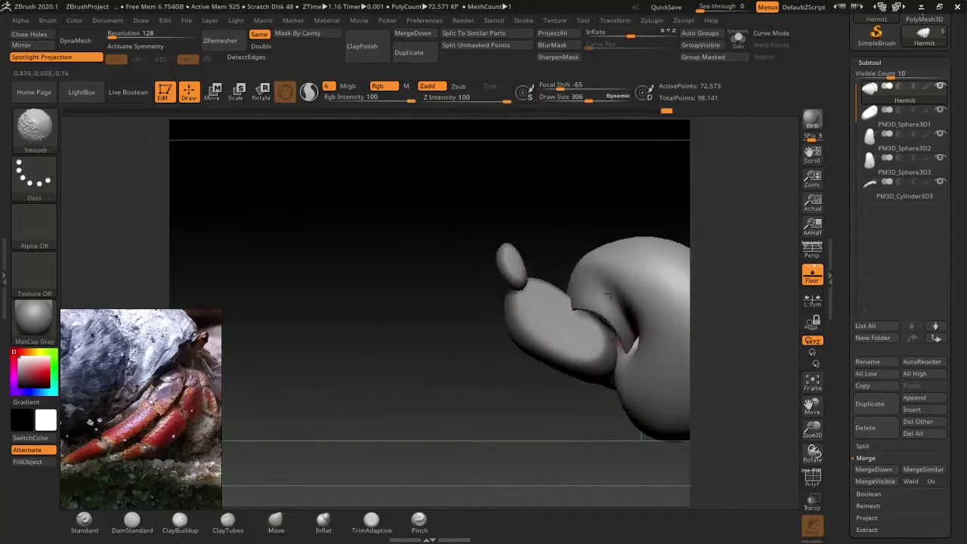
drag(607, 295, 741, 288)
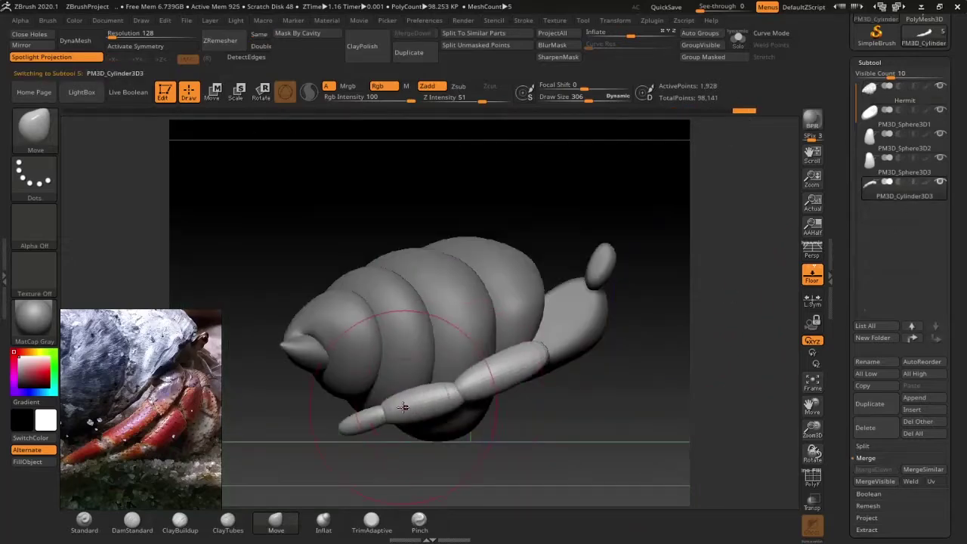
- Duplicate the leg and check the copy's placement from several angles
drag(659, 346, 562, 287)
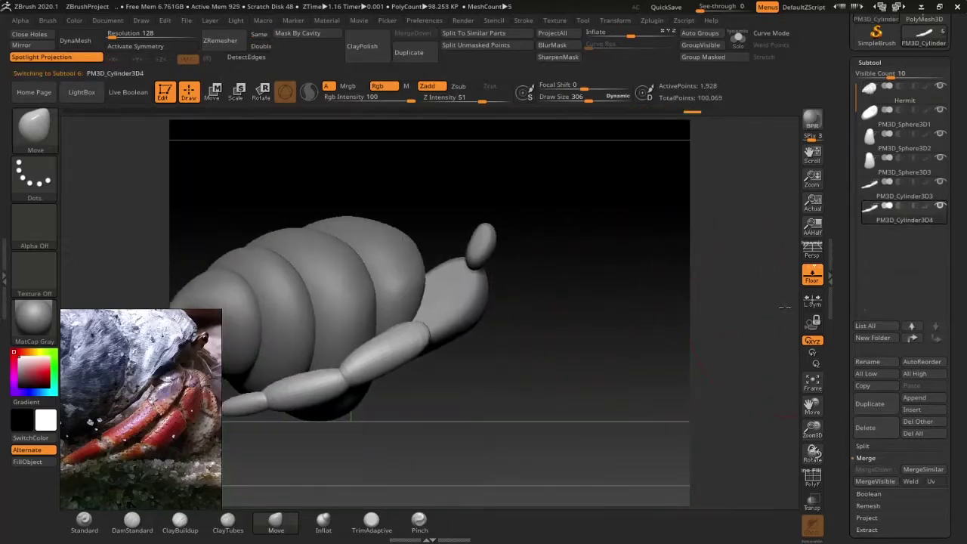
key(ctrl+shift+d)
key(w)
shift+drag(435, 425, 448, 369)
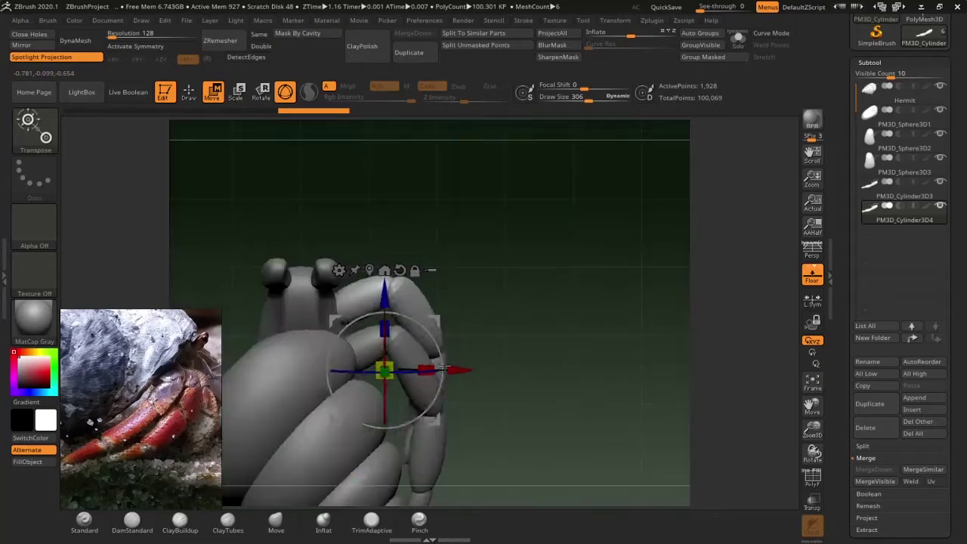
drag(458, 422, 678, 324)
drag(469, 446, 568, 443)
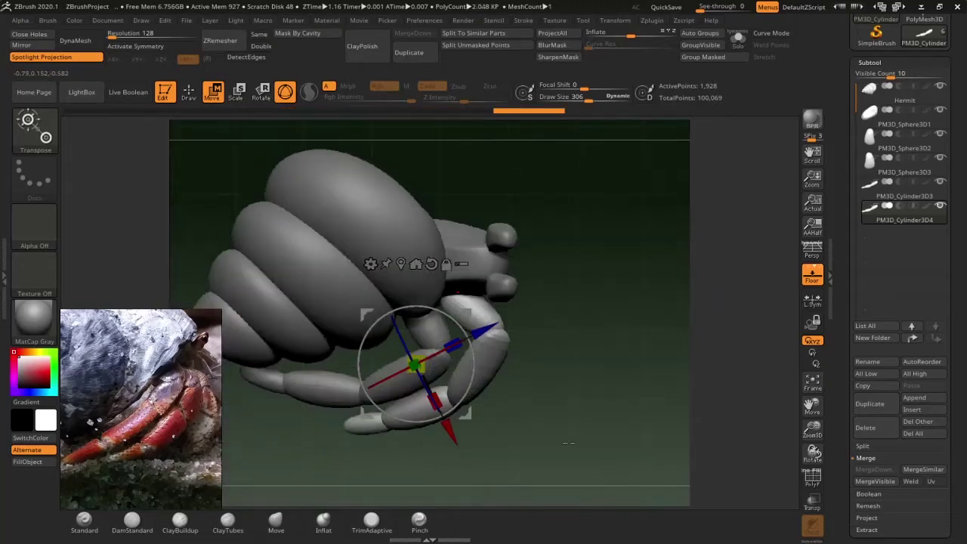
drag(432, 412, 291, 504)
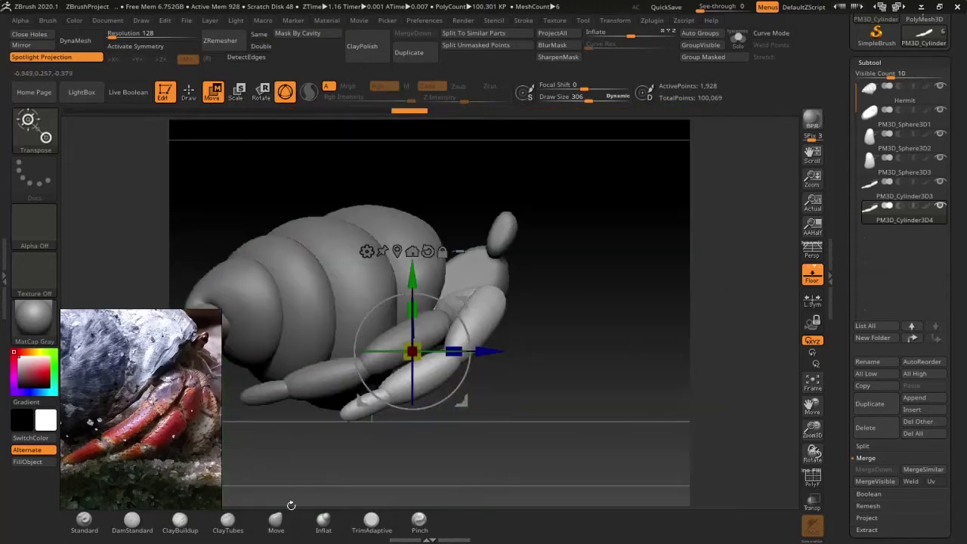
mouse_move(407, 378)
mouse_down()
mouse_move(610, 378)
mouse_move(363, 241)
mouse_move(337, 398)
mouse_up()
drag(661, 260, 323, 375)
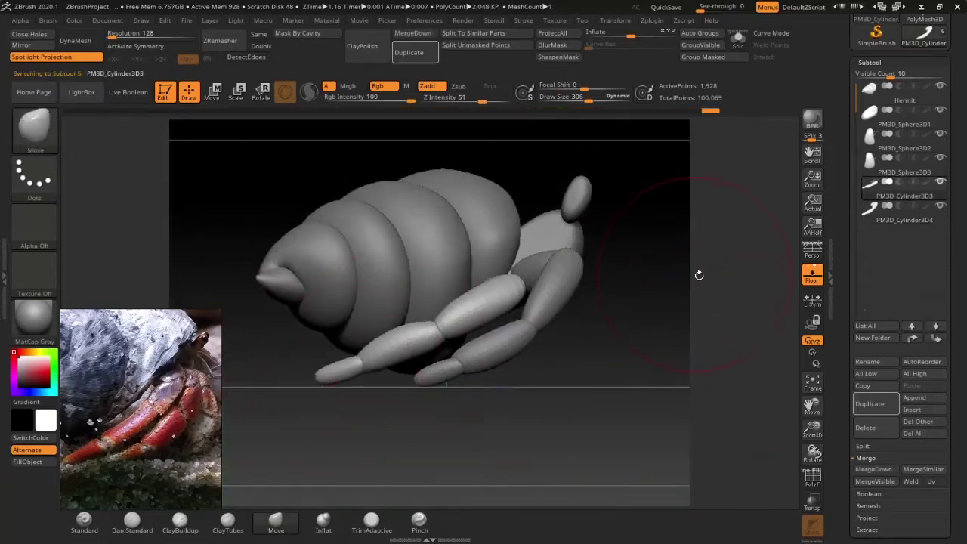
mouse_move(699, 276)
mouse_down()
mouse_move(656, 240)
mouse_move(600, 244)
mouse_move(378, 194)
mouse_move(752, 333)
mouse_up()
- Duplicate the leg once more, rotate the copy into place, and start splitting the legs
key(Down)
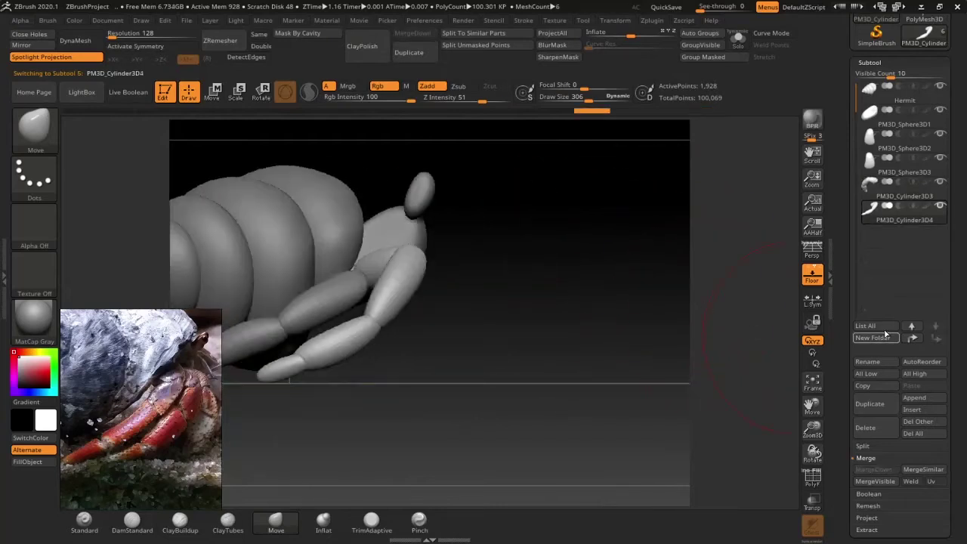
key(w)
drag(423, 302, 388, 302)
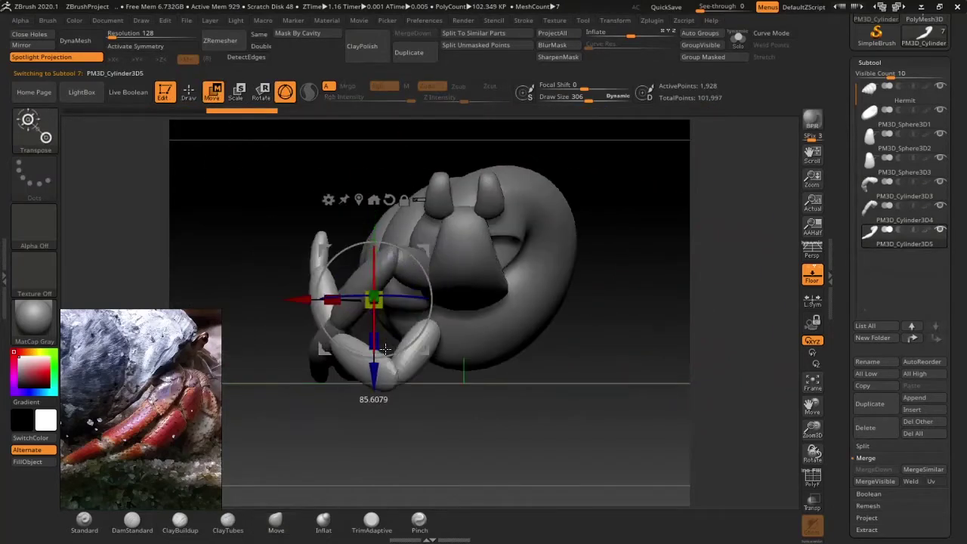
drag(418, 340, 525, 315)
drag(402, 250, 690, 312)
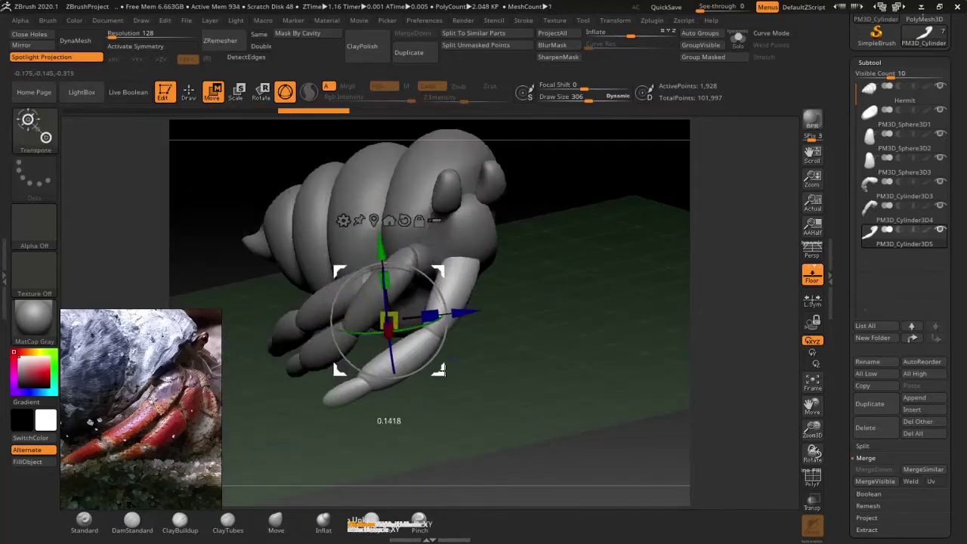
drag(446, 365, 482, 372)
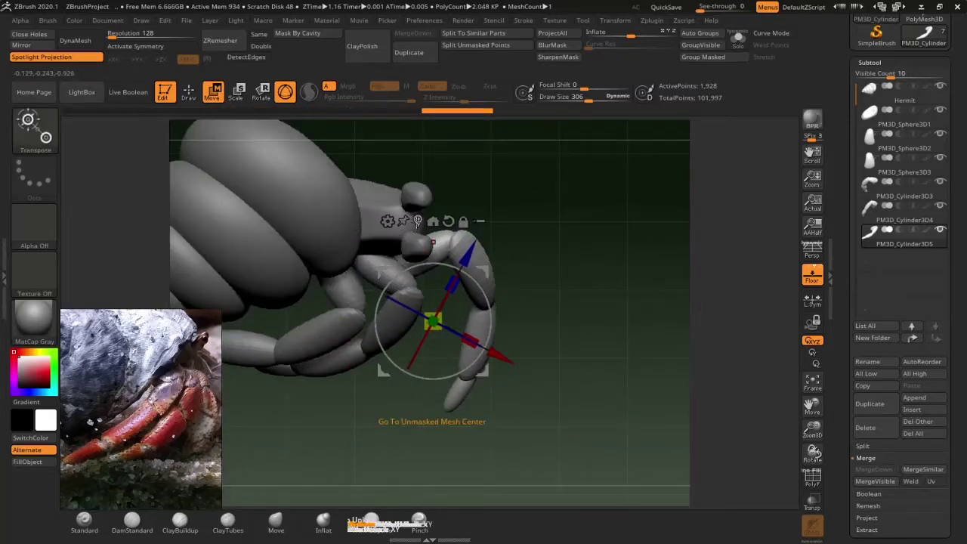
click(862, 446)
click(876, 481)
- Confirm splitting the legs into parts and enlarge one leg into a claw
click(831, 449)
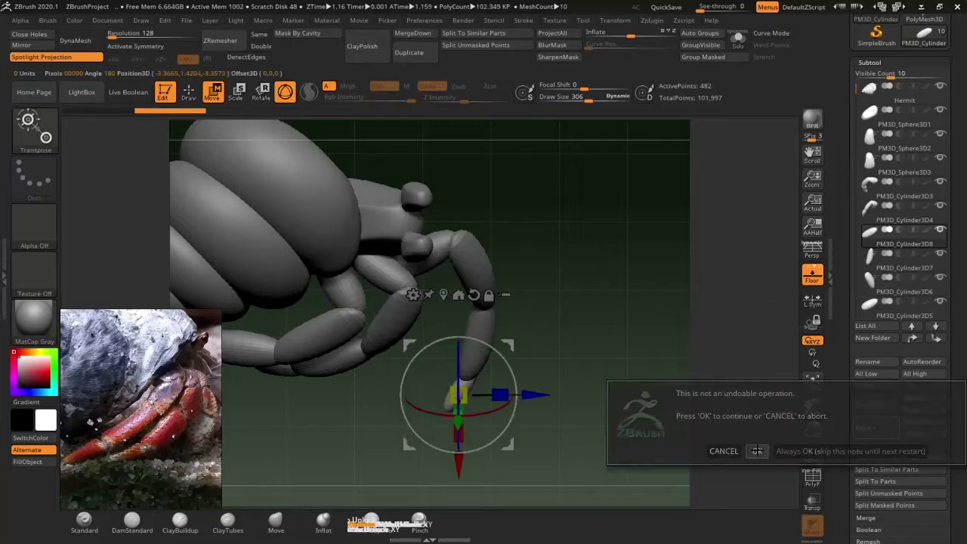
key(w)
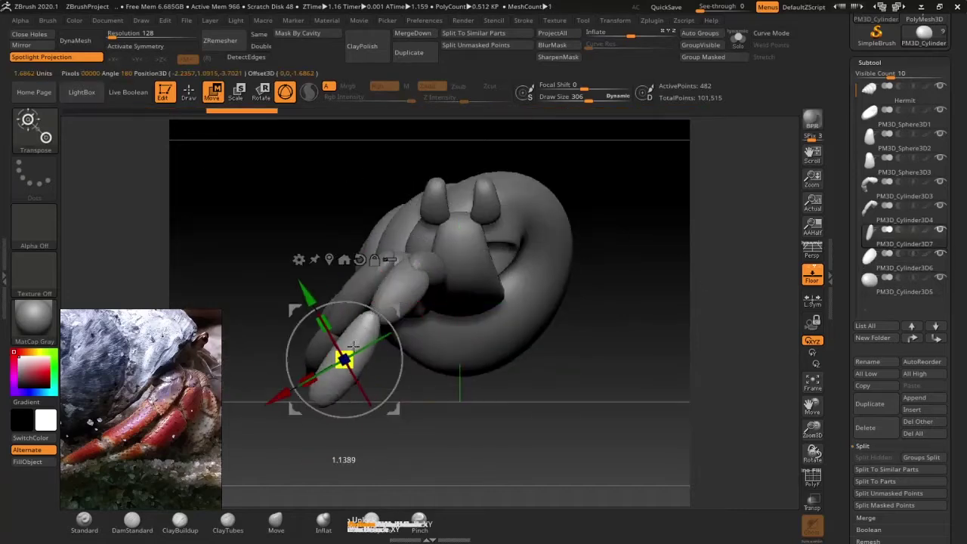
key(q)
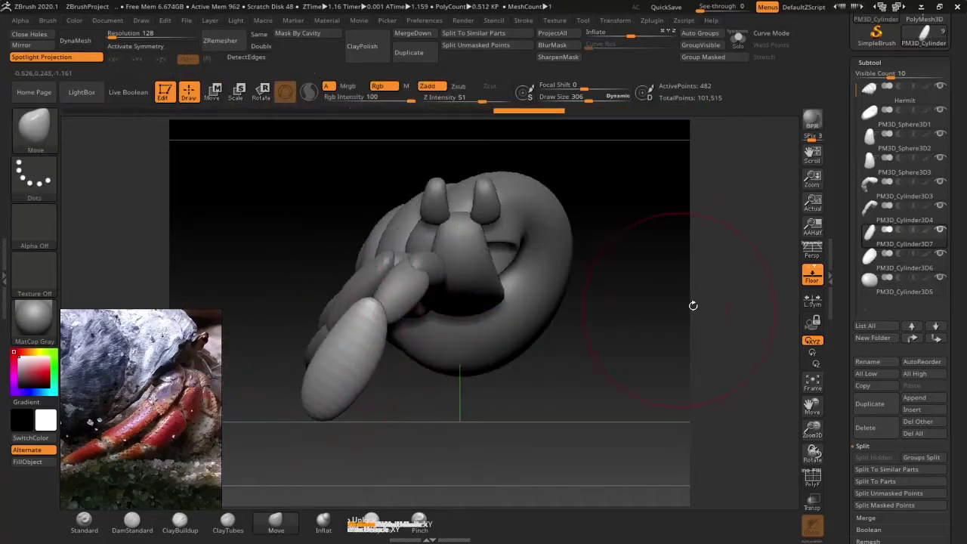
key(w)
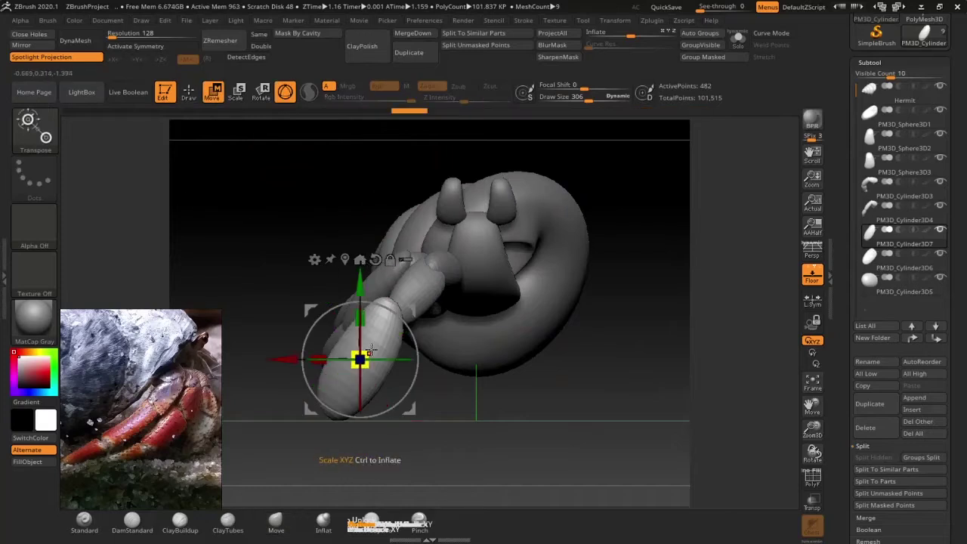
drag(442, 406, 423, 396)
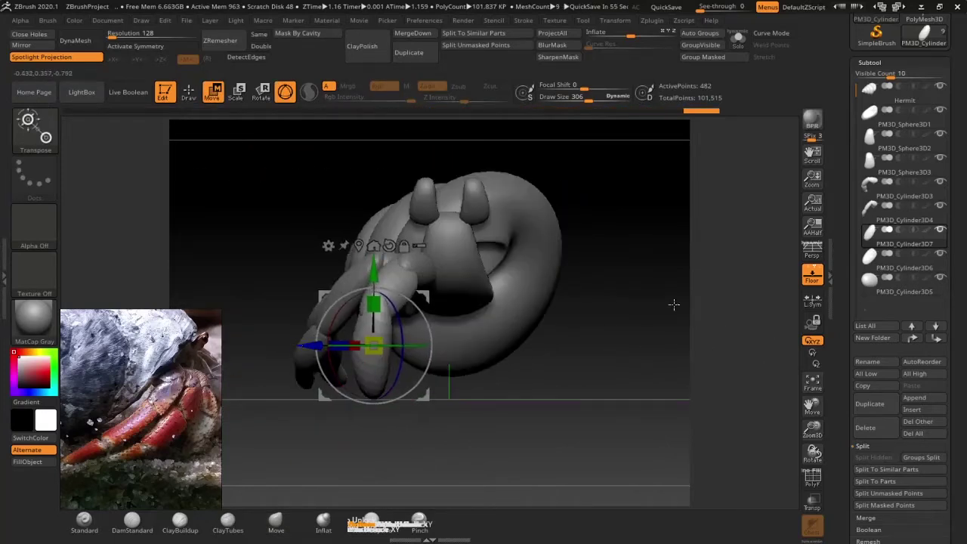
drag(674, 304, 630, 287)
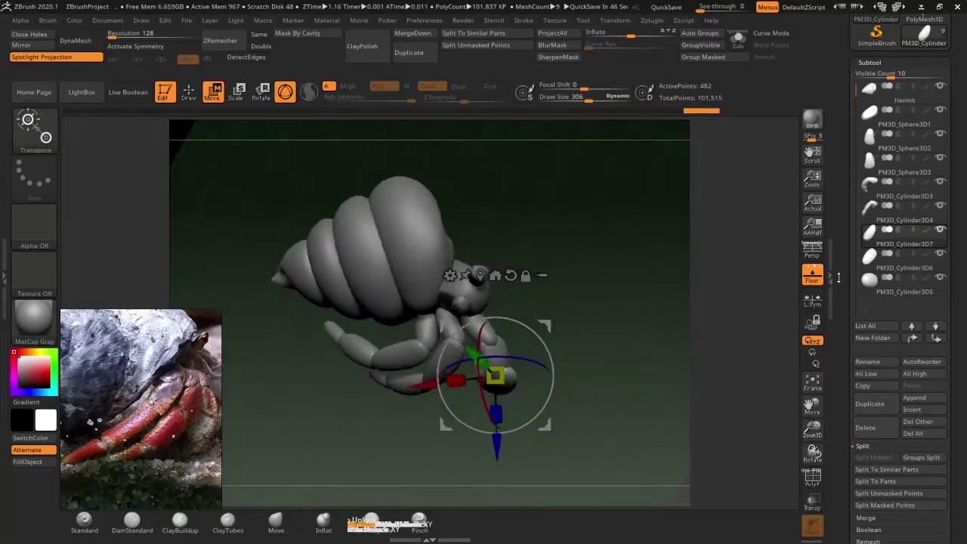
mouse_move(604, 423)
mouse_down()
mouse_move(453, 340)
mouse_move(377, 342)
mouse_up()
- Mirror the legs across X onto the crab's other side
click(21, 45)
click(382, 214)
click(32, 47)
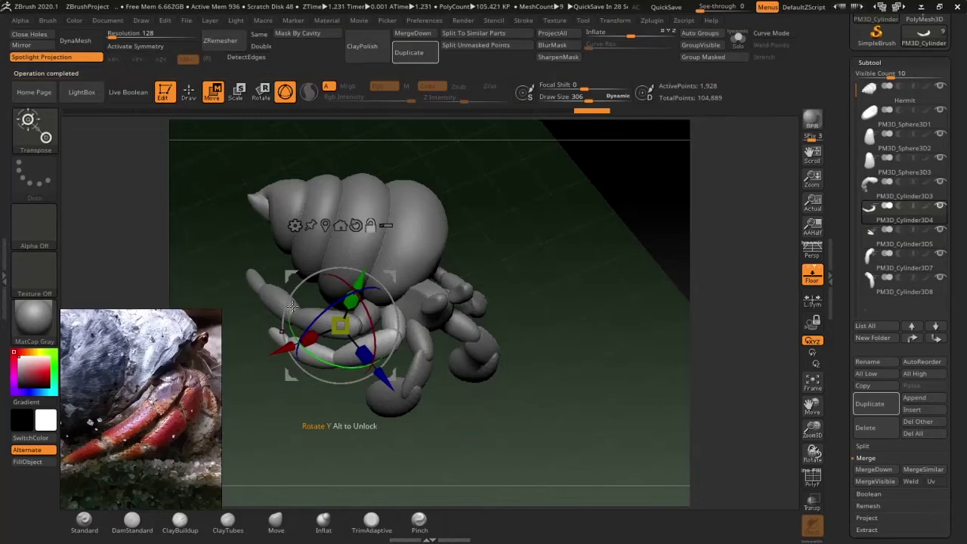
drag(620, 393, 529, 340)
- Mirror the eye sphere onto the other eye stalk
alt+click(466, 313)
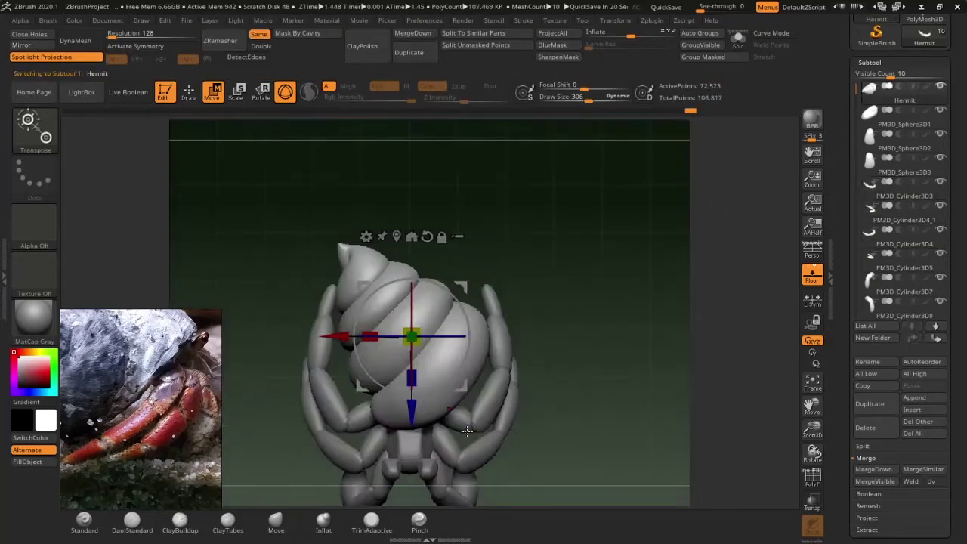
shift+drag(462, 396, 467, 326)
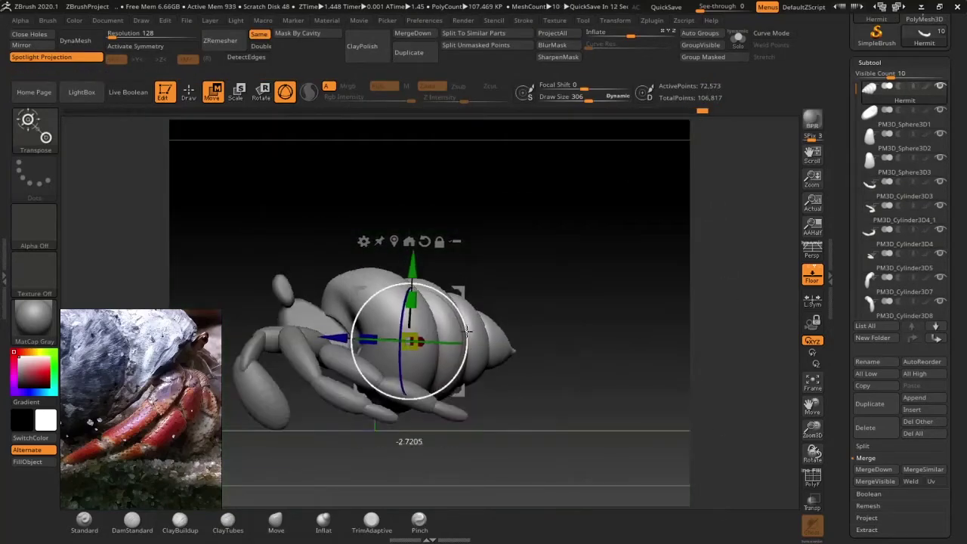
mouse_move(490, 391)
mouse_down()
mouse_move(696, 335)
mouse_move(466, 235)
mouse_move(427, 246)
mouse_move(583, 400)
mouse_move(324, 508)
mouse_move(702, 346)
mouse_move(812, 286)
mouse_move(551, 262)
mouse_move(7, 112)
mouse_up()
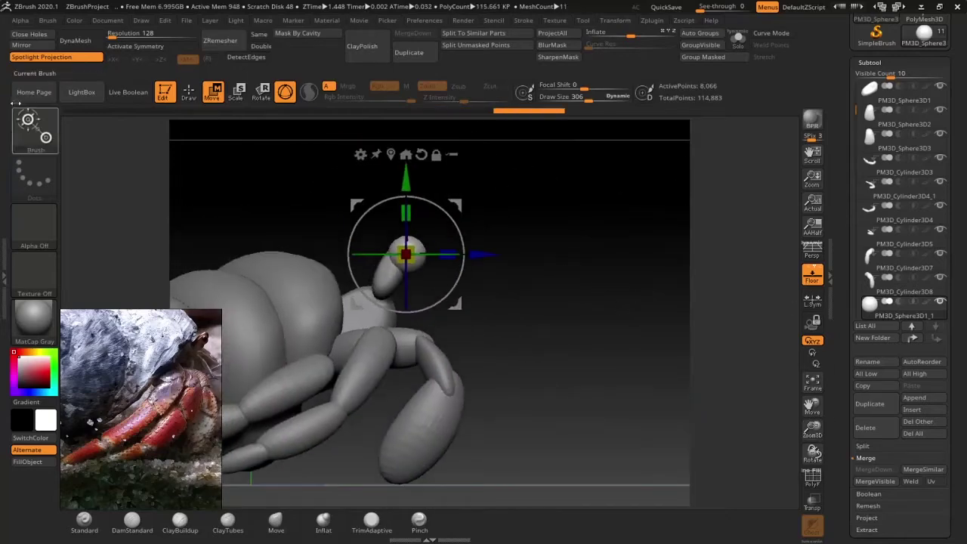
click(26, 47)
mouse_move(529, 340)
mouse_down()
mouse_move(577, 304)
mouse_move(643, 300)
mouse_move(491, 264)
mouse_move(269, 189)
mouse_up()
- Mask the top of the eye sphere and extract a 0.02-thick shell from it
ctrl+drag(268, 188, 491, 267)
drag(485, 307, 312, 234)
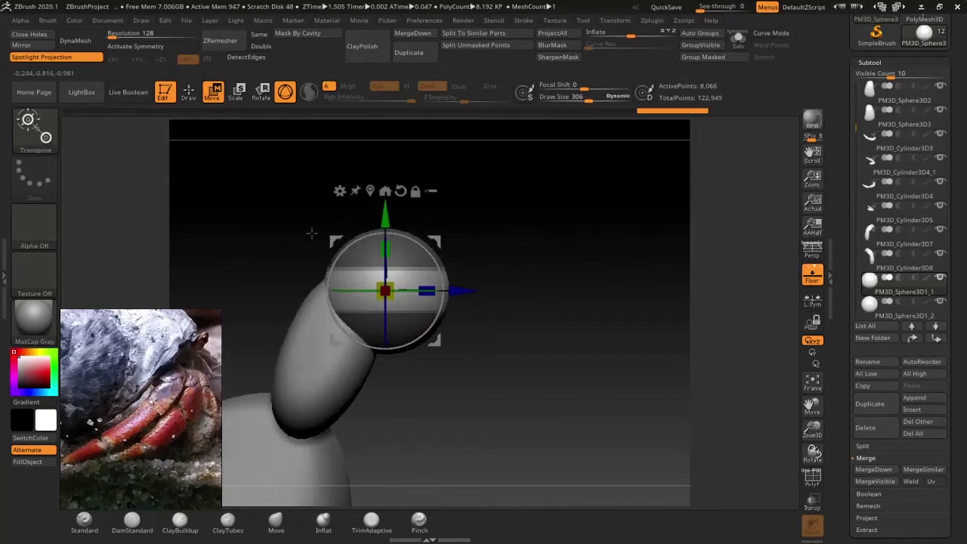
mouse_move(546, 324)
mouse_down()
mouse_move(540, 349)
mouse_move(574, 332)
mouse_up()
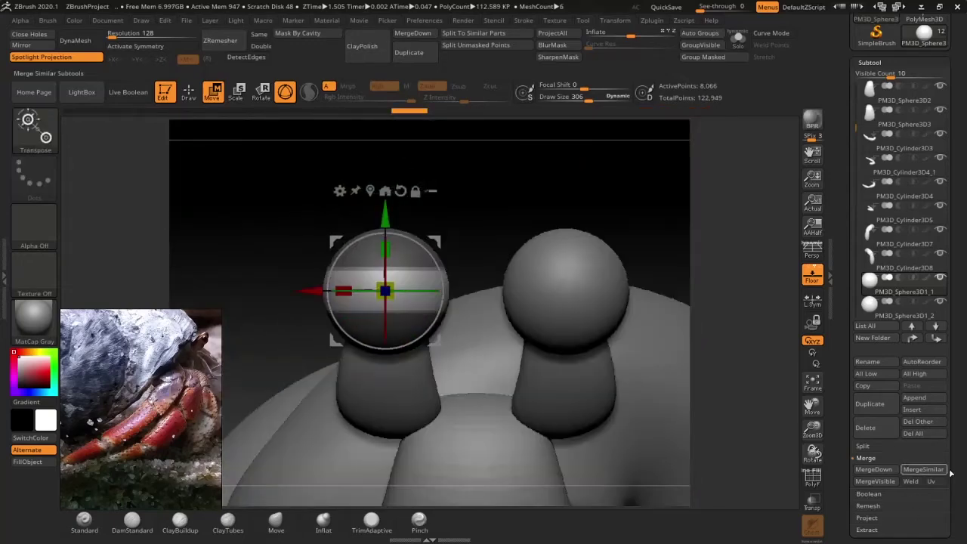
click(892, 531)
scroll(880, 468, down, 2)
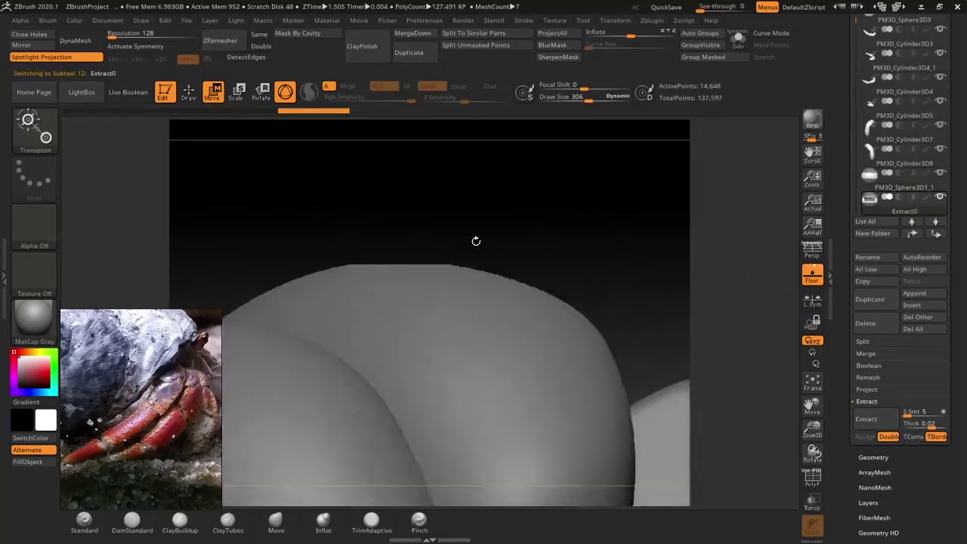
mouse_move(290, 300)
shift+right_down()
mouse_move(440, 342)
mouse_move(400, 359)
shift+right_up()
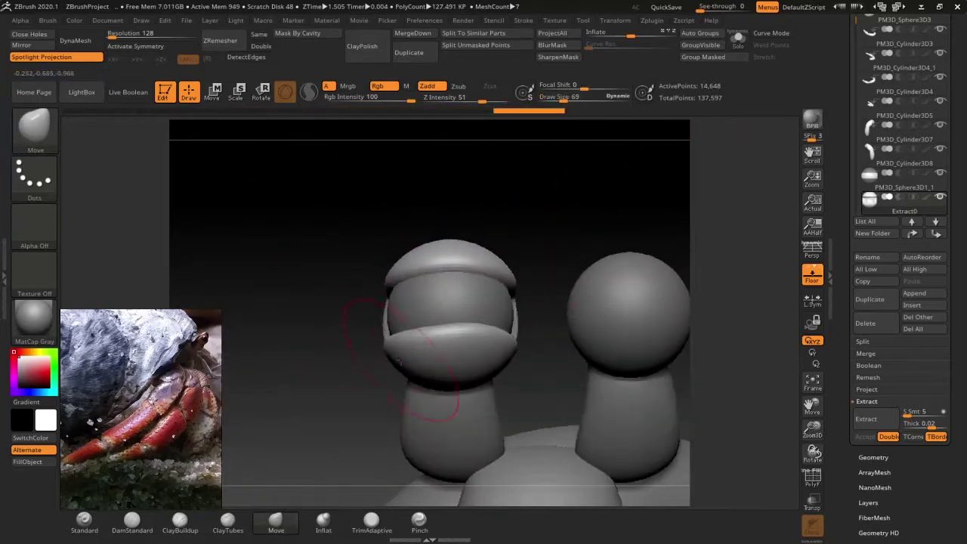
mouse_move(498, 345)
right_down()
mouse_move(633, 218)
mouse_move(317, 350)
mouse_move(529, 287)
right_up()
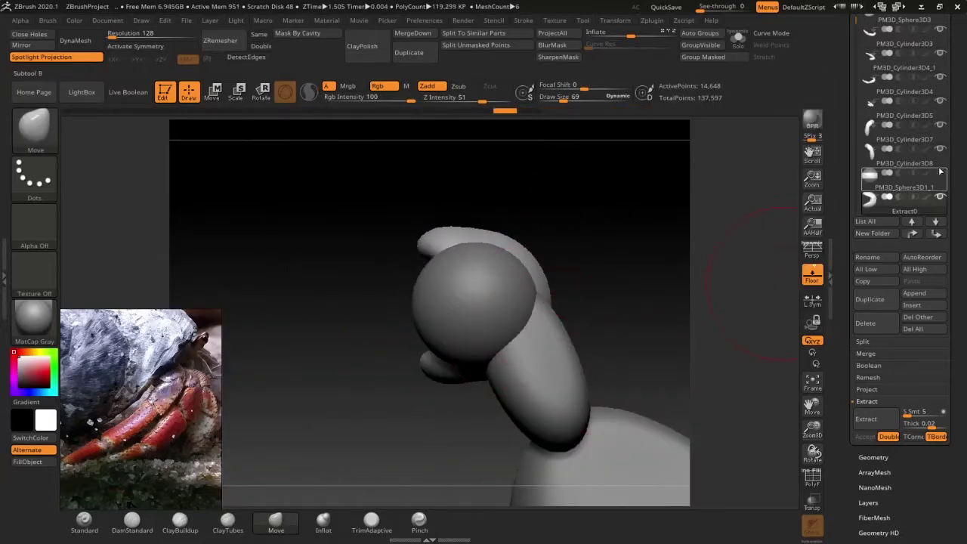
- Select the Extract0 lid shell and zoom in to inspect it over the eye
right_drag(579, 256, 590, 233)
key(Down)
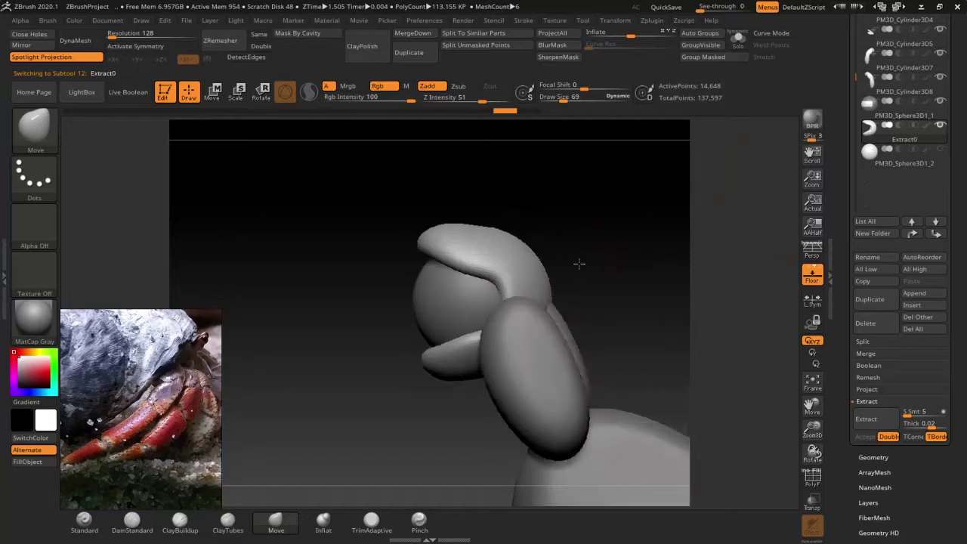
right_drag(485, 321, 384, 261)
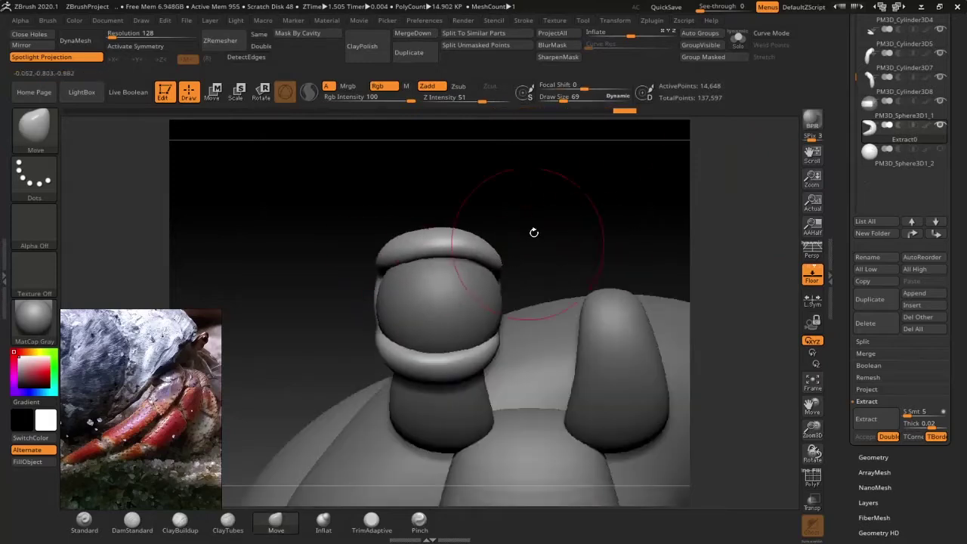
mouse_move(502, 286)
right_down()
mouse_move(544, 272)
mouse_move(429, 227)
right_up()
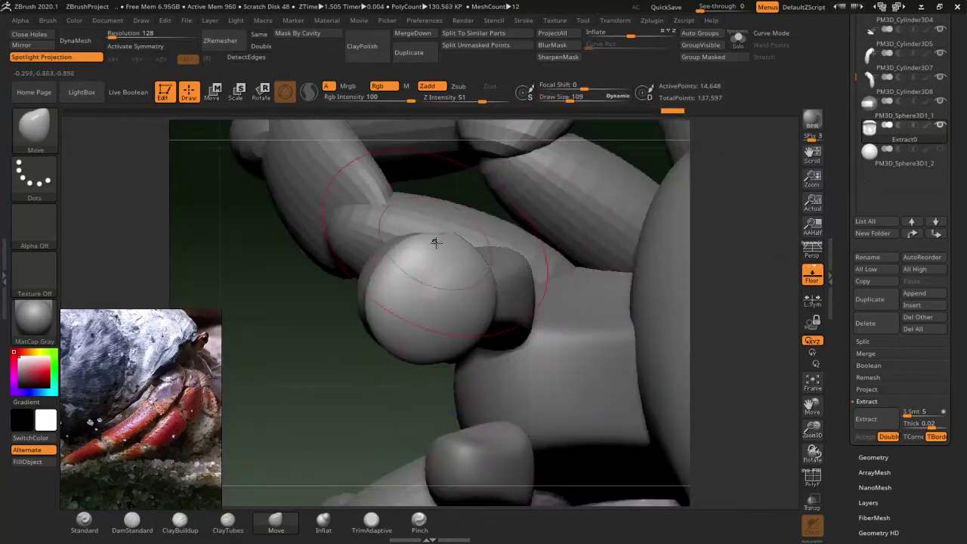
mouse_move(447, 372)
right_down()
mouse_move(493, 274)
mouse_move(387, 333)
right_up()
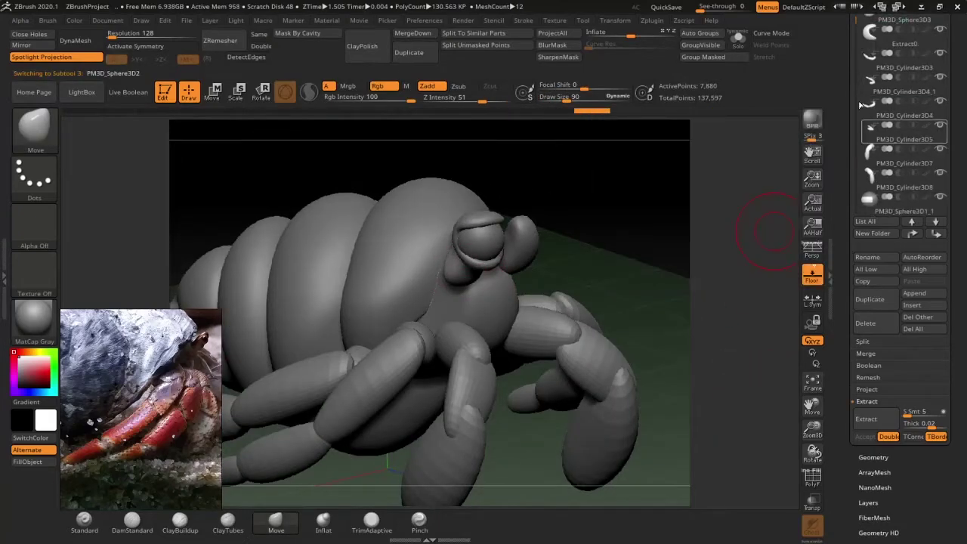
- Move Extract0 above PM3D_Sphere3D2 and MergeDown the lid into the eye stalk
scroll(873, 106, up, 3)
drag(886, 196, 892, 159)
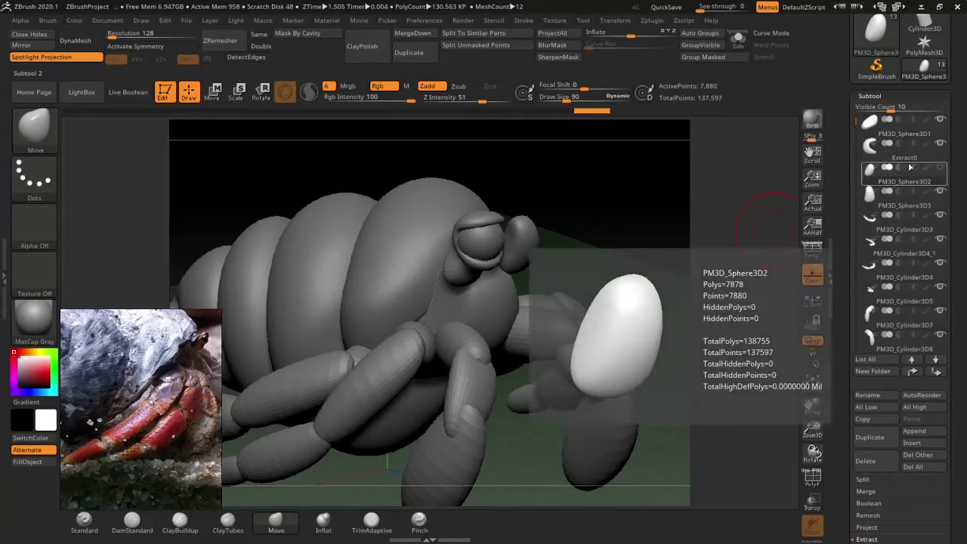
click(893, 158)
click(869, 491)
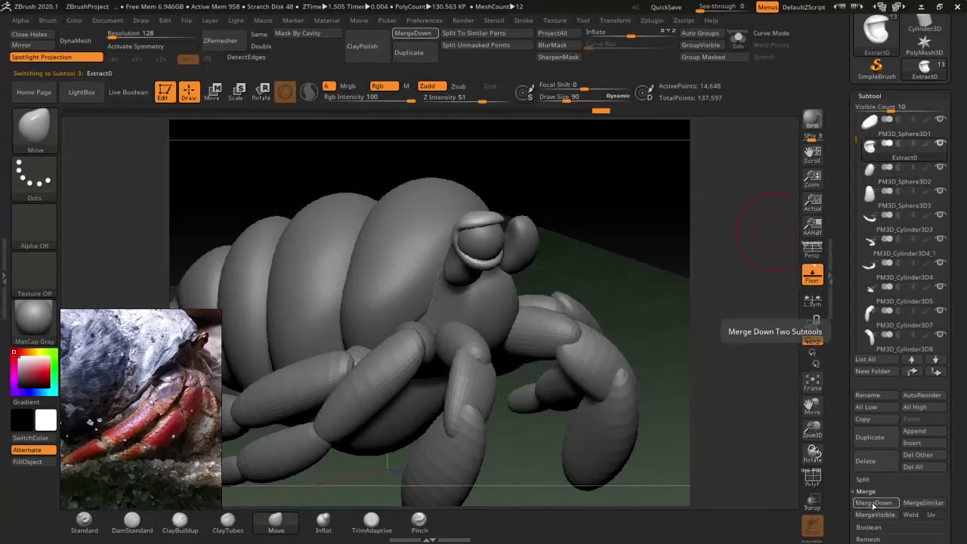
click(875, 504)
- Delete the right eye stalk PM3D_Sphere3D3 and isolate the lidded stalk with Solo
drag(680, 237, 570, 276)
alt+click(537, 261)
key(Delete)
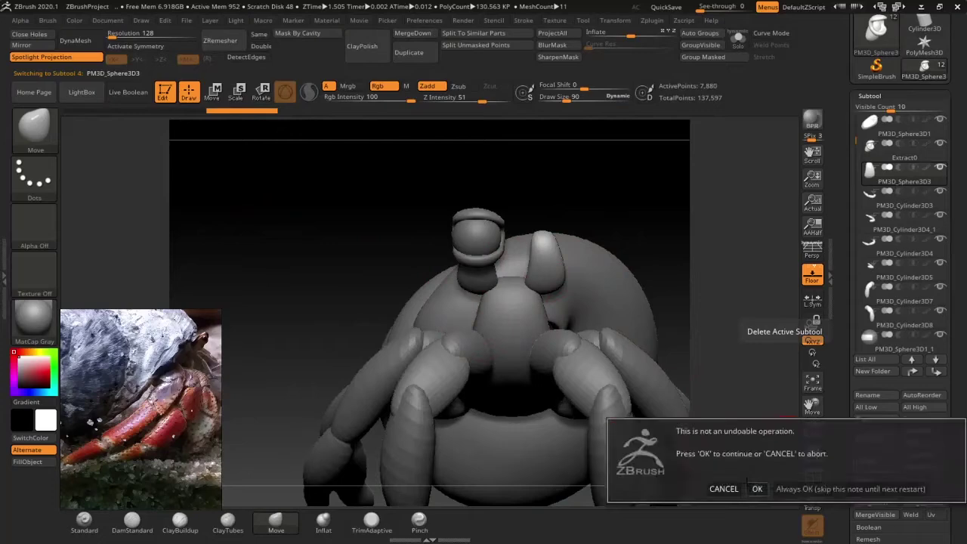
key(Return)
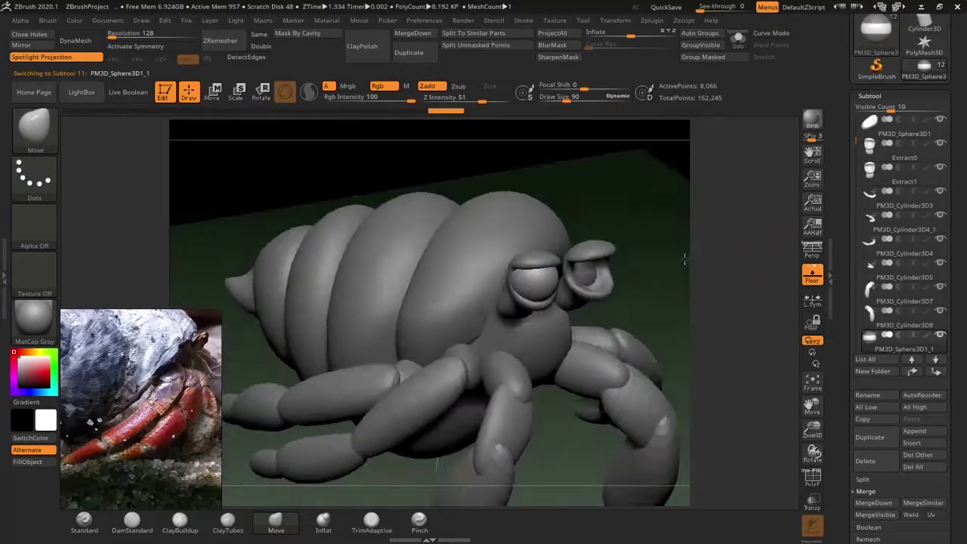
drag(685, 259, 718, 249)
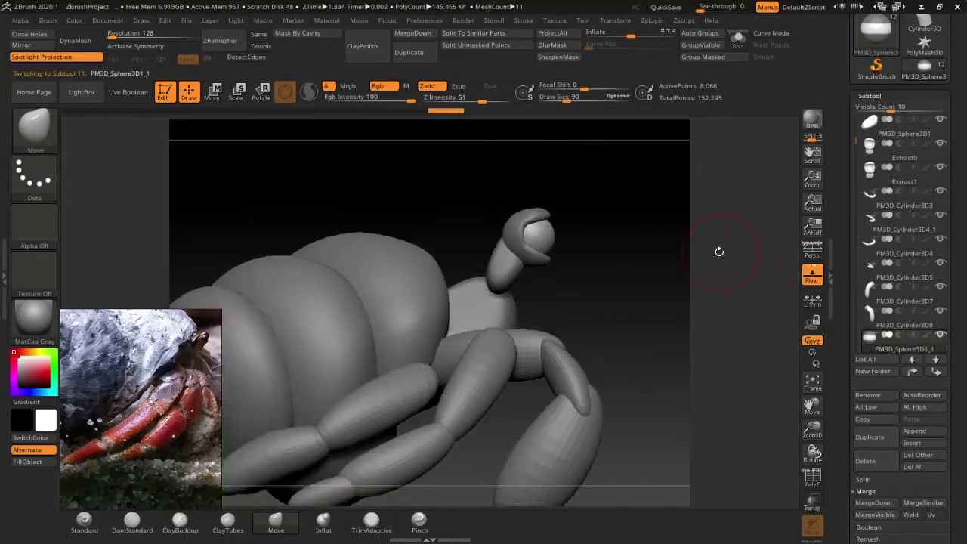
key(alt+s)
drag(861, 168, 838, 439)
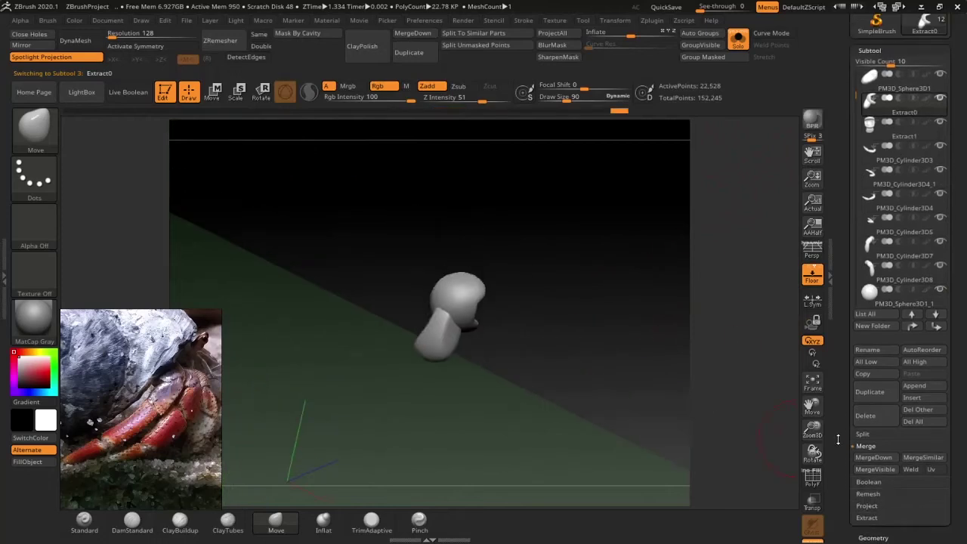
- DynaMesh the lidded eye stalk, then ZRemesher it into clean even polygons
click(67, 42)
drag(226, 163, 553, 254)
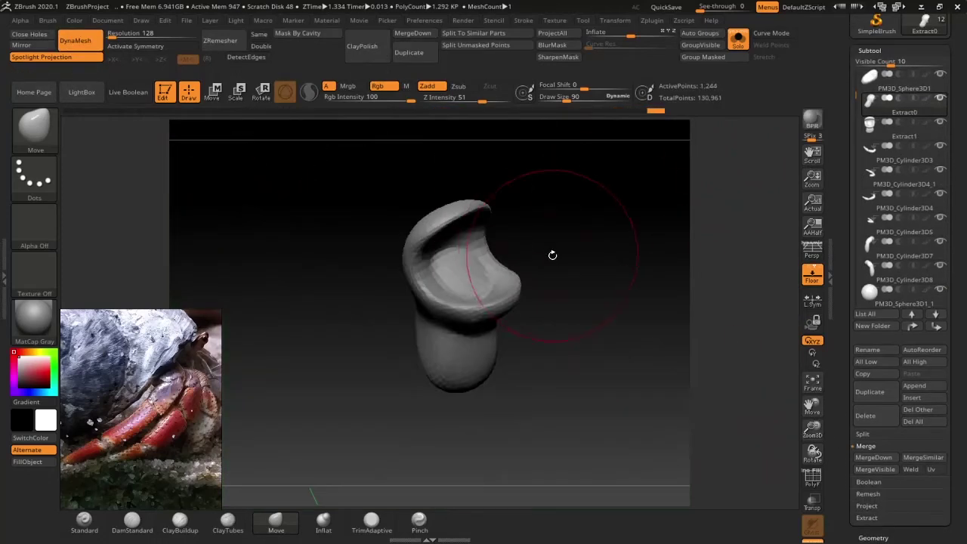
click(227, 43)
drag(378, 277, 648, 199)
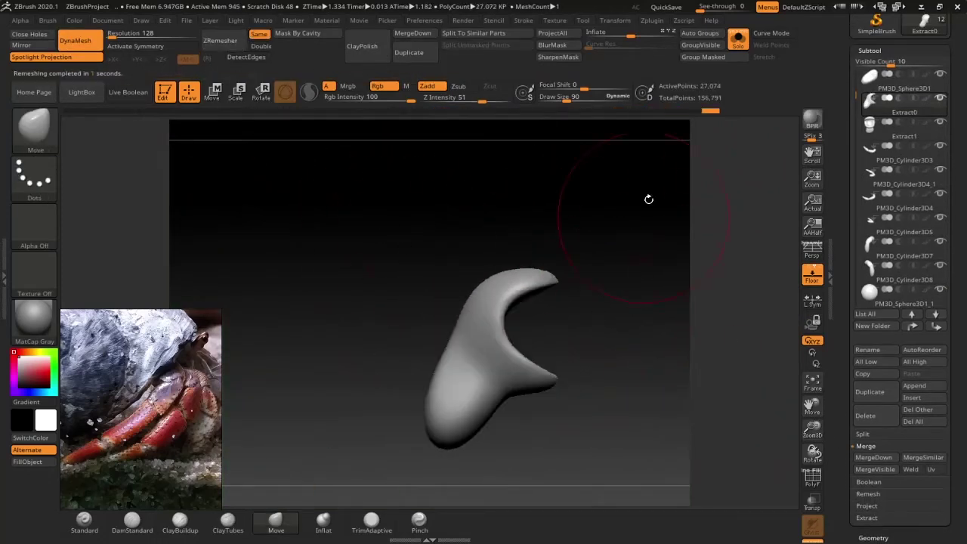
- Delete Extract1 and mirror the remeshed eye stalk to the other side
key(alt+s)
alt+click(563, 355)
click(865, 415)
click(755, 423)
click(21, 44)
click(414, 287)
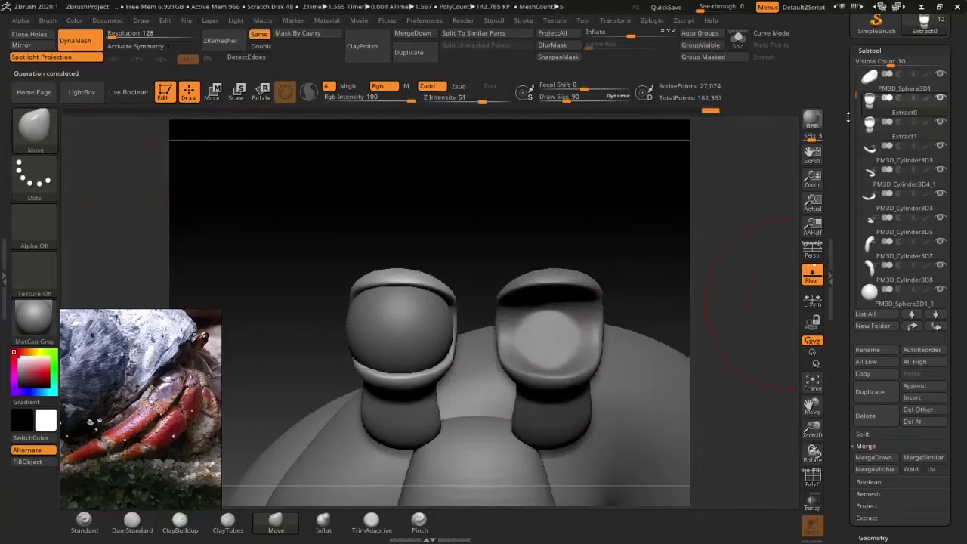
click(216, 90)
click(813, 381)
key(q)
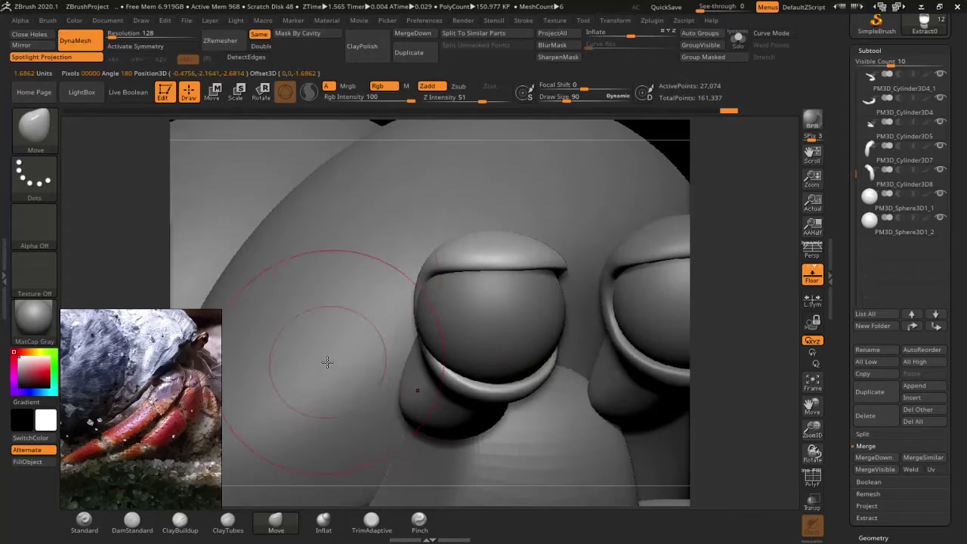
mouse_move(399, 338)
right_down()
mouse_move(639, 393)
mouse_move(611, 402)
right_up()
mouse_move(590, 306)
right_down()
mouse_move(536, 229)
mouse_move(583, 398)
mouse_move(717, 368)
mouse_move(743, 382)
mouse_move(173, 467)
right_up()
- Select the TrimAdaptive brush at size 45 and flatten the soloed eye stalk's front
key(b)
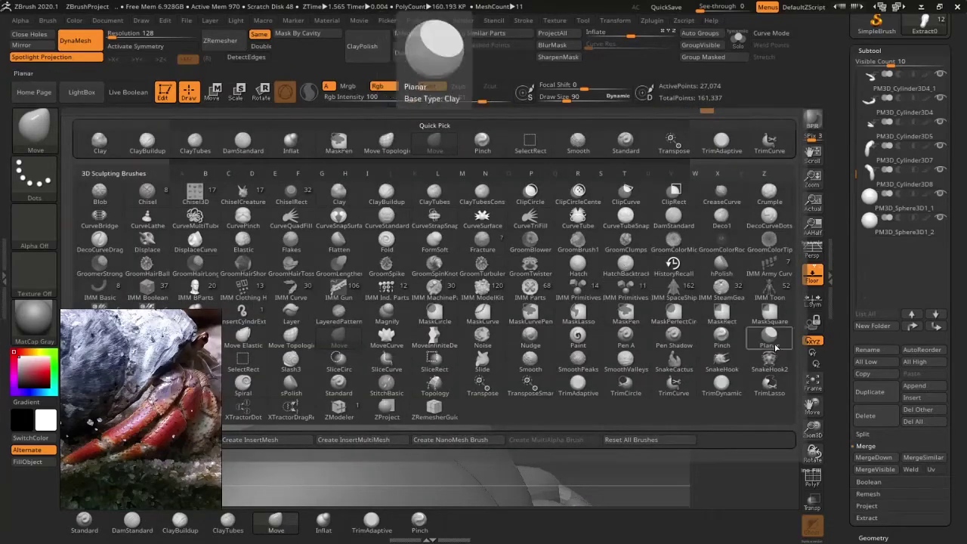
click(732, 340)
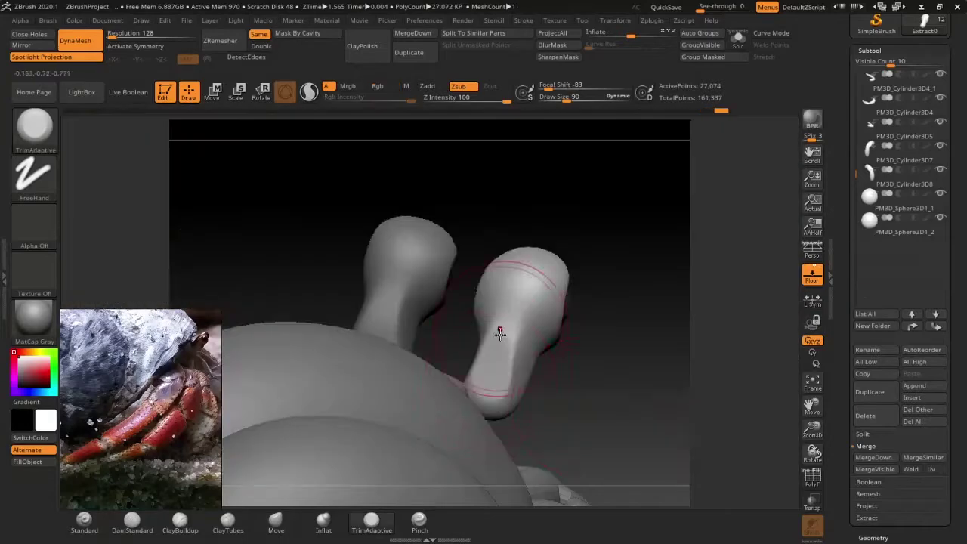
key(b)
key(t)
key(a)
mouse_move(604, 392)
mouse_down()
mouse_move(602, 317)
mouse_move(605, 345)
mouse_up()
key(ctrl+shift+s)
drag(564, 105, 558, 105)
mouse_move(642, 340)
mouse_down()
mouse_move(612, 302)
mouse_move(518, 378)
mouse_move(484, 317)
mouse_move(454, 355)
mouse_up()
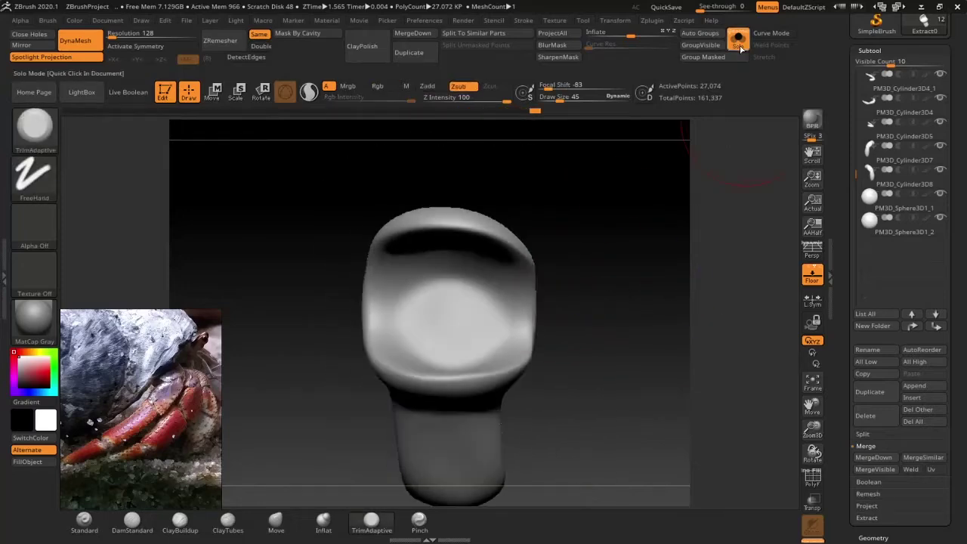
click(739, 41)
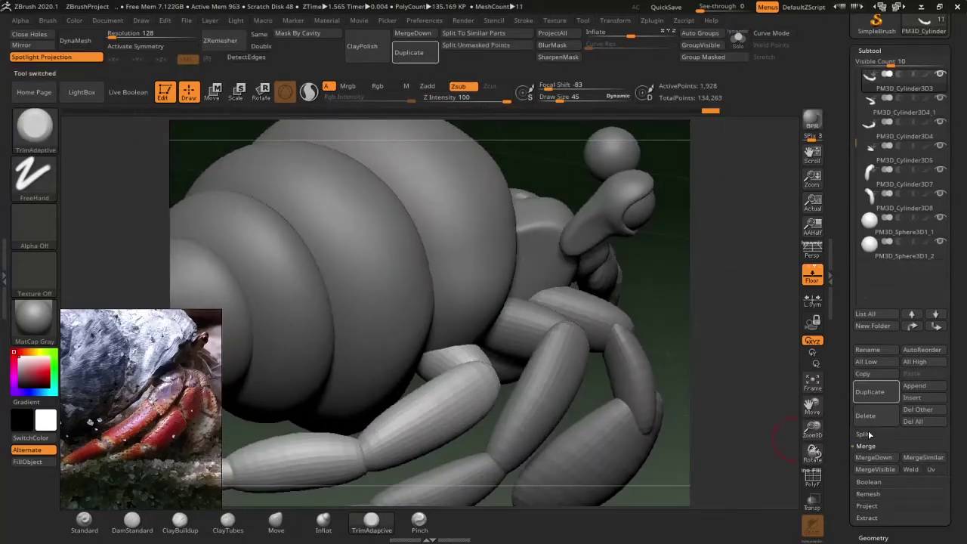
- Solo the selected leg subtool and frame it to fill the view
drag(740, 431, 329, 418)
key(f)
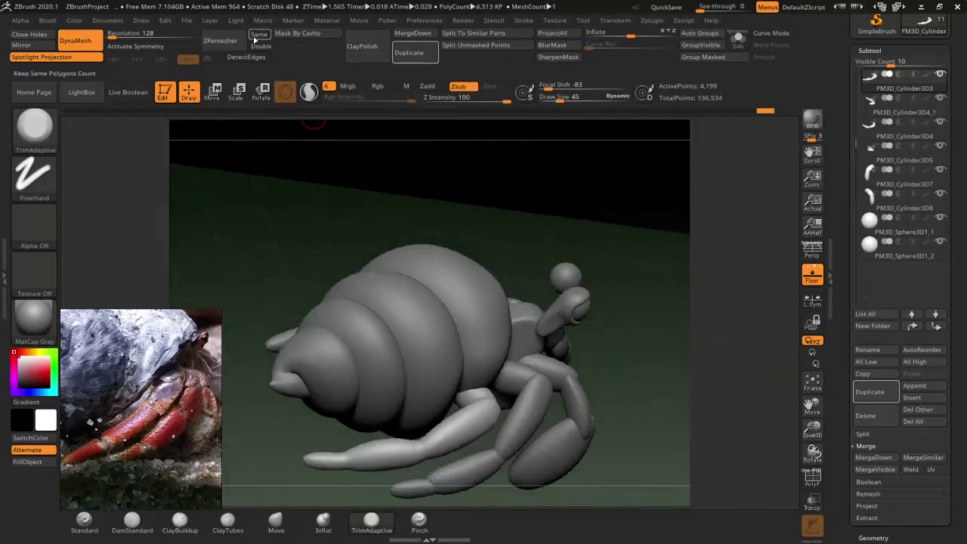
click(738, 39)
key(f)
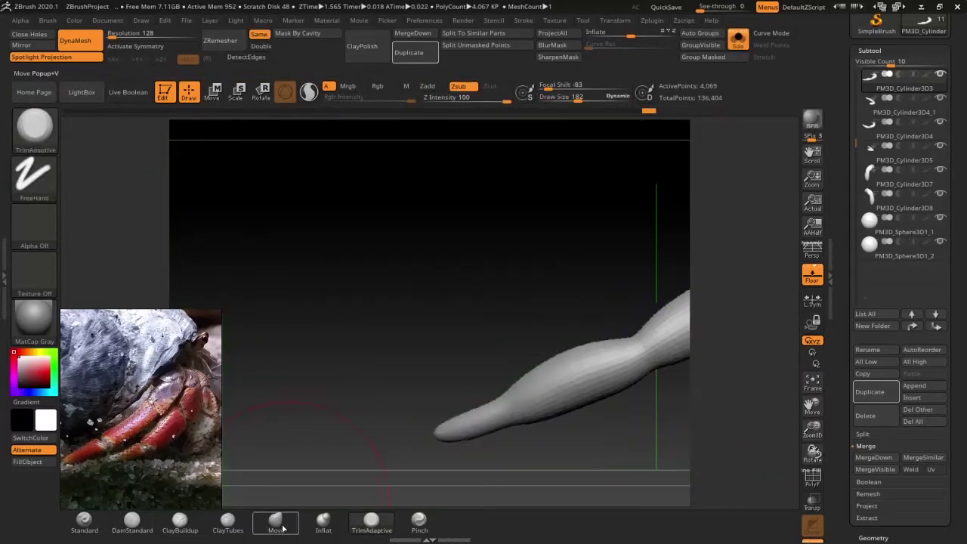
mouse_move(529, 378)
mouse_down()
mouse_move(354, 431)
mouse_move(229, 270)
mouse_move(739, 332)
mouse_move(557, 415)
mouse_move(454, 340)
mouse_up()
- Carve joint creases with DamStandard, then flatten planes with TrimAdaptive
click(132, 520)
drag(619, 227, 494, 360)
mouse_move(470, 208)
mouse_down()
mouse_move(665, 371)
mouse_move(732, 346)
mouse_up()
mouse_move(437, 341)
mouse_down()
mouse_move(575, 330)
mouse_move(486, 352)
mouse_move(399, 351)
mouse_move(637, 307)
mouse_up()
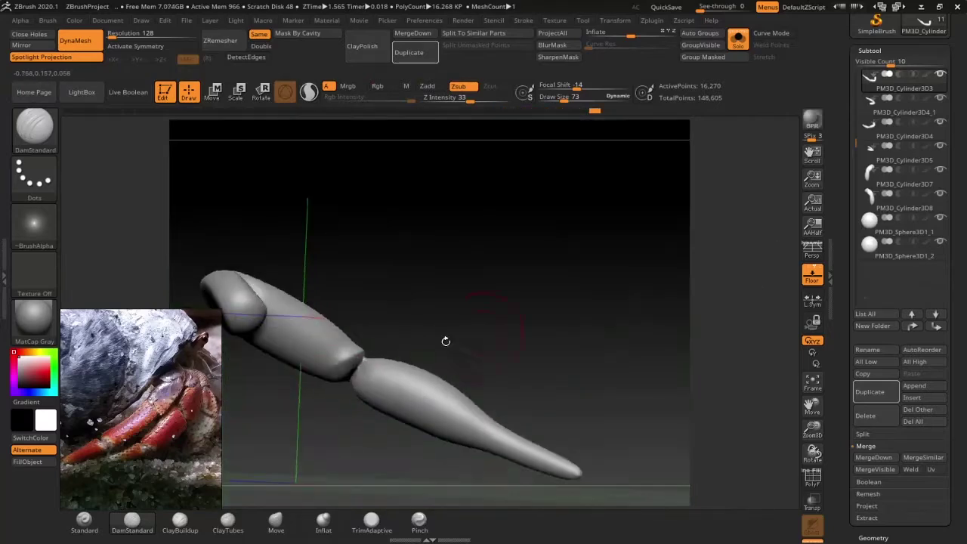
key(b)
click(339, 329)
mouse_move(366, 308)
mouse_down()
mouse_move(378, 255)
mouse_move(535, 317)
mouse_move(540, 277)
mouse_move(400, 335)
mouse_move(356, 399)
mouse_move(386, 418)
mouse_move(594, 289)
mouse_up()
- Return to DamStandard, review the whole leg, and select the PM3D_Cylinder3D4 segment
key(b)
key(d)
key(s)
mouse_move(418, 334)
mouse_down()
mouse_move(528, 302)
mouse_move(456, 348)
mouse_move(574, 287)
mouse_up()
drag(812, 427, 810, 431)
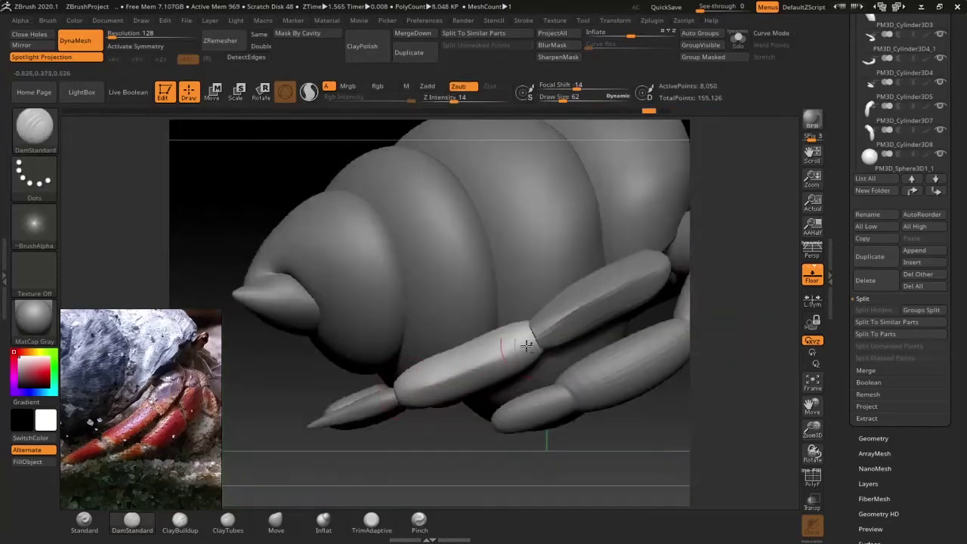
alt+click(532, 332)
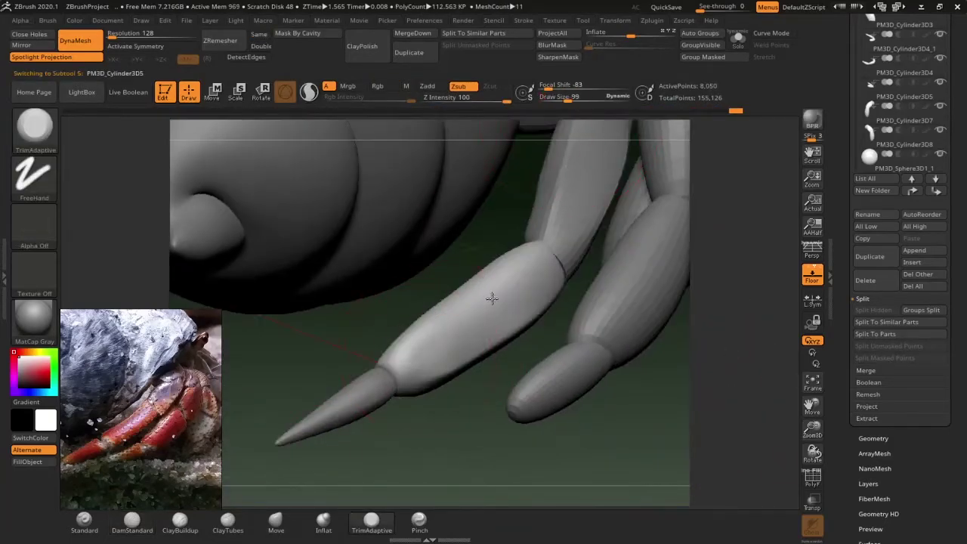
key(ctrl+shift+d)
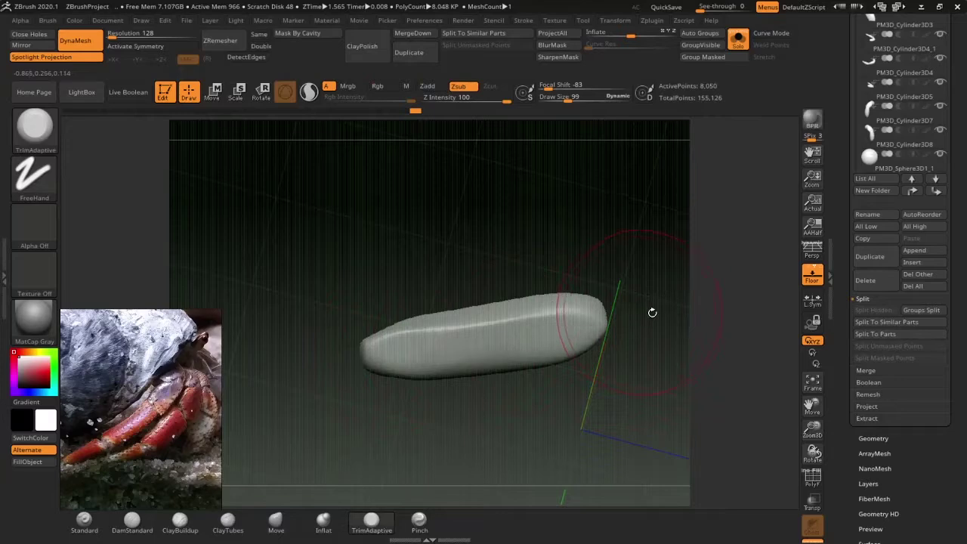
right_drag(529, 336, 517, 327)
click(382, 58)
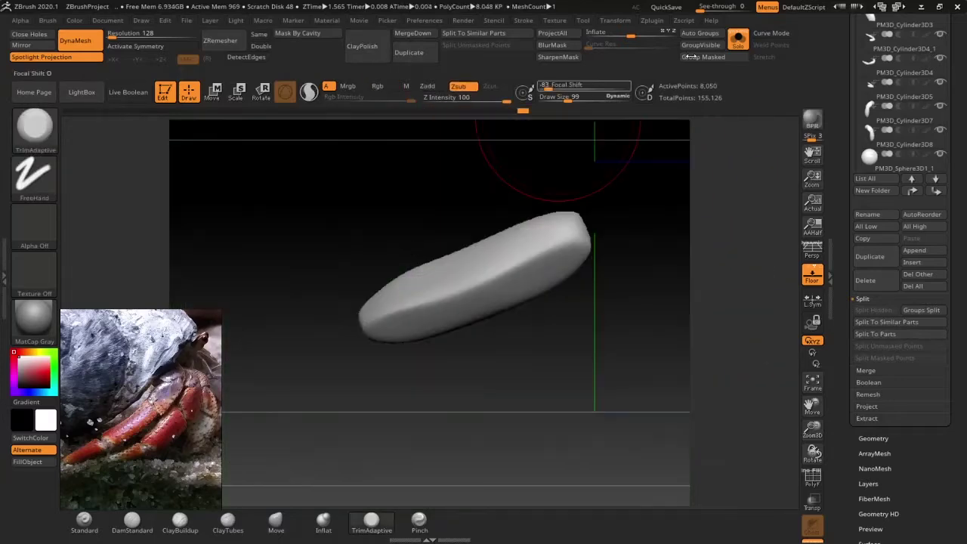
key(ctrl+shift+d)
key(ctrl+shift+d)
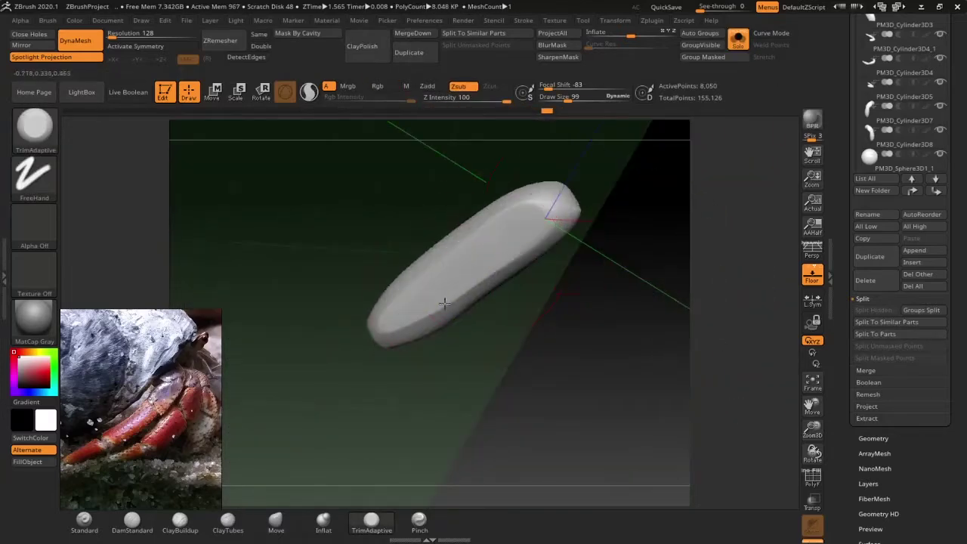
click(813, 382)
click(738, 40)
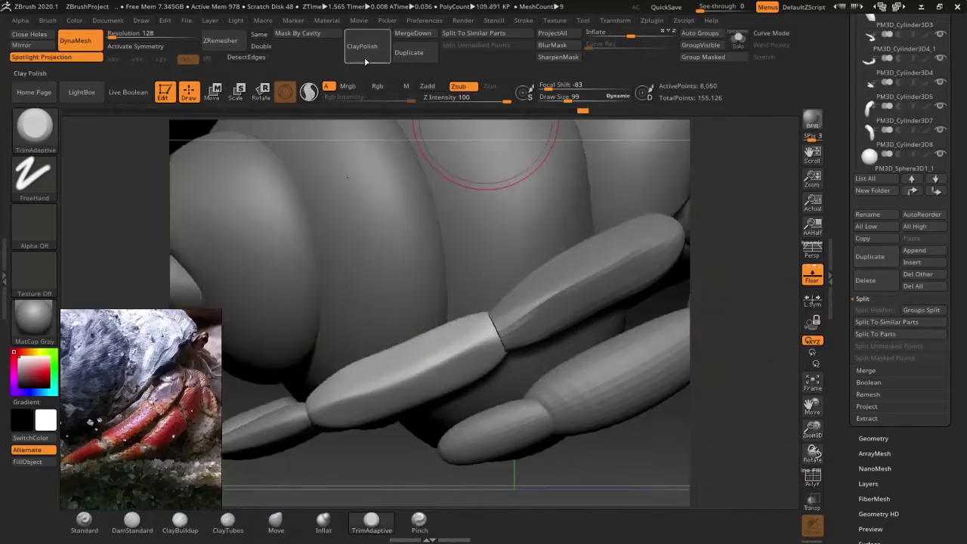
right_drag(658, 205, 481, 397)
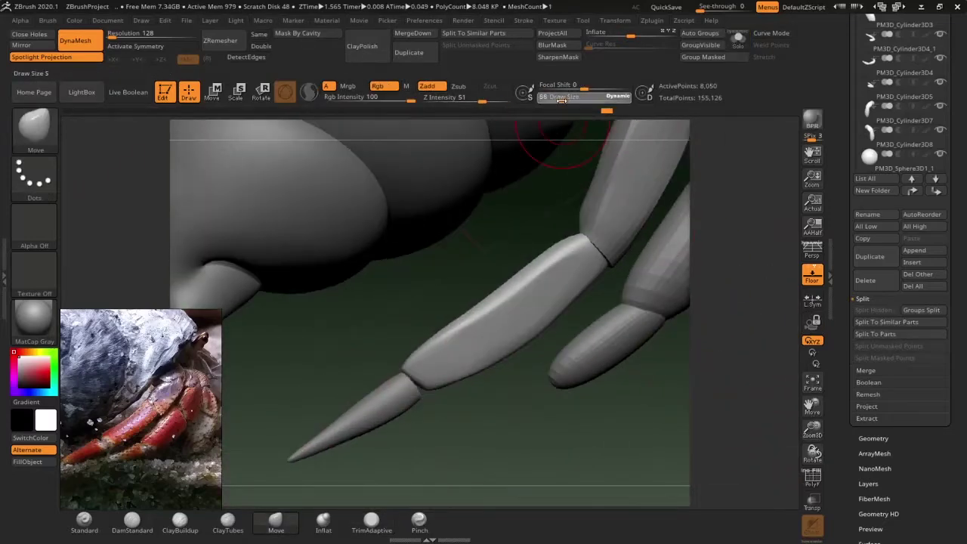
mouse_move(408, 406)
right_down()
mouse_move(385, 385)
mouse_move(344, 137)
right_up()
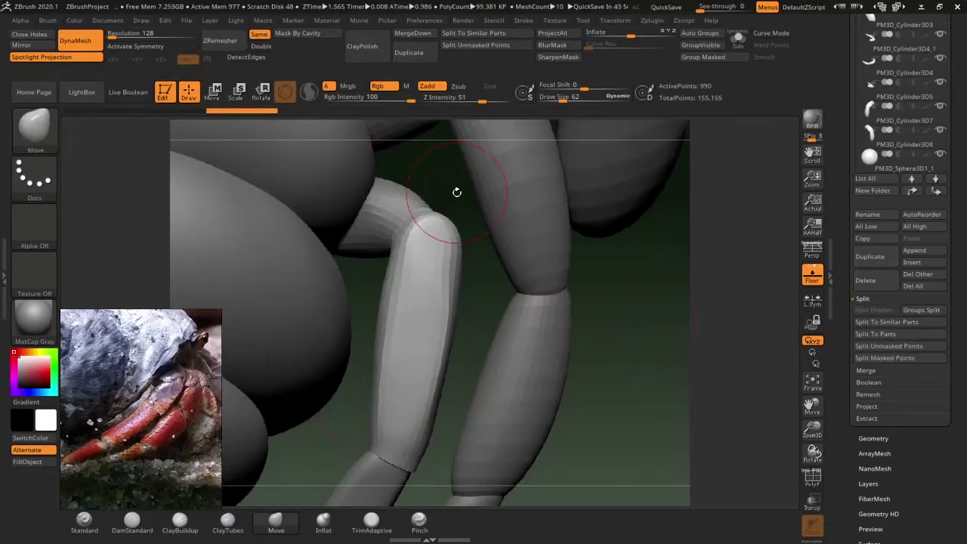
mouse_move(456, 192)
right_down()
mouse_move(423, 302)
mouse_move(425, 356)
mouse_move(393, 453)
right_up()
click(739, 38)
click(371, 521)
right_drag(705, 335, 425, 309)
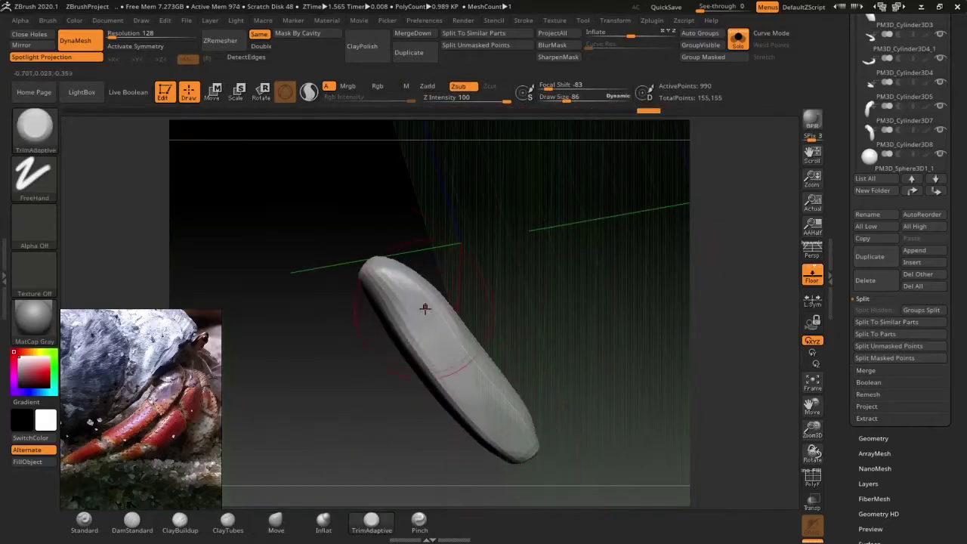
mouse_move(478, 270)
right_down()
mouse_move(579, 302)
mouse_move(516, 226)
right_up()
click(738, 38)
key(b)
key(i)
key(n)
mouse_move(749, 390)
right_down()
mouse_move(748, 300)
mouse_move(434, 261)
right_up()
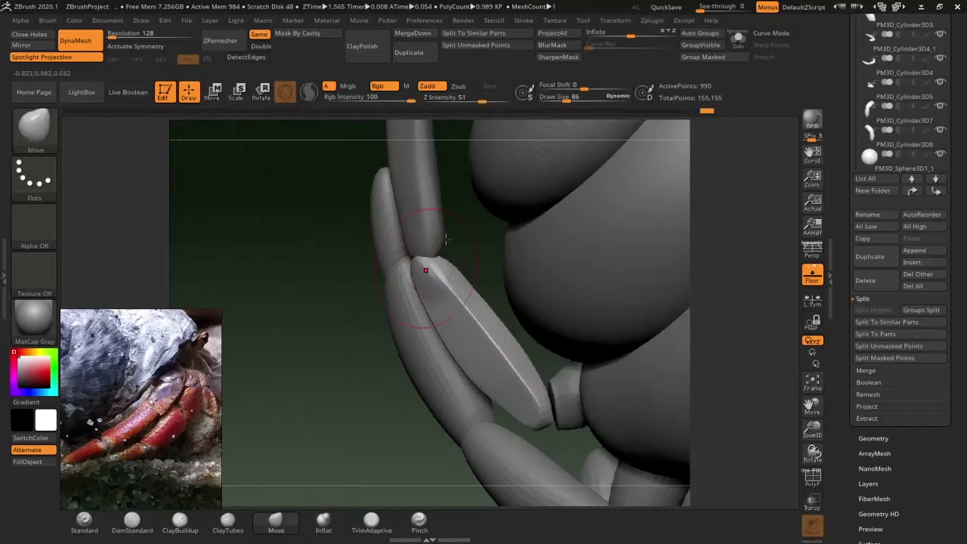
mouse_move(607, 244)
right_down()
mouse_move(455, 408)
mouse_move(450, 317)
right_up()
key(b)
key(p)
key(i)
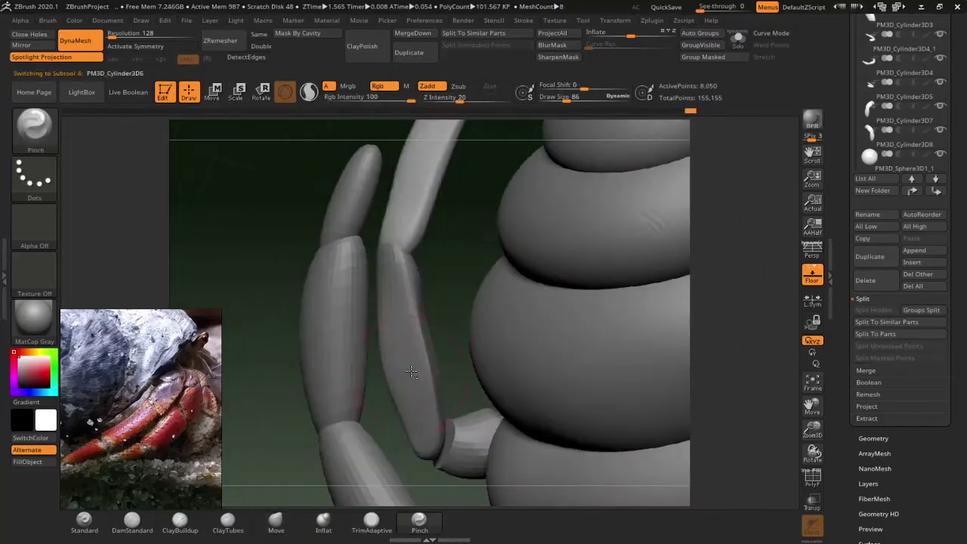
alt+click(449, 317)
mouse_move(400, 277)
right_down()
mouse_move(469, 188)
mouse_move(443, 368)
mouse_move(519, 346)
mouse_move(433, 303)
right_up()
key(b)
key(d)
key(s)
mouse_move(429, 265)
right_down()
mouse_move(695, 410)
mouse_move(667, 348)
mouse_move(294, 143)
right_up()
alt+click(295, 144)
mouse_move(318, 227)
right_down()
mouse_move(340, 264)
mouse_move(280, 252)
mouse_move(286, 280)
right_up()
key(b)
key(m)
key(v)
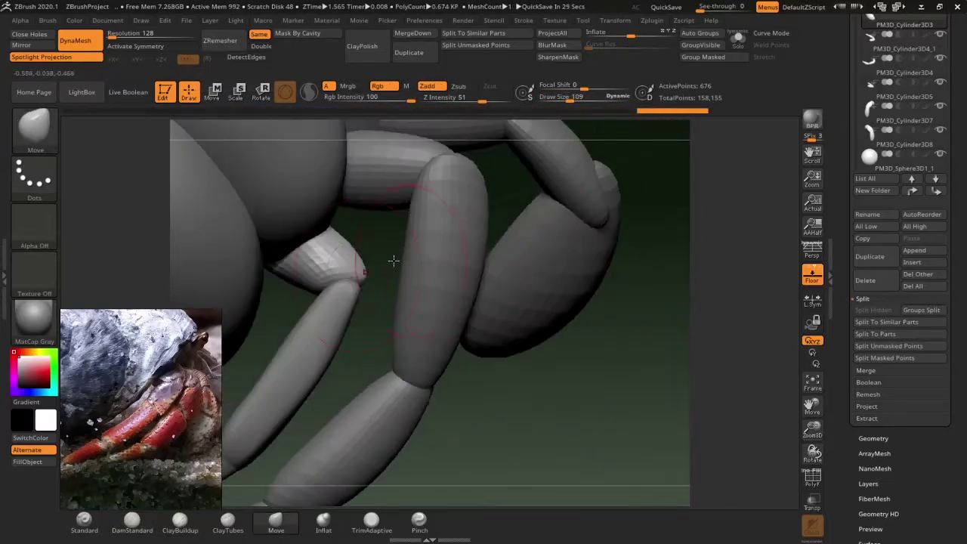
alt+click(323, 278)
mouse_move(540, 338)
right_down()
mouse_move(324, 278)
mouse_move(216, 525)
right_up()
key(ctrl+shift+s)
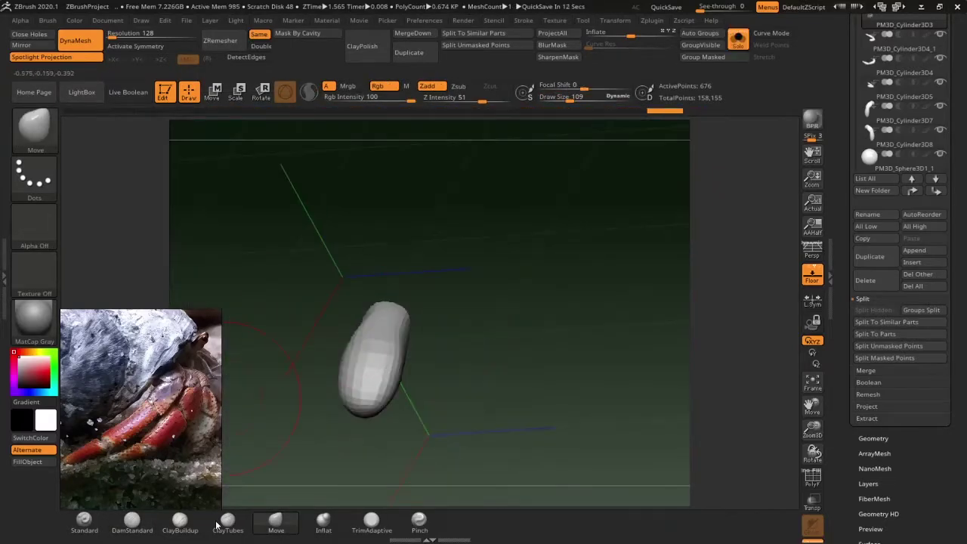
key(ctrl+shift+s)
mouse_move(697, 418)
ctrl+right_down()
mouse_move(539, 272)
mouse_move(389, 391)
mouse_move(575, 361)
ctrl+right_up()
key(b)
key(i)
key(n)
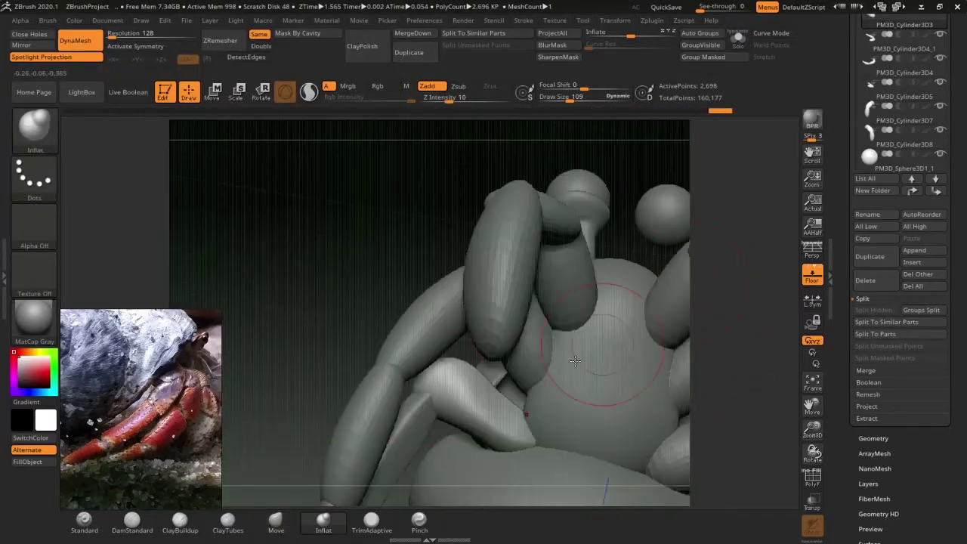
right_drag(429, 297, 453, 378)
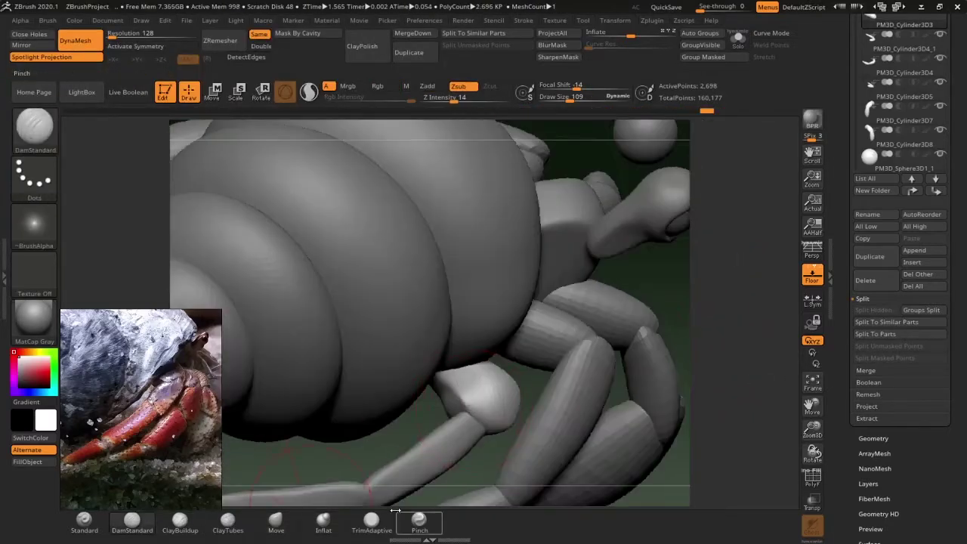
click(371, 519)
mouse_move(378, 378)
right_down()
mouse_move(468, 318)
mouse_move(653, 344)
right_up()
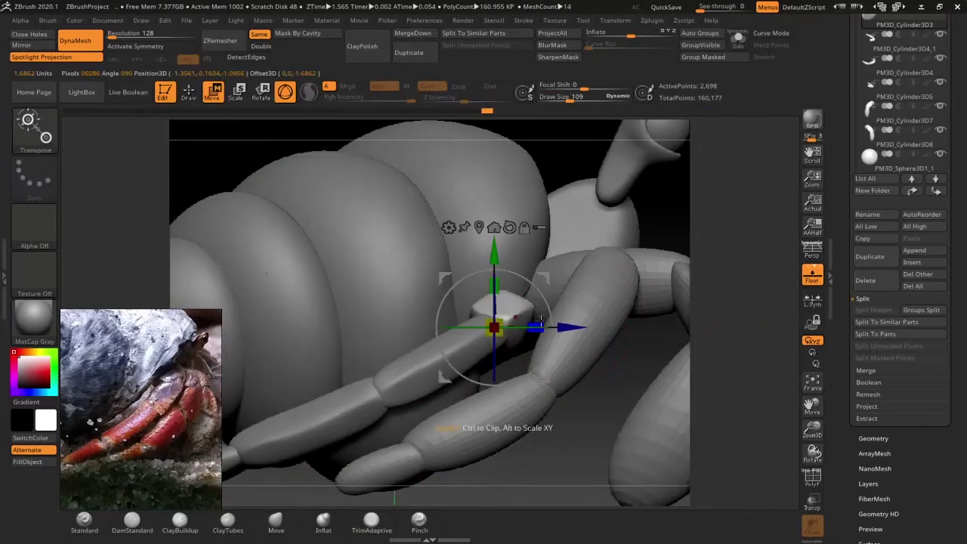
right_drag(541, 319, 604, 340)
scroll(899, 219, up, 3)
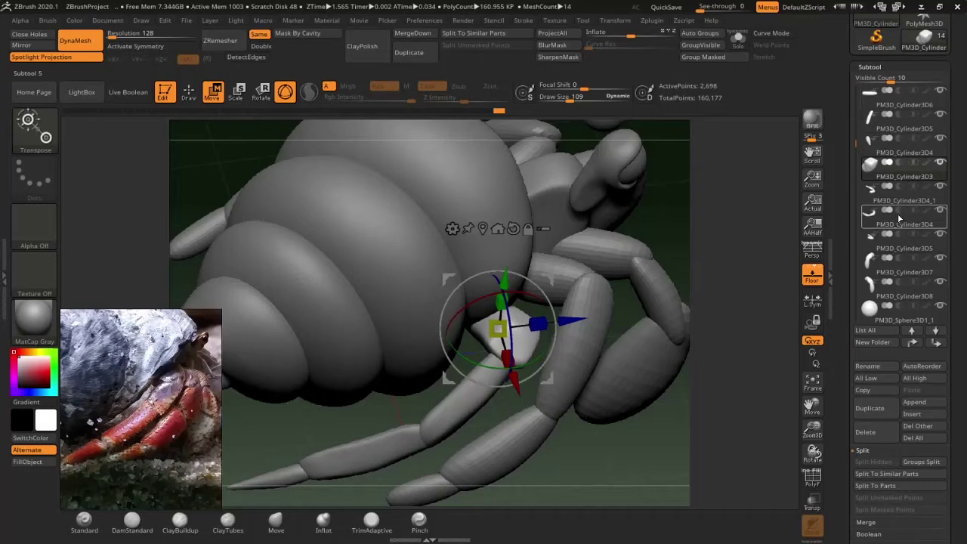
right_drag(679, 228, 575, 319)
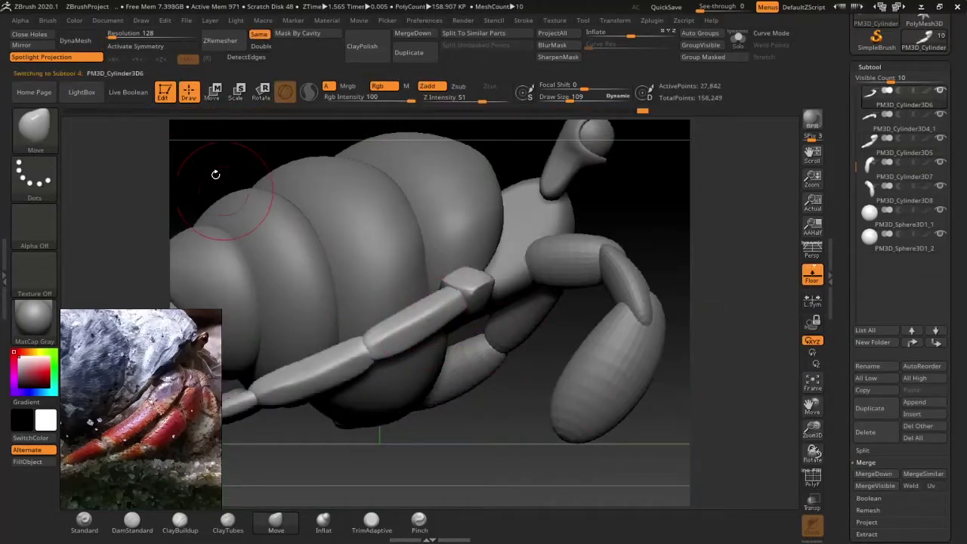
right_drag(529, 302, 706, 242)
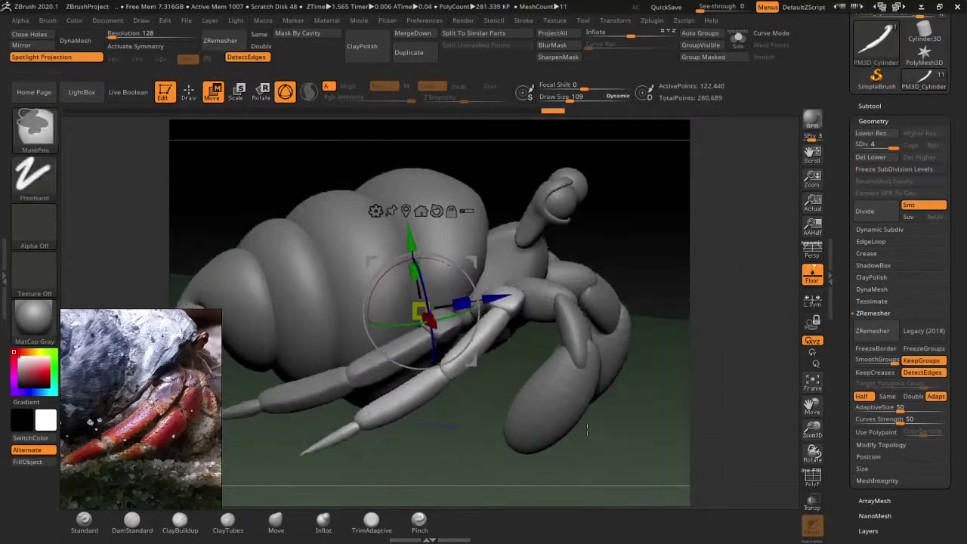
drag(644, 193, 662, 359)
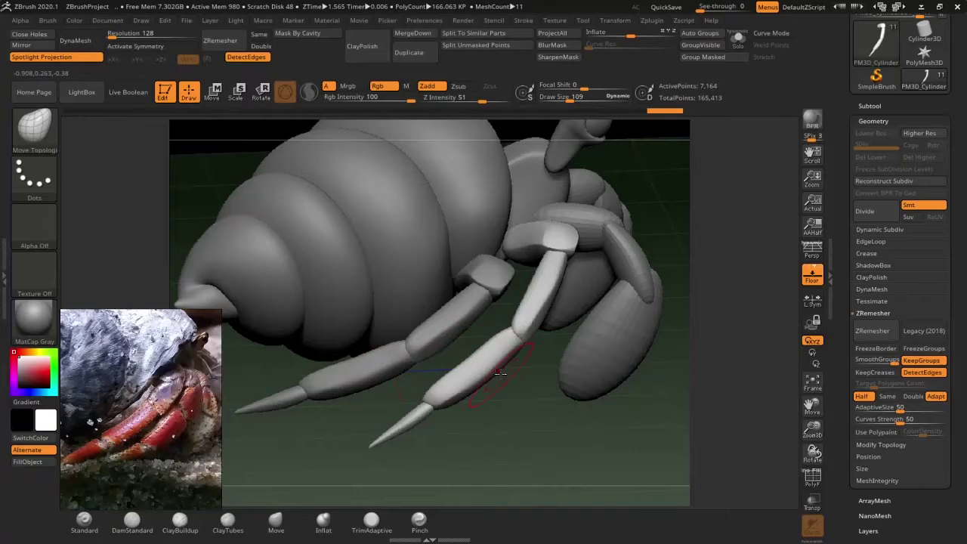
click(904, 536)
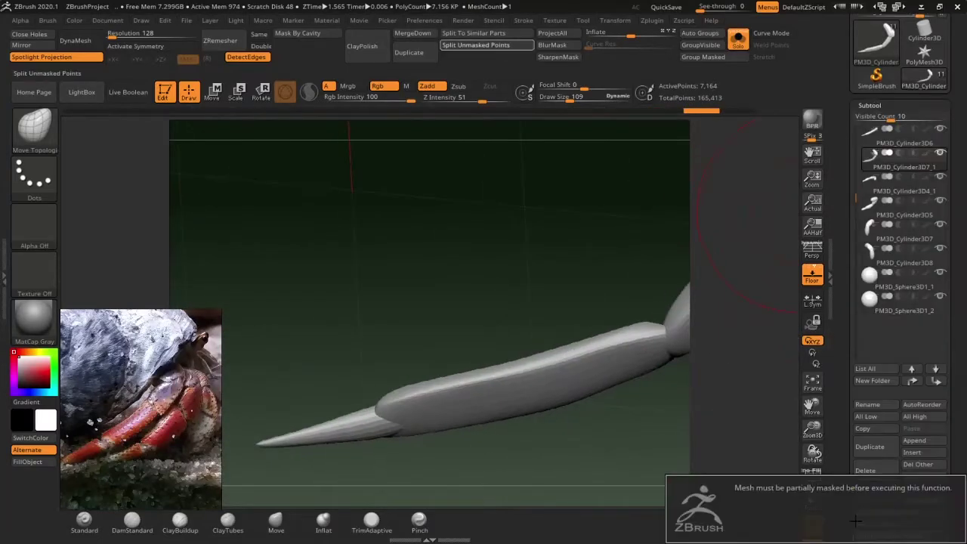
click(904, 536)
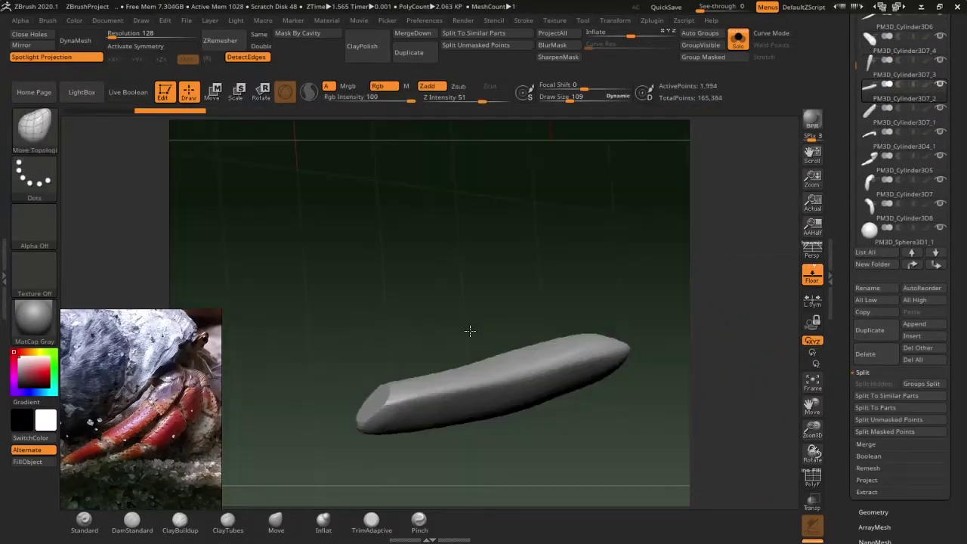
mouse_move(650, 250)
mouse_down()
mouse_move(594, 328)
mouse_move(626, 328)
mouse_move(665, 226)
mouse_up()
click(75, 40)
click(738, 39)
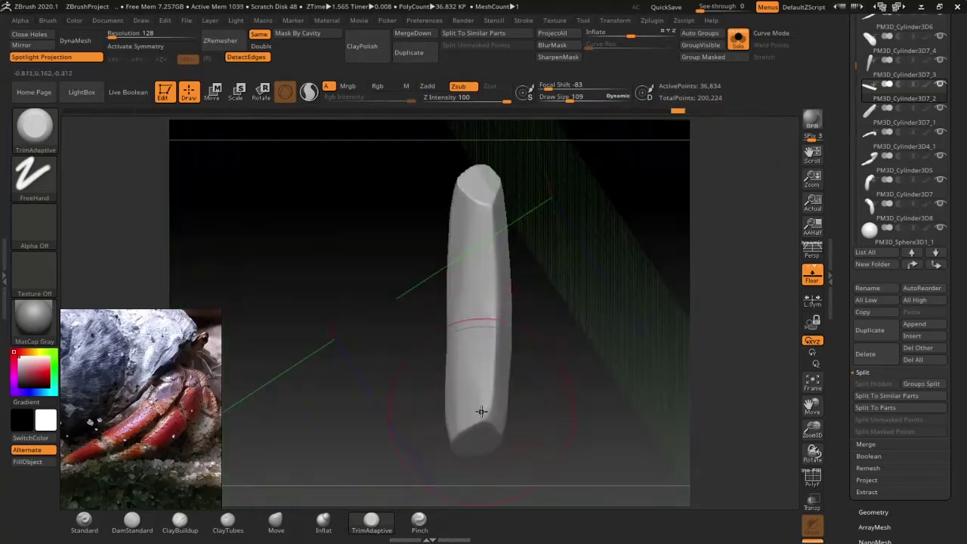
drag(481, 411, 389, 113)
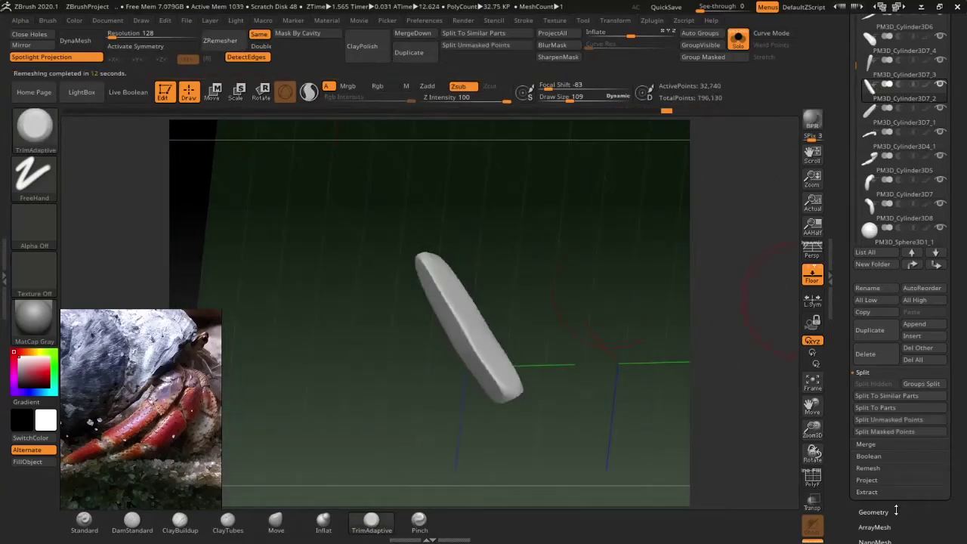
click(876, 512)
click(861, 278)
click(873, 213)
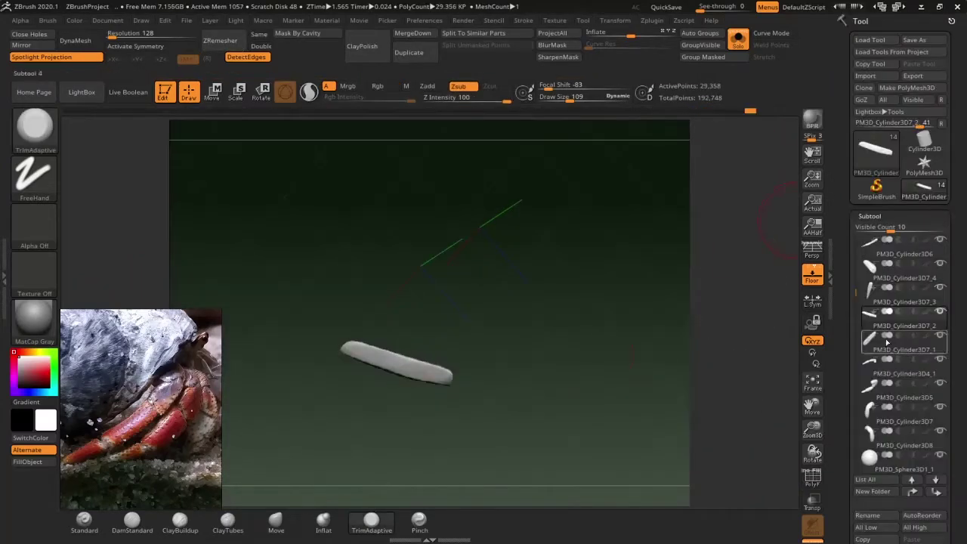
drag(314, 300, 490, 200)
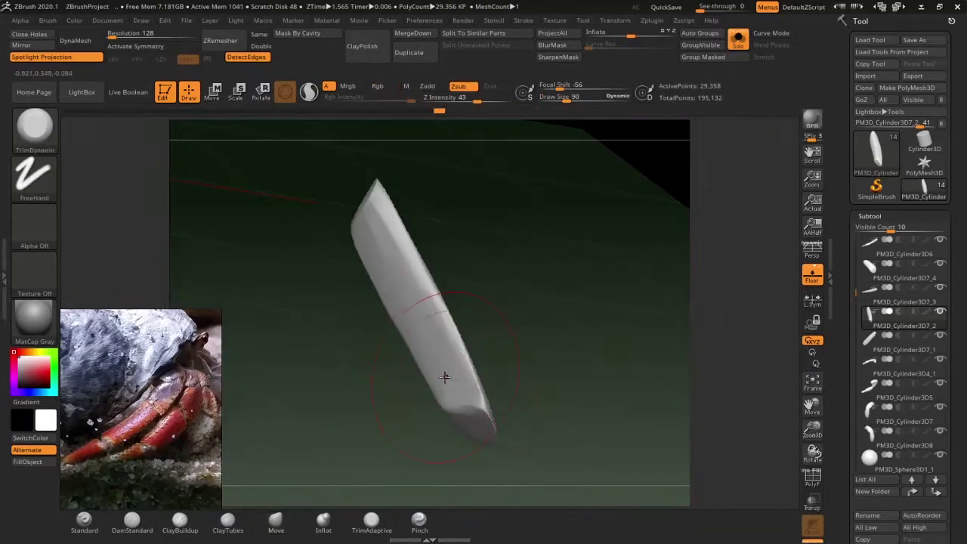
drag(440, 229, 411, 222)
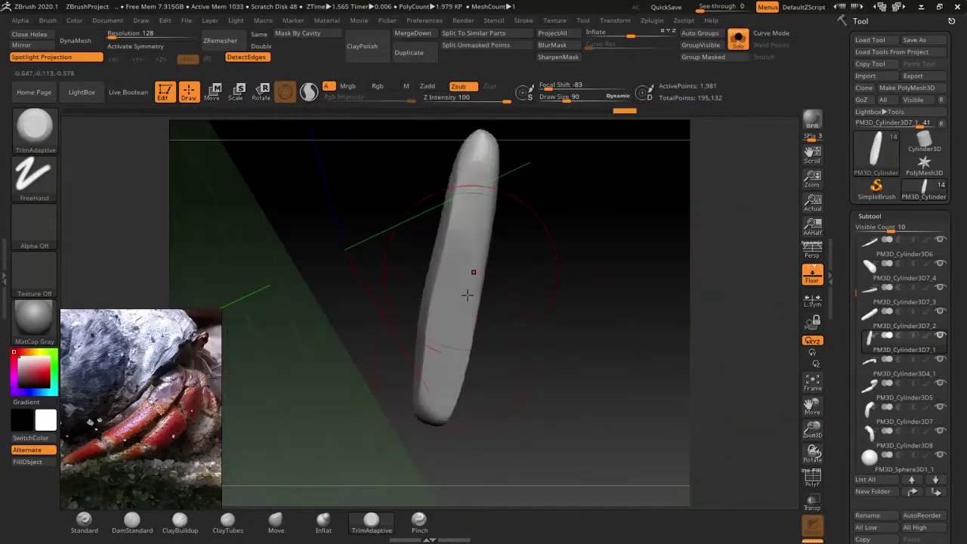
drag(467, 292, 555, 188)
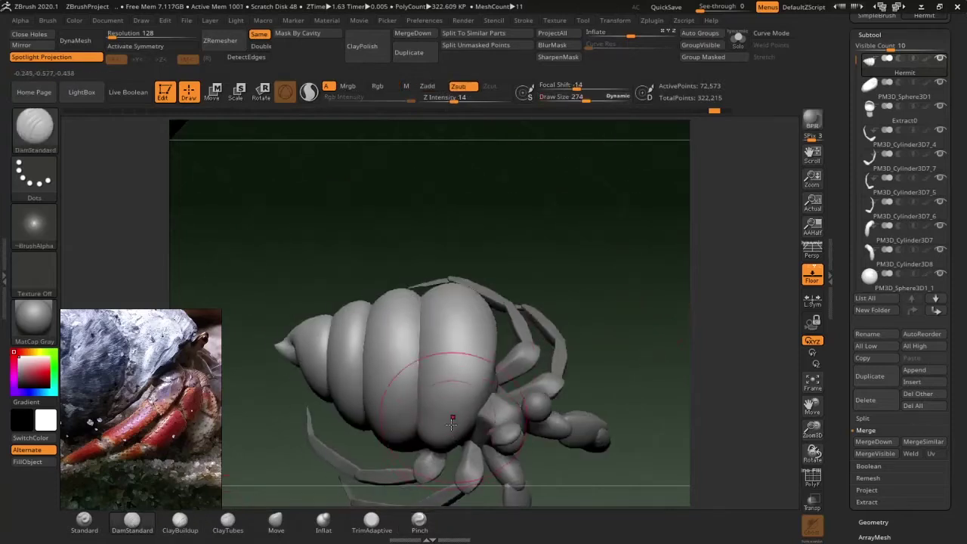
- Inspect the spiral shell from several angles and isolate it with Solo
drag(512, 183, 457, 330)
mouse_move(470, 265)
mouse_down()
mouse_move(533, 270)
mouse_move(485, 259)
mouse_move(557, 239)
mouse_up()
drag(442, 316, 492, 270)
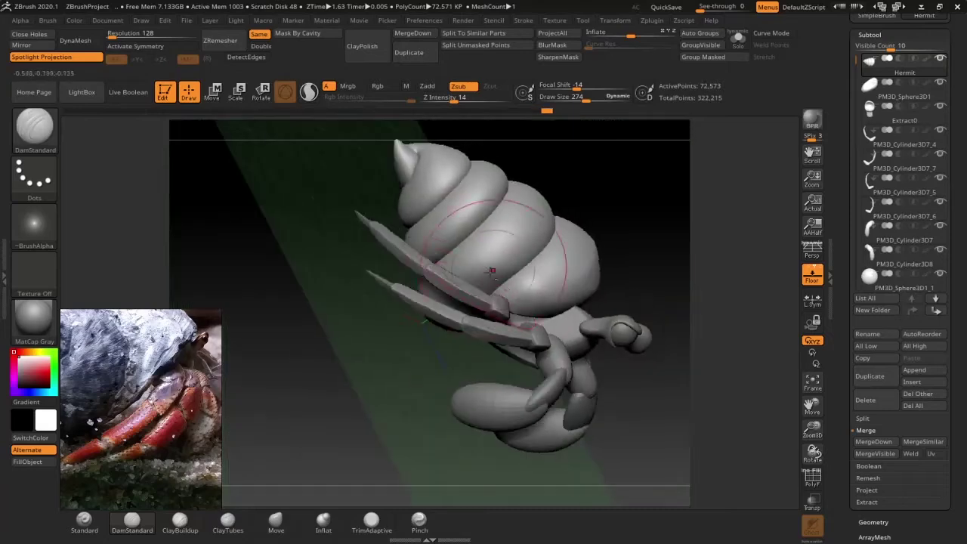
mouse_move(552, 191)
mouse_down()
mouse_move(544, 190)
mouse_move(675, 255)
mouse_move(520, 274)
mouse_move(522, 288)
mouse_up()
mouse_move(633, 118)
mouse_down()
mouse_move(458, 406)
mouse_move(476, 336)
mouse_up()
drag(516, 262, 480, 261)
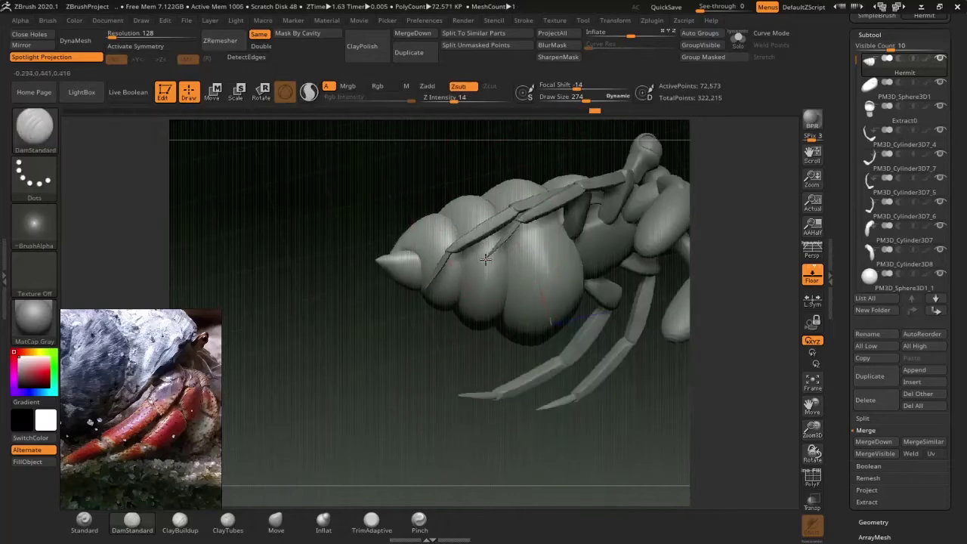
mouse_move(446, 184)
mouse_down()
mouse_move(421, 242)
mouse_move(442, 287)
mouse_move(552, 254)
mouse_move(467, 386)
mouse_up()
mouse_move(374, 357)
mouse_down()
mouse_move(397, 366)
mouse_move(507, 285)
mouse_move(356, 412)
mouse_up()
drag(467, 439, 371, 446)
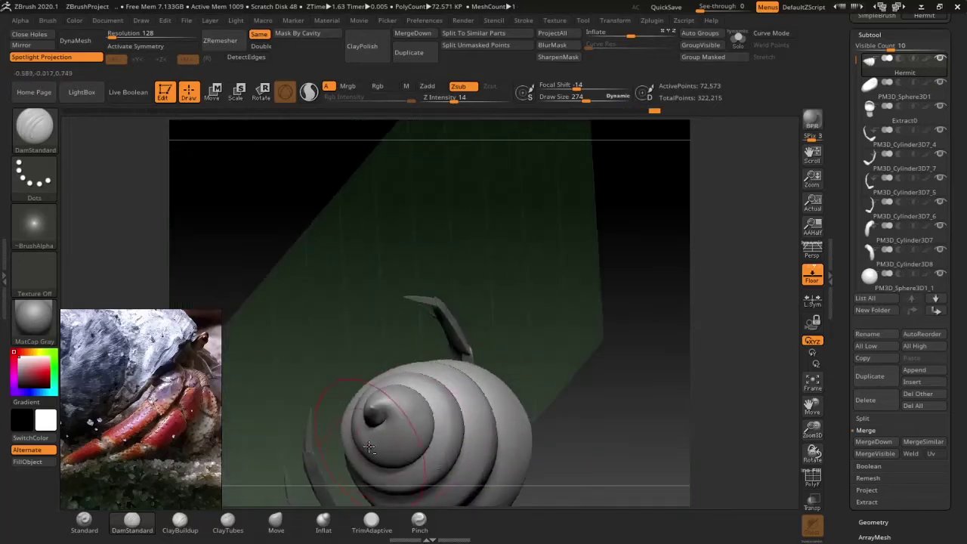
mouse_move(405, 415)
mouse_down()
mouse_move(454, 392)
mouse_move(408, 400)
mouse_move(394, 423)
mouse_move(670, 371)
mouse_move(673, 155)
mouse_up()
click(738, 38)
- Run ZRemesher on the shell, remeshing it to 11,656 points
mouse_move(609, 276)
mouse_down()
mouse_move(596, 312)
mouse_move(461, 327)
mouse_up()
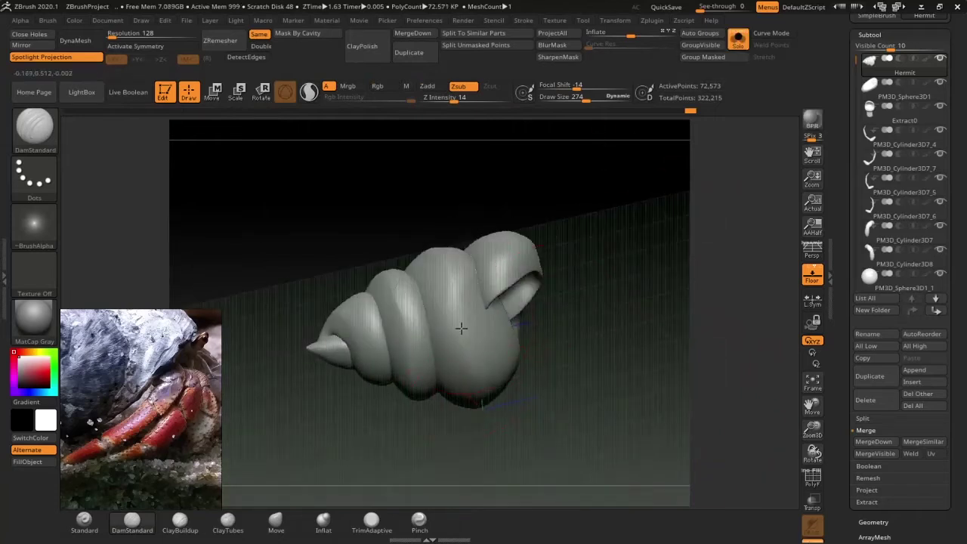
mouse_move(452, 285)
mouse_down()
mouse_move(535, 318)
mouse_move(597, 327)
mouse_up()
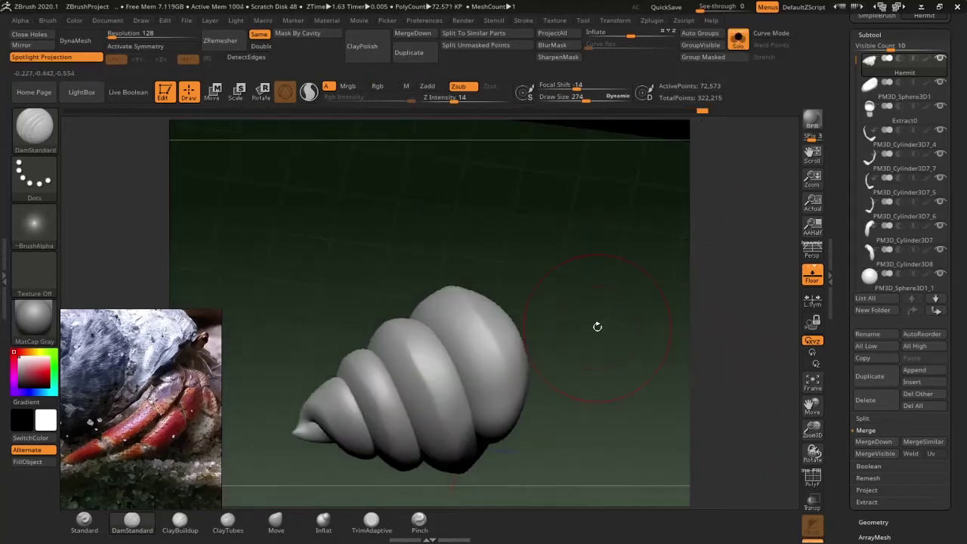
click(902, 522)
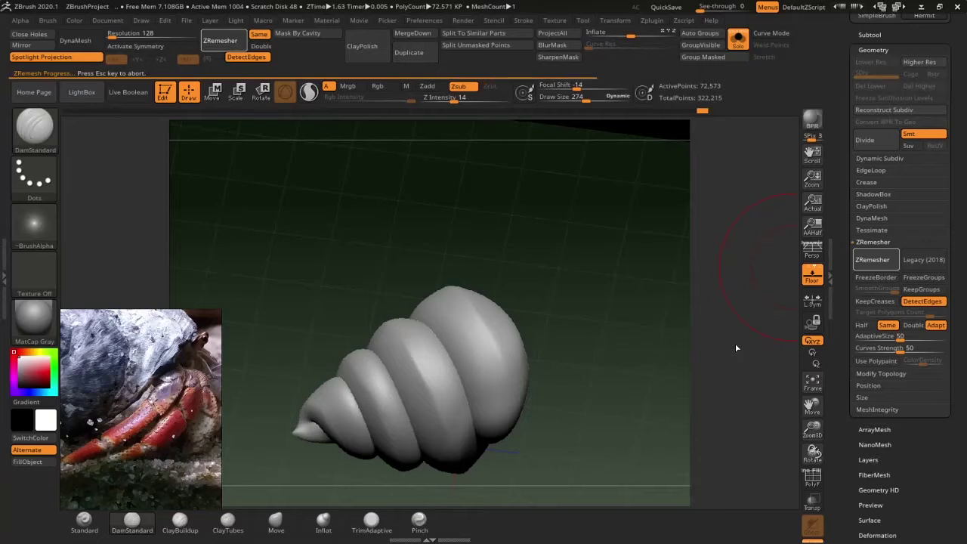
click(814, 479)
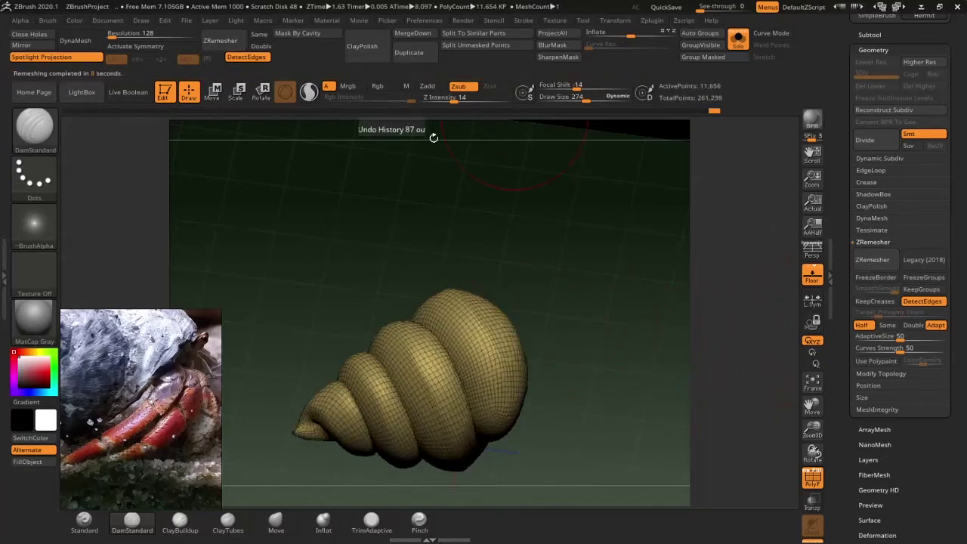
- Subdivide the shell once to 46,618 points and turn Solo off
key(shift+f)
key(ctrl+d)
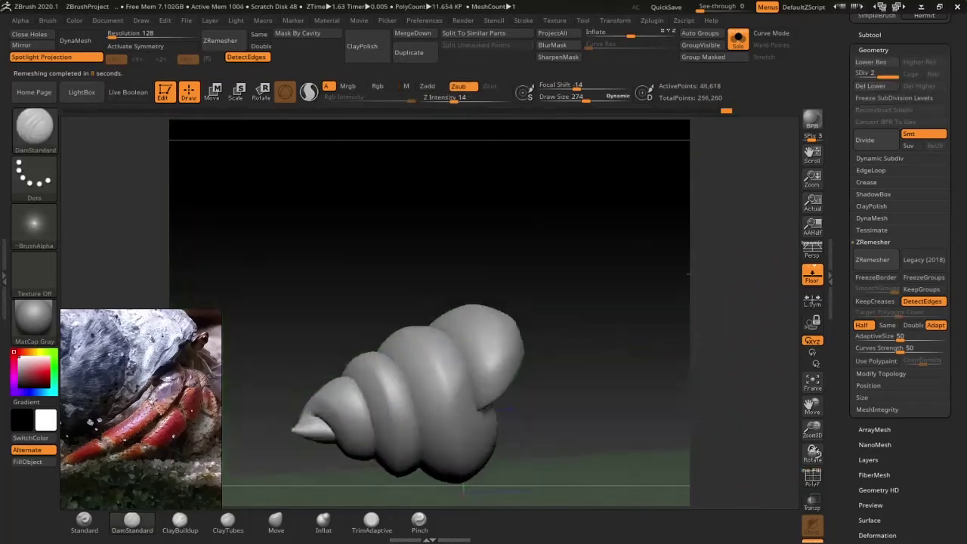
click(738, 40)
mouse_move(552, 231)
mouse_down()
mouse_move(652, 388)
mouse_move(647, 319)
mouse_move(594, 335)
mouse_up()
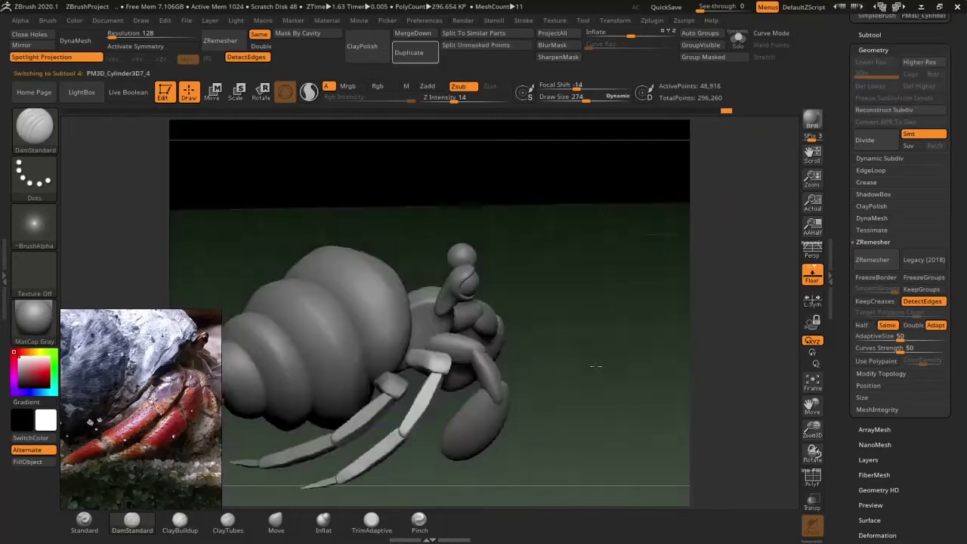
- Zoom in near the mouth and select the merged PM3D_Cylinder3D7_8 piece
drag(763, 340, 756, 249)
click(870, 35)
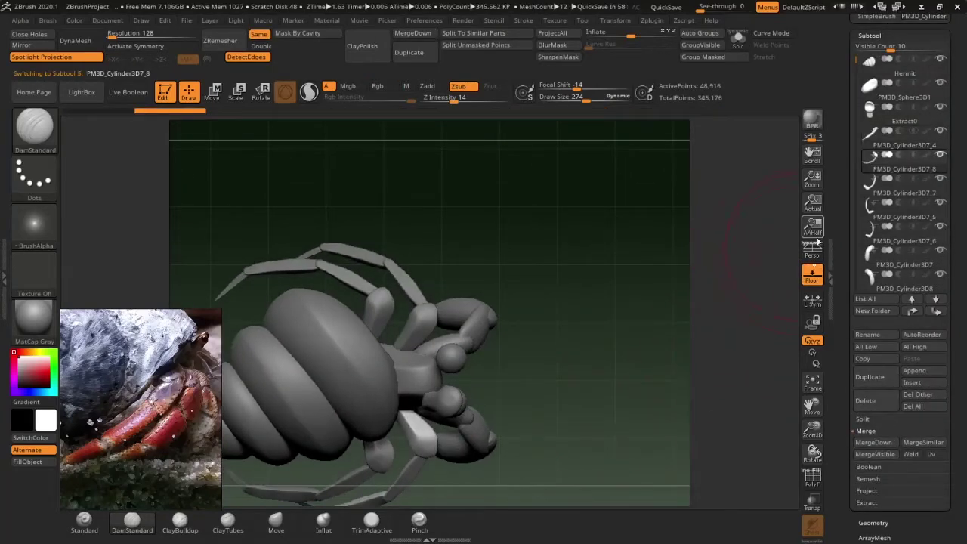
click(212, 92)
drag(529, 423, 619, 389)
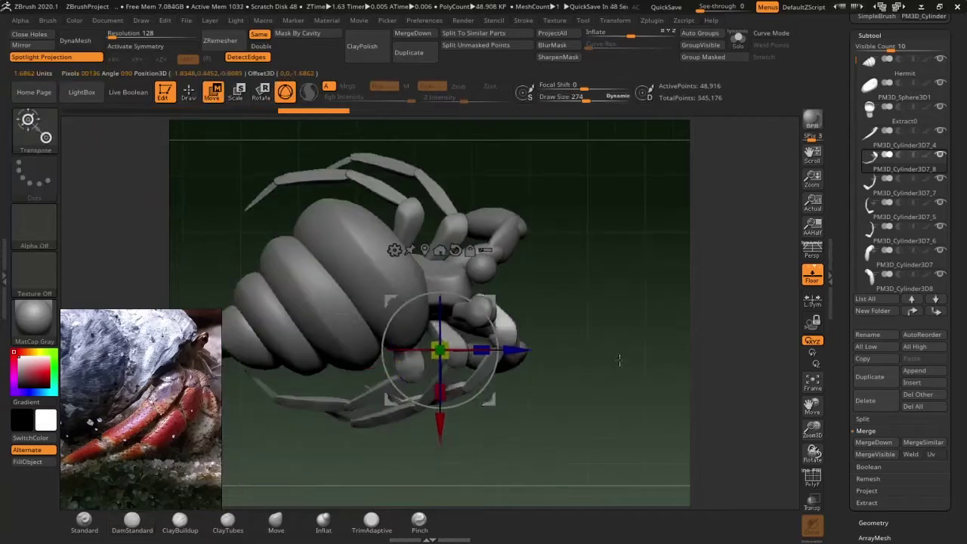
mouse_move(480, 399)
mouse_down()
mouse_move(529, 340)
mouse_move(436, 320)
mouse_up()
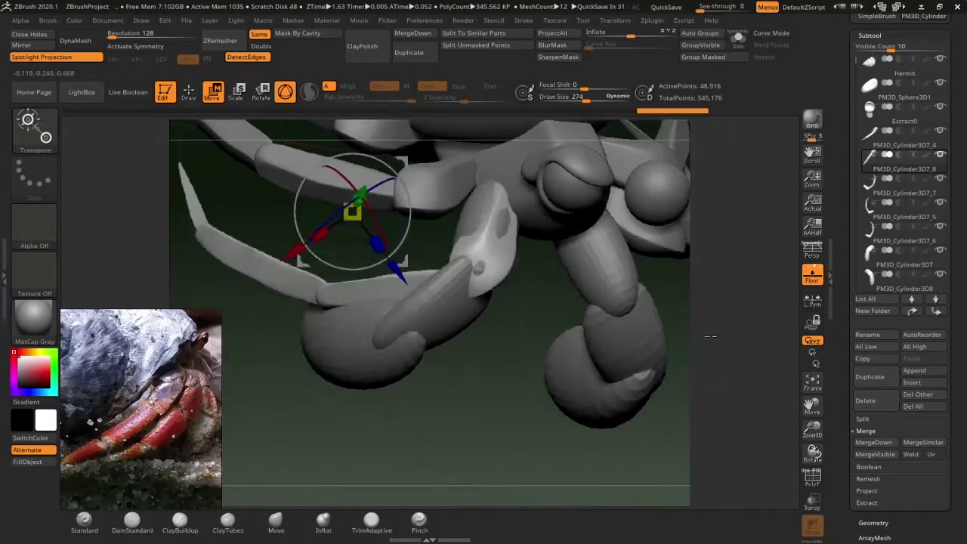
key(q)
alt+click(417, 365)
- Split PM3D_Cylinder3D7_8 into parts and select the split-off PM3D_Cylinder3D7_11 piece
click(812, 498)
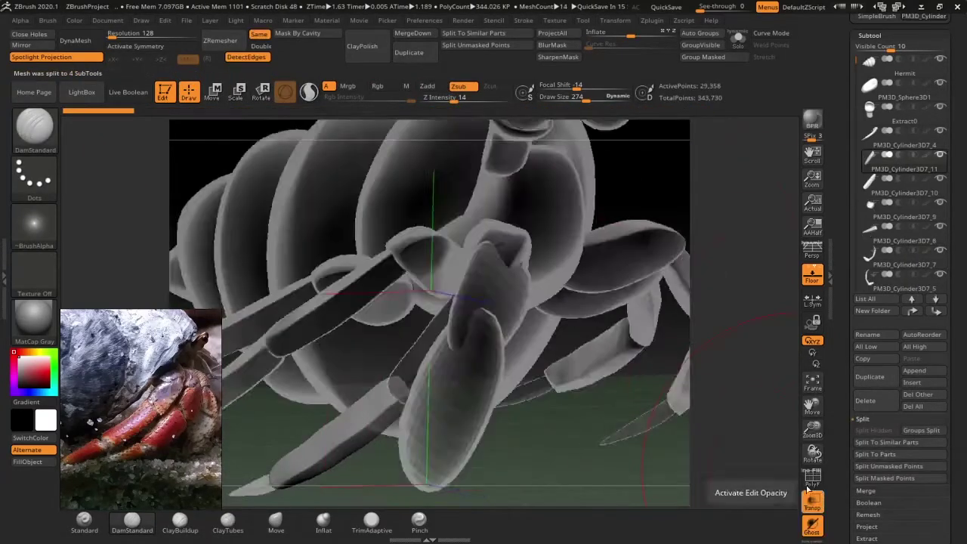
drag(726, 424, 529, 340)
key(w)
mouse_move(425, 304)
mouse_down()
mouse_move(453, 405)
mouse_move(408, 340)
mouse_move(716, 439)
mouse_up()
alt+click(408, 340)
- Pick the oval mouth piece and isolate it alone with Solo
mouse_move(536, 383)
mouse_down()
mouse_move(698, 404)
mouse_move(760, 391)
mouse_move(663, 262)
mouse_move(875, 399)
mouse_up()
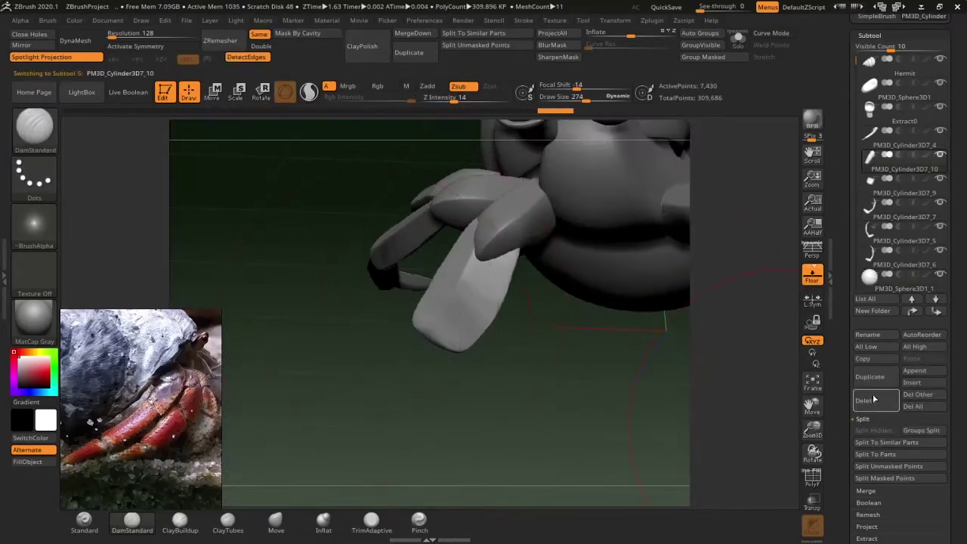
drag(423, 423, 572, 319)
key(w)
drag(436, 121, 469, 249)
click(132, 522)
mouse_move(454, 302)
mouse_down()
mouse_move(528, 340)
mouse_move(559, 375)
mouse_move(454, 227)
mouse_move(551, 287)
mouse_move(477, 437)
mouse_move(460, 302)
mouse_move(552, 259)
mouse_up()
click(276, 521)
key(ctrl+shift+s)
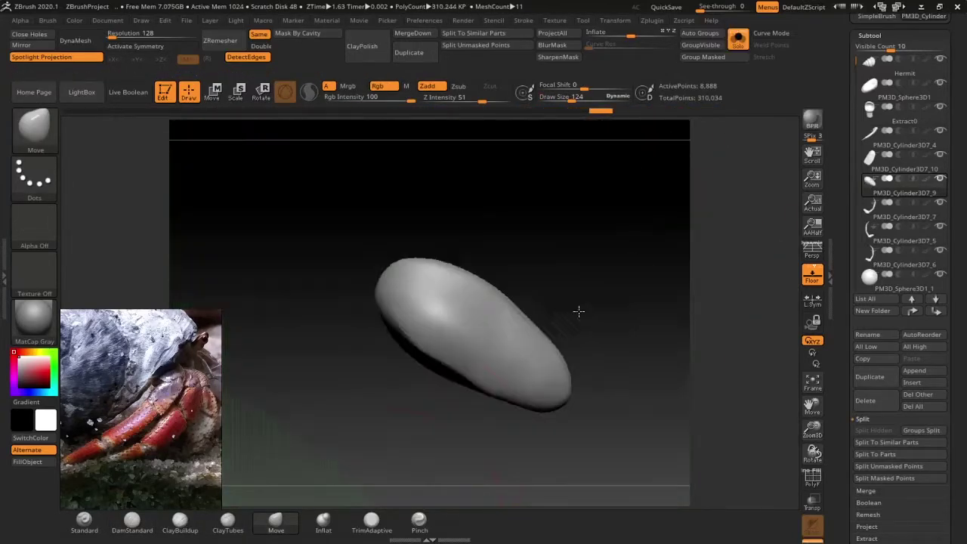
- Flatten one face of the oval piece with TrimAdaptive
drag(415, 304, 404, 287)
click(371, 521)
drag(524, 378, 513, 325)
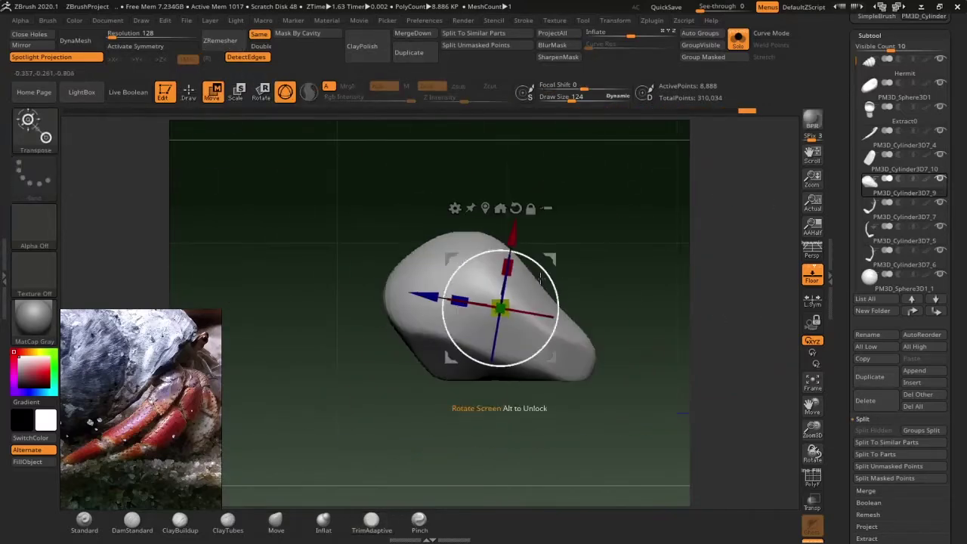
drag(525, 222, 486, 346)
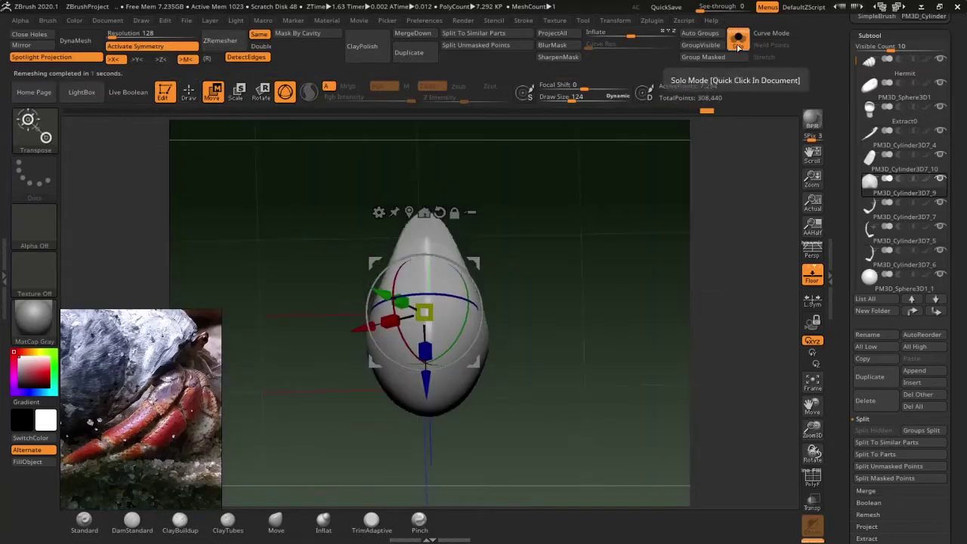
- ZRemesh the oval piece from 8,888 down to 7,294 points
click(738, 39)
mouse_move(574, 318)
mouse_down()
mouse_move(616, 279)
mouse_move(722, 300)
mouse_up()
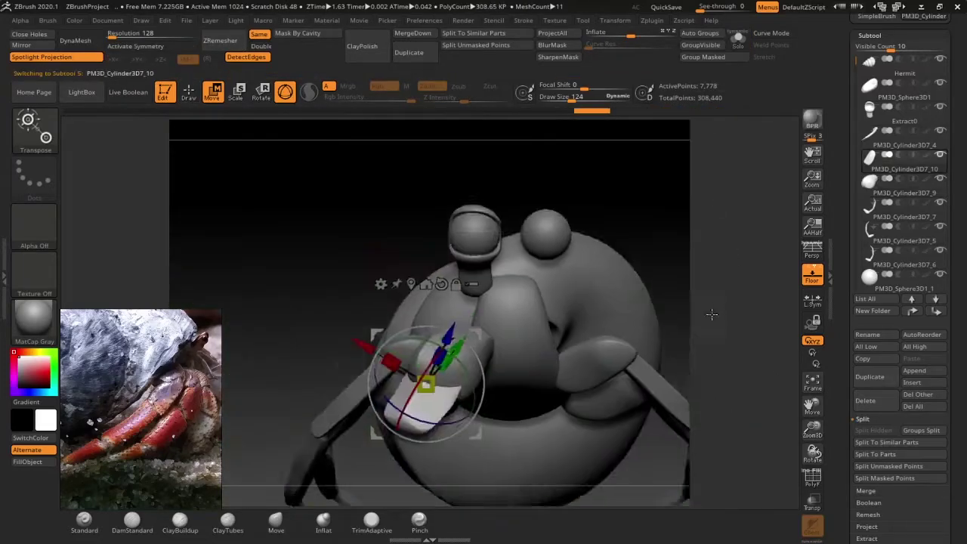
drag(722, 300, 844, 454)
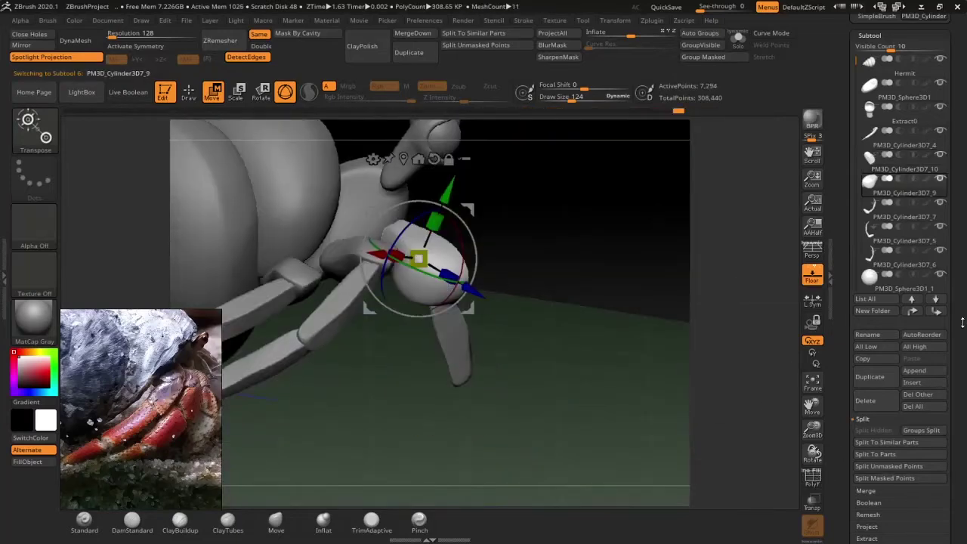
scroll(882, 333, down, 10)
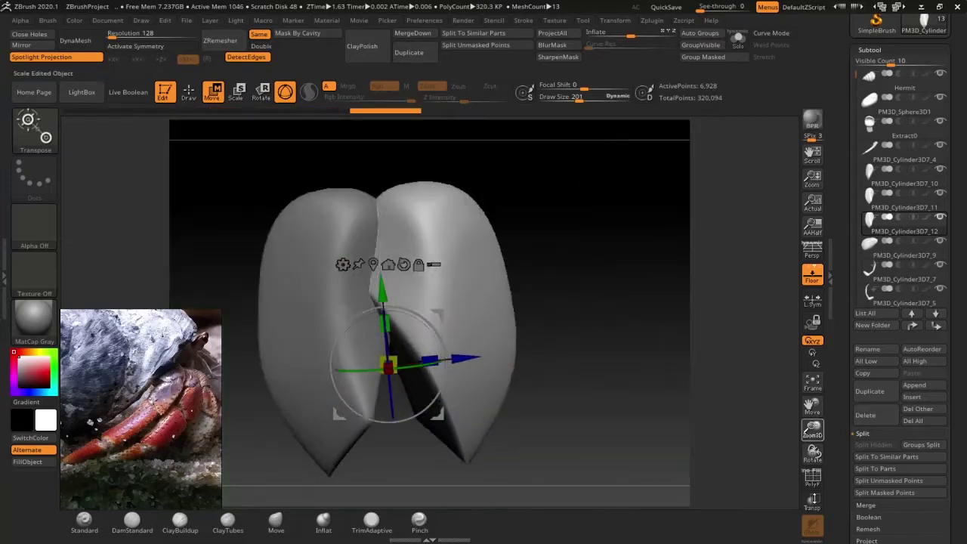
- Rotate the plate pair about 23 degrees and Split To Similar Parts
drag(461, 377, 442, 287)
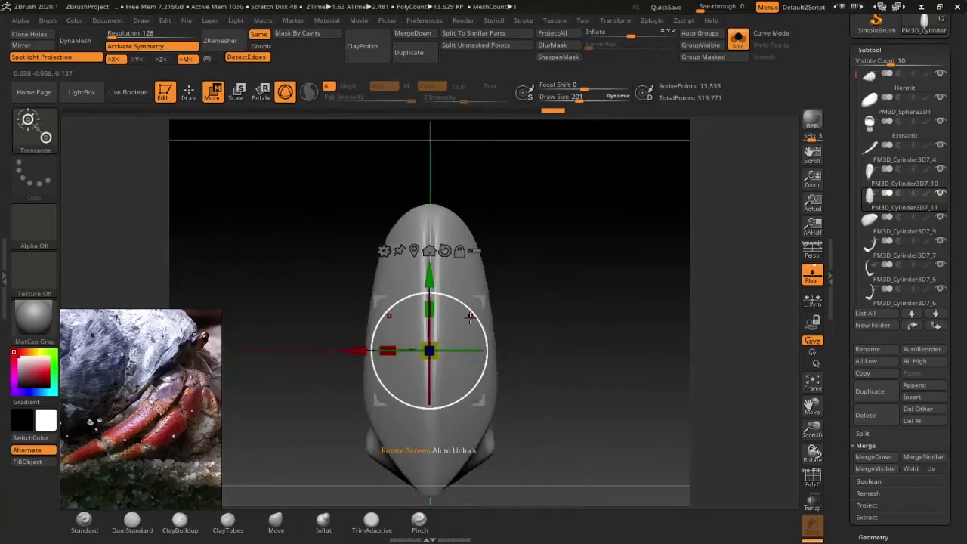
ctrl+shift+drag(472, 458, 389, 323)
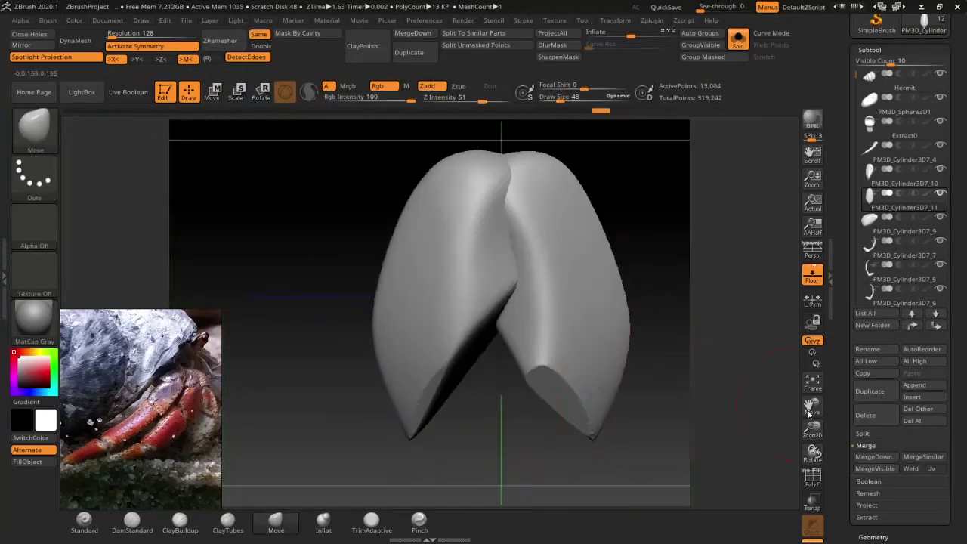
click(863, 432)
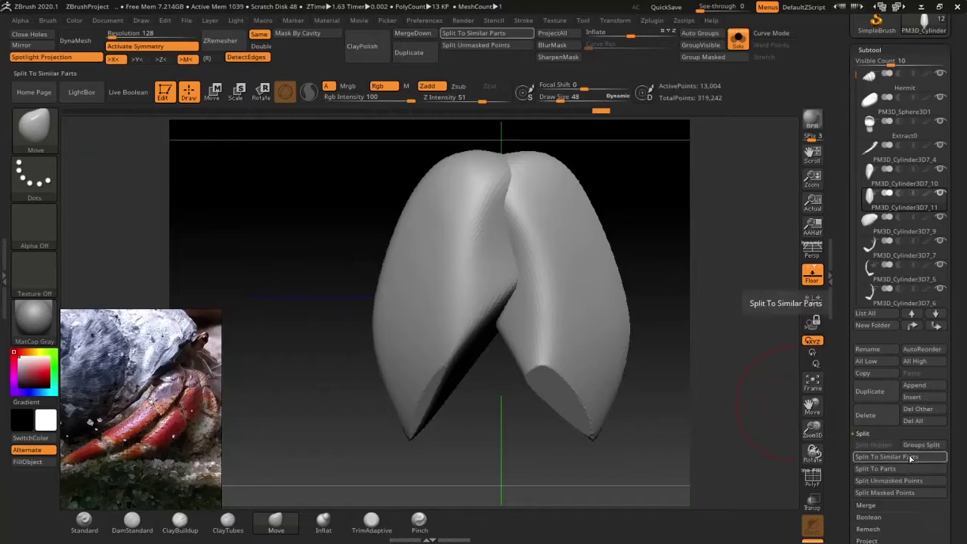
click(886, 456)
- Trim the sharp ridge off PM3D_Cylinder3D7_12, smooth it, and ZRemesh to 5,350 points
ctrl+shift+drag(578, 450, 446, 170)
ctrl+shift+drag(484, 209, 485, 212)
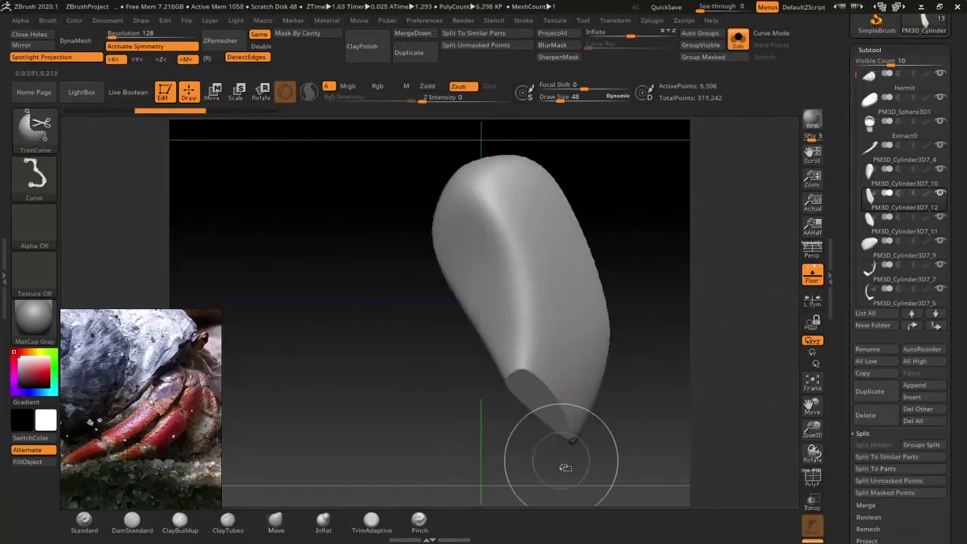
mouse_move(499, 244)
mouse_down()
mouse_move(525, 383)
mouse_move(383, 342)
mouse_move(499, 206)
mouse_up()
mouse_move(424, 288)
mouse_down()
mouse_move(346, 368)
mouse_move(287, 227)
mouse_up()
click(220, 40)
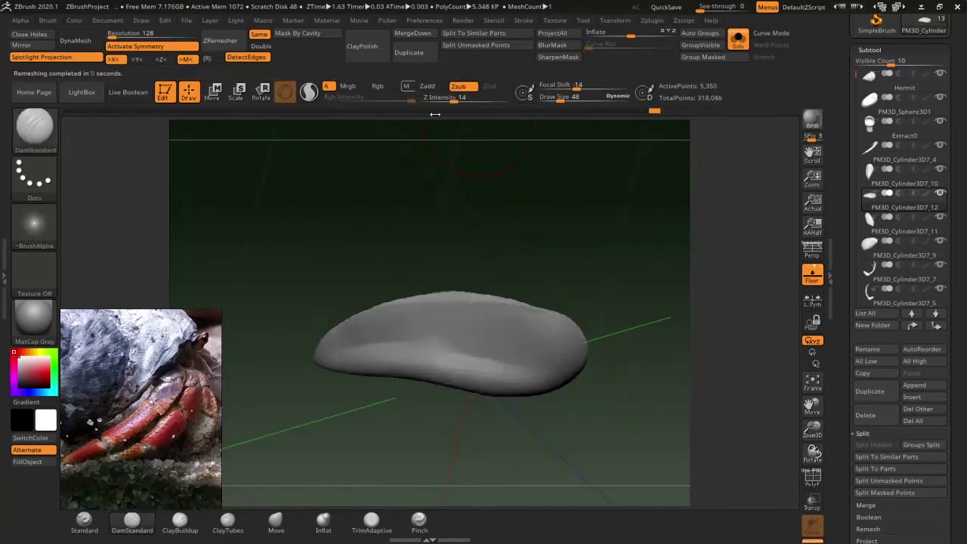
- Build up and smooth the first plate's inner surface, then enlarge the brush
drag(702, 345, 598, 260)
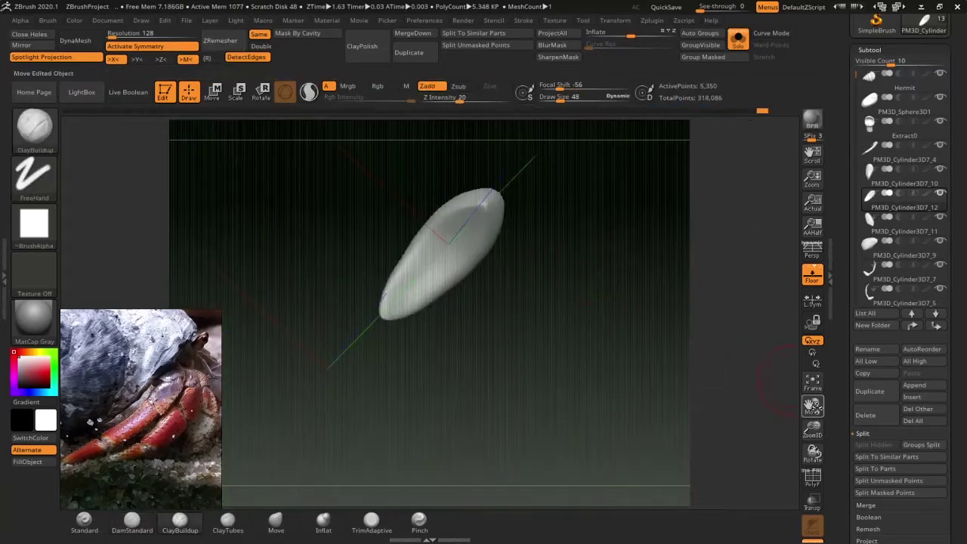
mouse_move(360, 415)
mouse_down()
mouse_move(482, 269)
mouse_move(397, 431)
mouse_move(594, 399)
mouse_move(446, 264)
mouse_up()
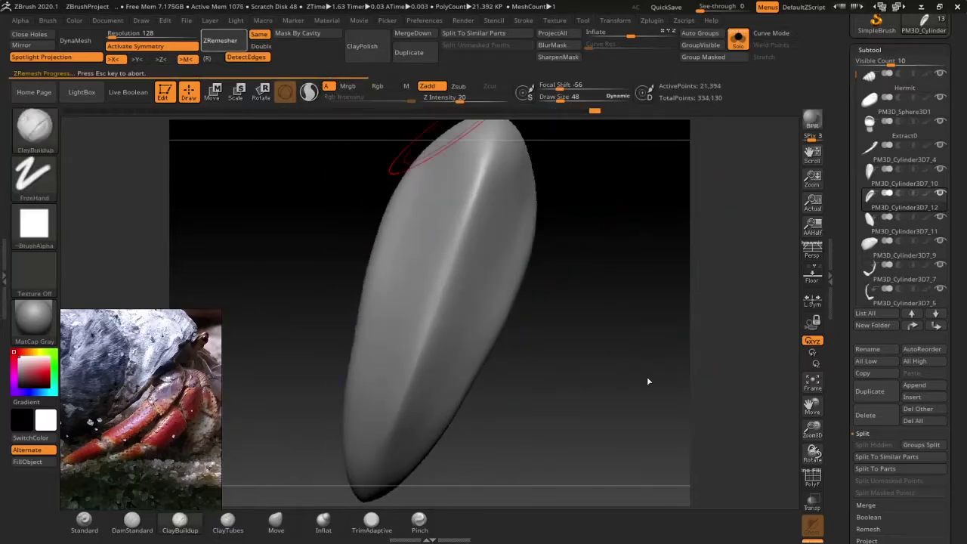
drag(647, 382, 333, 461)
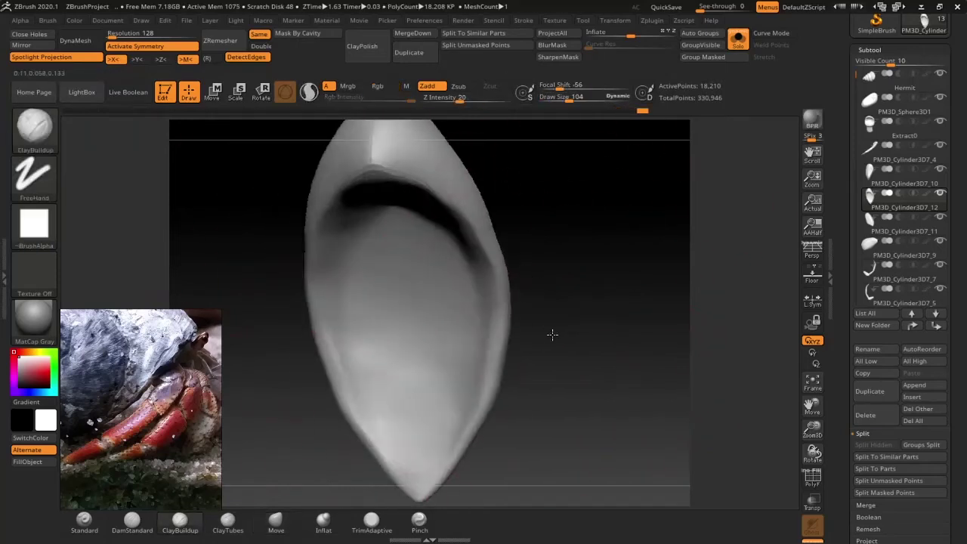
mouse_move(465, 337)
mouse_down()
mouse_move(486, 190)
mouse_move(525, 179)
mouse_move(507, 388)
mouse_move(522, 417)
mouse_up()
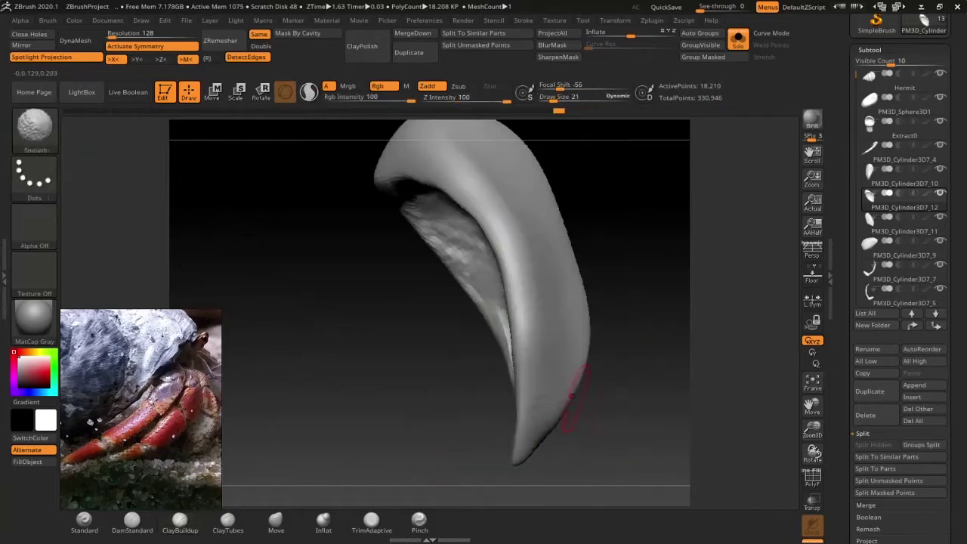
mouse_move(572, 395)
shift+mouse_down()
mouse_move(469, 414)
mouse_move(588, 294)
shift+mouse_up()
mouse_move(526, 226)
mouse_down()
mouse_move(587, 296)
mouse_move(497, 233)
mouse_up()
key(bracketright)
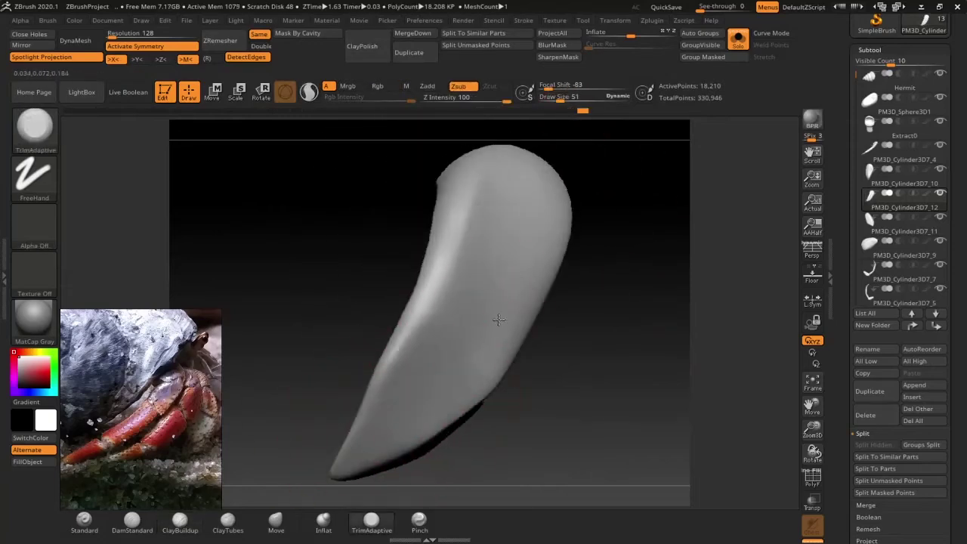
- Select plate PM3D_Cylinder3D7_11 and MergeDown both plates into one 24,708-point subtool
click(890, 230)
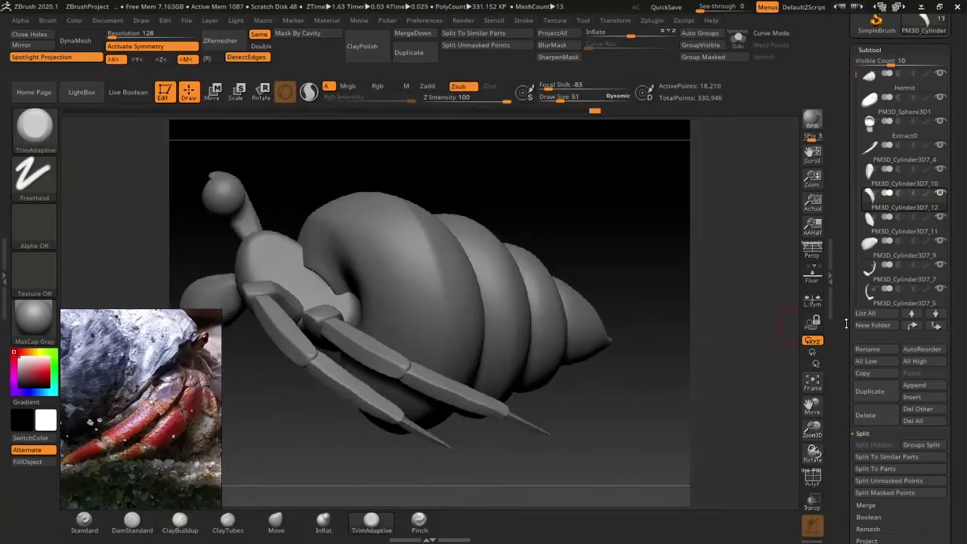
click(890, 235)
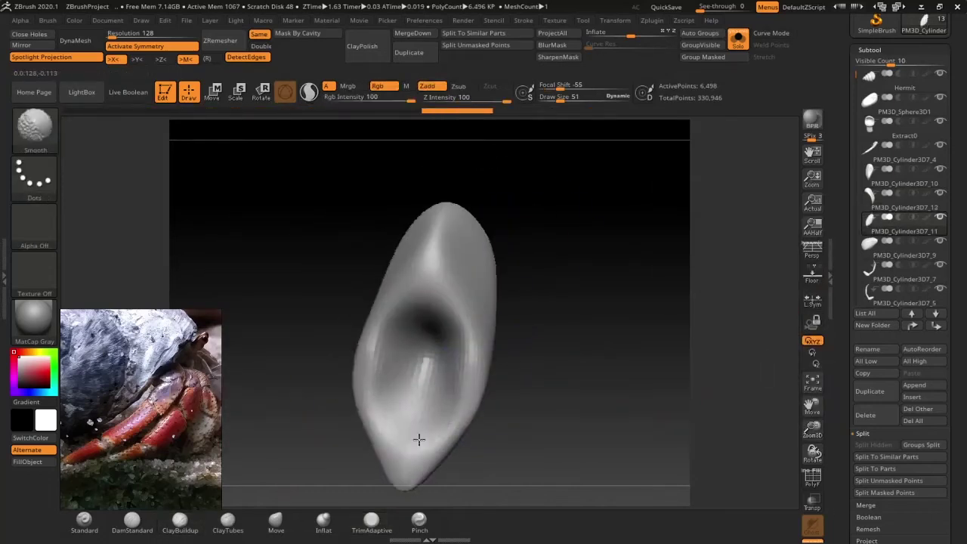
mouse_move(443, 318)
mouse_down()
mouse_move(658, 356)
mouse_move(521, 386)
mouse_up()
drag(469, 343, 562, 216)
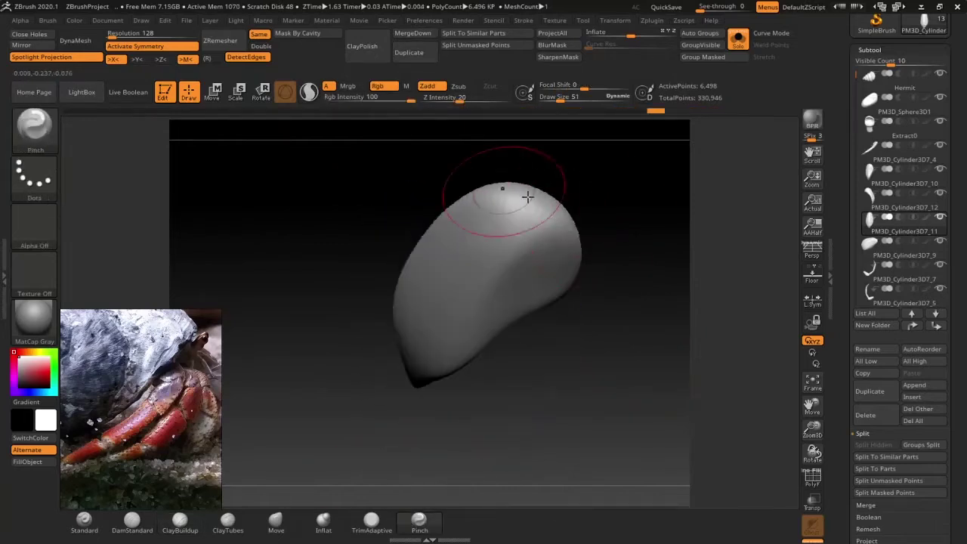
click(866, 445)
click(874, 456)
mouse_move(641, 207)
mouse_down()
mouse_move(711, 214)
mouse_move(703, 204)
mouse_up()
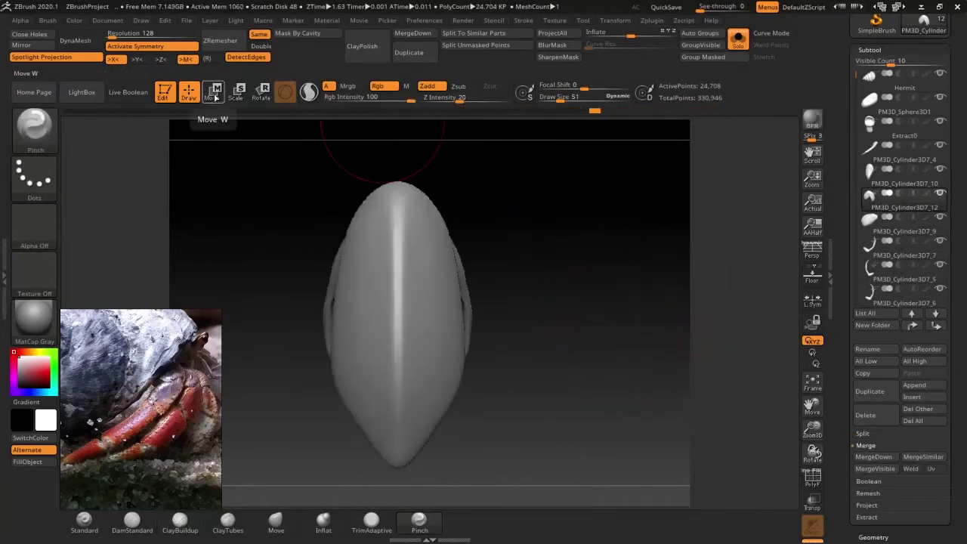
- Review the merged plates with polygroups shown, then turn Solo off
key(w)
key(shift+f)
drag(367, 327, 529, 340)
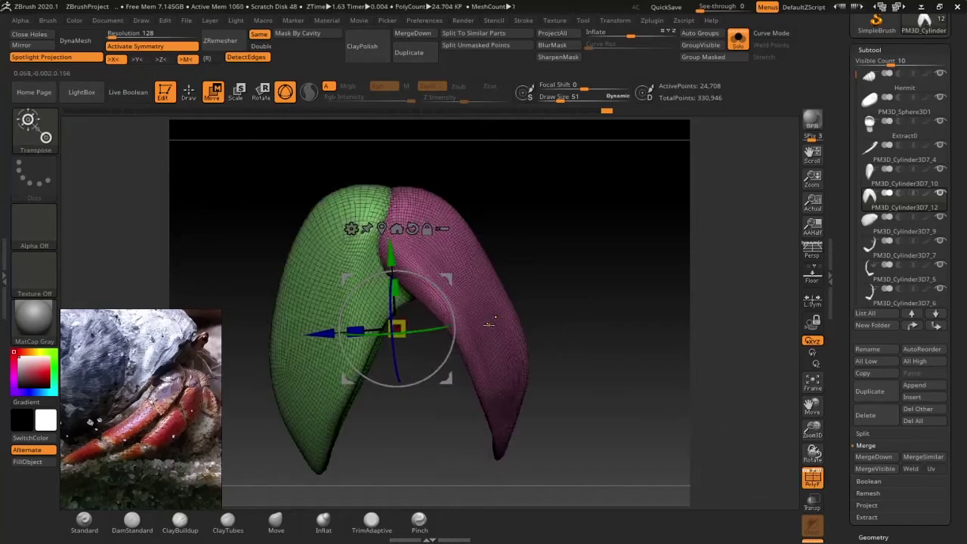
mouse_move(418, 316)
mouse_down()
mouse_move(716, 333)
mouse_move(726, 287)
mouse_up()
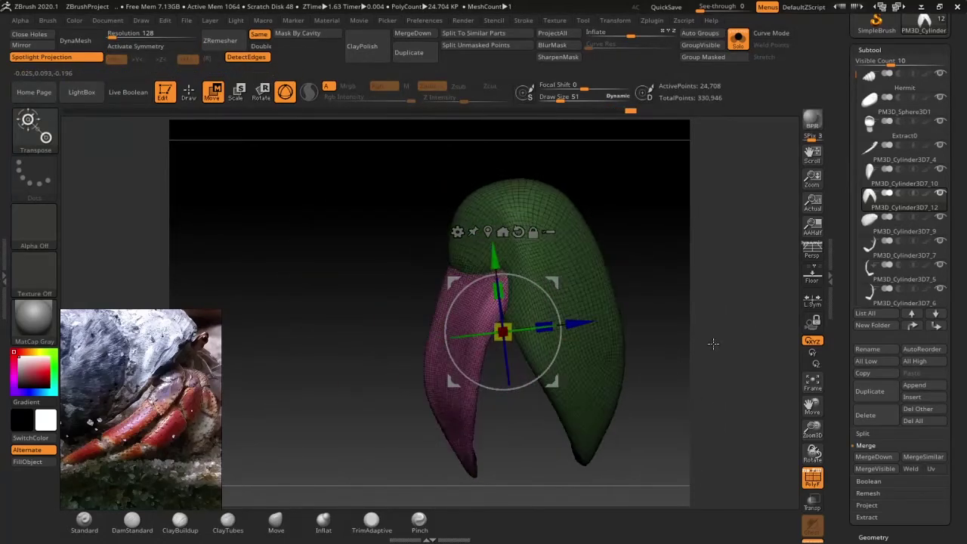
key(shift+f)
click(738, 40)
- Select PM3D_Cylinder3D7_10 and mirror it to the opposite side with SubTool Master
mouse_move(682, 400)
mouse_down()
mouse_move(476, 405)
mouse_move(442, 333)
mouse_up()
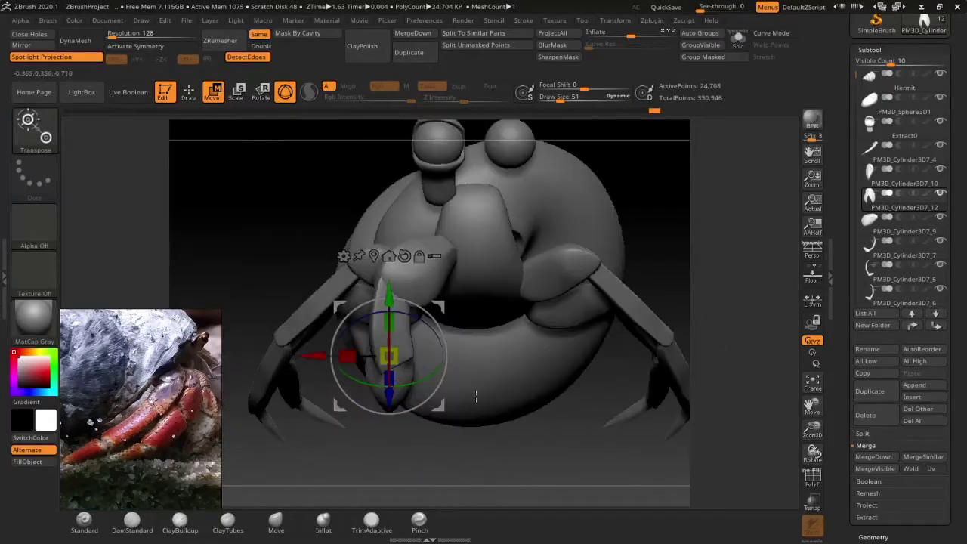
mouse_move(451, 409)
mouse_down()
mouse_move(583, 334)
mouse_move(468, 348)
mouse_move(355, 322)
mouse_move(637, 214)
mouse_move(384, 242)
mouse_move(535, 367)
mouse_move(497, 453)
mouse_move(600, 292)
mouse_up()
key(q)
alt+click(352, 317)
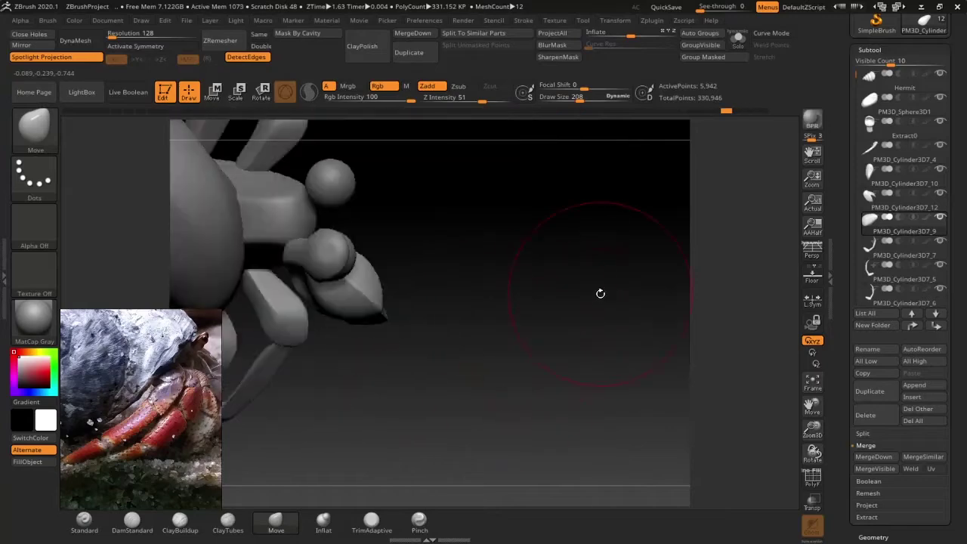
click(899, 172)
click(21, 46)
click(410, 356)
drag(468, 359, 484, 355)
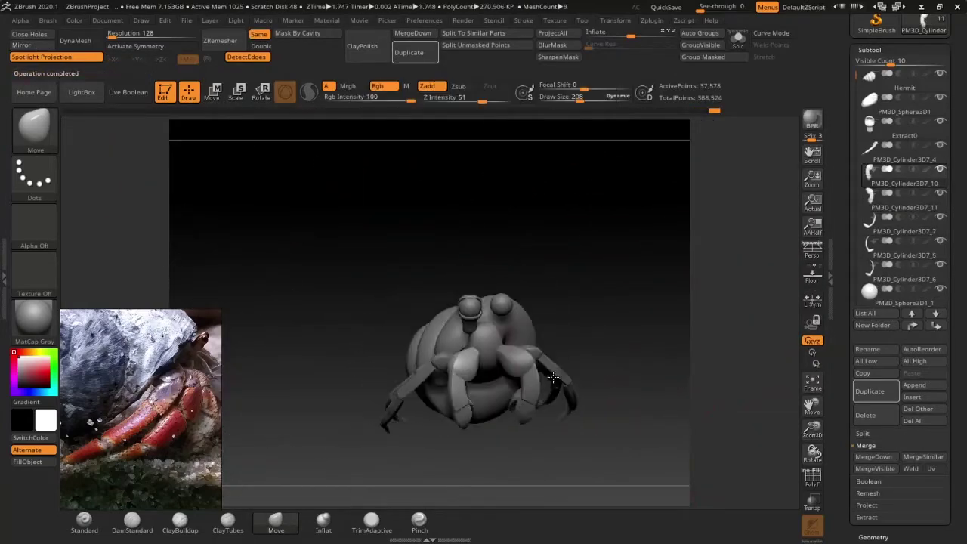
- Solo PM3D_Sphere3D1 and slice three flat sides off it with TrimCurve
alt+click(465, 340)
click(738, 38)
key(f)
drag(580, 384, 318, 501)
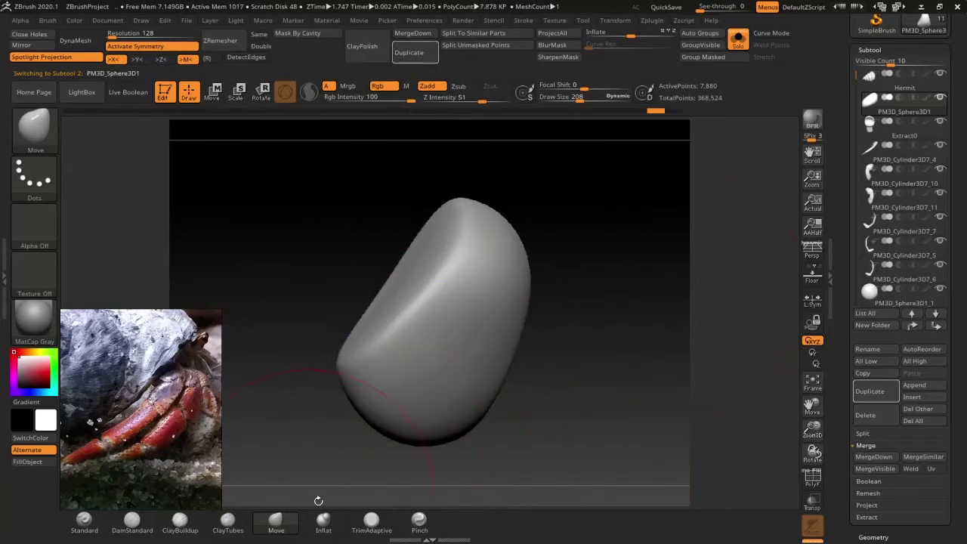
drag(439, 334, 408, 454)
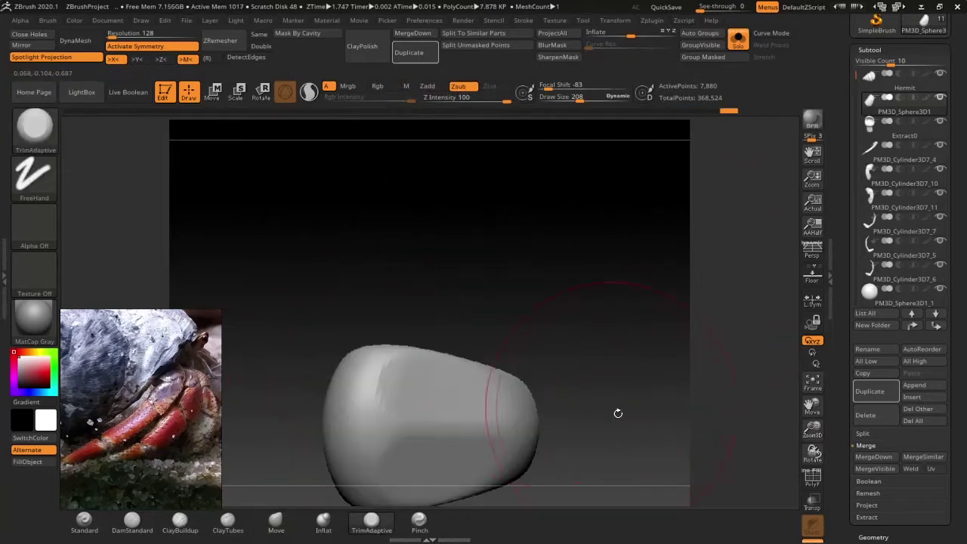
mouse_move(443, 251)
mouse_down()
mouse_move(598, 249)
mouse_move(583, 360)
mouse_up()
ctrl+shift+drag(322, 265, 406, 154)
mouse_move(396, 387)
mouse_down()
mouse_move(363, 367)
mouse_move(427, 384)
mouse_up()
- Cut further facets with TrimAdaptive and ZRemesh the block to 9,769 points
click(371, 520)
drag(453, 281, 268, 27)
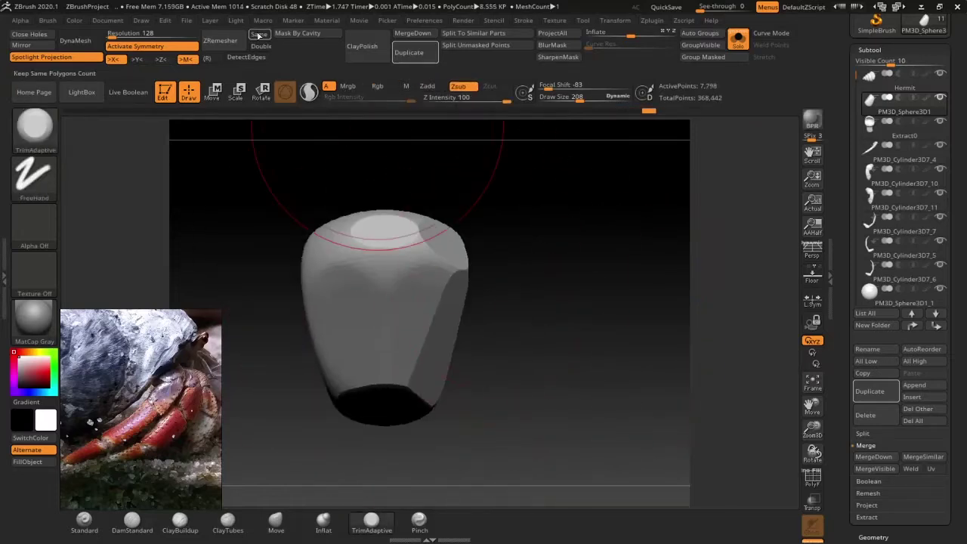
drag(355, 237, 416, 380)
mouse_move(590, 337)
ctrl+shift+mouse_down()
mouse_move(534, 446)
mouse_move(604, 385)
mouse_move(514, 335)
mouse_move(652, 356)
mouse_move(557, 371)
mouse_move(570, 218)
mouse_move(546, 234)
mouse_move(561, 277)
mouse_move(302, 151)
ctrl+shift+mouse_up()
click(220, 40)
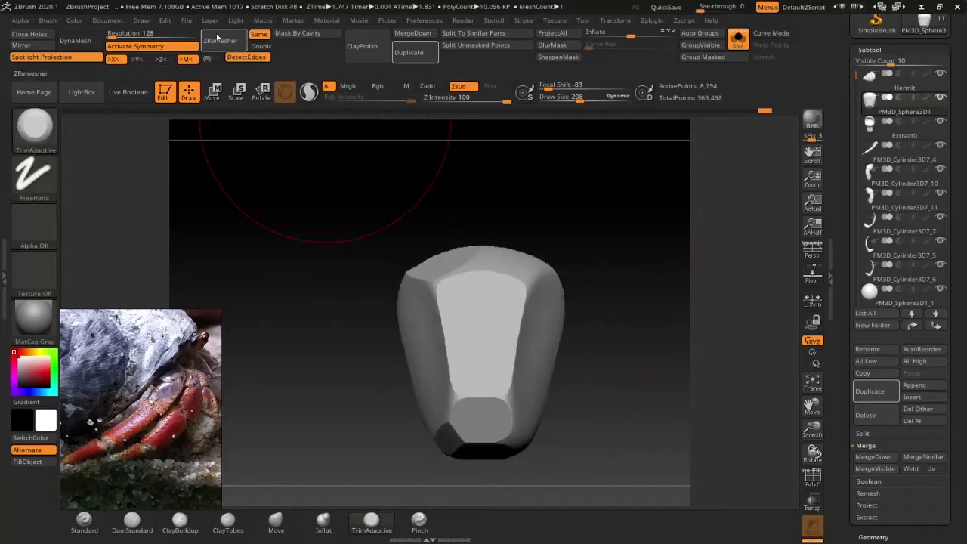
drag(312, 282, 384, 306)
drag(378, 259, 607, 305)
click(873, 537)
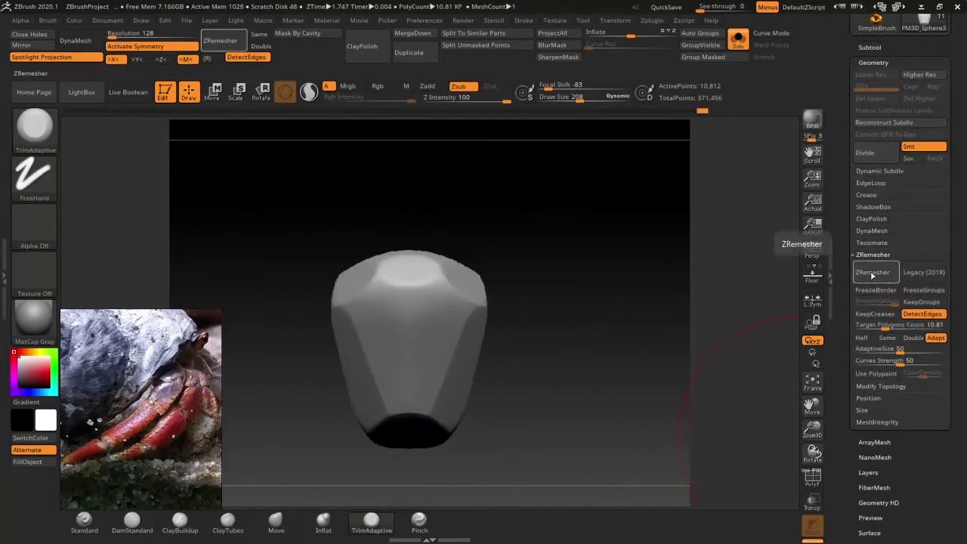
- Turn Solo off, subdivide the plate once, and move it onto the crab's face
click(739, 39)
mouse_move(665, 205)
mouse_down()
mouse_move(420, 276)
mouse_move(409, 256)
mouse_move(544, 139)
mouse_move(378, 217)
mouse_move(421, 269)
mouse_move(527, 294)
mouse_move(205, 183)
mouse_up()
key(w)
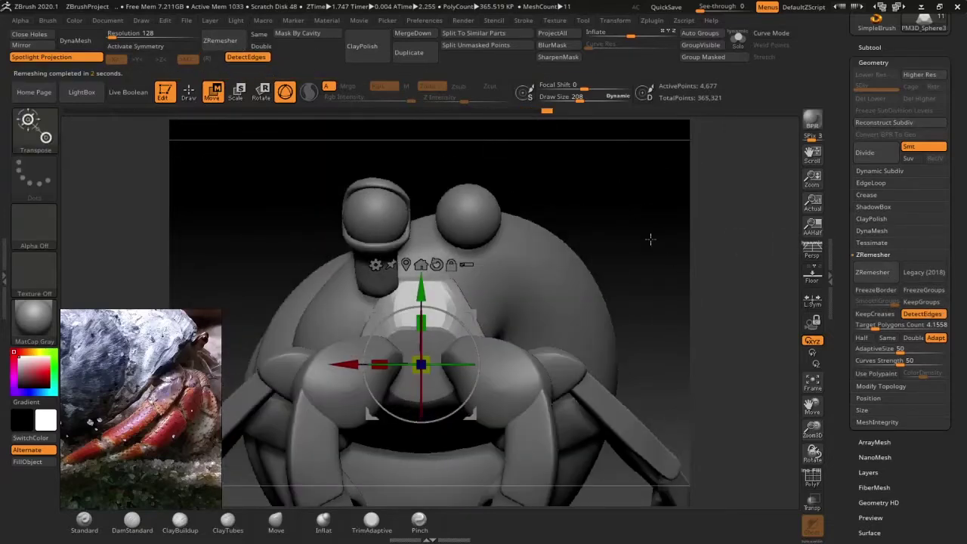
drag(650, 239, 552, 257)
key(ctrl+d)
drag(631, 288, 496, 198)
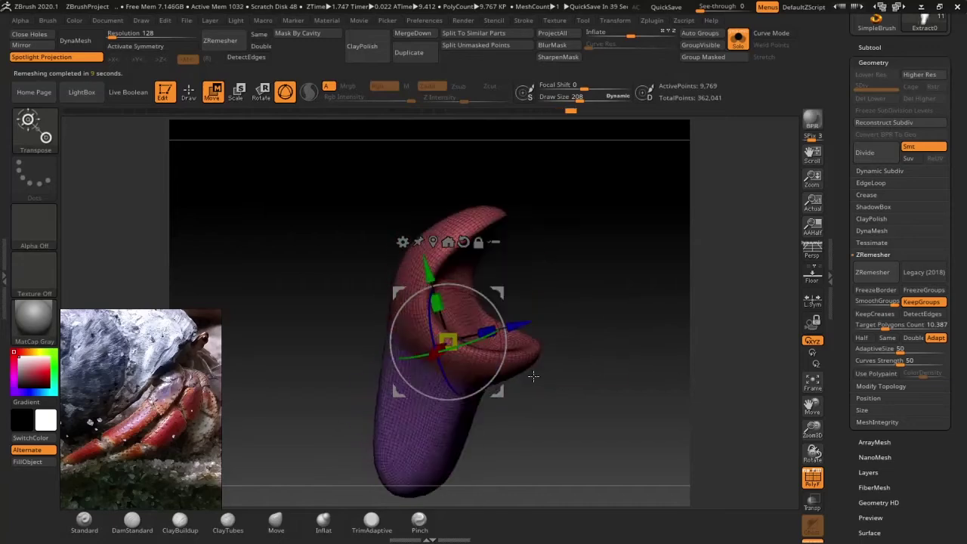
- Smooth the Extract0 piece's surface with the polygon wireframe hidden
key(q)
drag(581, 368, 455, 160)
mouse_move(480, 330)
right_down()
mouse_move(431, 317)
mouse_move(469, 352)
right_up()
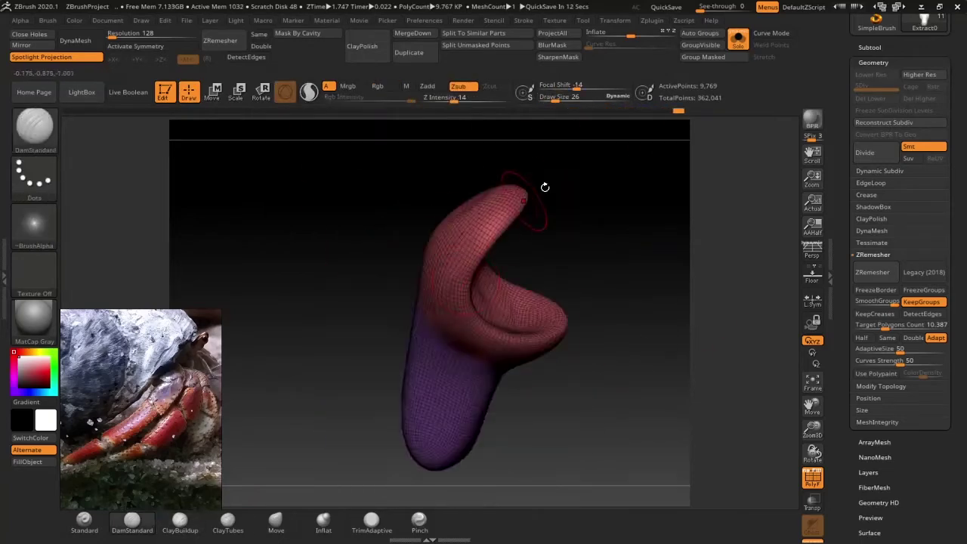
key(shift+f)
shift+drag(469, 352, 535, 383)
right_drag(536, 383, 617, 321)
- Trim two sides of Extract0 flat, remesh it to 10,536 points, and show the whole crab
click(132, 520)
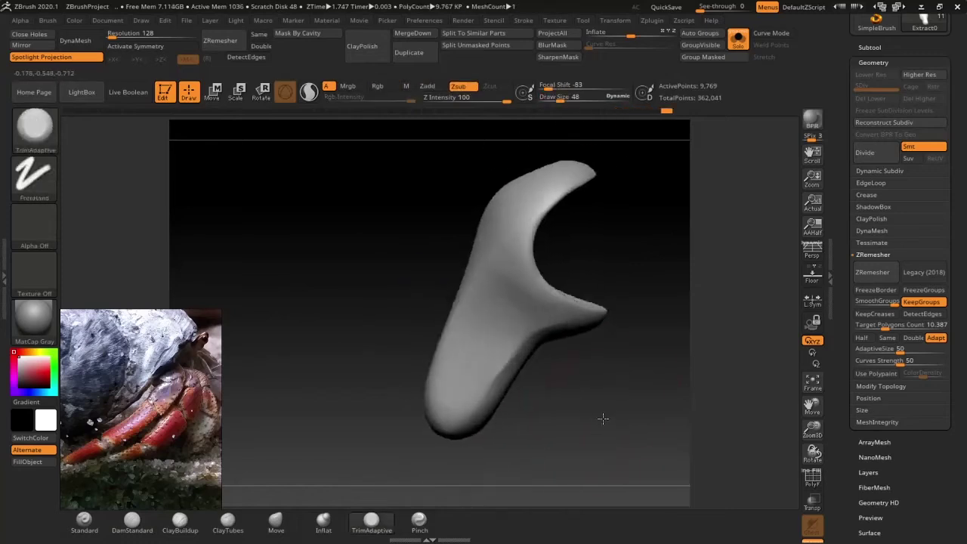
mouse_move(503, 433)
right_down()
mouse_move(615, 363)
mouse_move(628, 484)
right_up()
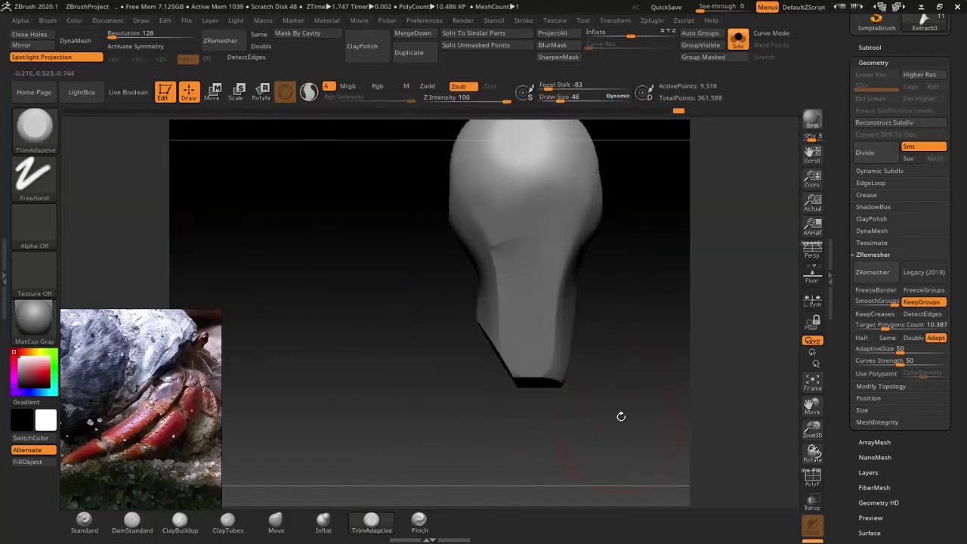
mouse_move(572, 281)
right_down()
mouse_move(619, 317)
mouse_move(674, 302)
right_up()
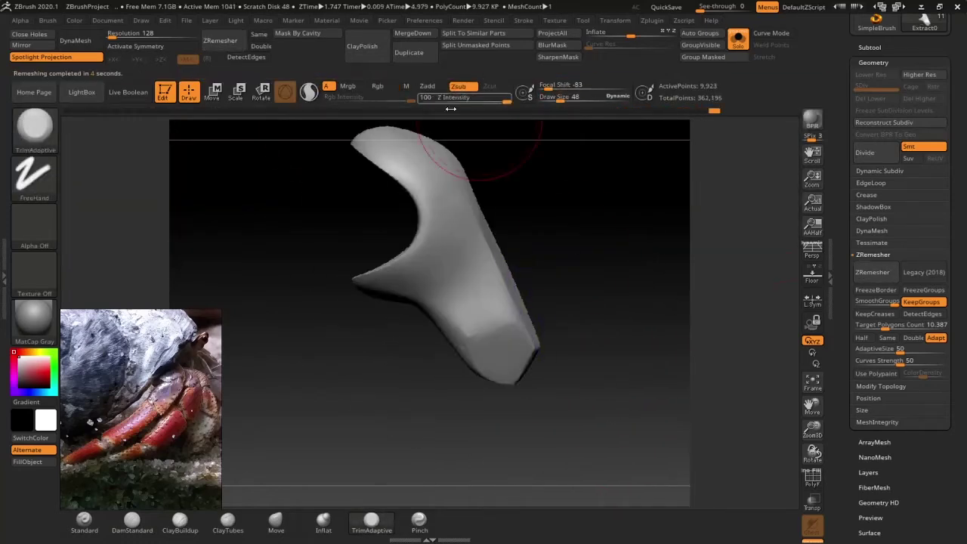
right_drag(610, 306, 603, 418)
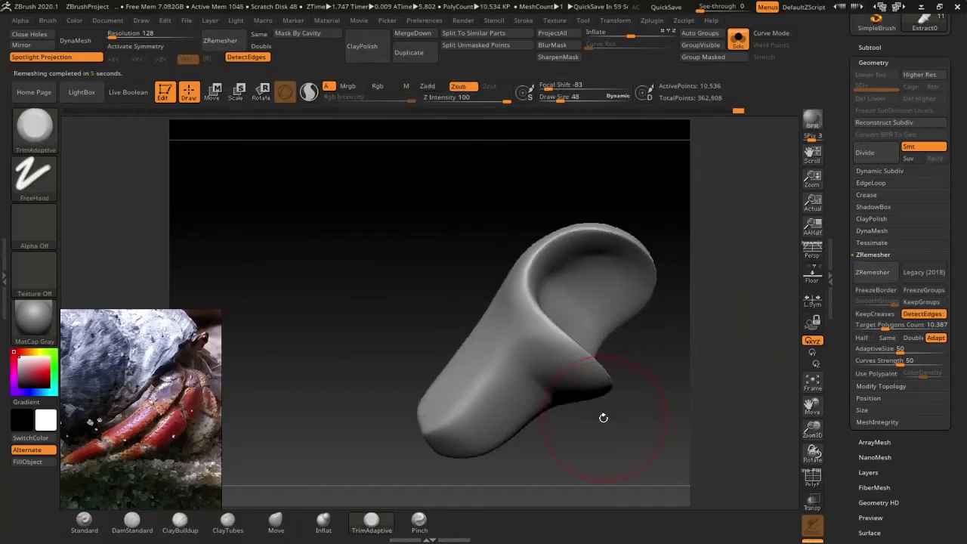
click(737, 38)
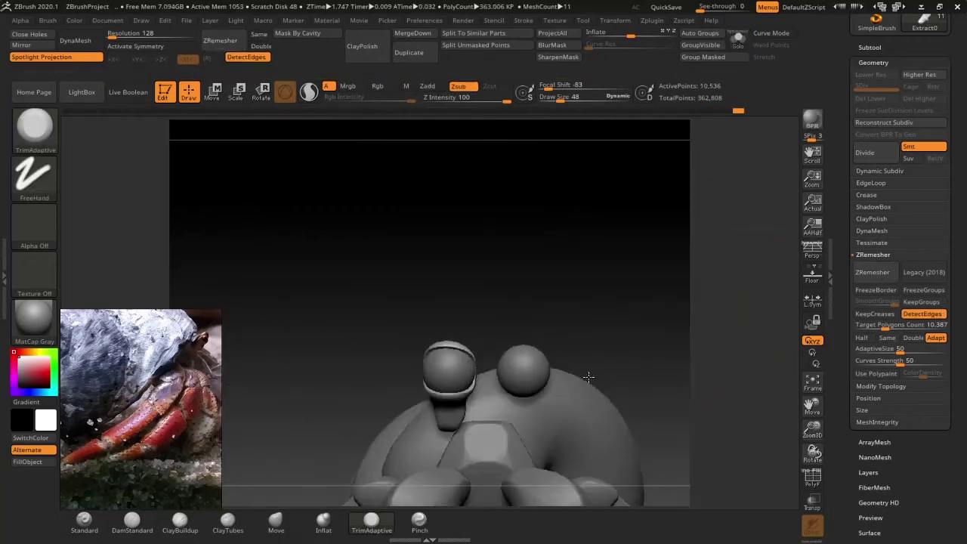
- Select the Extract0 piece and orbit the view toward the eye spheres
key(w)
mouse_move(484, 408)
right_down()
mouse_move(543, 420)
mouse_move(483, 340)
right_up()
key(q)
alt+click(554, 408)
key(b)
key(d)
key(s)
mouse_move(554, 408)
right_down()
mouse_move(445, 244)
mouse_move(385, 423)
mouse_move(577, 297)
mouse_move(529, 297)
mouse_move(494, 338)
mouse_move(655, 287)
right_up()
- Reposition the eye sphere on the face with the Move gizmo
key(w)
click(394, 265)
mouse_move(392, 213)
right_down()
mouse_move(491, 241)
mouse_move(646, 385)
mouse_move(507, 130)
right_up()
click(491, 241)
- Isolate the mouth plate with Solo and show its PolyF wireframe
key(q)
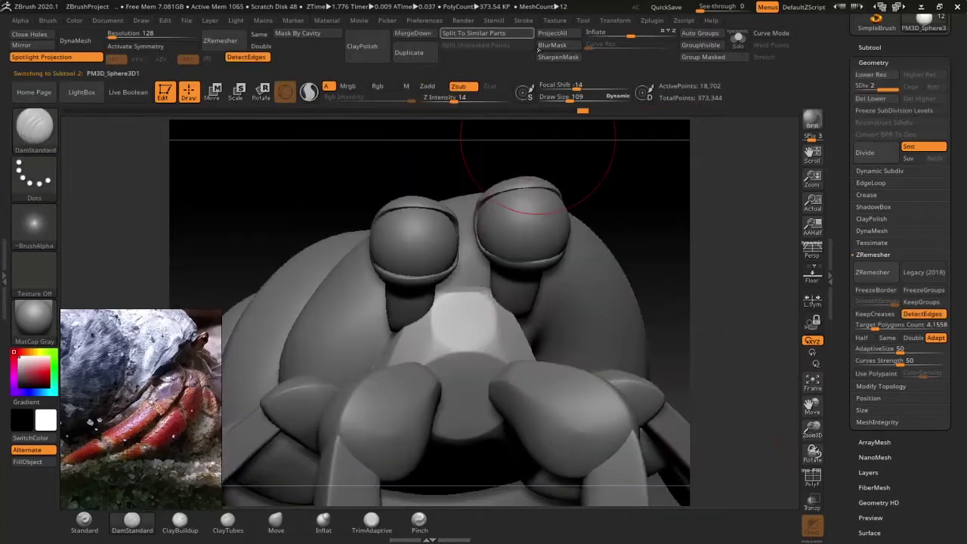
click(737, 40)
click(810, 476)
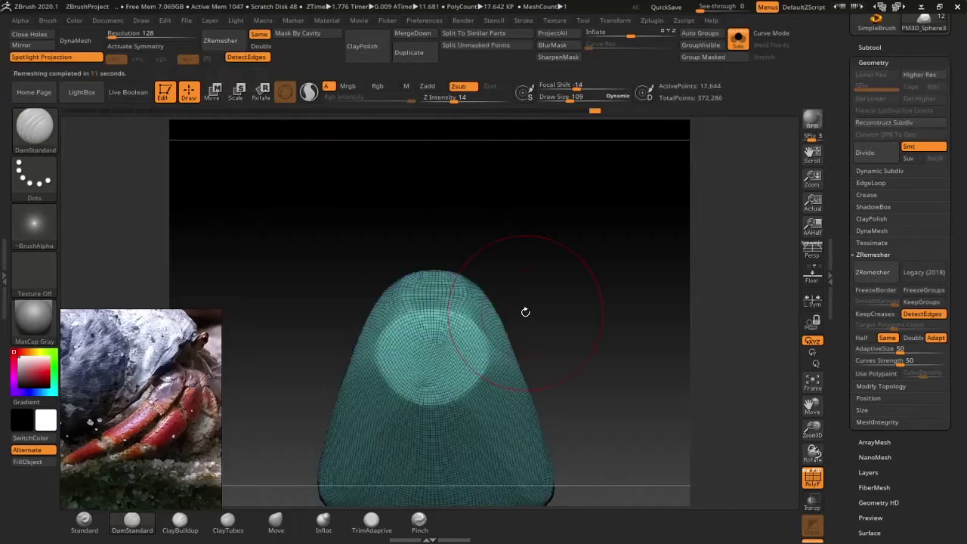
- Slice the plate with SliceCurve strokes and Groups Split it into three parts
ctrl+shift+drag(572, 322, 463, 298)
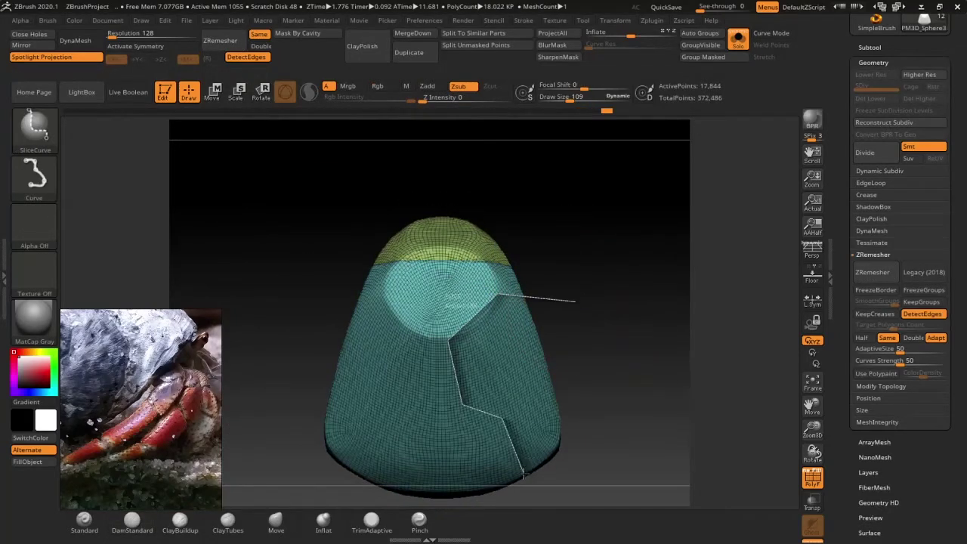
ctrl+shift+drag(521, 459, 521, 459)
drag(589, 340, 640, 250)
scroll(954, 487, up, 5)
click(874, 534)
click(873, 104)
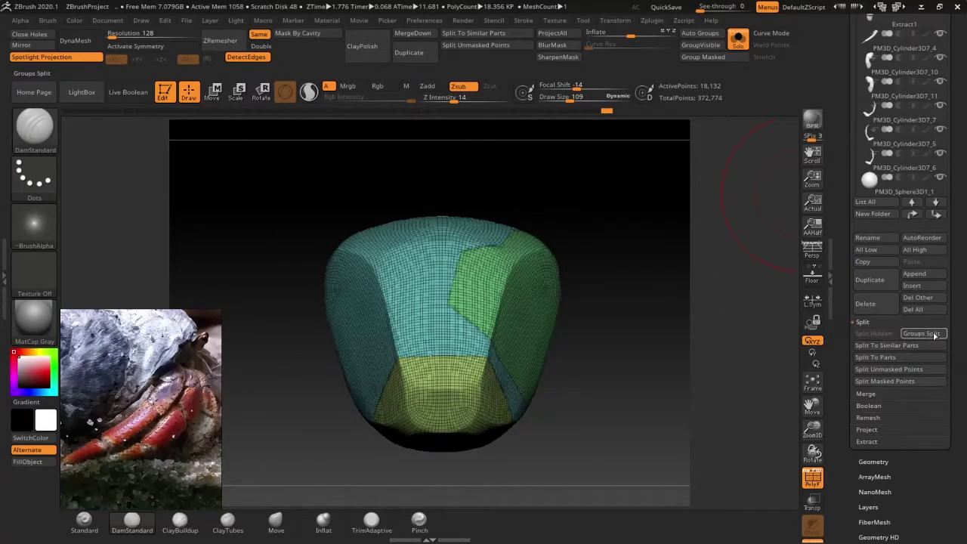
click(921, 333)
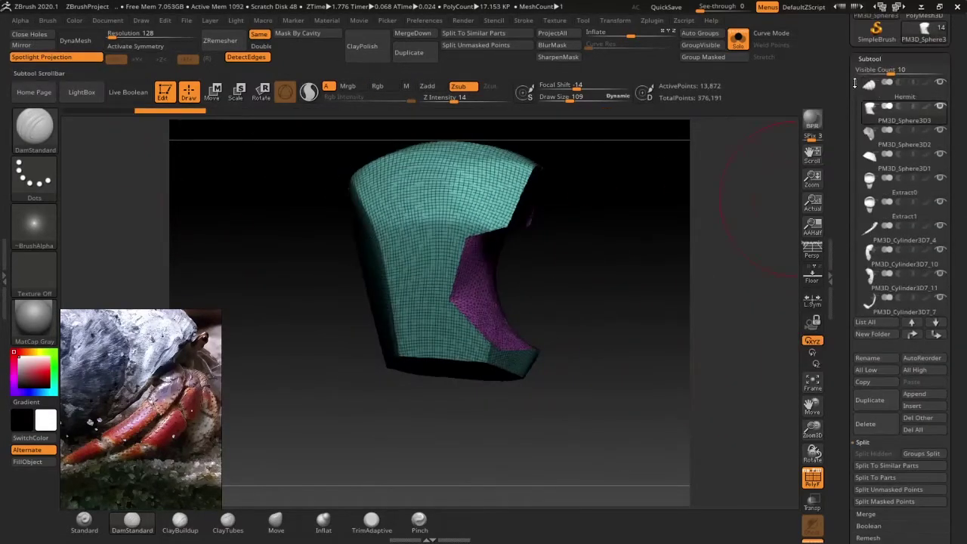
- ZRemesh the split pieces, with PM3D_Sphere3D3 ending at 17,264 points
key(Up)
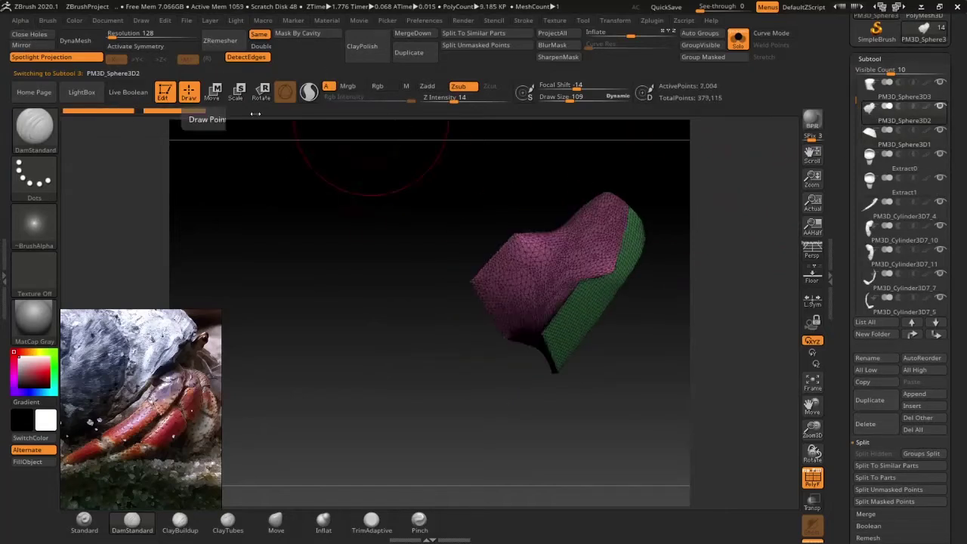
key(Down)
key(ctrl+shift+r)
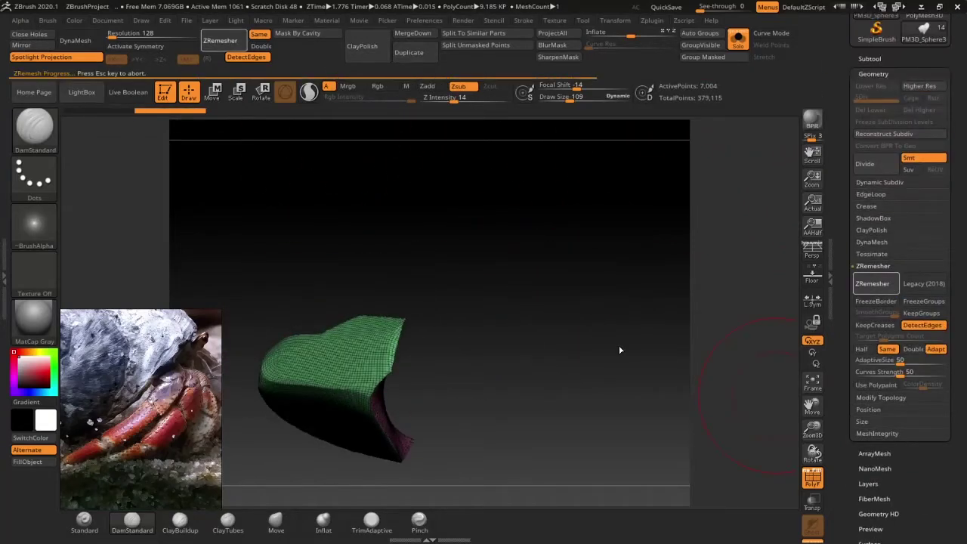
click(870, 58)
click(888, 106)
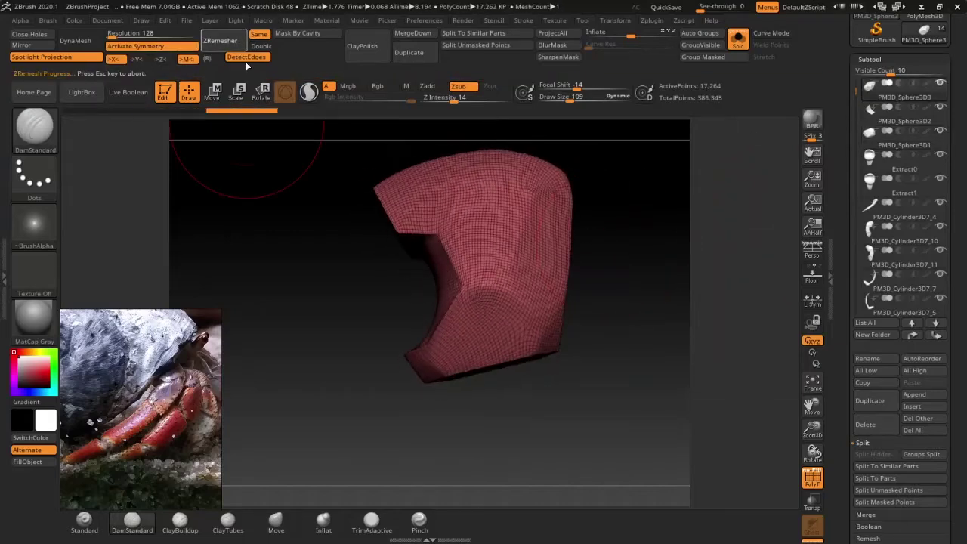
drag(603, 224, 654, 250)
- Move the red plate into position under the face, toggling symmetry with X
key(w)
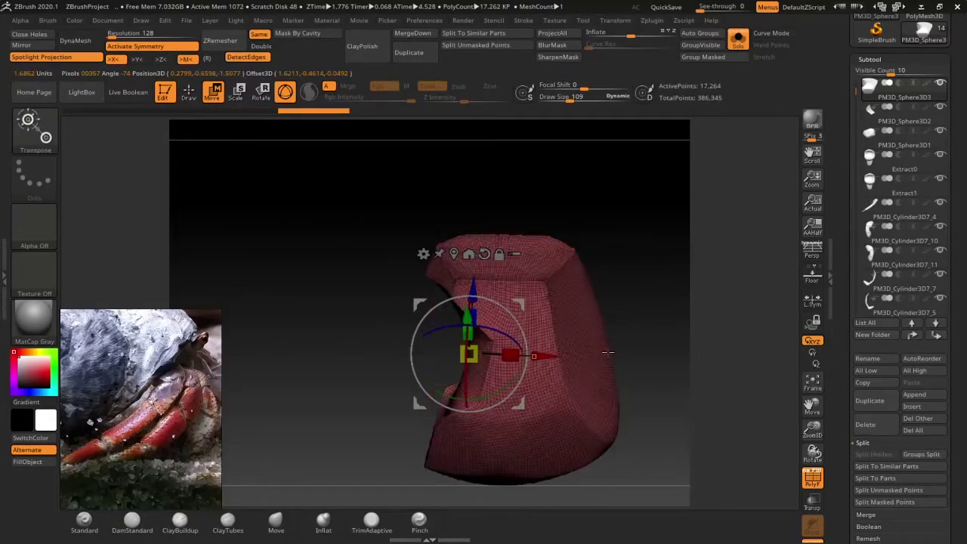
key(x)
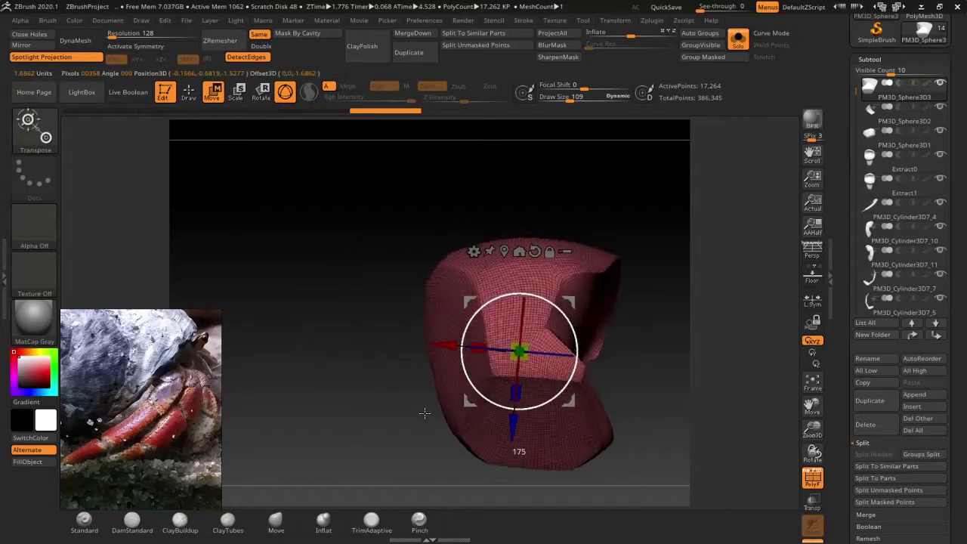
drag(623, 275, 367, 392)
key(x)
click(738, 38)
mouse_move(574, 227)
mouse_down()
mouse_move(421, 259)
mouse_move(663, 328)
mouse_move(461, 270)
mouse_up()
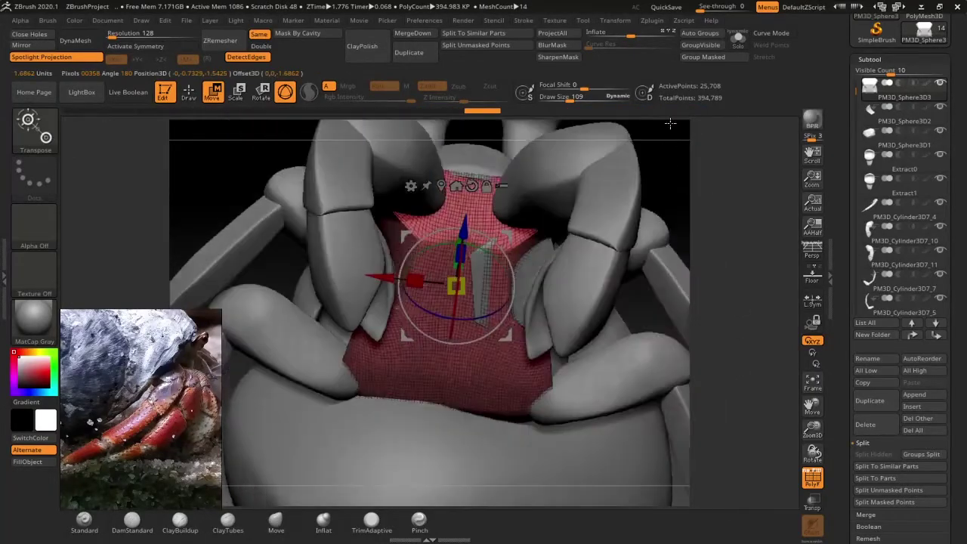
key(x)
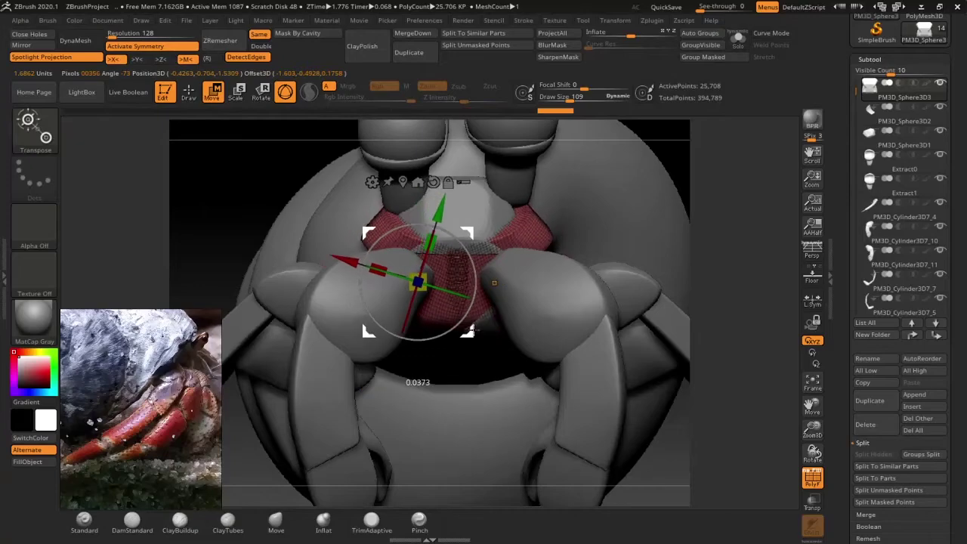
drag(461, 270, 585, 255)
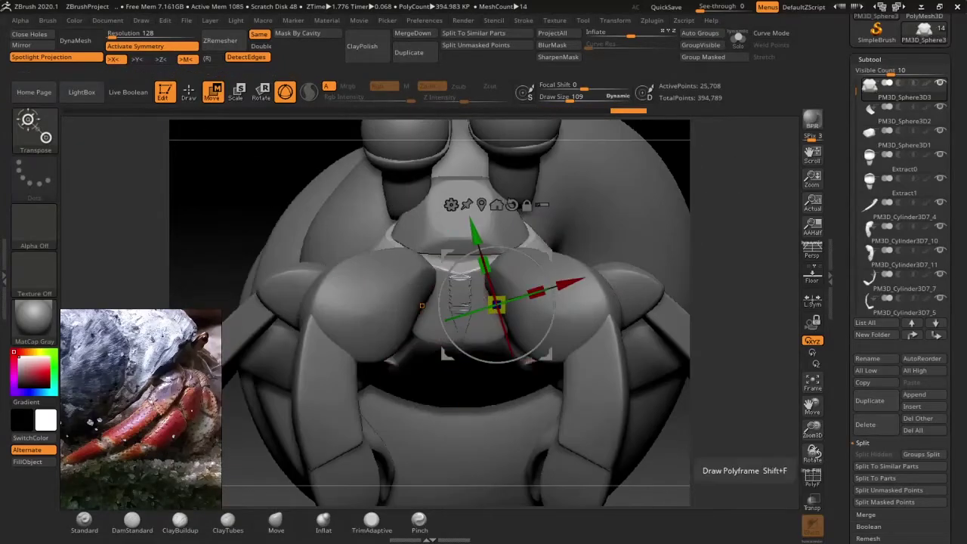
- Select PM3D_Sphere3D2 and mirror the plate piece to the other side
mouse_move(389, 184)
mouse_down()
mouse_move(594, 461)
mouse_move(481, 333)
mouse_up()
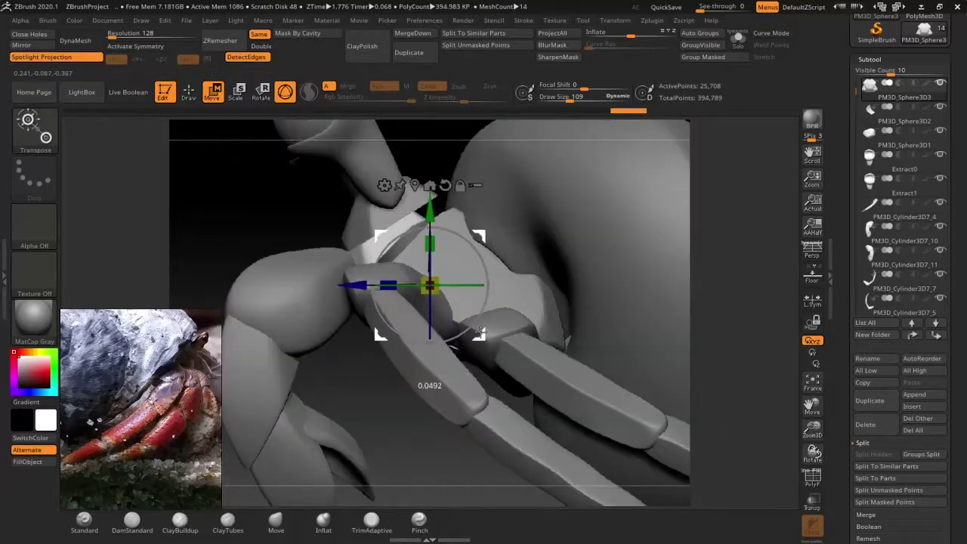
alt+click(485, 317)
mouse_move(388, 414)
mouse_down()
mouse_move(486, 318)
mouse_move(553, 308)
mouse_move(483, 302)
mouse_up()
click(21, 44)
click(399, 287)
- Snap to a straight front view and make Extract0 the active subtool
mouse_move(400, 302)
mouse_down()
mouse_move(695, 301)
mouse_move(689, 274)
mouse_up()
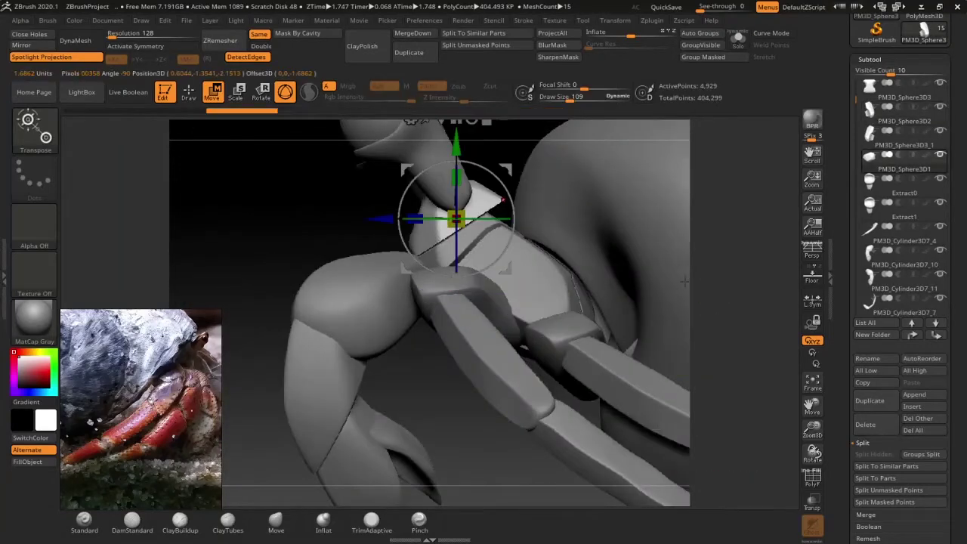
mouse_move(496, 279)
shift+mouse_down()
mouse_move(462, 219)
mouse_move(477, 210)
shift+mouse_up()
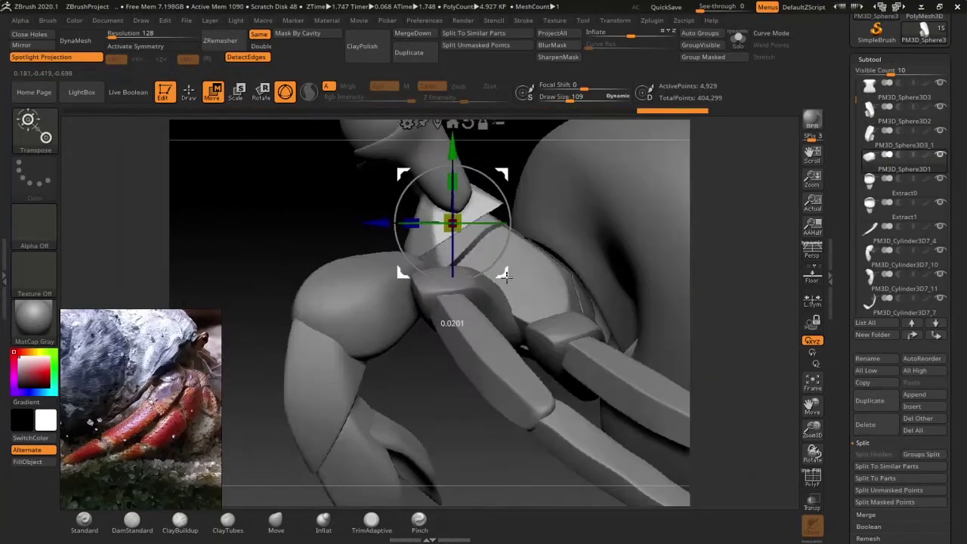
mouse_move(493, 368)
shift+mouse_down()
mouse_move(398, 315)
mouse_move(495, 358)
shift+mouse_up()
drag(417, 340, 543, 237)
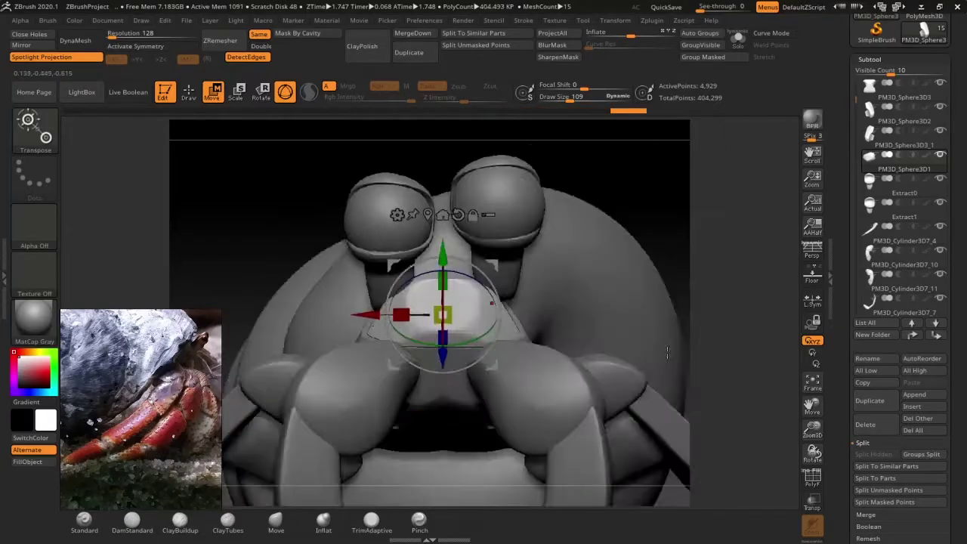
alt+click(542, 237)
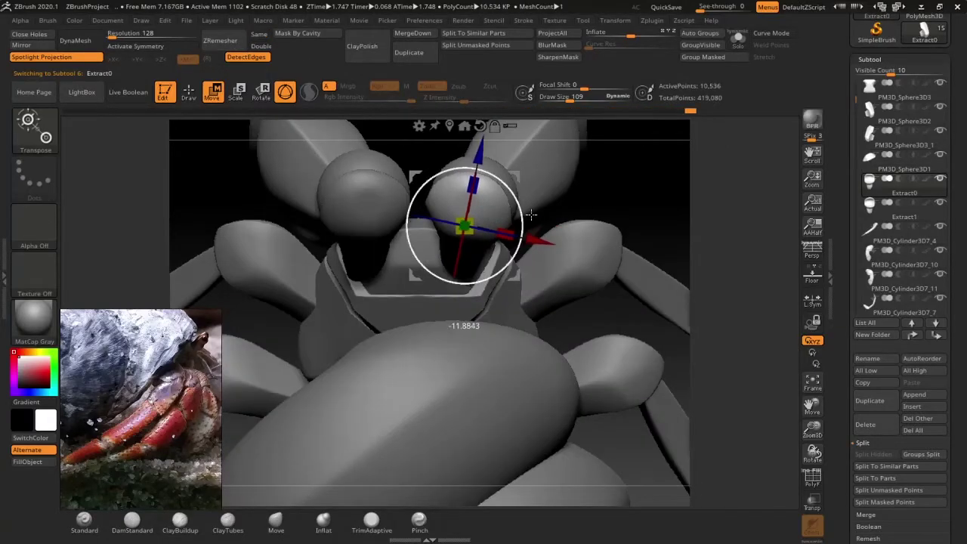
- Mirror the plate across X with SubTool Master, appended as a new SubTool
drag(531, 215, 529, 151)
click(132, 519)
click(189, 92)
click(21, 45)
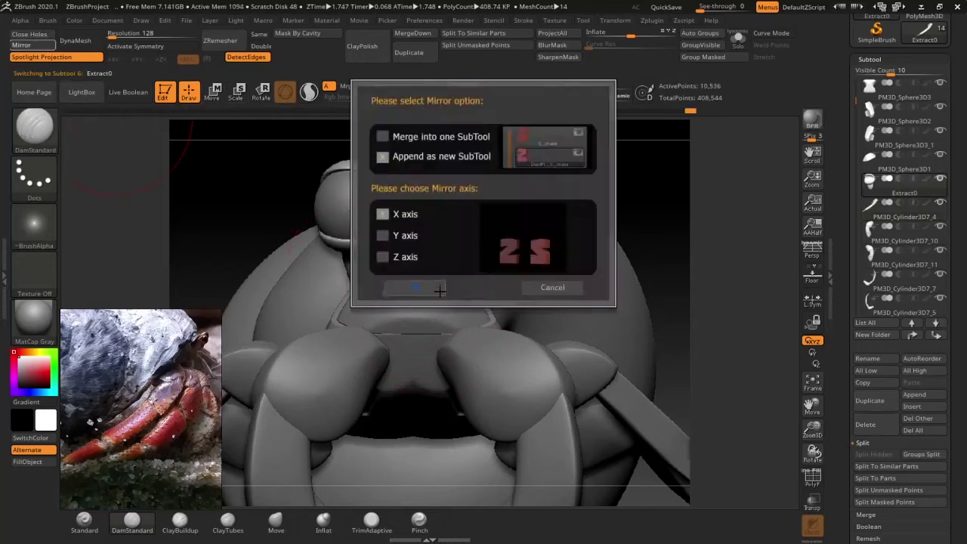
click(439, 290)
- Merge the mouth-plate pieces into one PM3D_Sphere3D3 subtool of 64,438 points
mouse_move(481, 270)
mouse_down()
mouse_move(381, 212)
mouse_move(400, 207)
mouse_up()
drag(514, 238, 630, 232)
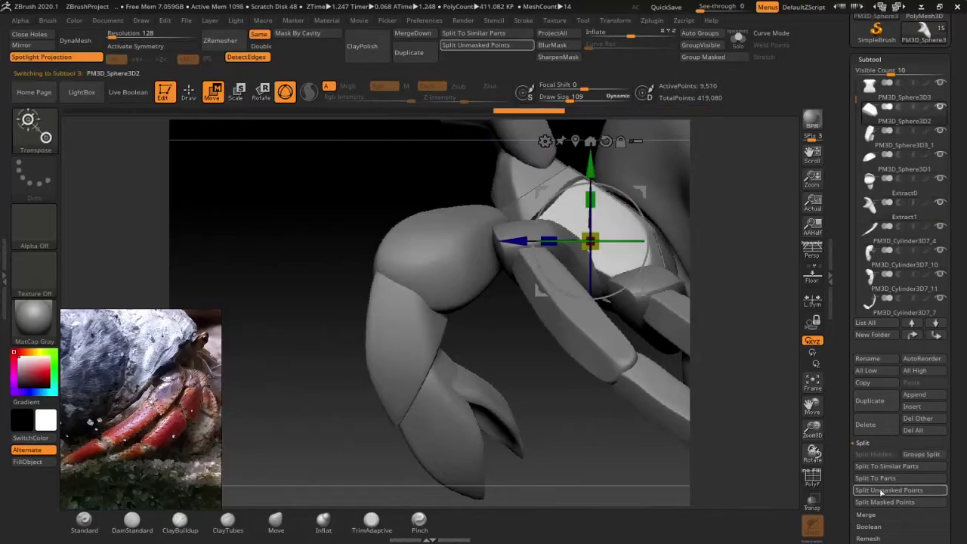
click(881, 492)
mouse_move(529, 318)
mouse_down()
mouse_move(479, 284)
mouse_move(455, 462)
mouse_move(755, 393)
mouse_up()
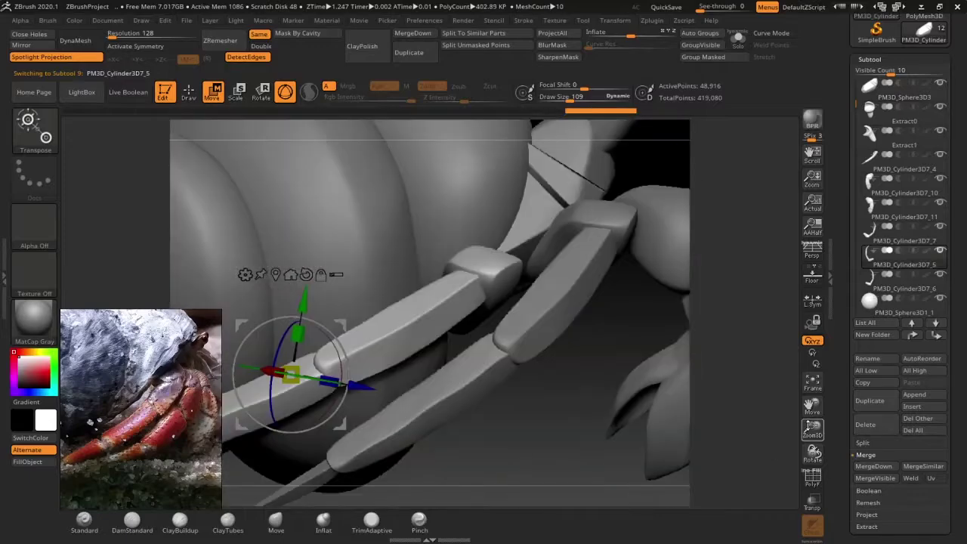
- Orbit and zoom around the crab to inspect the claw, legs and shell
mouse_move(812, 430)
mouse_down()
mouse_move(818, 425)
mouse_move(816, 454)
mouse_up()
drag(574, 423, 438, 383)
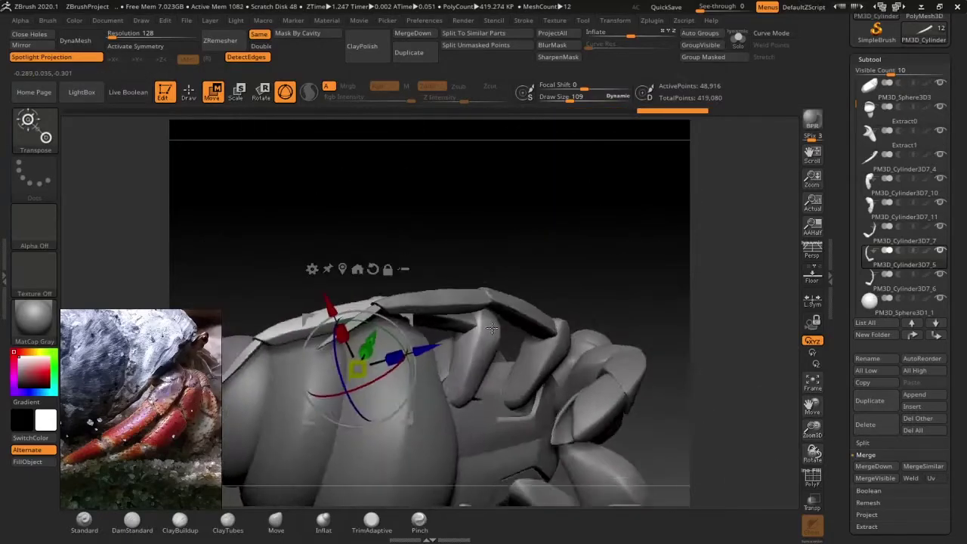
drag(550, 426, 543, 286)
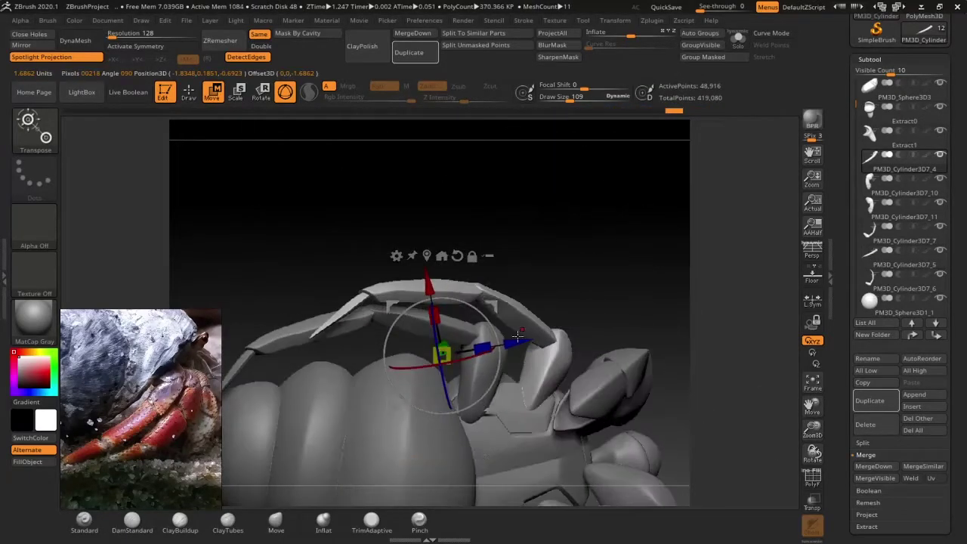
drag(514, 341, 627, 237)
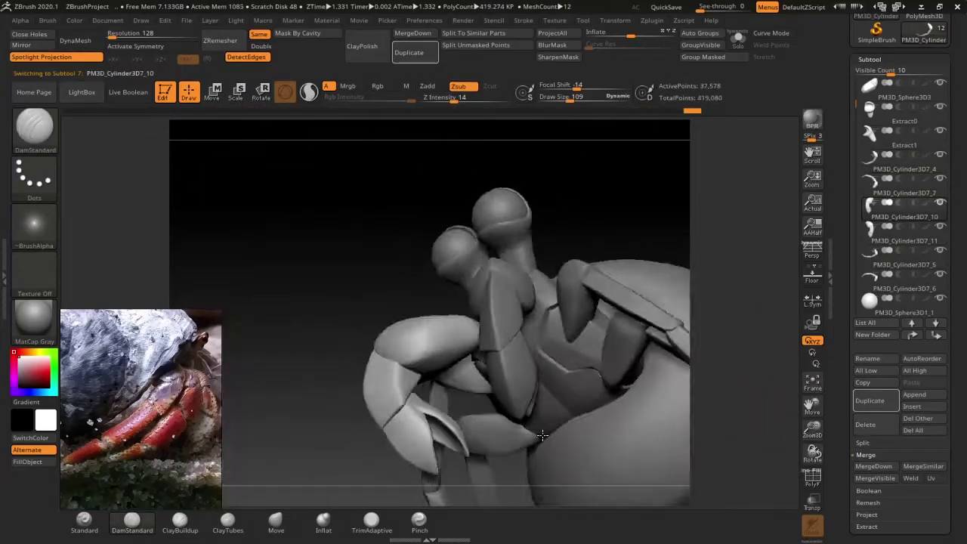
mouse_move(788, 442)
mouse_down()
mouse_move(584, 272)
mouse_move(619, 326)
mouse_up()
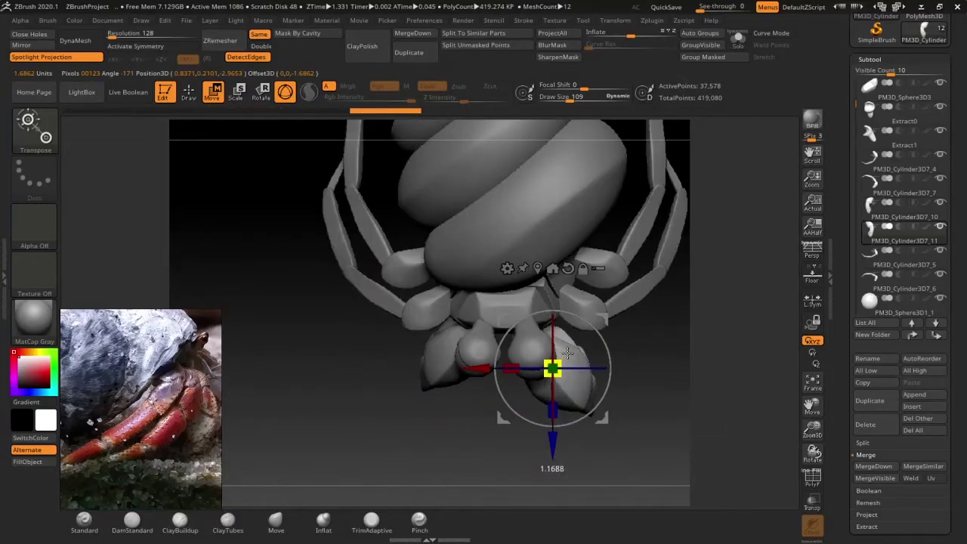
drag(363, 409, 554, 372)
- Rotate the PM3D_Cylinder3D7_10 claw piece to sit in front of the face
mouse_move(577, 409)
mouse_down()
mouse_move(602, 387)
mouse_move(549, 270)
mouse_up()
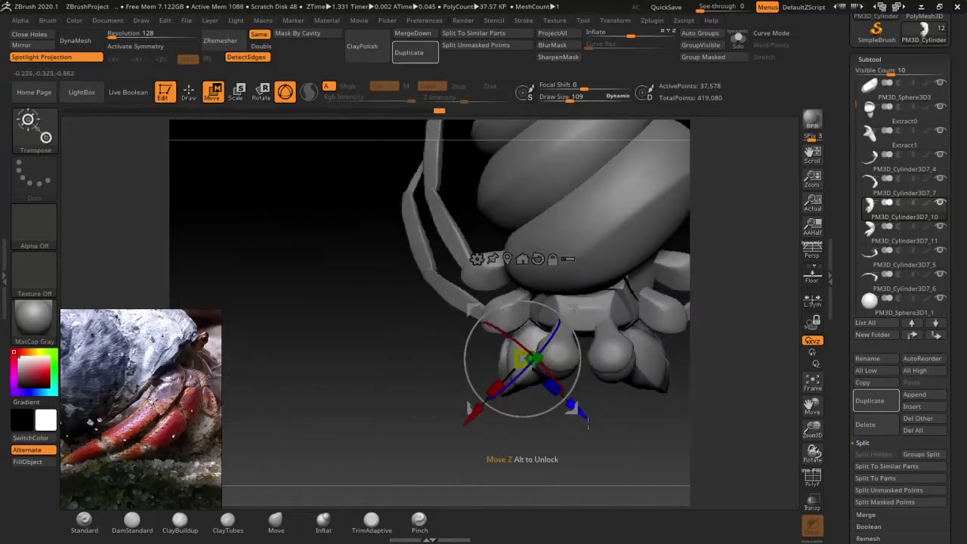
drag(588, 424, 455, 439)
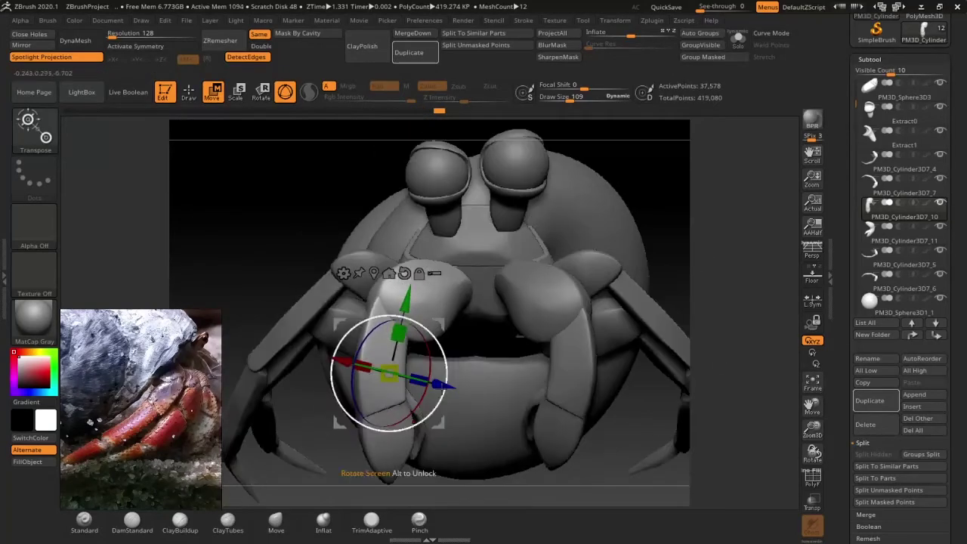
click(904, 91)
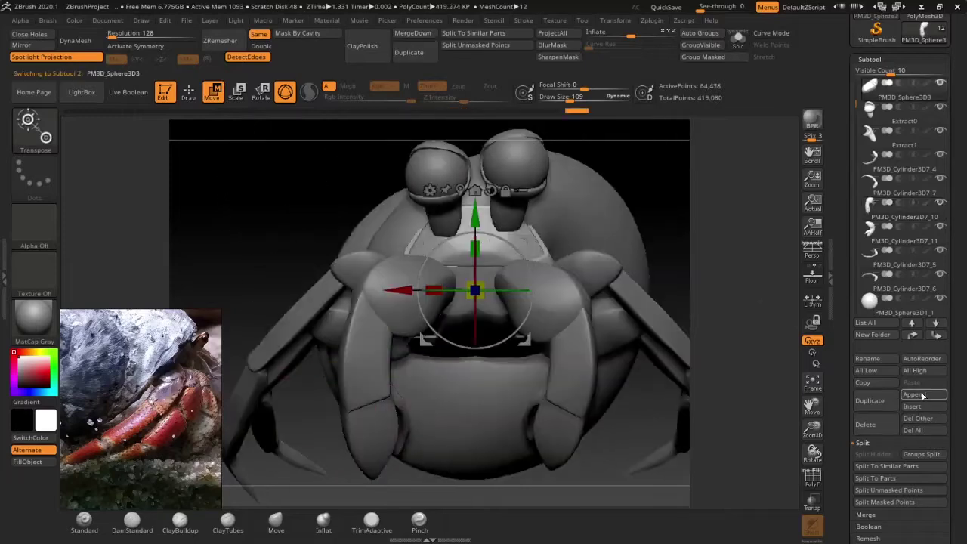
- Frame the appended cylinder, then rotate and stretch it into a thin antenna rod by the eyes
key(Down)
alt+drag(644, 398, 784, 511)
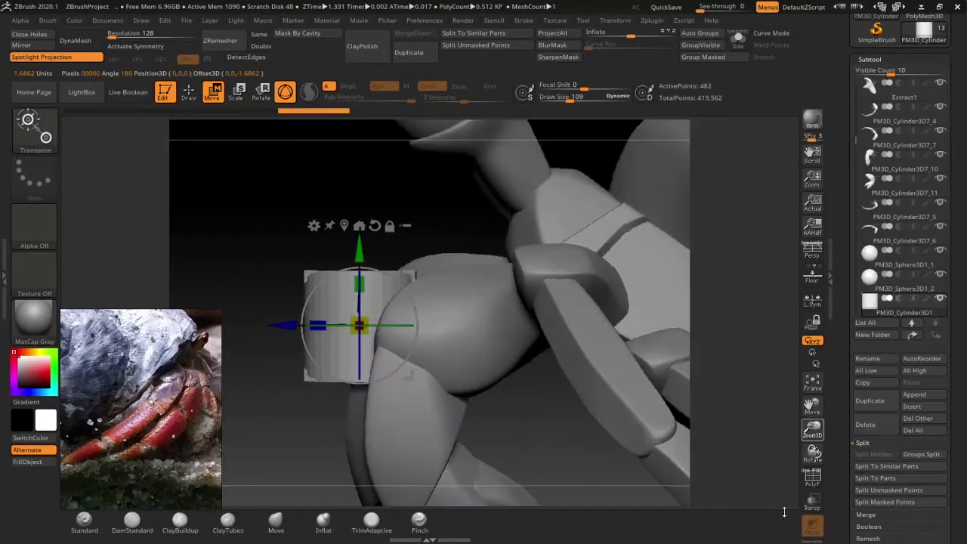
drag(406, 370, 513, 393)
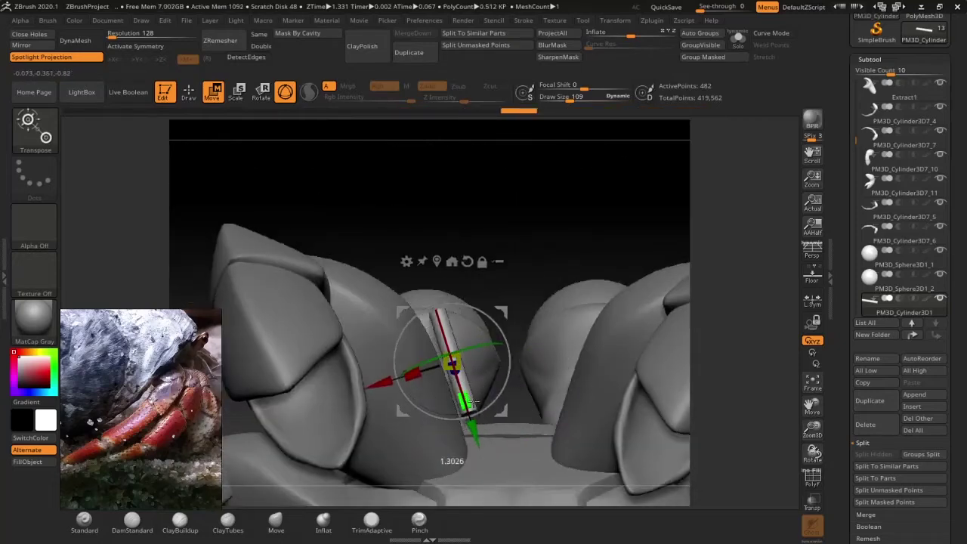
drag(470, 404, 441, 376)
mouse_move(501, 390)
mouse_down()
mouse_move(507, 355)
mouse_move(501, 412)
mouse_move(574, 371)
mouse_move(479, 351)
mouse_move(465, 308)
mouse_up()
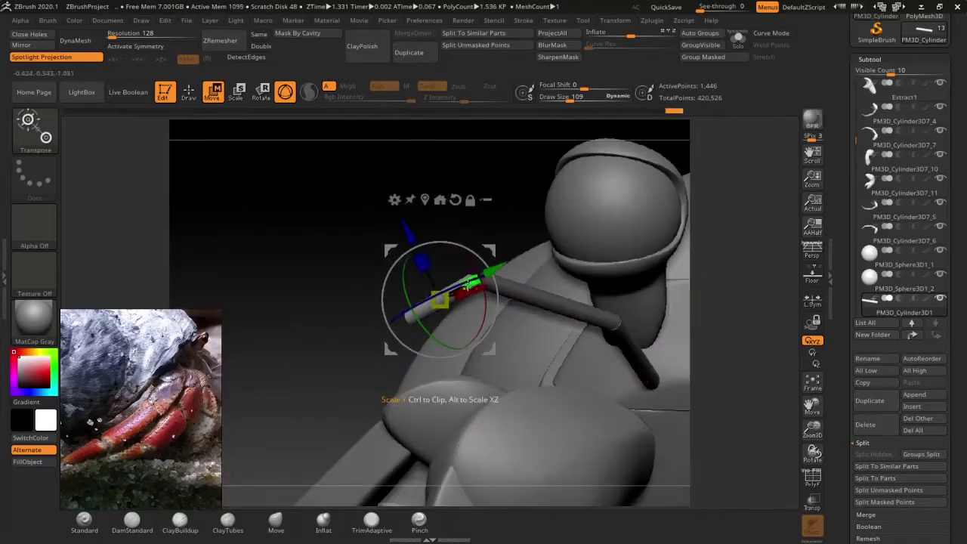
drag(486, 191, 507, 368)
mouse_move(559, 388)
mouse_down()
mouse_move(579, 249)
mouse_move(587, 349)
mouse_move(329, 235)
mouse_move(432, 231)
mouse_move(393, 189)
mouse_up()
key(q)
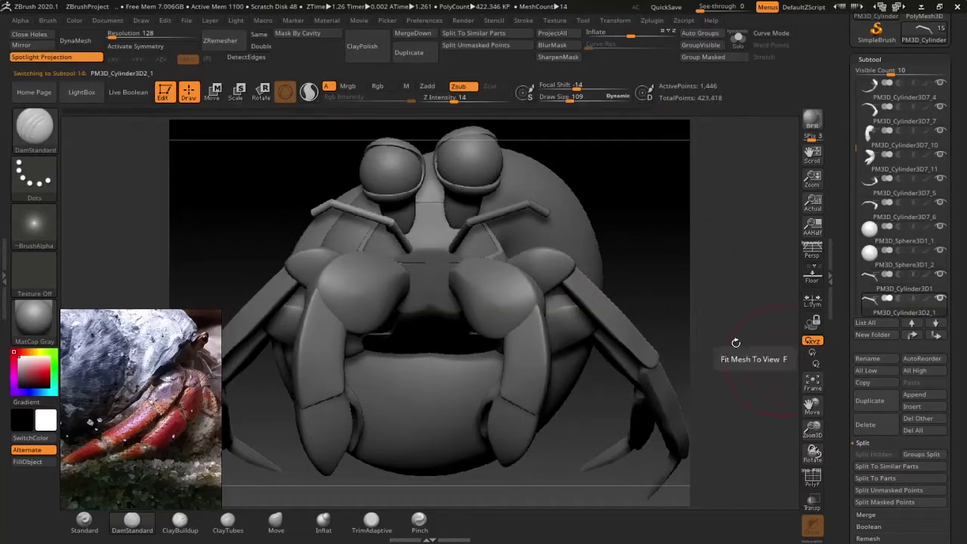
- Duplicate the rod, split off the unmasked bent piece, and save the project
click(873, 404)
key(w)
mouse_move(417, 365)
mouse_down()
mouse_move(423, 302)
mouse_move(419, 363)
mouse_up()
drag(812, 431, 812, 377)
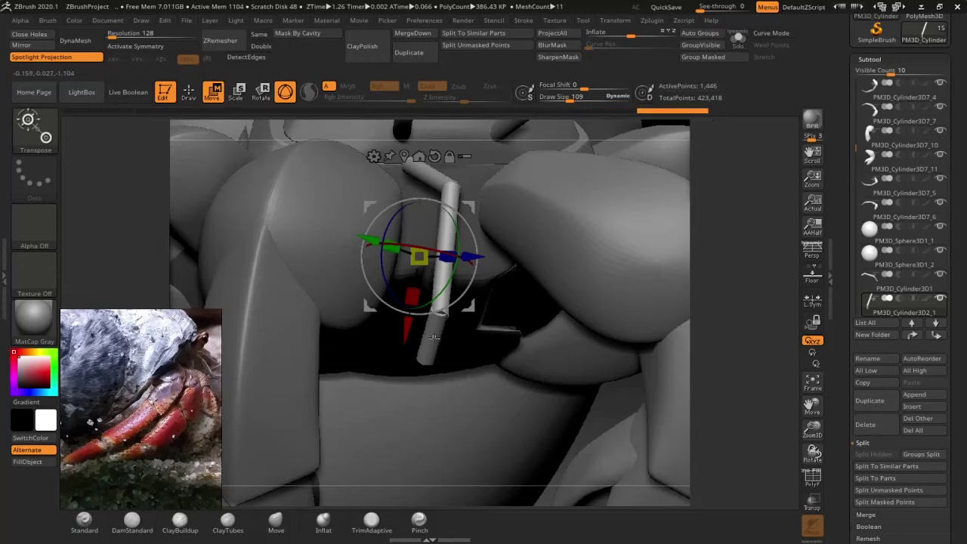
click(909, 494)
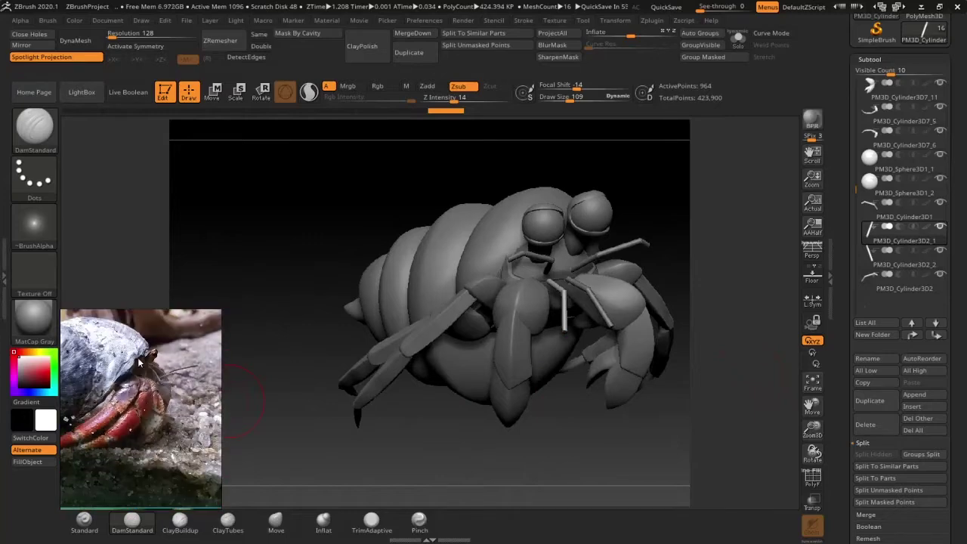
key(ctrl+s)
key(Return)
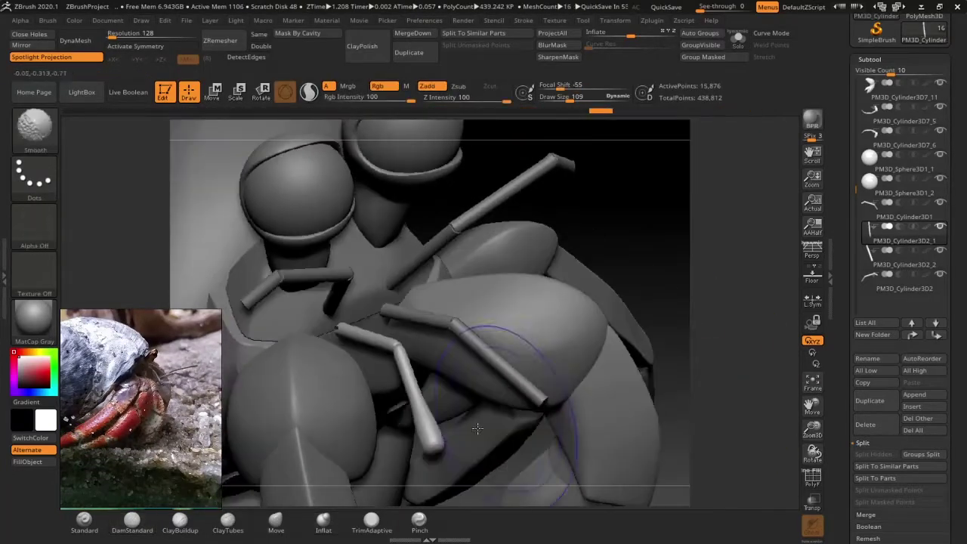
- ZRemesh the PM3D_Cylinder3D1 antenna rod and subdivide it once to 15,414 points
alt+click(416, 354)
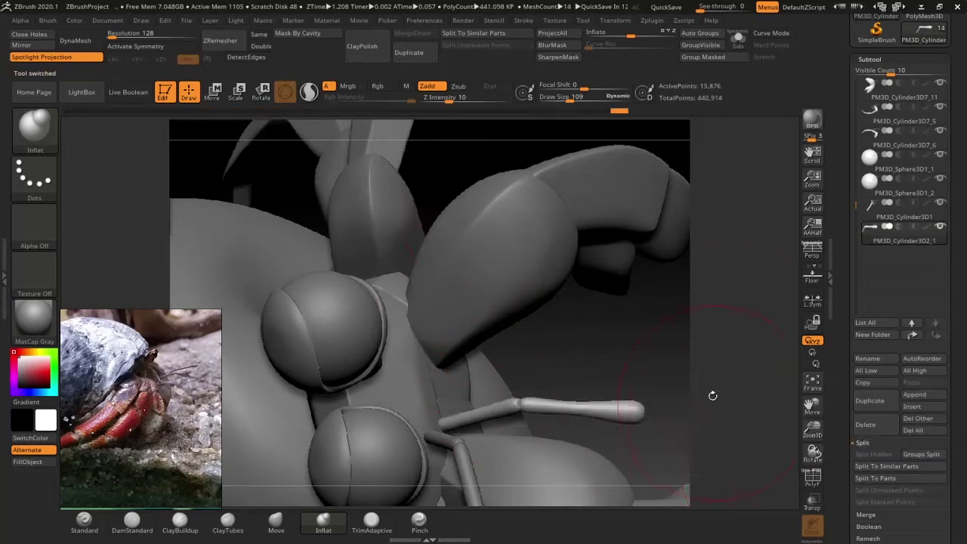
click(872, 408)
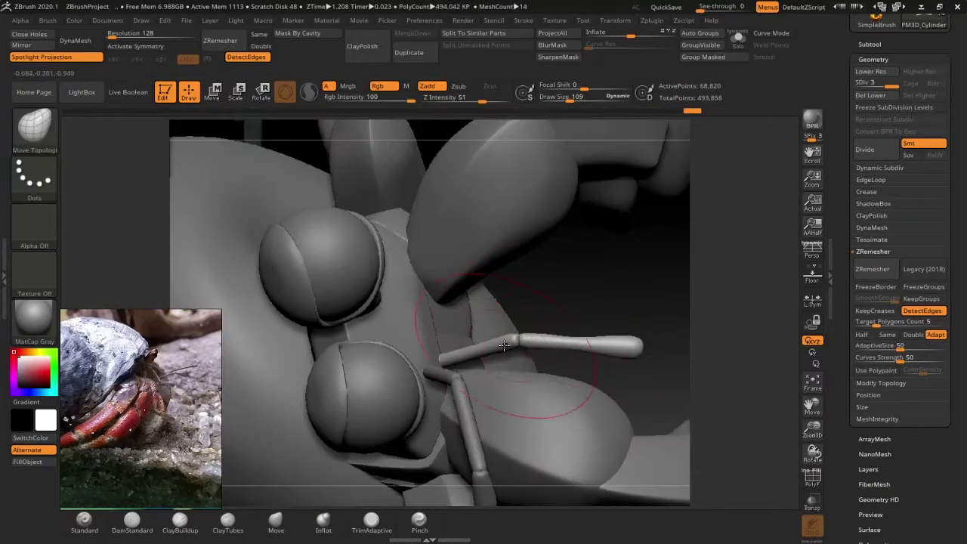
right_drag(578, 352, 481, 406)
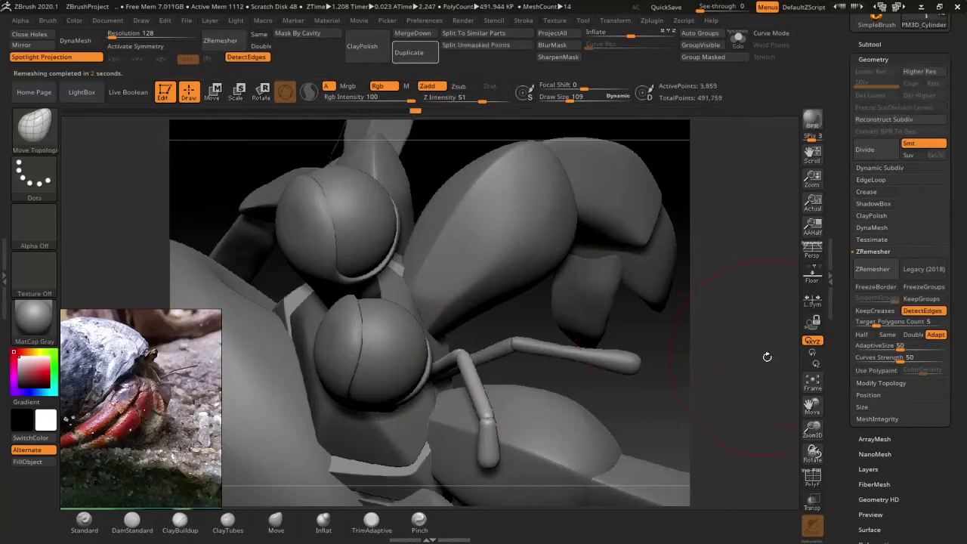
key(ctrl+d)
right_drag(766, 357, 720, 350)
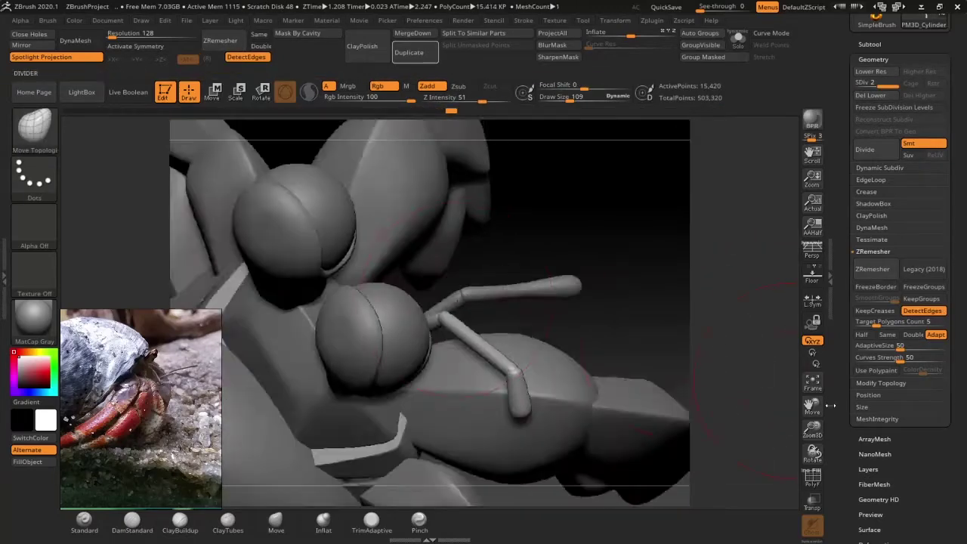
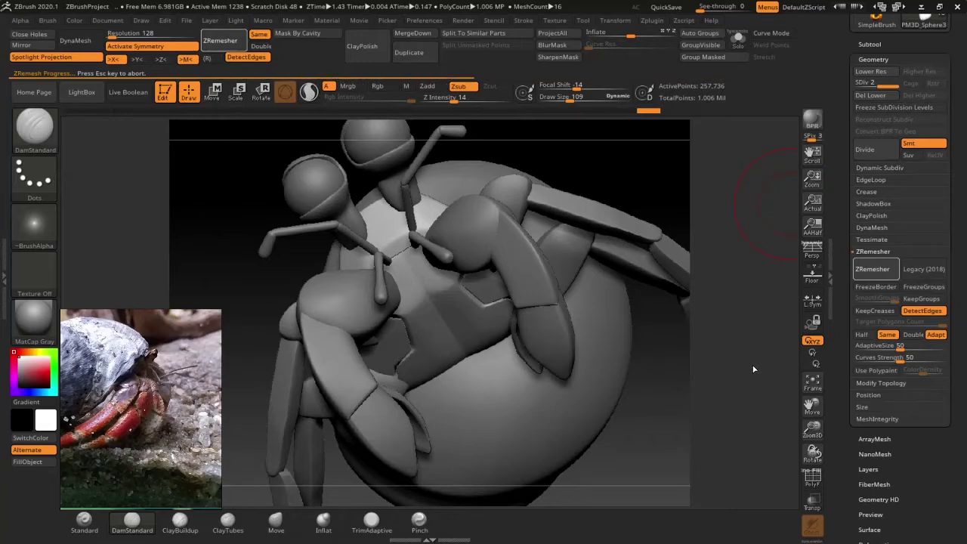
- Switch to the Inflat brush while orbiting to check the crab's underside
drag(635, 367, 531, 322)
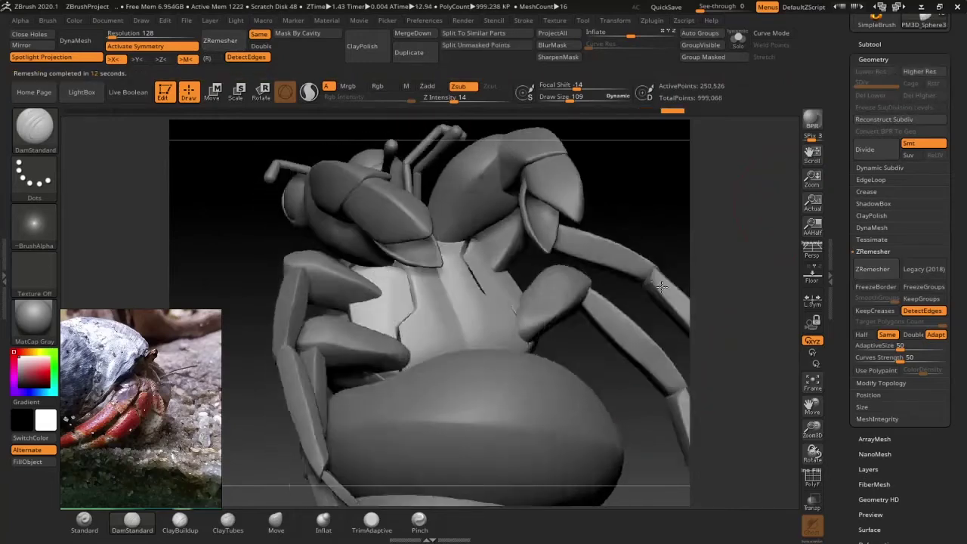
drag(403, 338, 486, 291)
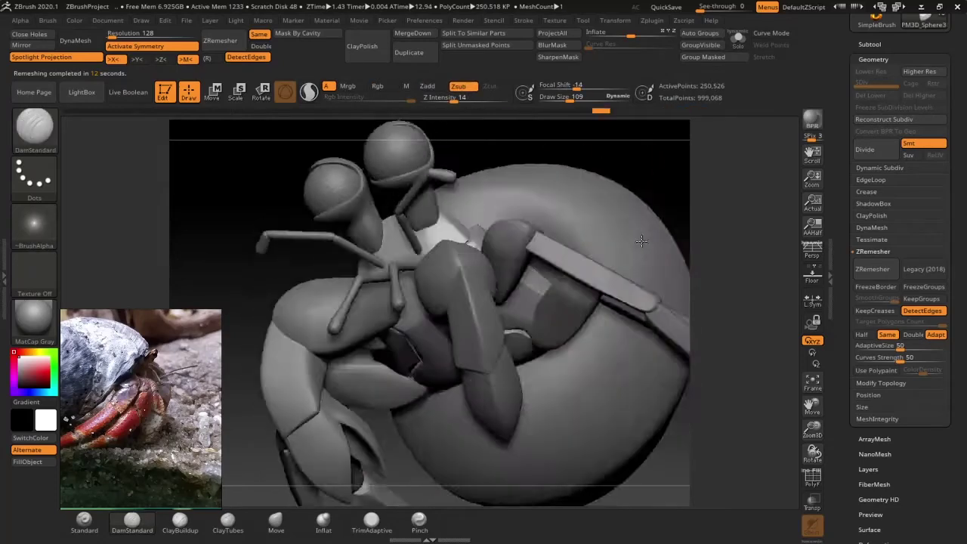
key(b)
key(i)
key(n)
- Orbit around the crab's sides and front, then frame the whole model
drag(486, 291, 698, 318)
mouse_move(482, 294)
mouse_down()
mouse_move(643, 324)
mouse_move(545, 275)
mouse_up()
mouse_move(566, 366)
right_down()
mouse_move(728, 312)
mouse_move(539, 216)
mouse_move(381, 357)
right_up()
mouse_move(718, 296)
right_down()
mouse_move(594, 345)
mouse_move(603, 261)
right_up()
mouse_move(632, 350)
right_down()
mouse_move(722, 409)
mouse_move(755, 389)
right_up()
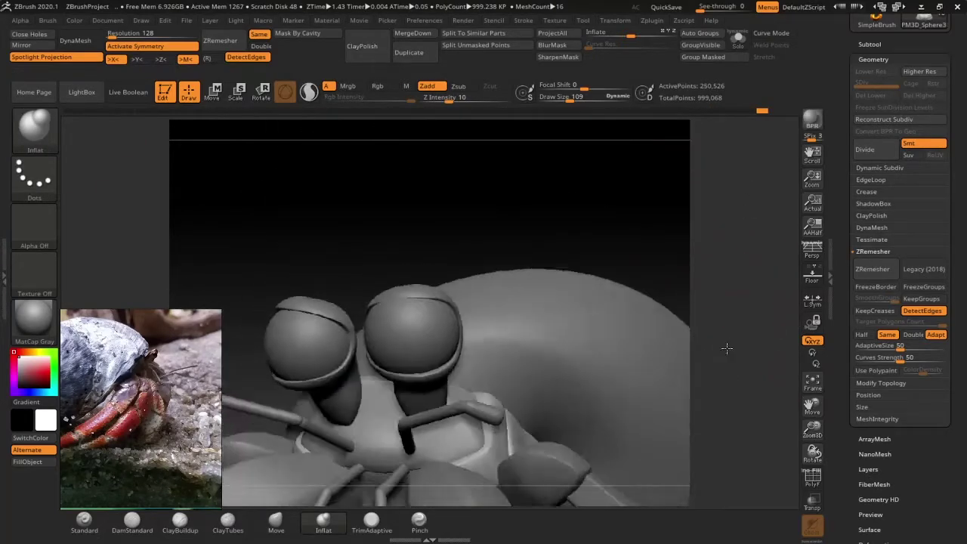
click(812, 382)
mouse_move(810, 408)
right_down()
mouse_move(682, 341)
mouse_move(695, 302)
right_up()
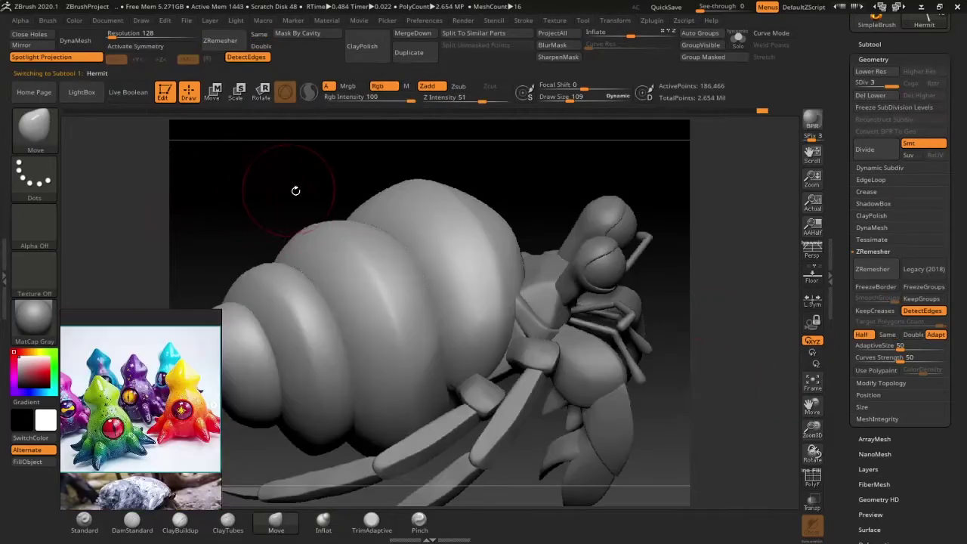
- Solo the Hermit shell and apply the ReflectedPlastic material to it
right_drag(296, 191, 301, 237)
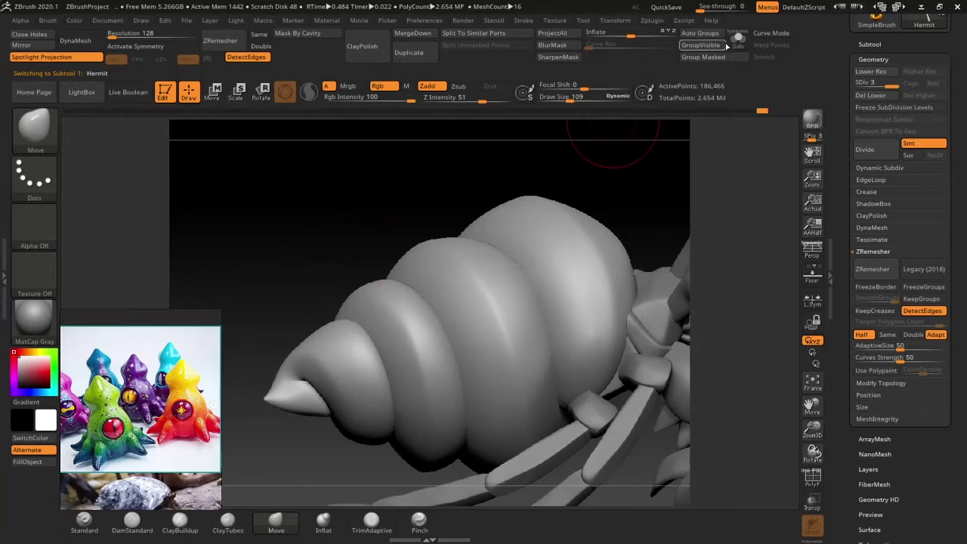
click(736, 42)
right_drag(671, 214, 623, 285)
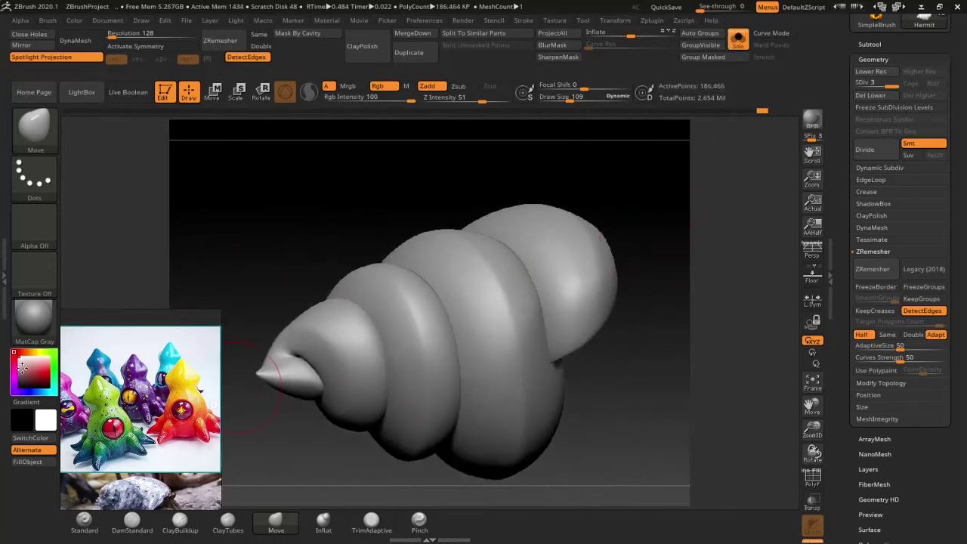
click(34, 318)
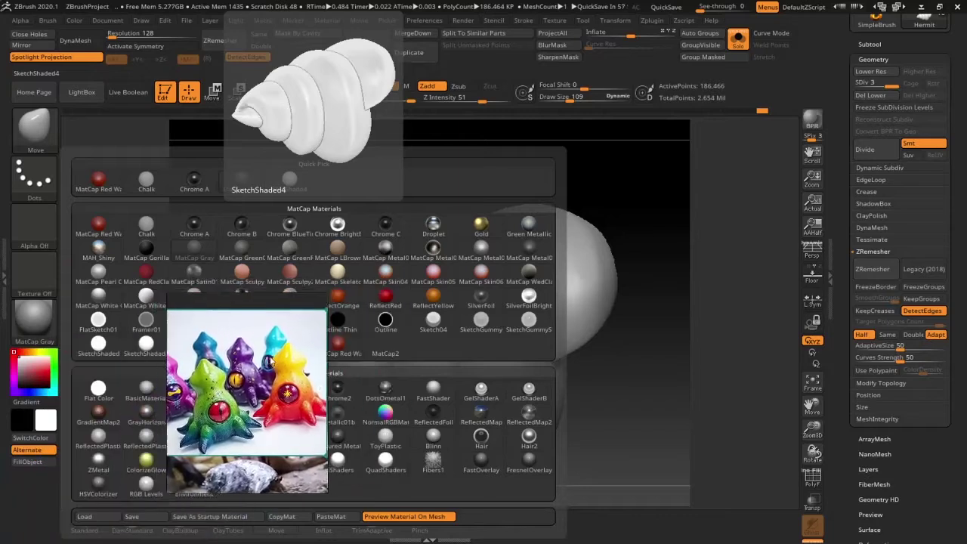
click(98, 437)
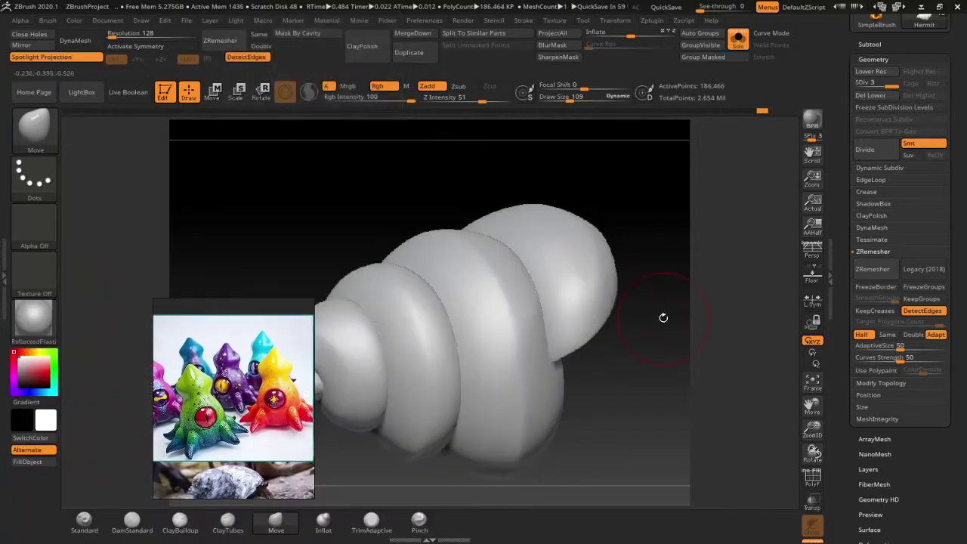
- Set painting to material only, turn Solo off and select the Hermit shell subtool
drag(639, 324, 501, 118)
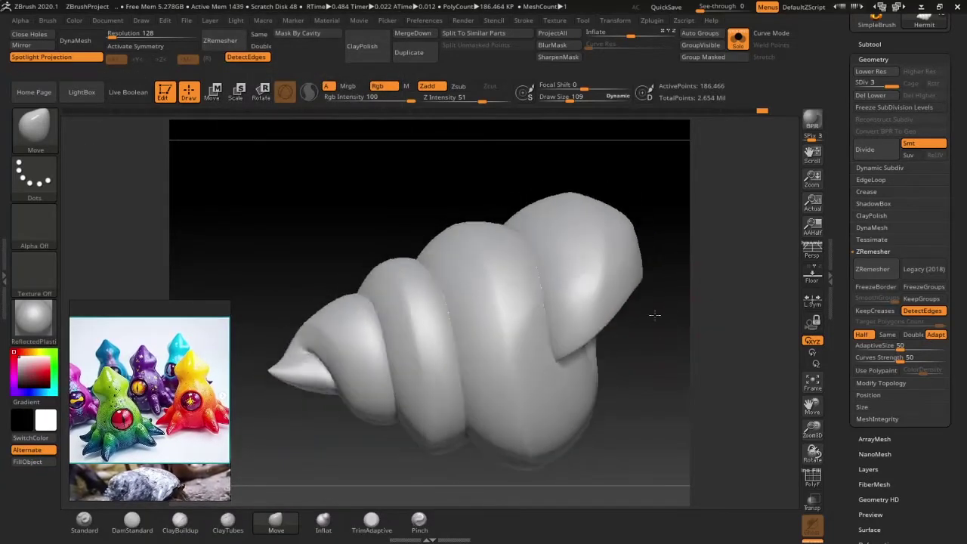
click(406, 86)
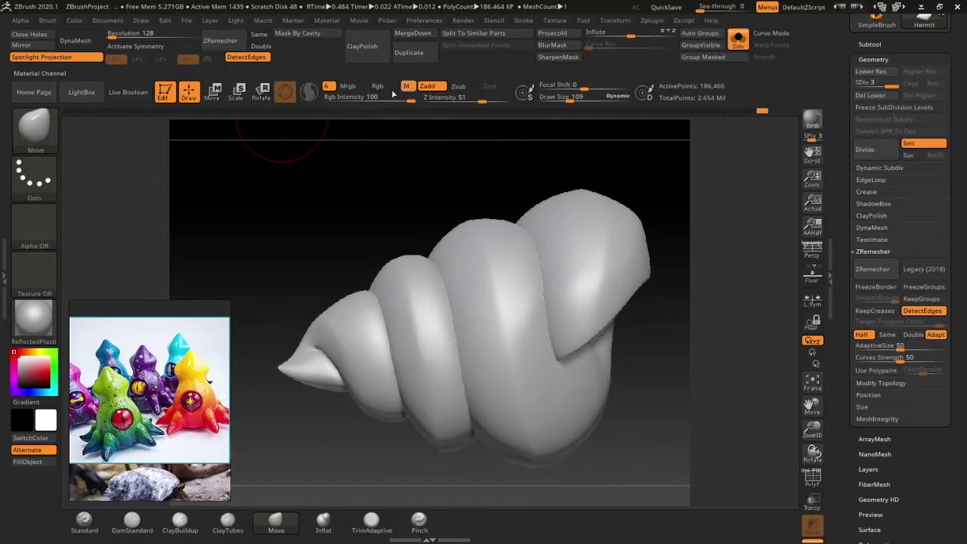
click(739, 42)
drag(479, 155, 249, 325)
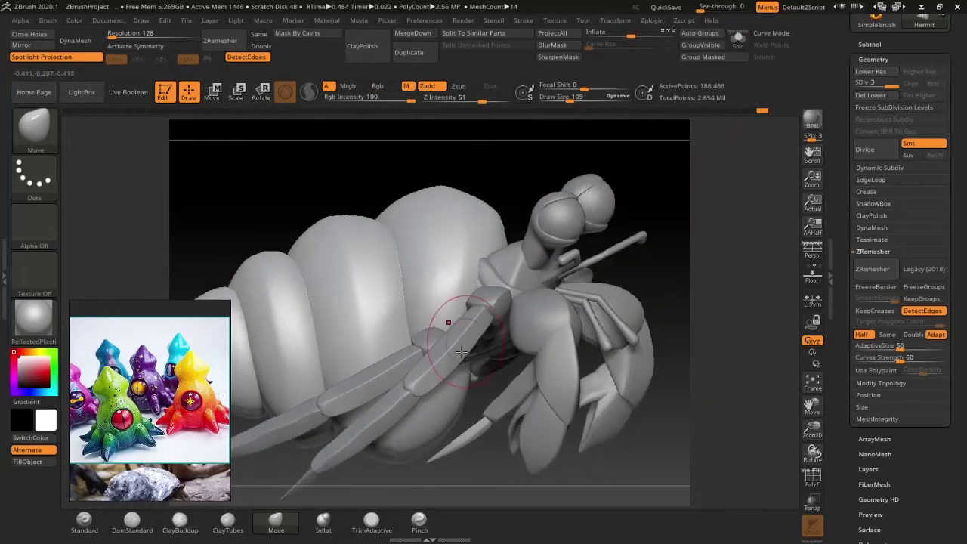
alt+click(240, 357)
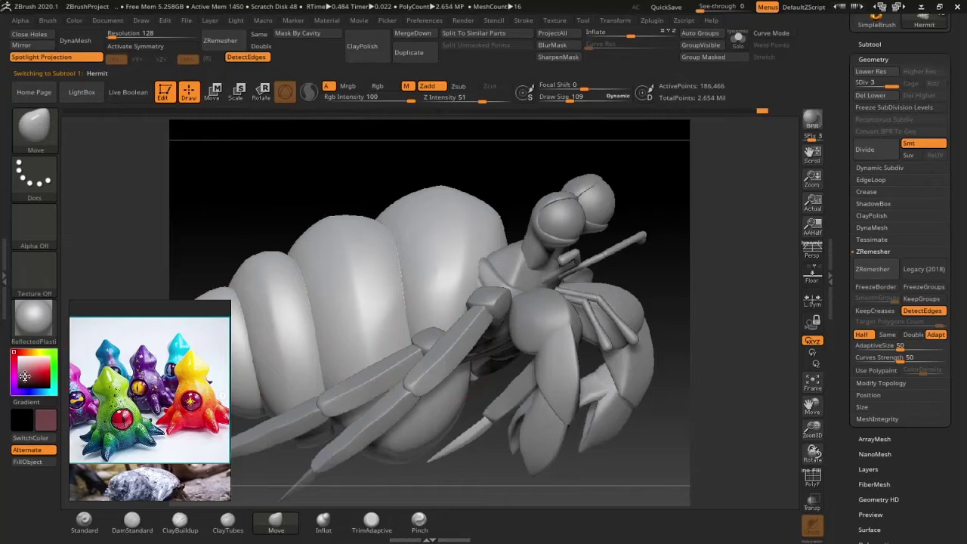
- Fill the shell with dark teal blue after trying a lighter blue first
click(24, 376)
click(378, 85)
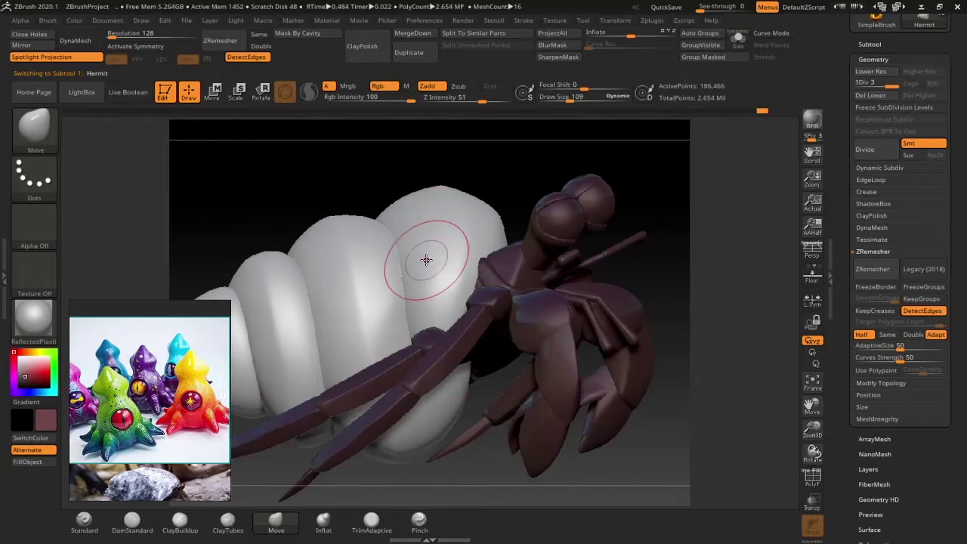
click(41, 369)
click(34, 463)
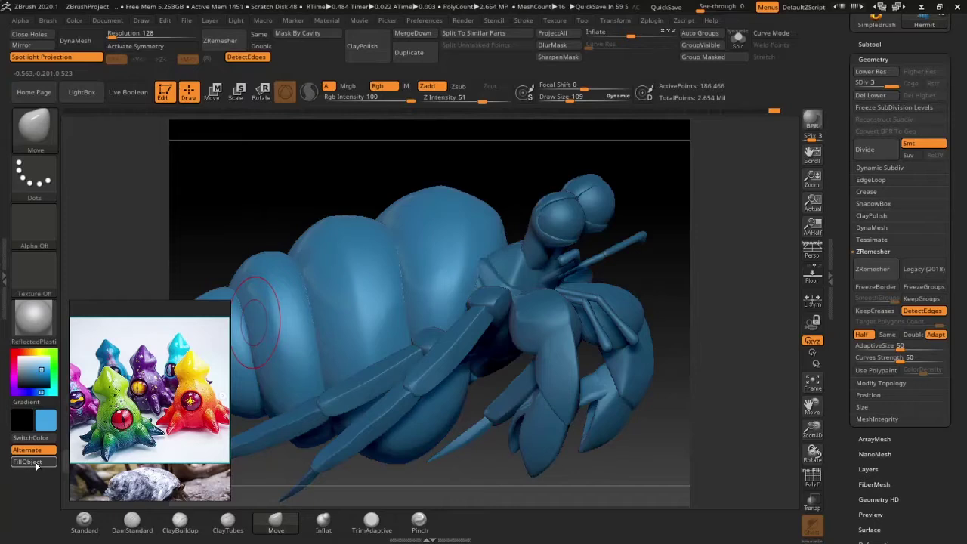
click(43, 376)
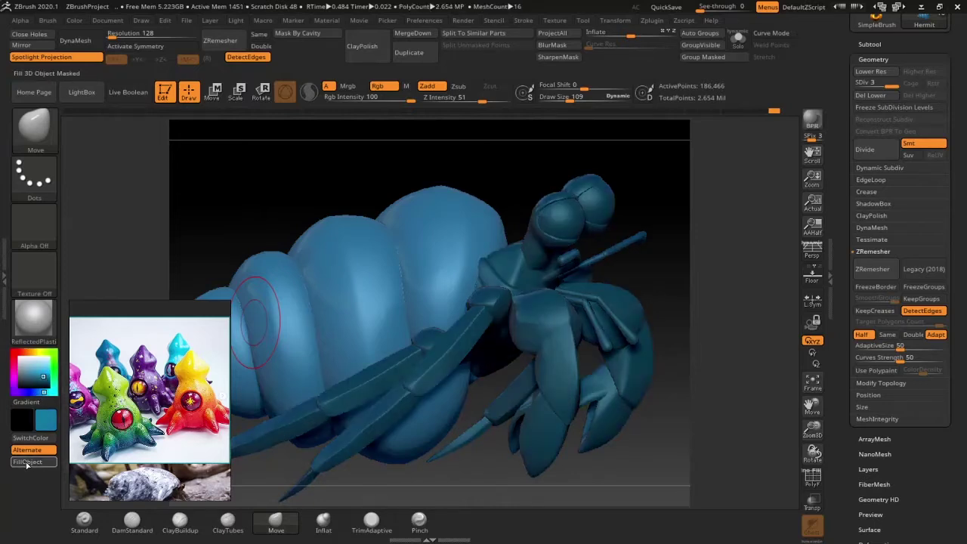
click(26, 463)
mouse_move(468, 170)
mouse_down()
mouse_move(375, 184)
mouse_move(395, 189)
mouse_move(375, 205)
mouse_up()
click(51, 340)
click(407, 85)
click(34, 317)
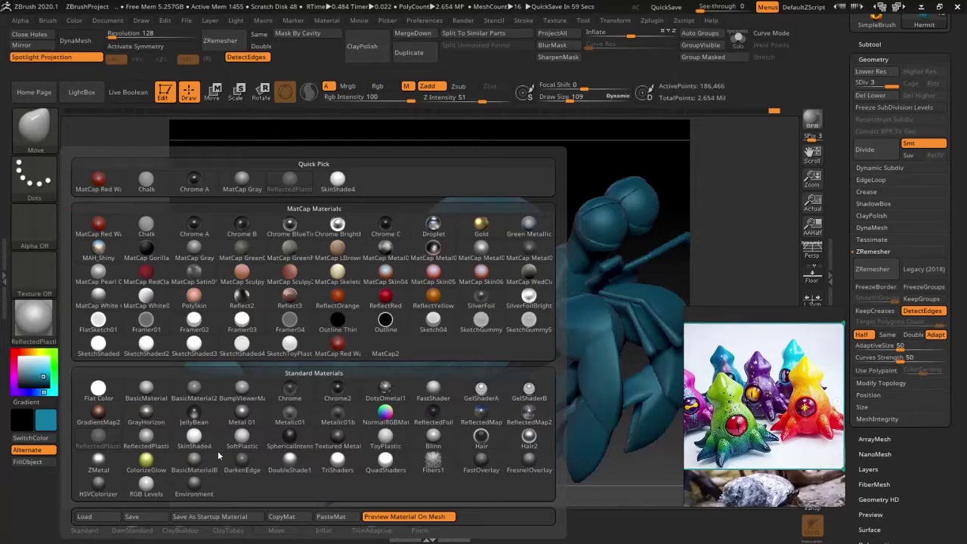
click(194, 465)
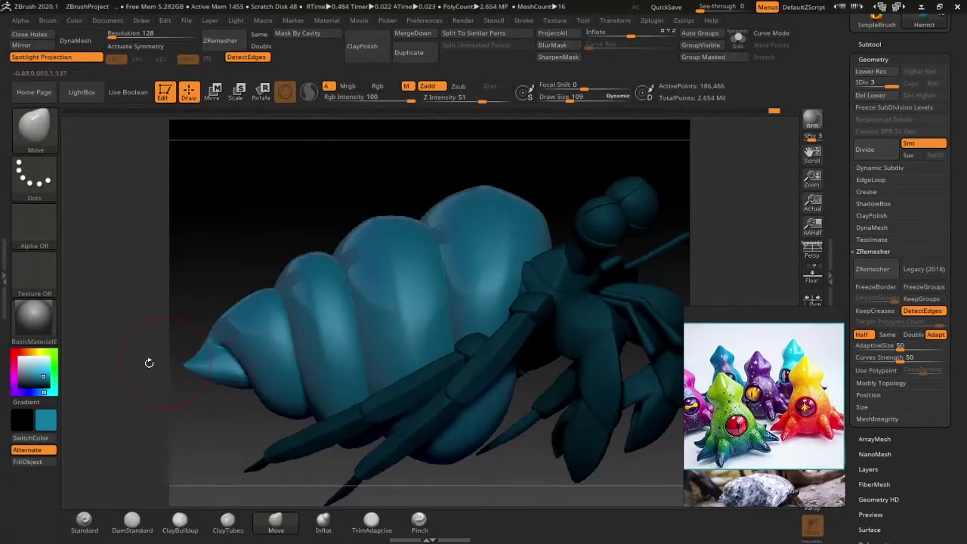
click(34, 317)
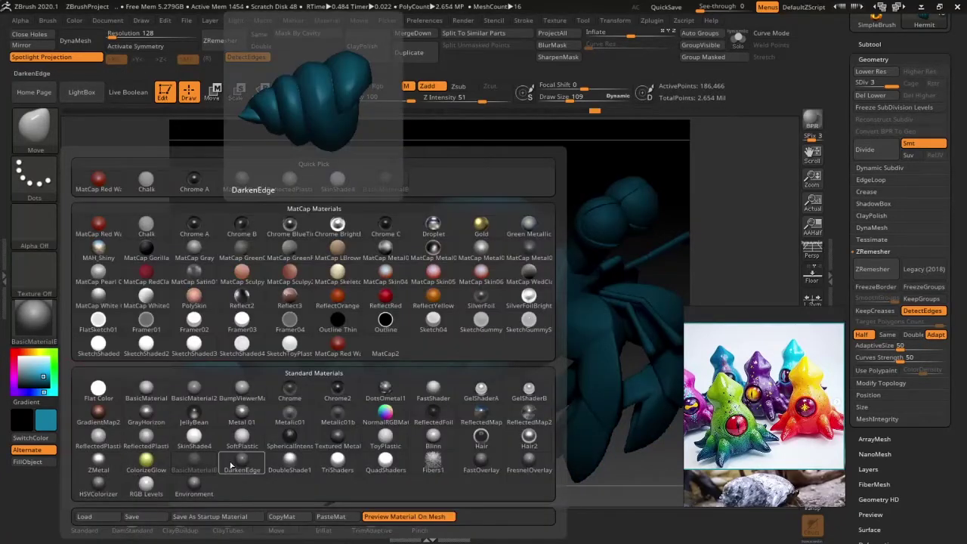
click(145, 438)
click(34, 317)
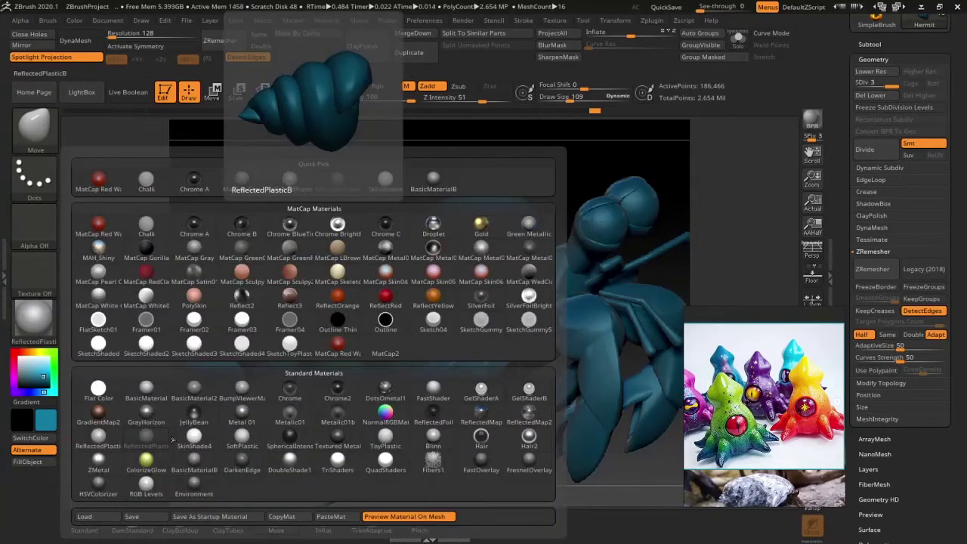
click(386, 436)
click(34, 318)
click(110, 446)
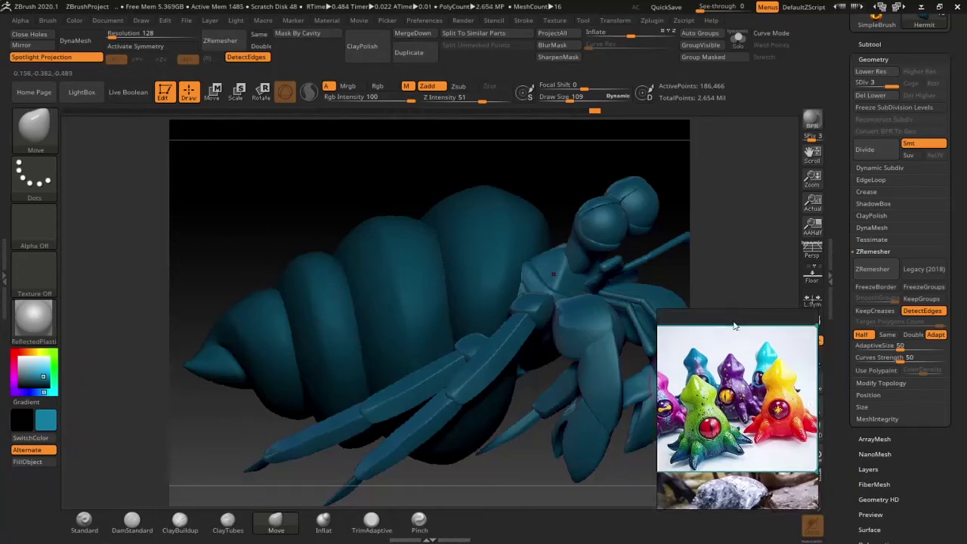
drag(764, 289, 786, 291)
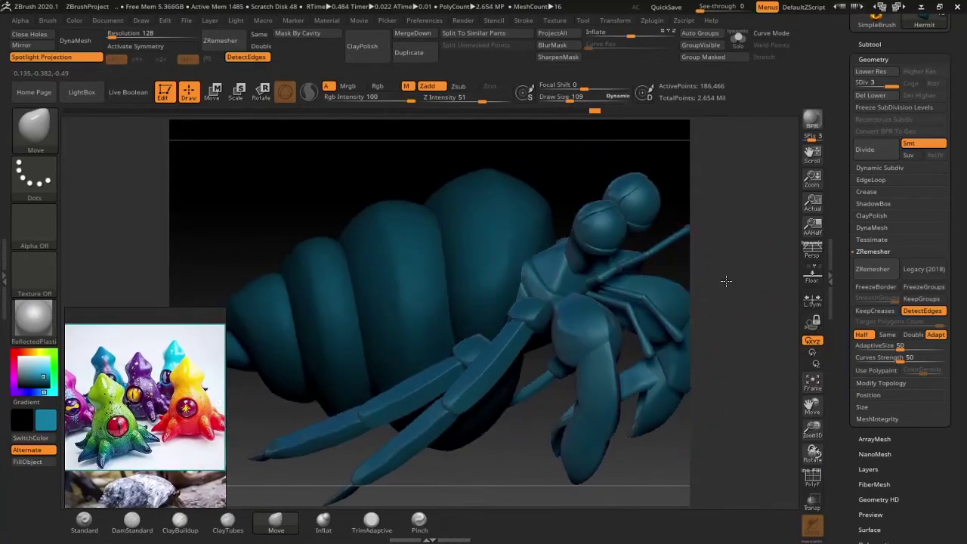
click(34, 317)
click(17, 323)
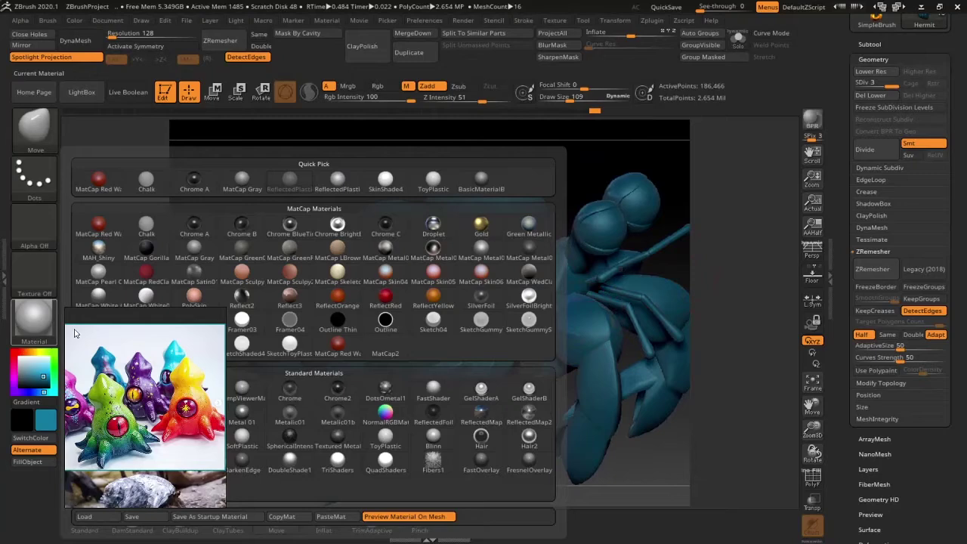
- Select the crab's body and legs subtool and choose a fill colour
alt+click(528, 352)
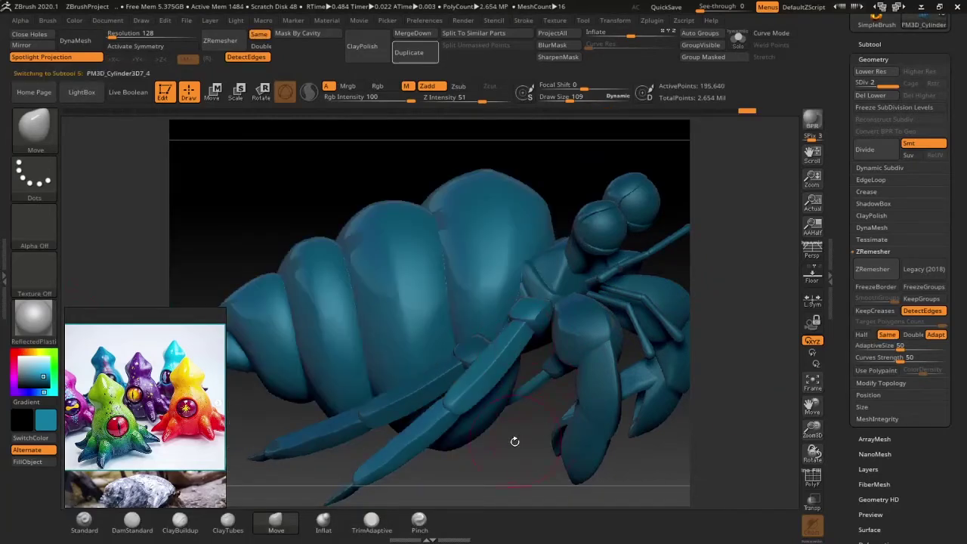
drag(514, 443, 538, 431)
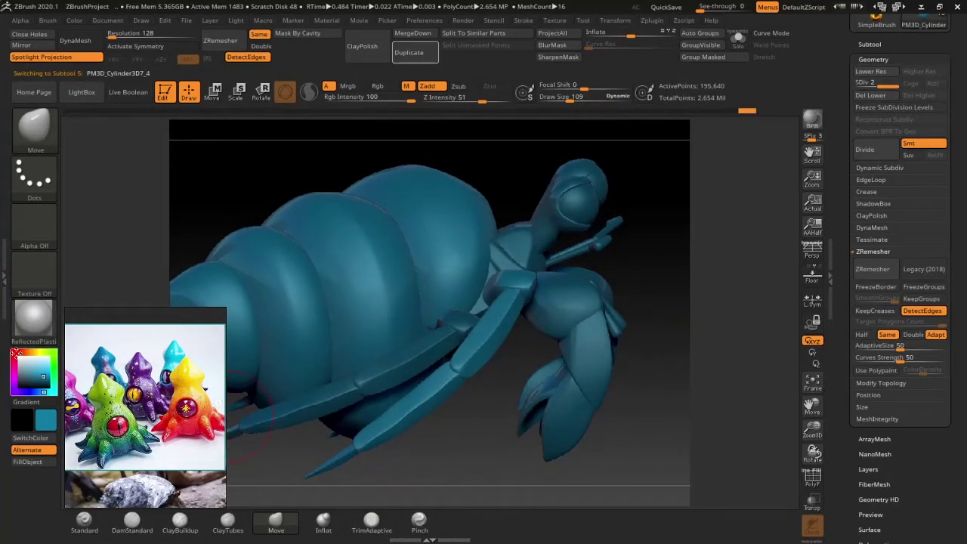
click(46, 373)
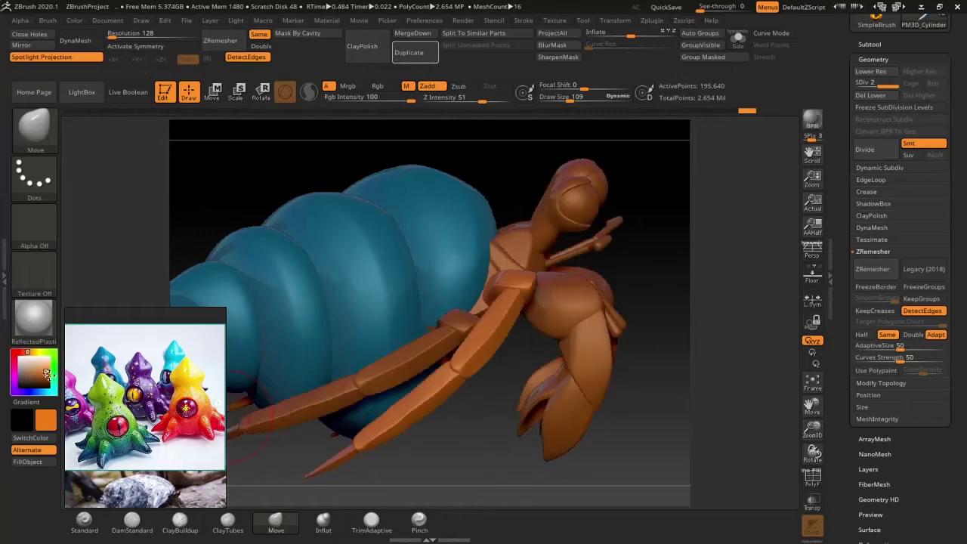
mouse_move(460, 448)
mouse_down()
mouse_move(544, 445)
mouse_move(476, 445)
mouse_up()
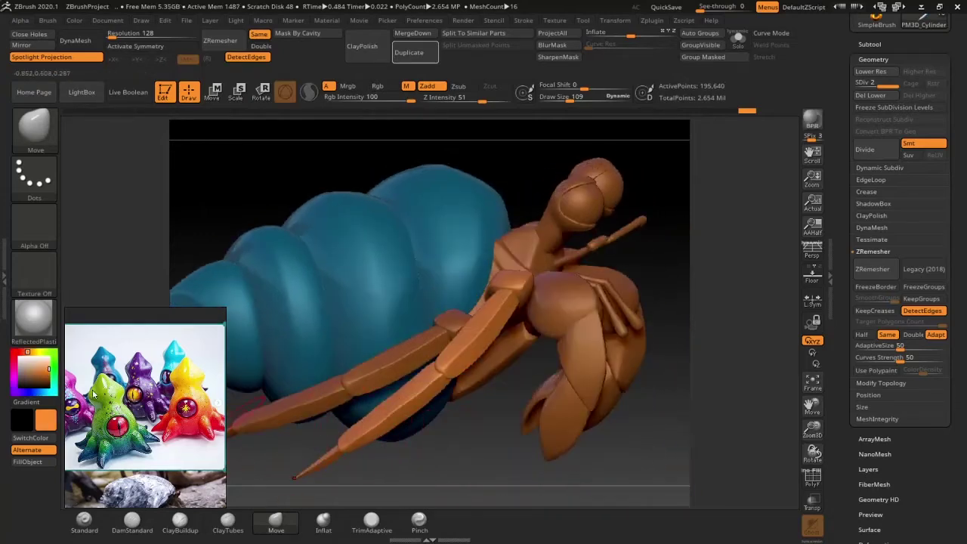
- Fill the long leg, a claw, the upper body and another leg with light grey
alt+click(475, 353)
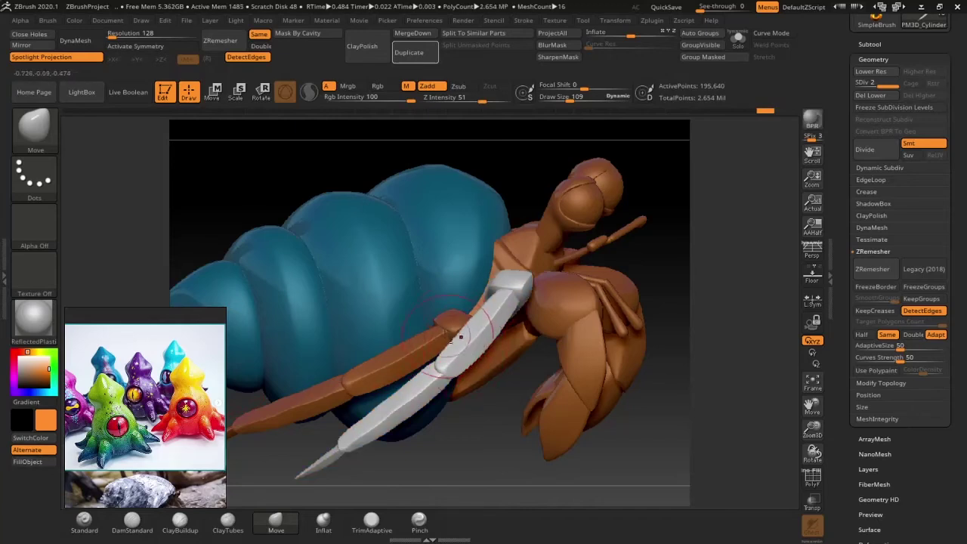
alt+click(448, 335)
click(46, 464)
alt+click(596, 336)
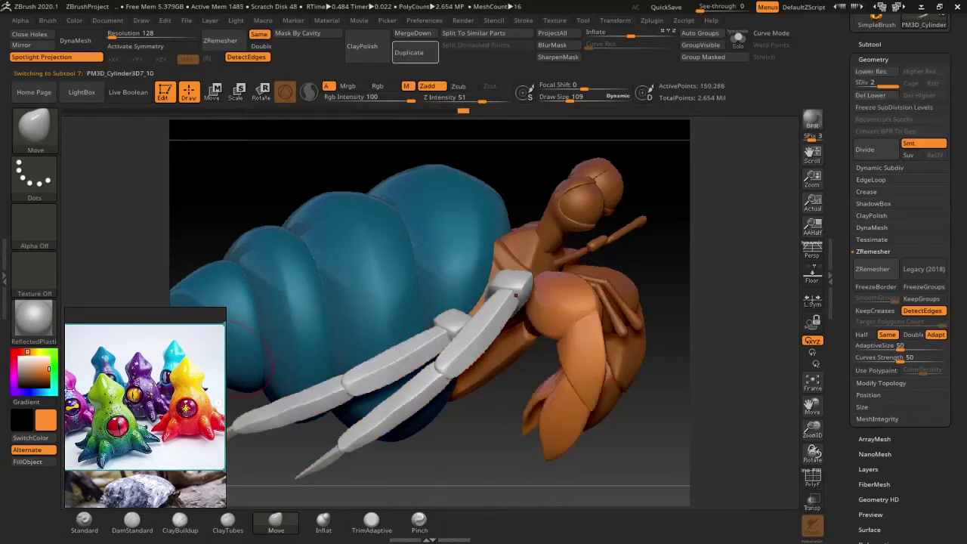
click(27, 462)
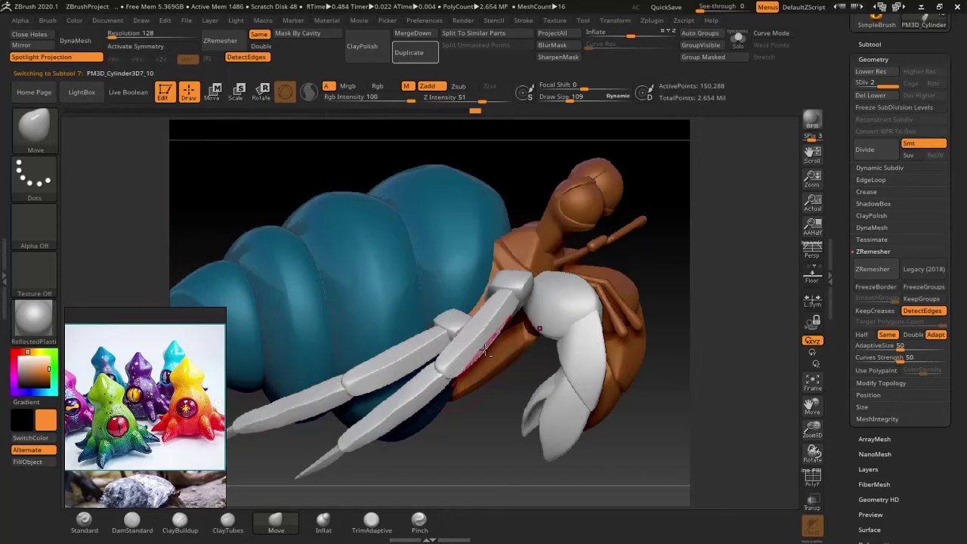
alt+click(529, 249)
click(27, 461)
alt+click(578, 355)
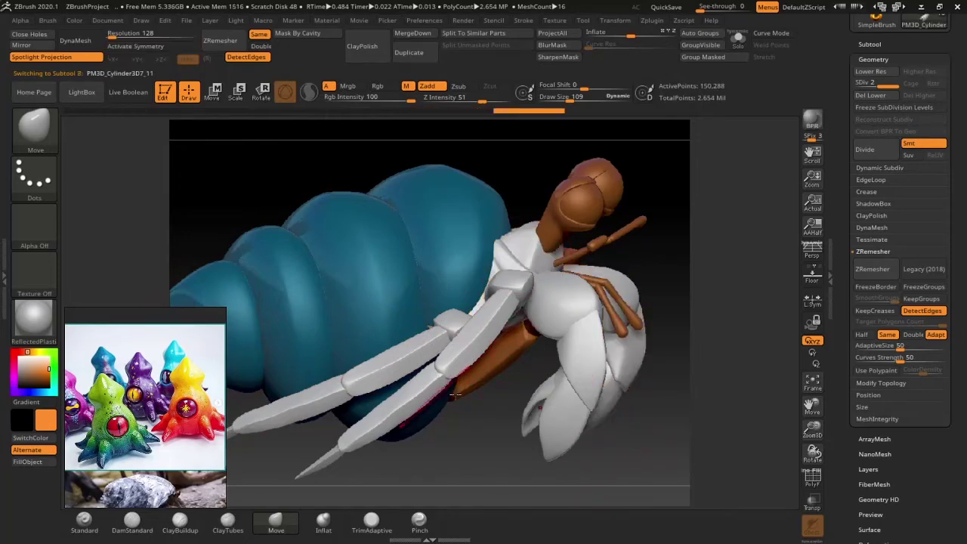
alt+click(491, 348)
- On the crab's other side, fill the arms and a thin antenna light grey
mouse_move(680, 438)
mouse_down()
mouse_move(666, 357)
mouse_move(597, 317)
mouse_up()
click(28, 462)
alt+click(575, 226)
click(27, 461)
alt+click(513, 377)
click(28, 462)
click(27, 462)
alt+click(540, 338)
- Fill the eye pieces and eye caps with light grey
click(28, 462)
alt+click(446, 342)
click(27, 462)
alt+click(499, 314)
click(27, 462)
alt+click(450, 342)
click(27, 462)
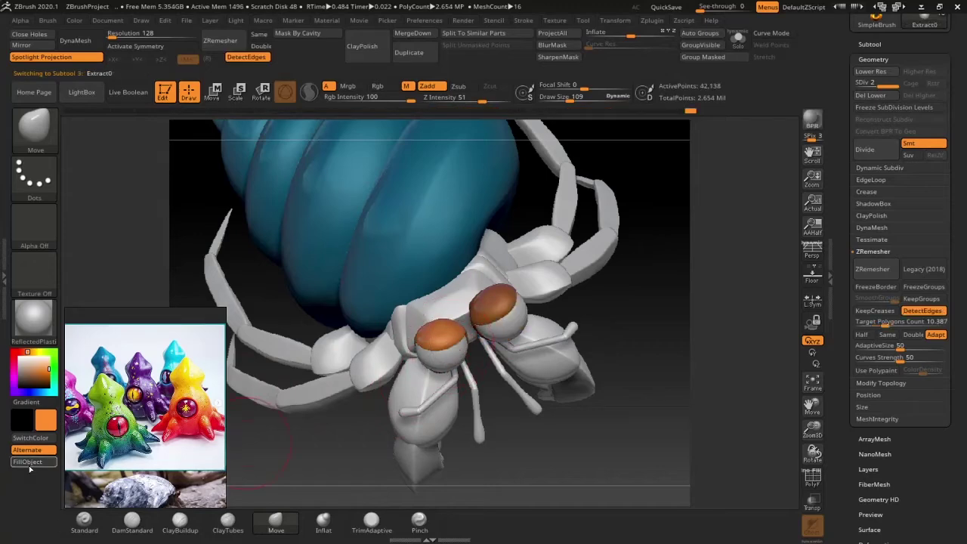
- Fill the extracted body piece light grey and switch painting to colour only (Rgb)
alt+click(495, 306)
click(27, 462)
drag(559, 440, 639, 313)
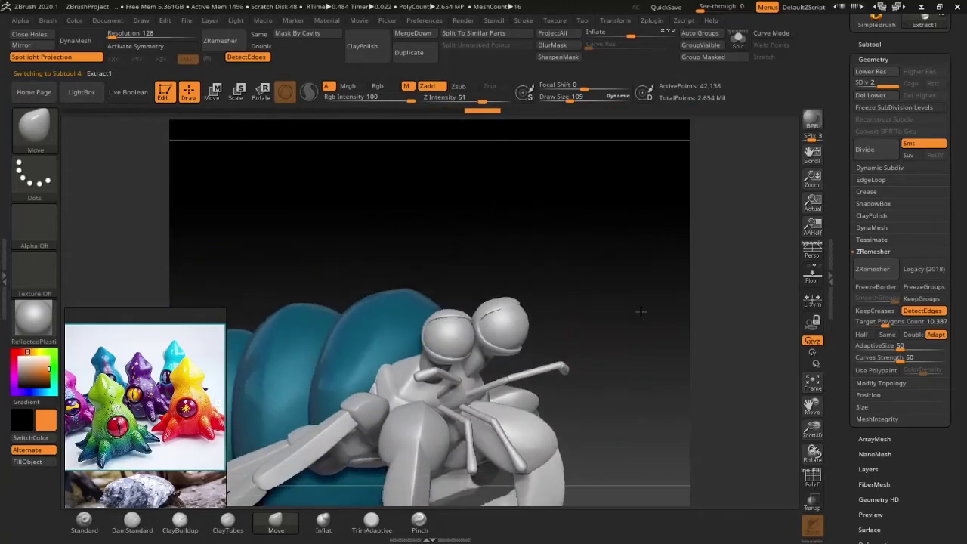
click(378, 85)
drag(355, 154, 504, 339)
mouse_move(710, 227)
mouse_down()
mouse_move(718, 274)
mouse_move(574, 249)
mouse_up()
- Fill the left eye cap and the front leg pieces orange
alt+click(529, 261)
click(27, 462)
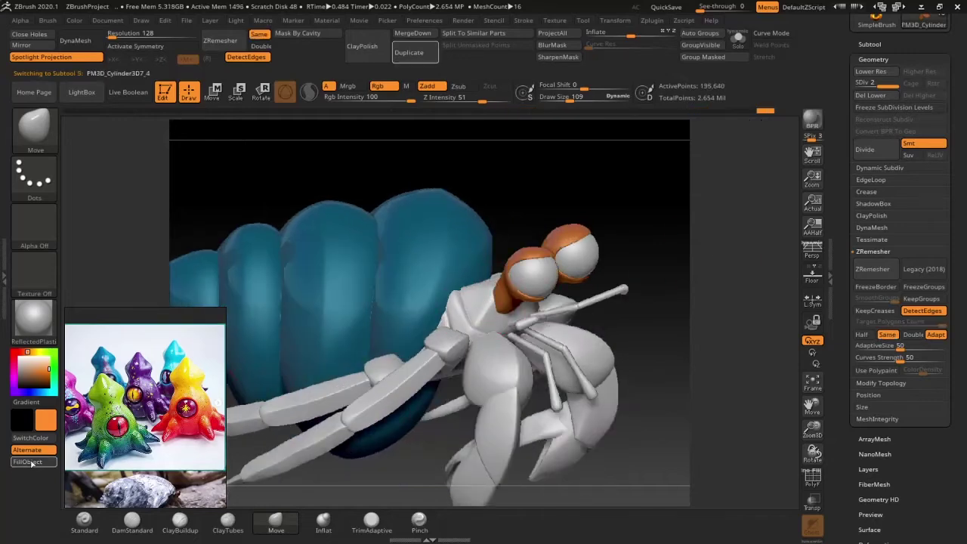
click(27, 462)
alt+click(340, 393)
click(27, 462)
alt+click(492, 407)
click(27, 461)
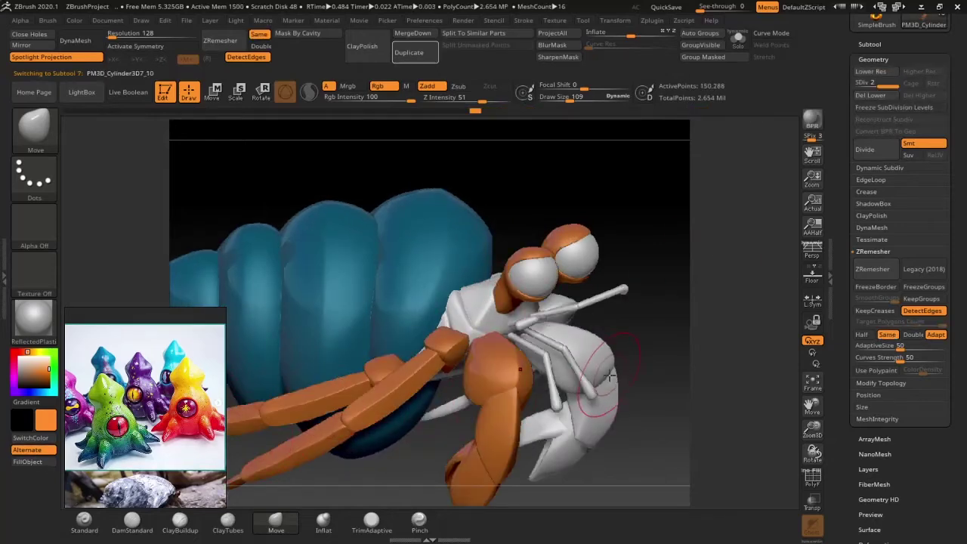
- Fill the grey leg on the left side and the crab's body orange
mouse_move(725, 453)
mouse_down()
mouse_move(619, 453)
mouse_move(642, 446)
mouse_up()
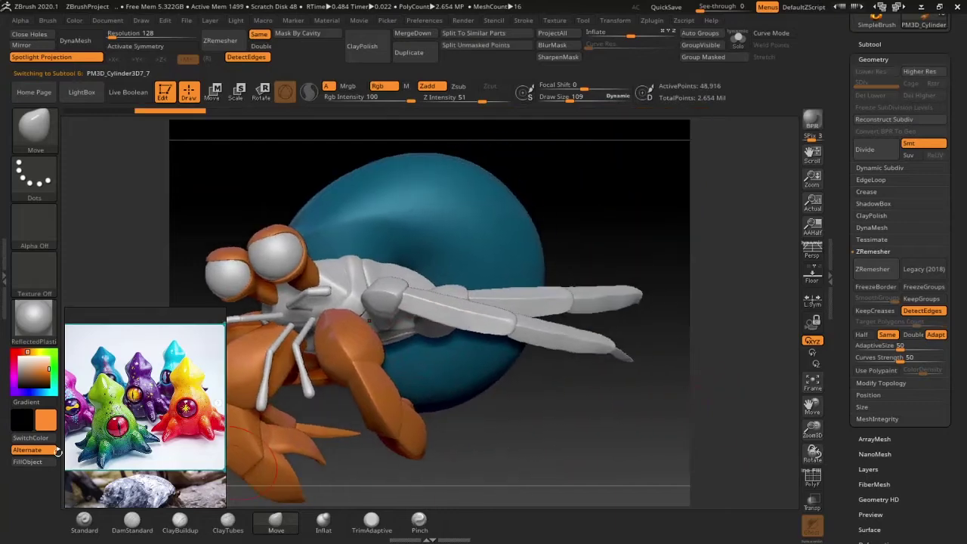
alt+click(536, 334)
click(27, 461)
alt+click(443, 345)
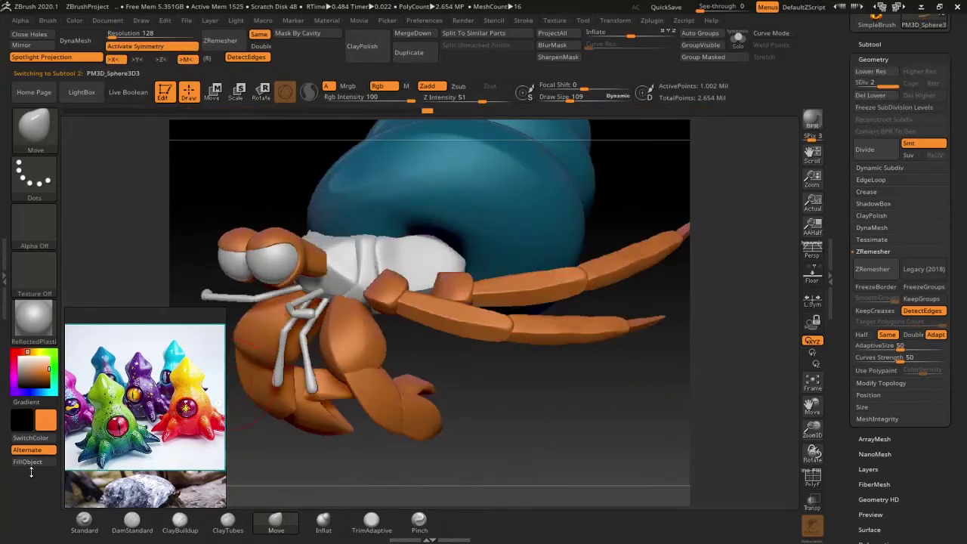
click(27, 461)
- Fill the right and left legs and the arm rod orange, then choose deep purple
drag(726, 453, 431, 363)
alt+click(431, 363)
click(27, 462)
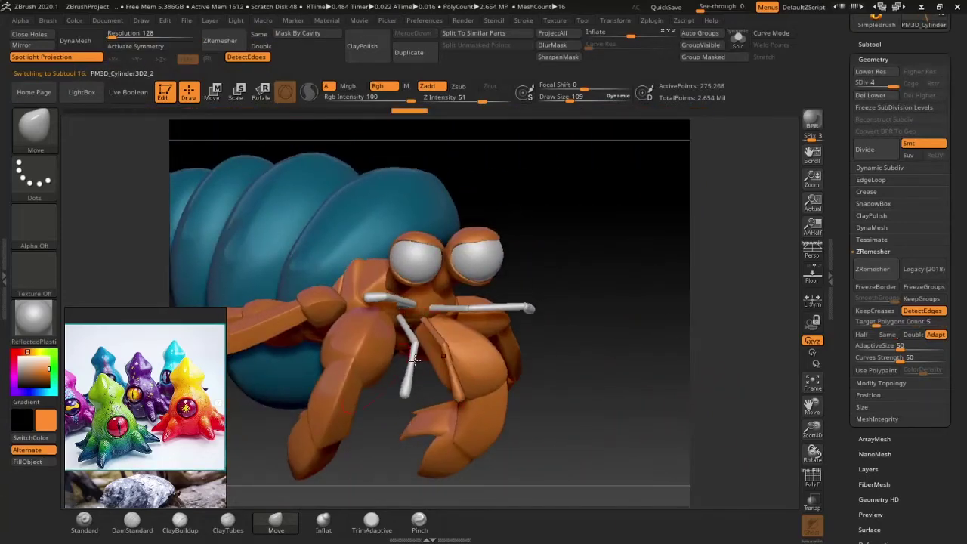
click(35, 465)
alt+click(487, 308)
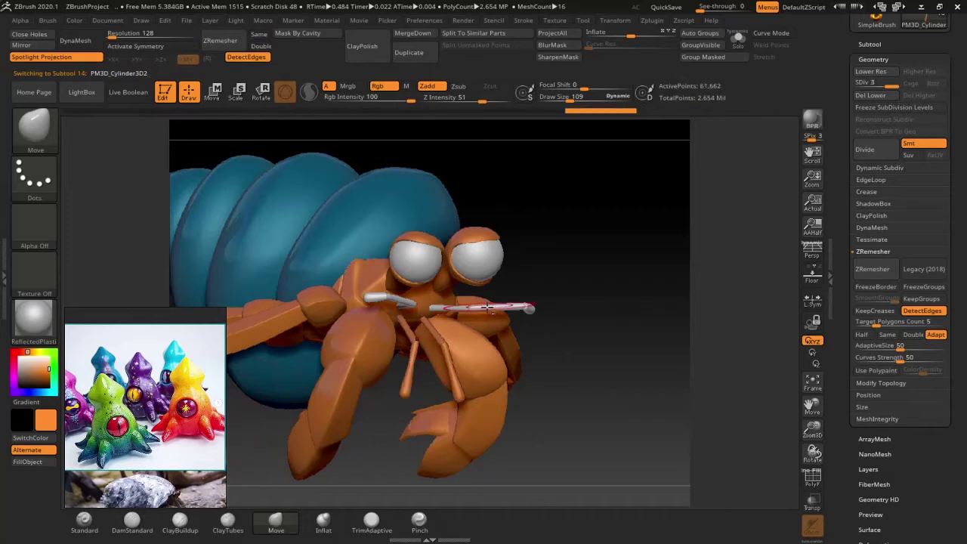
click(33, 462)
alt+click(422, 266)
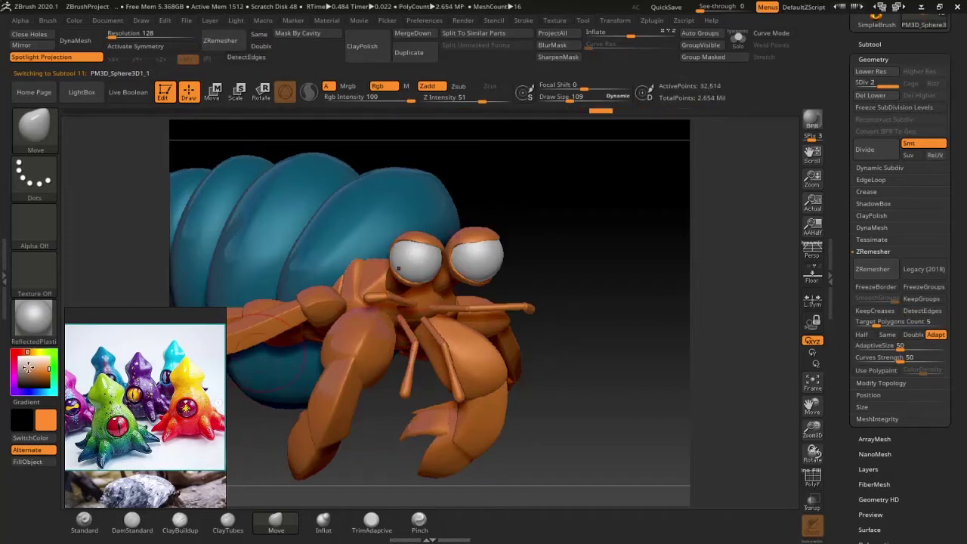
drag(27, 370, 6, 374)
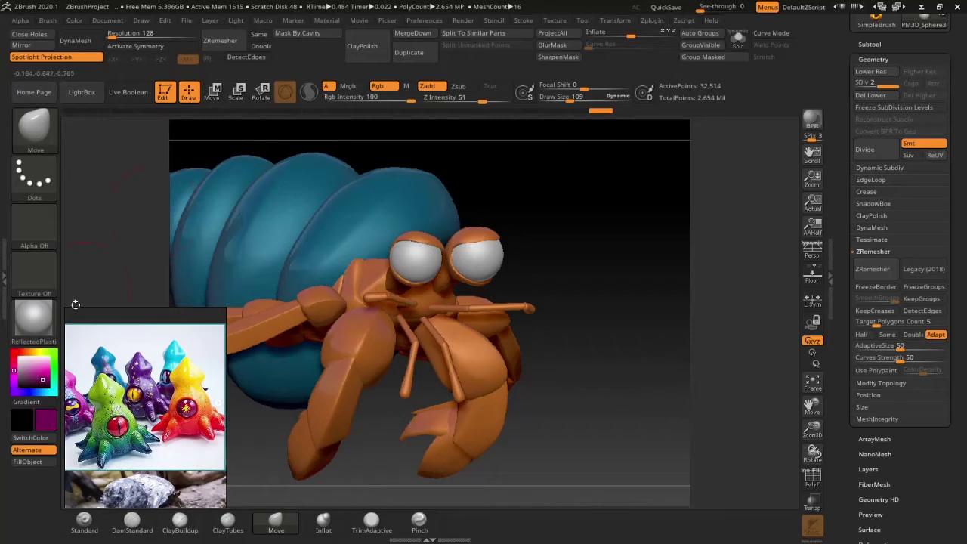
- Fill both eyeballs deep purple and zoom in on them
click(41, 462)
click(41, 461)
mouse_move(649, 332)
mouse_down()
mouse_move(658, 447)
mouse_move(658, 393)
mouse_move(475, 464)
mouse_move(518, 423)
mouse_up()
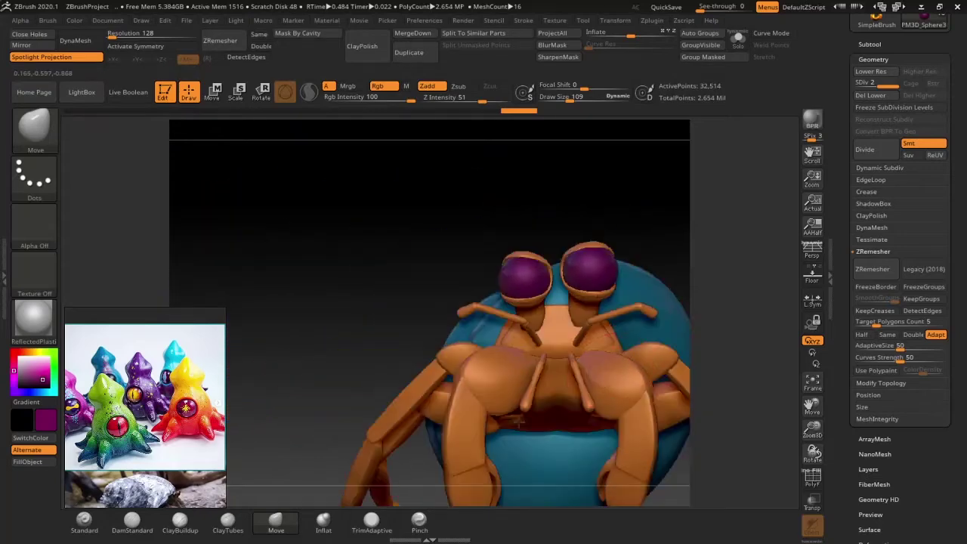
alt+drag(758, 348, 755, 321)
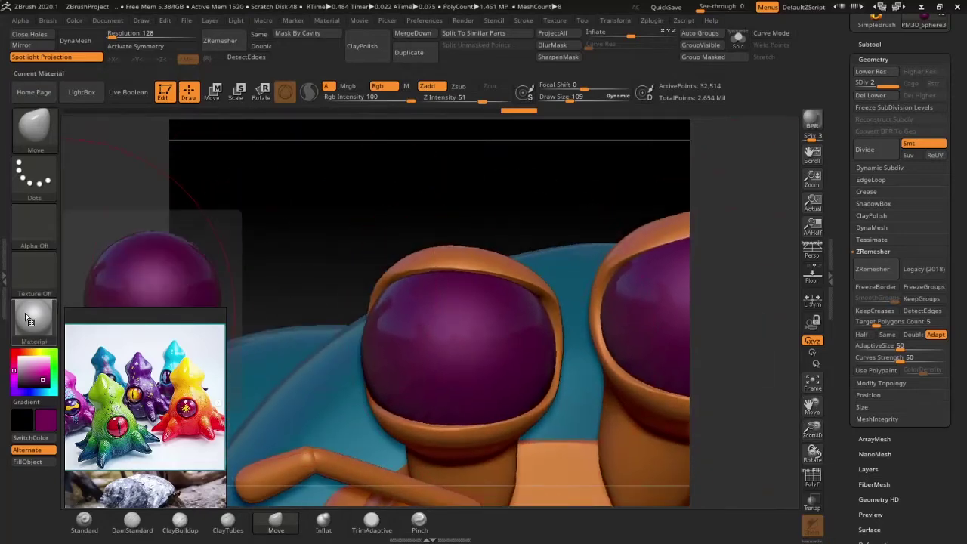
- Switch to a smaller Standard brush, disable Spotlight Projection and select the left eyeball
drag(572, 99, 559, 99)
key(b)
key(s)
key(t)
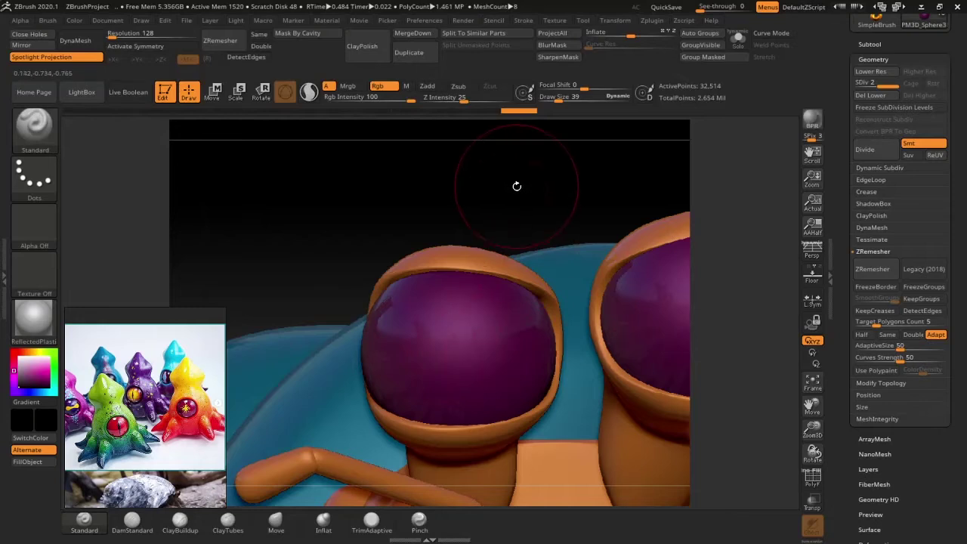
drag(516, 186, 528, 211)
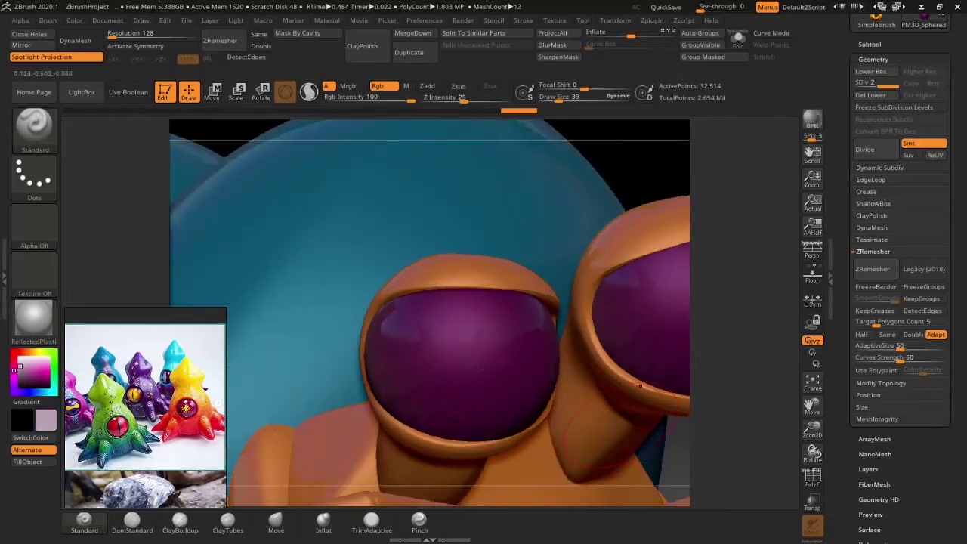
key(z)
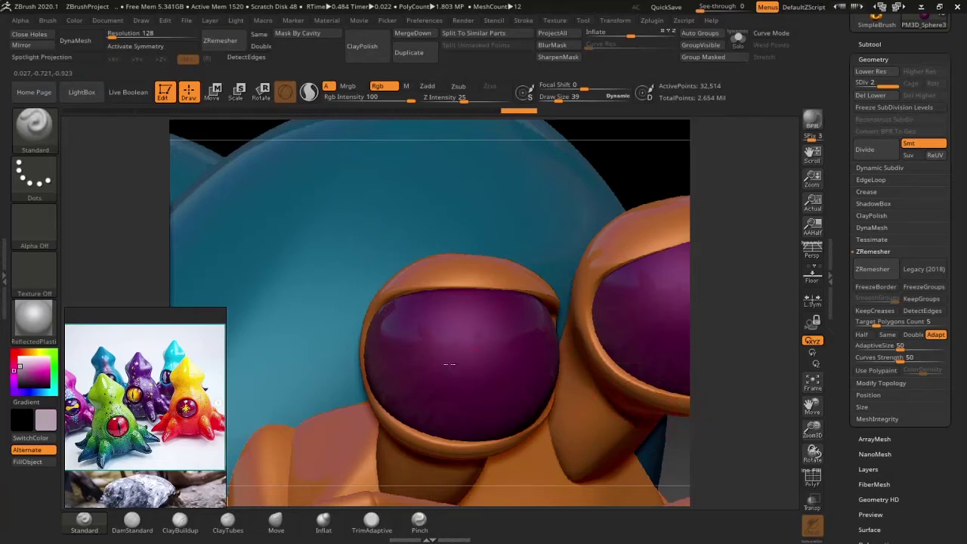
alt+click(539, 356)
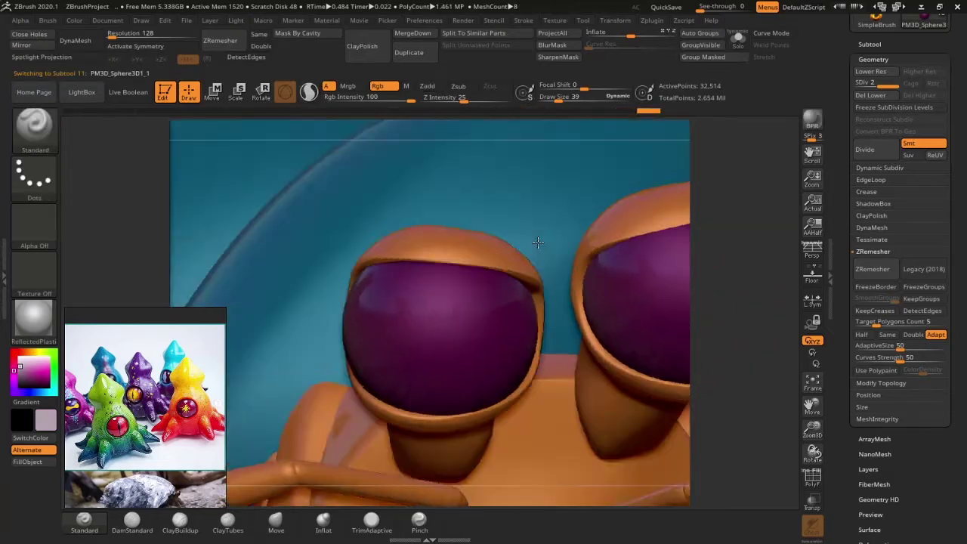
- Test-paint dark strokes and a splotch on the left eye with a smaller brush
drag(537, 242, 272, 291)
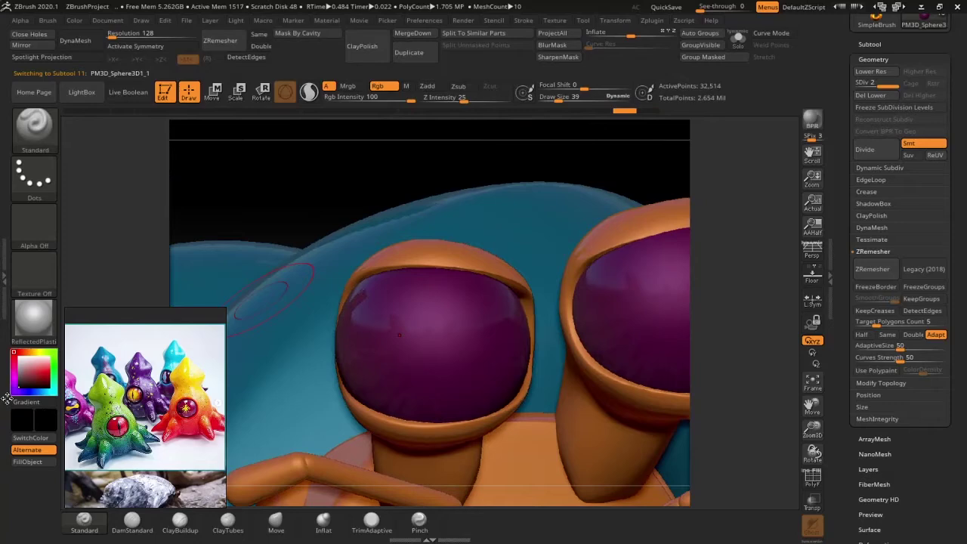
drag(585, 114, 563, 114)
mouse_move(395, 356)
mouse_down()
mouse_move(428, 380)
mouse_move(420, 325)
mouse_up()
right_drag(420, 325, 427, 338)
drag(427, 338, 448, 383)
mouse_move(449, 383)
right_down()
mouse_move(461, 363)
mouse_move(470, 385)
right_up()
mouse_move(369, 368)
right_down()
mouse_move(438, 393)
mouse_move(431, 410)
mouse_move(377, 363)
mouse_move(363, 325)
right_up()
- Try a yellow star on the left eye, then undo it and return to purple
click(37, 347)
mouse_move(405, 378)
mouse_down()
mouse_move(393, 408)
mouse_move(417, 333)
mouse_move(412, 389)
mouse_up()
key(ctrl+z)
key(ctrl+d)
click(27, 382)
key(ctrl+z)
key(ctrl+z)
key(ctrl+z)
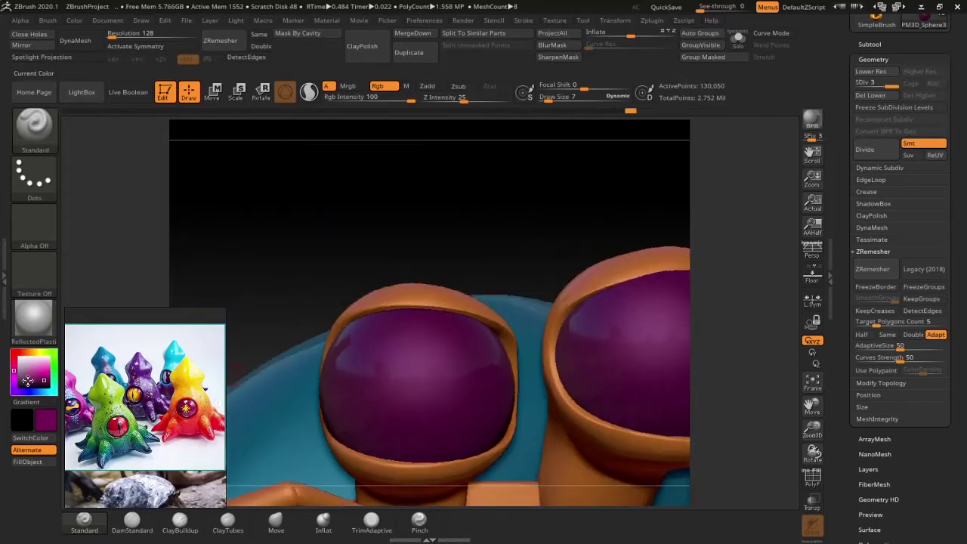
- Paint a yellow vertical stroke down the left eye and subdivide the eye mesh
right_drag(416, 365, 446, 344)
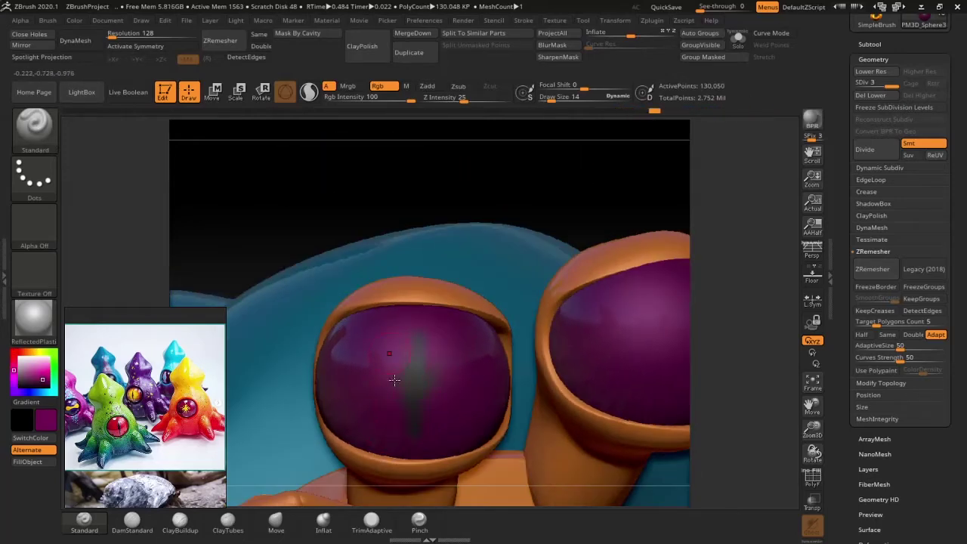
right_drag(394, 379, 408, 385)
click(48, 372)
click(39, 352)
drag(417, 347, 414, 438)
ctrl+right_drag(718, 355, 759, 354)
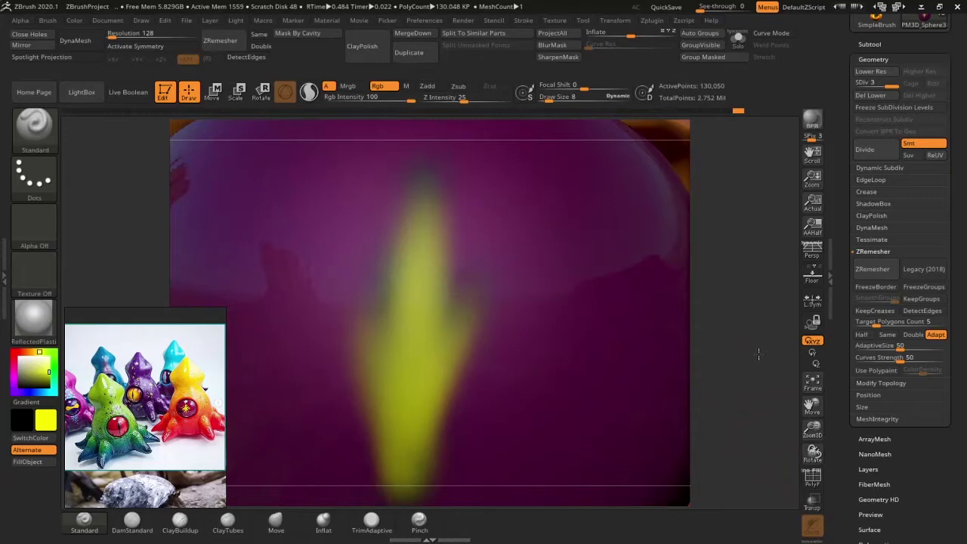
key(ctrl+d)
- Branch the yellow flame and edge its branches with dark purple strokes
key(v)
drag(468, 317, 518, 324)
ctrl+right_drag(518, 324, 446, 292)
mouse_move(446, 292)
mouse_down()
mouse_move(451, 275)
mouse_move(443, 352)
mouse_up()
drag(450, 250, 449, 186)
drag(446, 473, 473, 201)
mouse_move(473, 201)
ctrl+right_down()
mouse_move(484, 250)
mouse_move(456, 367)
mouse_move(453, 339)
ctrl+right_up()
drag(454, 338, 454, 216)
drag(391, 220, 339, 291)
mouse_move(339, 292)
right_down()
mouse_move(378, 392)
mouse_move(355, 257)
right_up()
drag(355, 257, 417, 213)
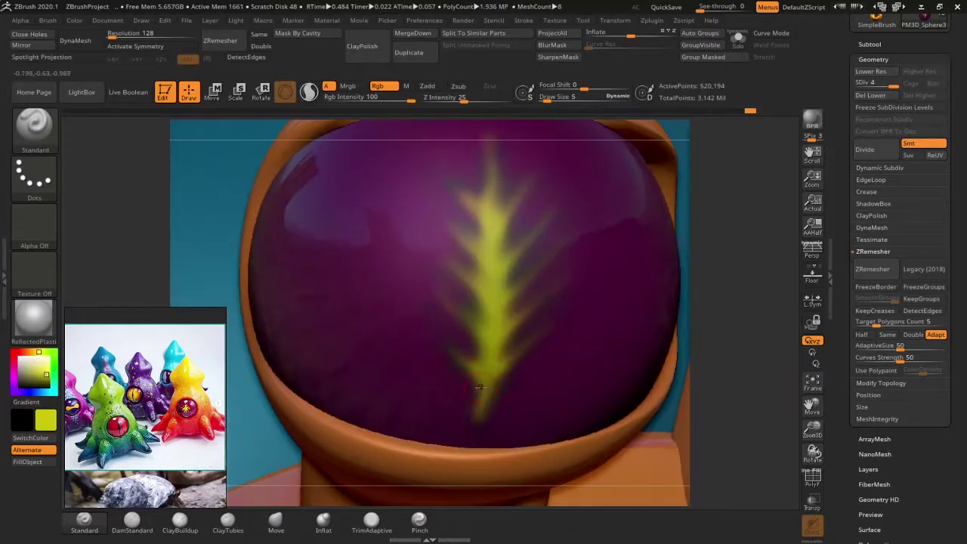
click(420, 344)
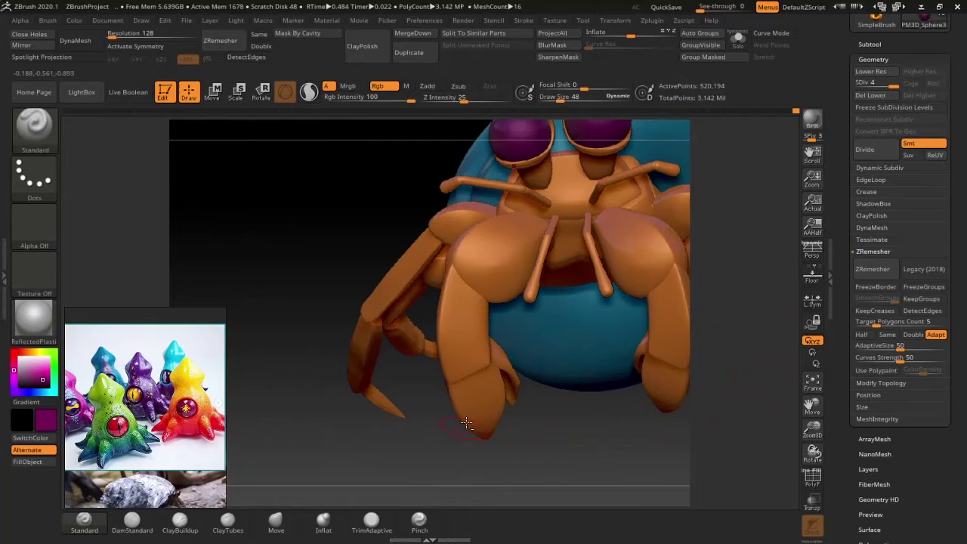
- With bright red, paint fading tips on the claws and legs from several angles
drag(363, 196, 227, 302)
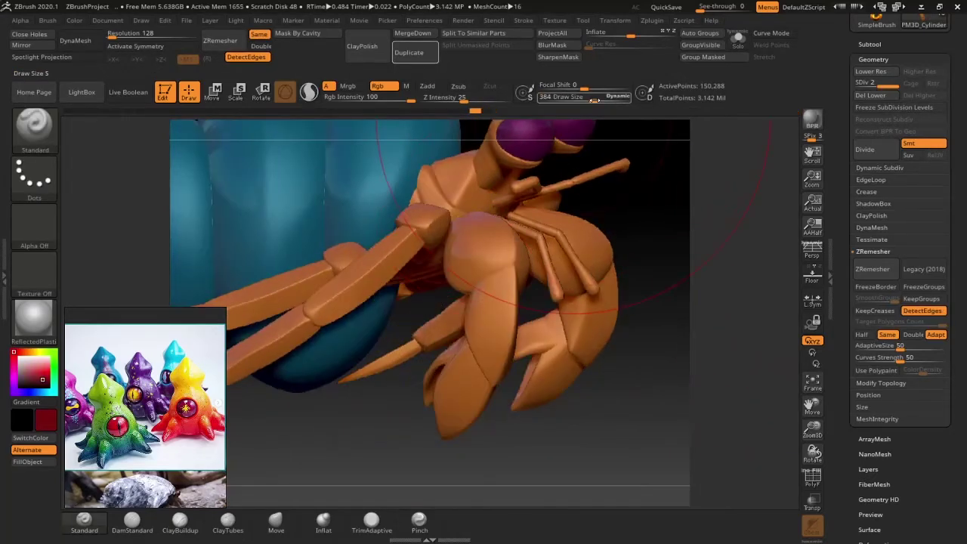
click(53, 368)
drag(393, 363, 486, 365)
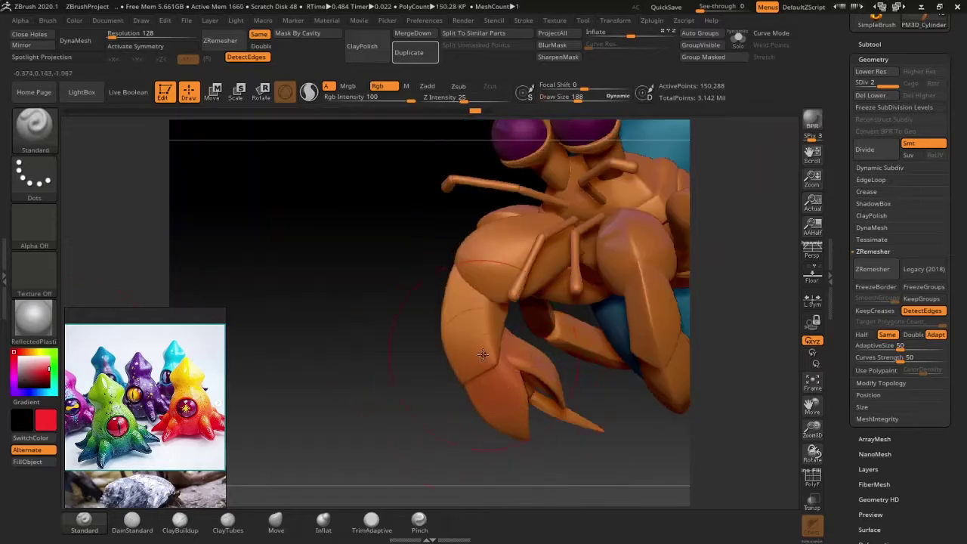
mouse_move(460, 423)
mouse_down()
mouse_move(581, 412)
mouse_move(587, 374)
mouse_move(371, 415)
mouse_up()
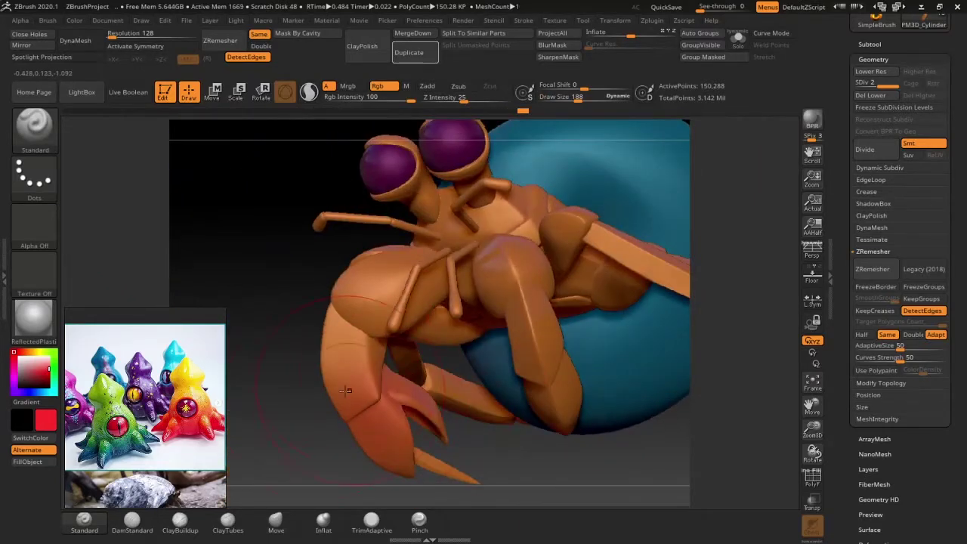
drag(346, 378, 492, 336)
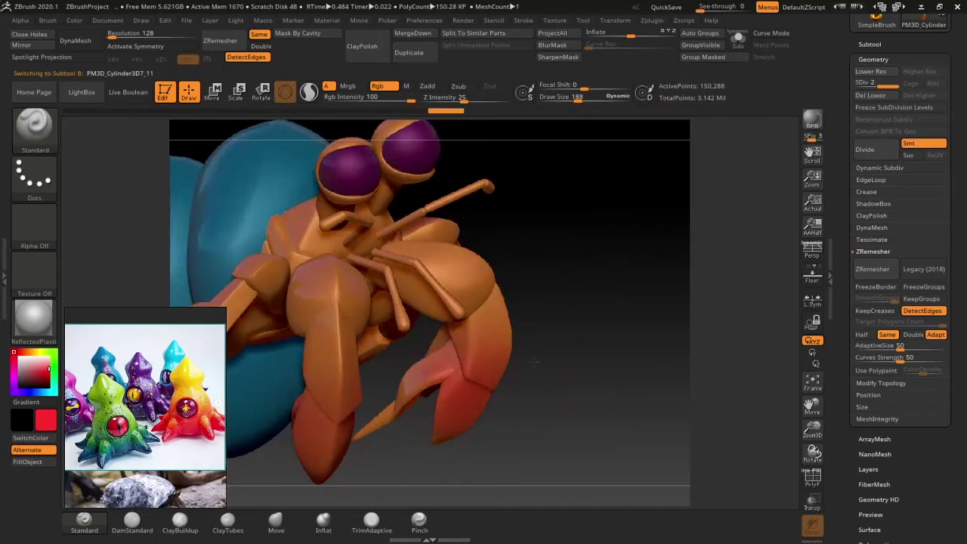
drag(535, 362, 666, 187)
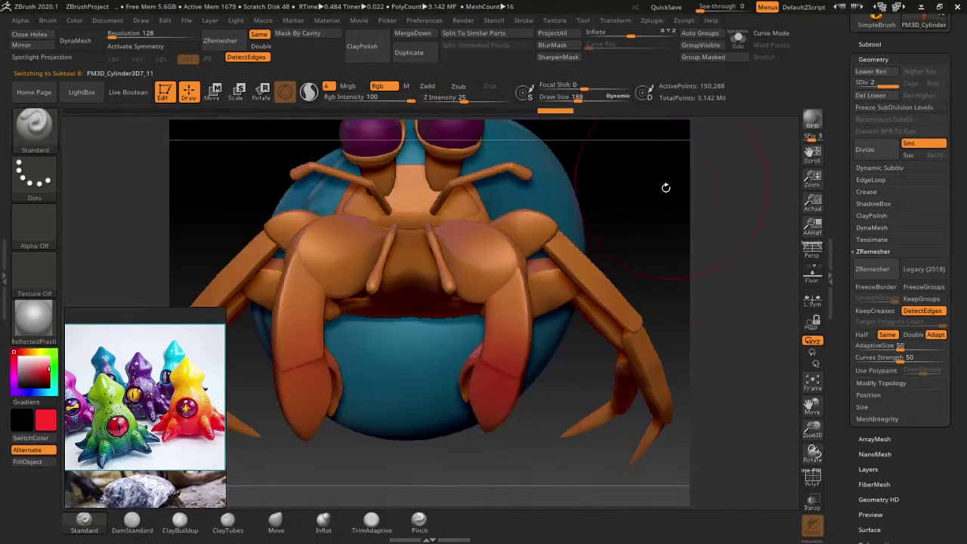
mouse_move(666, 188)
mouse_down()
mouse_move(481, 446)
mouse_move(389, 344)
mouse_up()
mouse_move(438, 444)
mouse_down()
mouse_move(478, 396)
mouse_move(600, 430)
mouse_move(582, 446)
mouse_move(596, 458)
mouse_move(654, 403)
mouse_up()
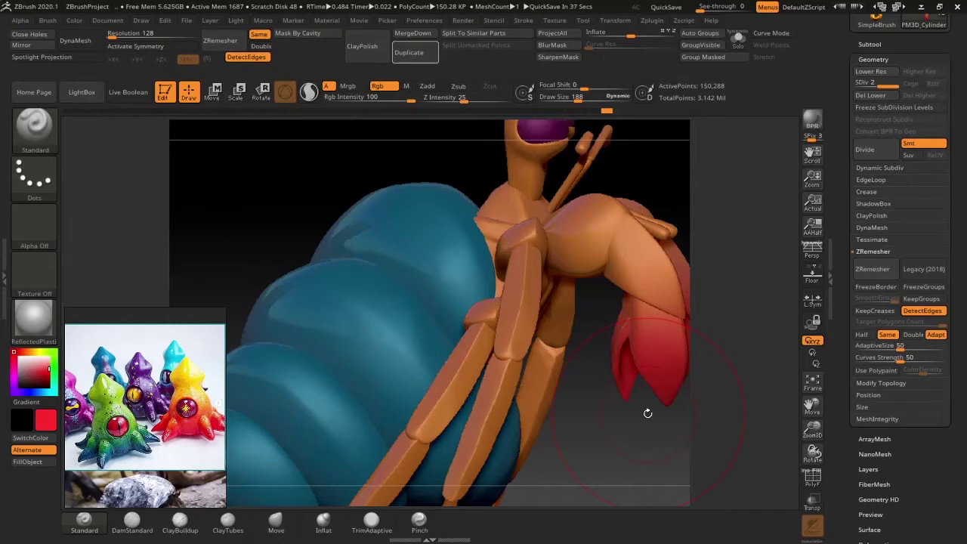
mouse_move(648, 414)
mouse_down()
mouse_move(456, 356)
mouse_move(518, 392)
mouse_move(619, 276)
mouse_move(371, 443)
mouse_move(427, 396)
mouse_move(352, 318)
mouse_up()
mouse_move(423, 278)
mouse_down()
mouse_move(397, 341)
mouse_move(485, 361)
mouse_up()
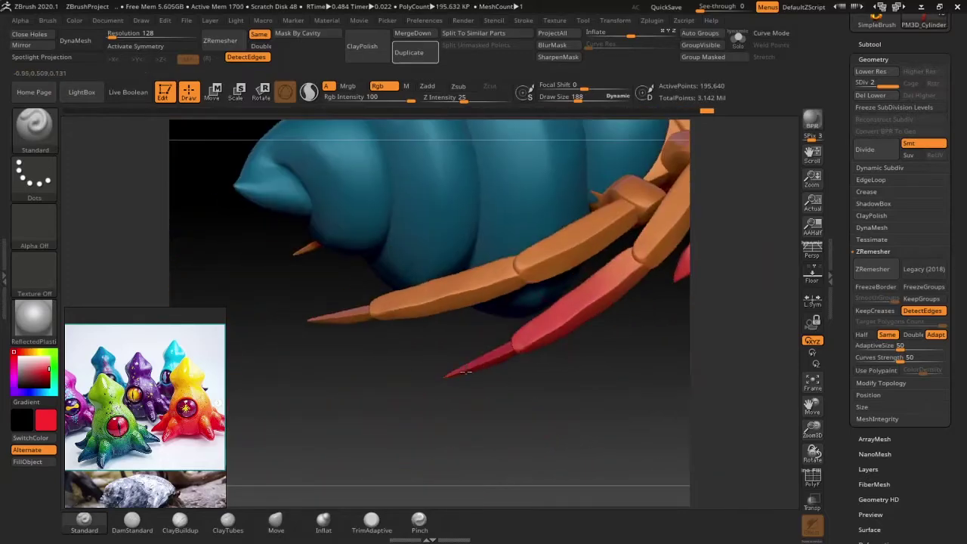
- Select the leg subtool and orbit to view the crab's side and eyes
alt+click(344, 321)
drag(703, 363, 831, 222)
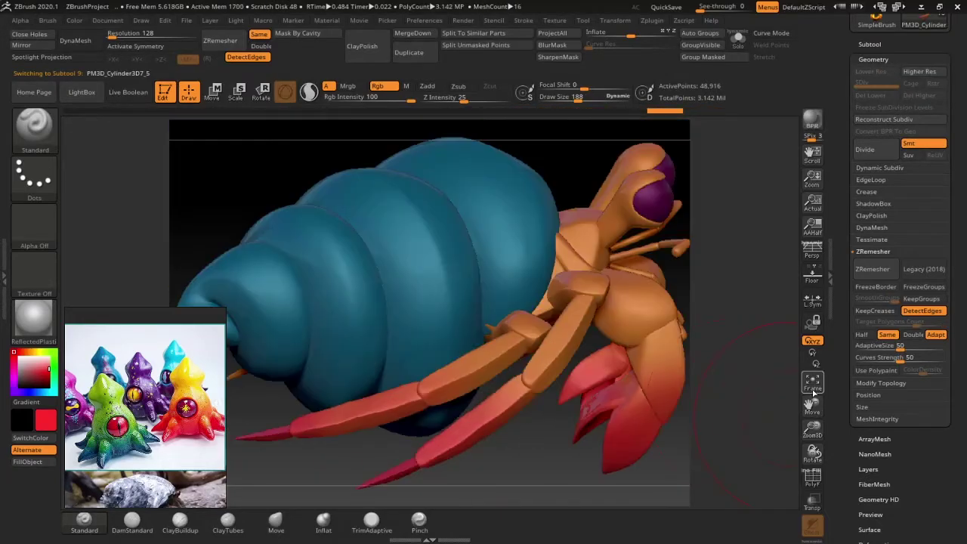
scroll(899, 302, up, 5)
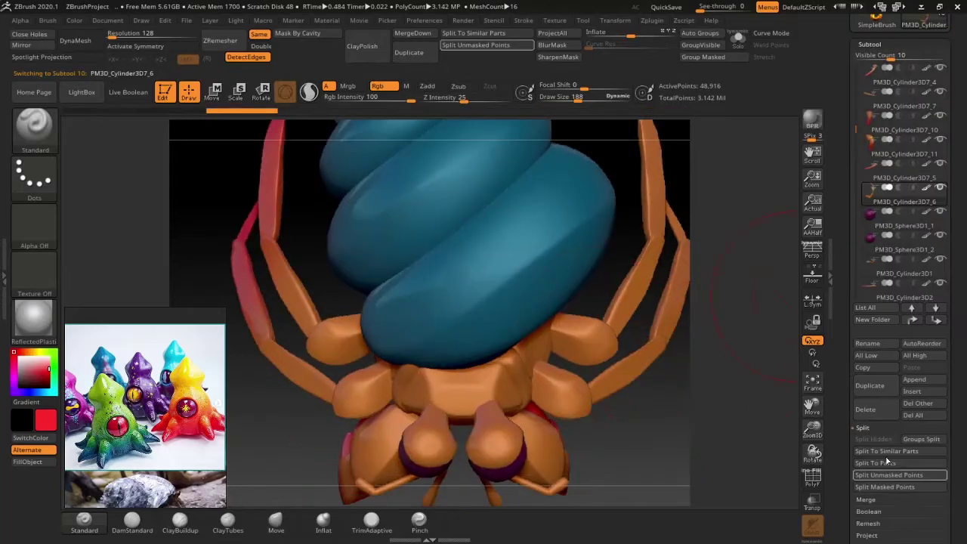
click(866, 409)
drag(673, 451, 529, 423)
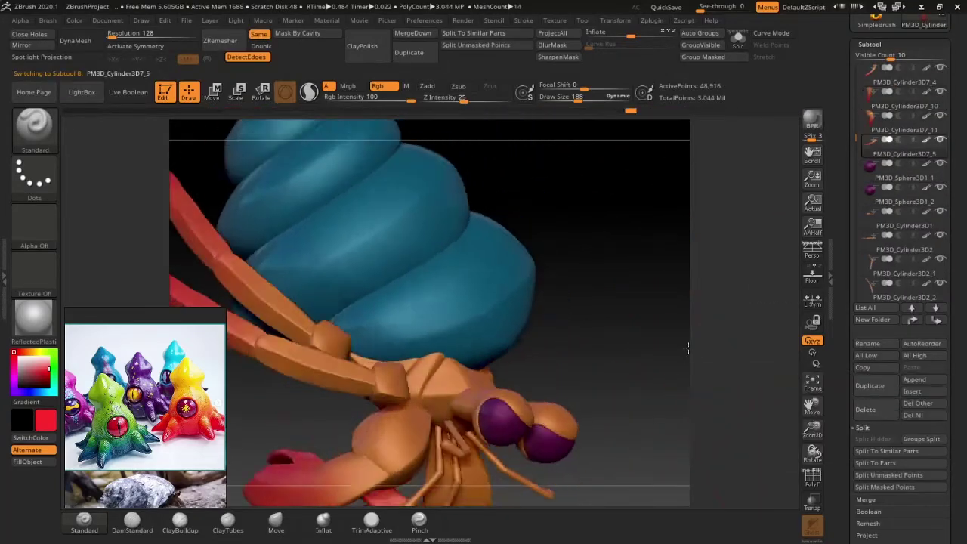
mouse_move(593, 287)
mouse_down()
mouse_move(313, 352)
mouse_move(657, 151)
mouse_move(661, 350)
mouse_up()
- Select the crab body subtool and inspect it from side, underside and front angles
alt+click(457, 287)
mouse_move(457, 287)
mouse_down()
mouse_move(529, 250)
mouse_move(490, 278)
mouse_up()
mouse_move(627, 219)
mouse_down()
mouse_move(632, 194)
mouse_move(551, 201)
mouse_move(470, 264)
mouse_up()
drag(634, 262, 360, 279)
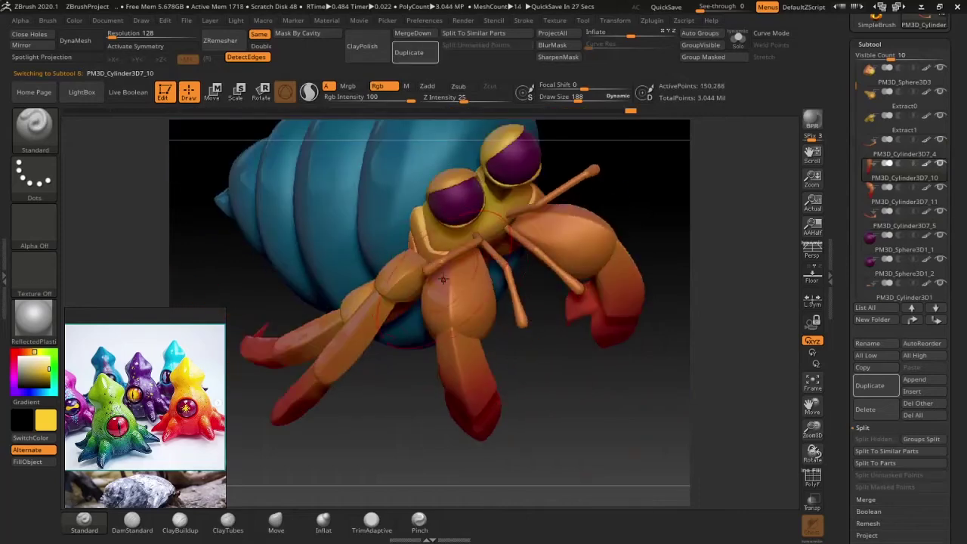
drag(463, 258, 462, 282)
mouse_move(682, 225)
mouse_down()
mouse_move(593, 266)
mouse_move(624, 285)
mouse_move(639, 205)
mouse_move(668, 343)
mouse_move(410, 283)
mouse_move(83, 164)
mouse_up()
mouse_move(718, 196)
mouse_down()
mouse_move(631, 274)
mouse_move(391, 298)
mouse_up()
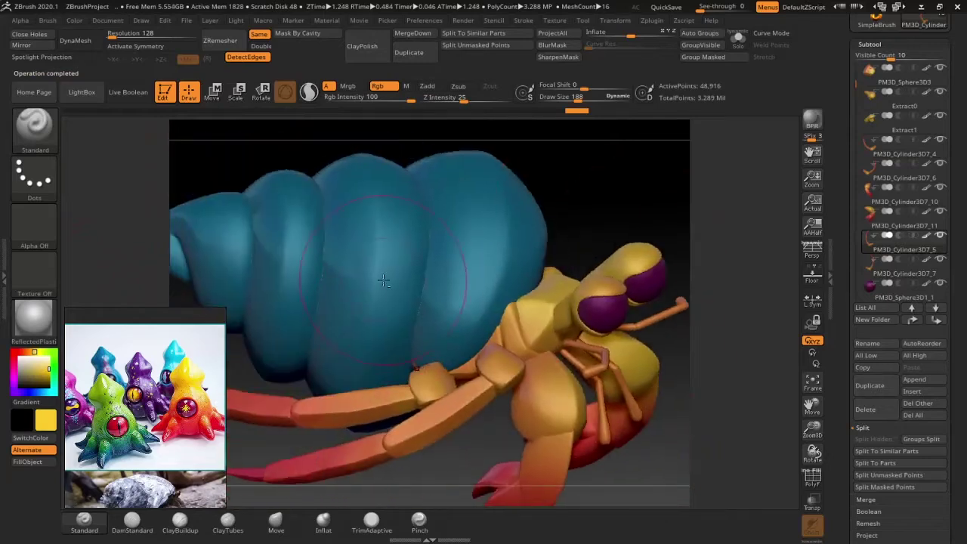
- Select the shell and fill it entirely with a darker blue
alt+click(375, 340)
click(43, 377)
click(44, 460)
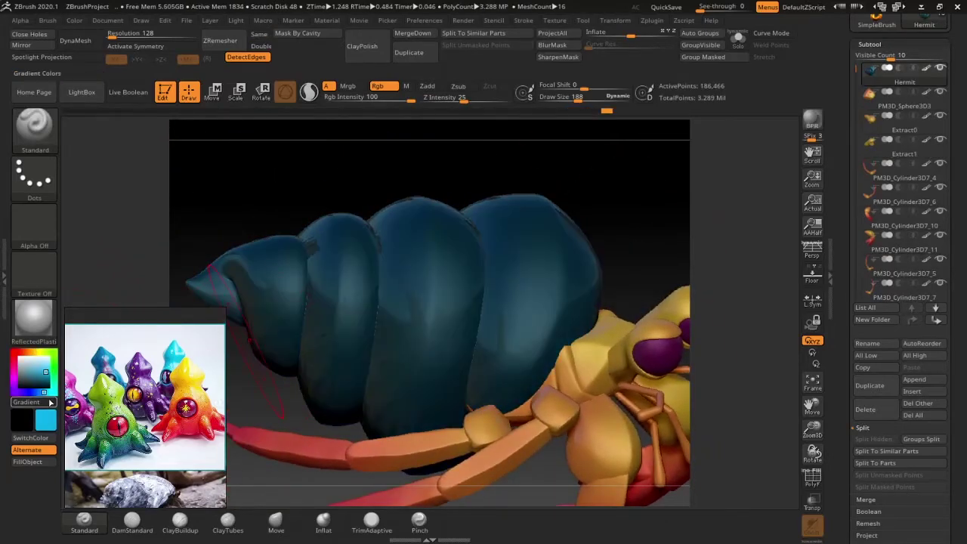
mouse_move(591, 207)
mouse_down()
mouse_move(509, 246)
mouse_move(598, 253)
mouse_move(587, 309)
mouse_up()
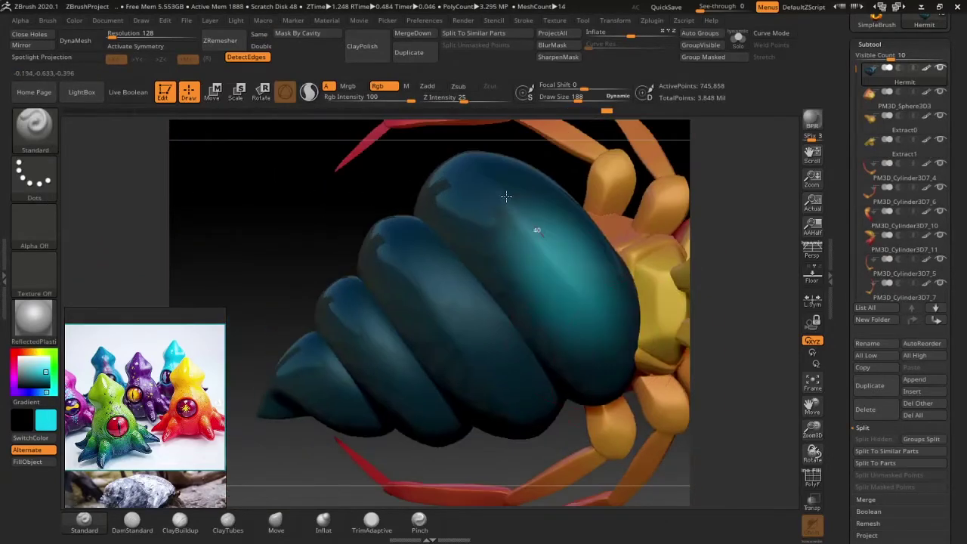
- Solo the shell, shade its underside purple, then bring back the whole crab
click(738, 36)
mouse_move(406, 173)
mouse_down()
mouse_move(615, 210)
mouse_move(389, 319)
mouse_up()
mouse_move(528, 436)
mouse_down()
mouse_move(751, 337)
mouse_move(564, 396)
mouse_up()
mouse_move(242, 442)
mouse_down()
mouse_move(385, 432)
mouse_move(494, 256)
mouse_up()
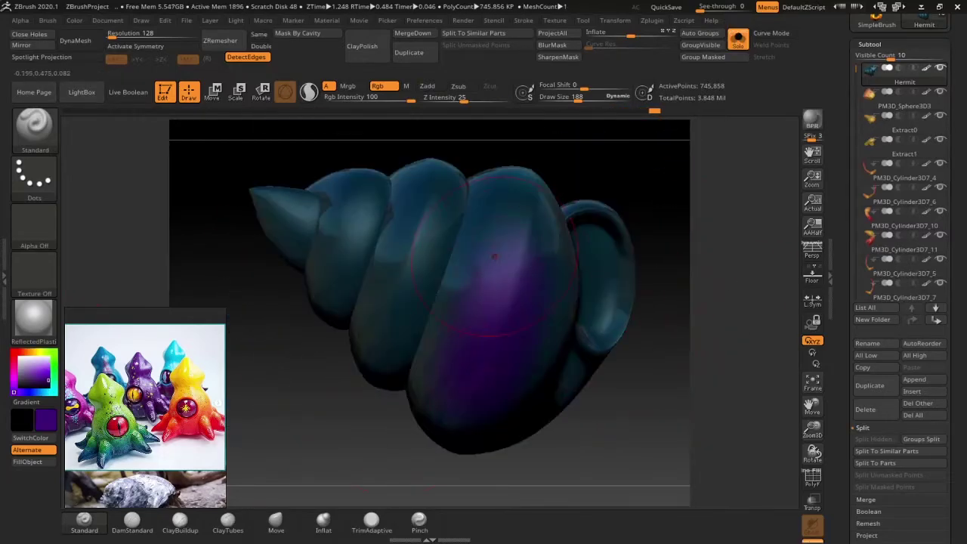
drag(602, 288, 491, 394)
mouse_move(334, 316)
mouse_down()
mouse_move(600, 358)
mouse_move(607, 312)
mouse_move(628, 375)
mouse_move(487, 426)
mouse_up()
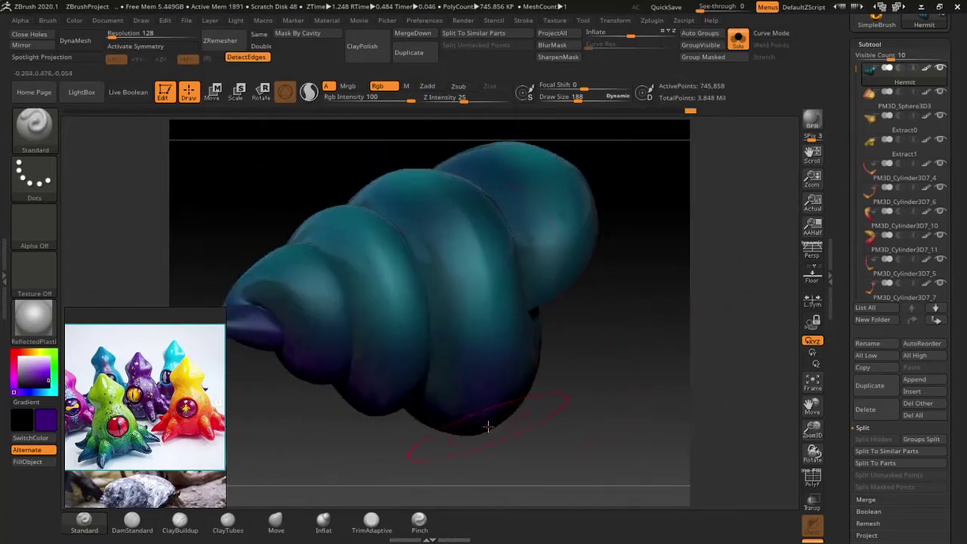
mouse_move(469, 360)
mouse_down()
mouse_move(714, 299)
mouse_move(372, 253)
mouse_up()
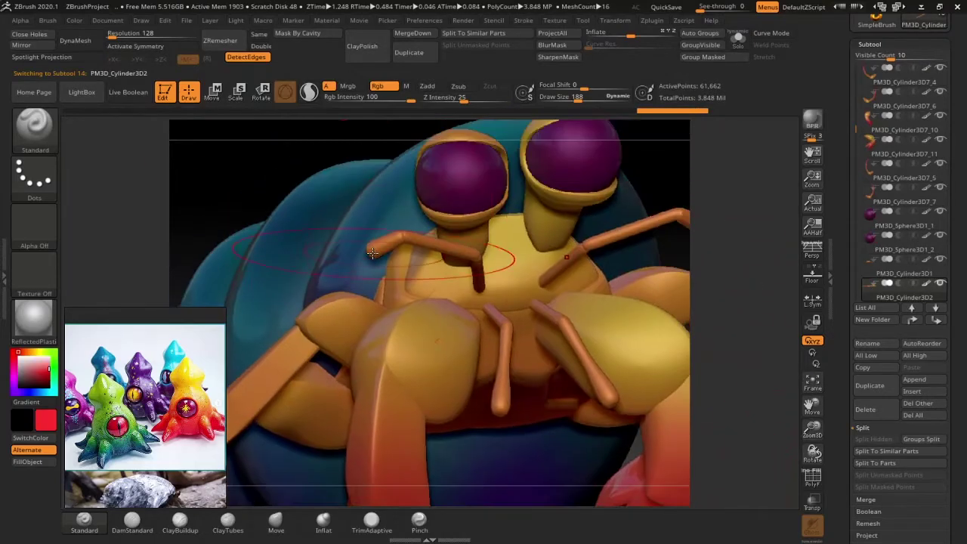
- Select the left eye, zoom in, and paint a pale pink streak down its middle
mouse_move(371, 251)
mouse_down()
mouse_move(748, 373)
mouse_move(804, 410)
mouse_move(801, 476)
mouse_up()
alt+click(411, 370)
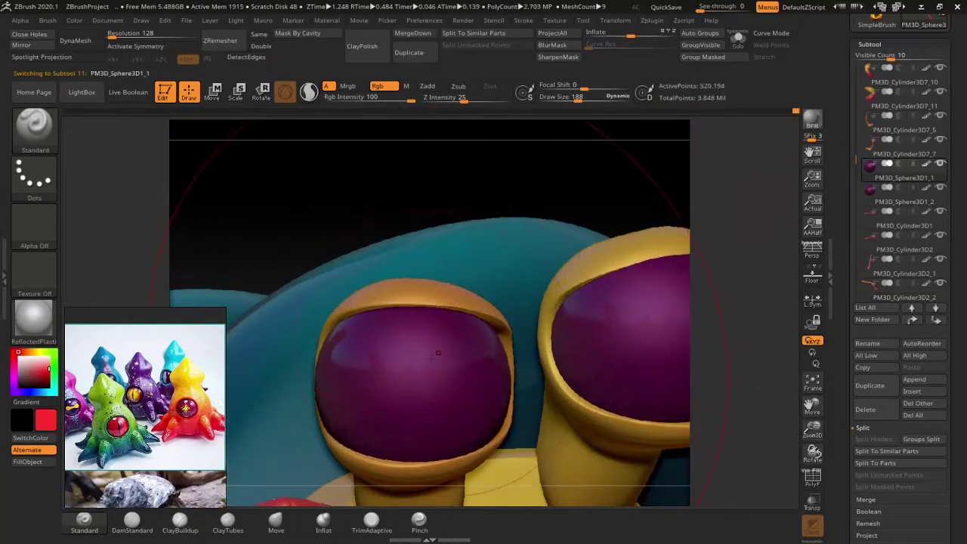
mouse_move(419, 356)
right_down()
mouse_move(623, 291)
mouse_move(540, 216)
right_up()
mouse_move(346, 255)
alt+right_down()
mouse_move(734, 328)
mouse_move(413, 323)
alt+right_up()
click(41, 360)
drag(378, 249, 378, 317)
key(ctrl+z)
drag(394, 404, 393, 361)
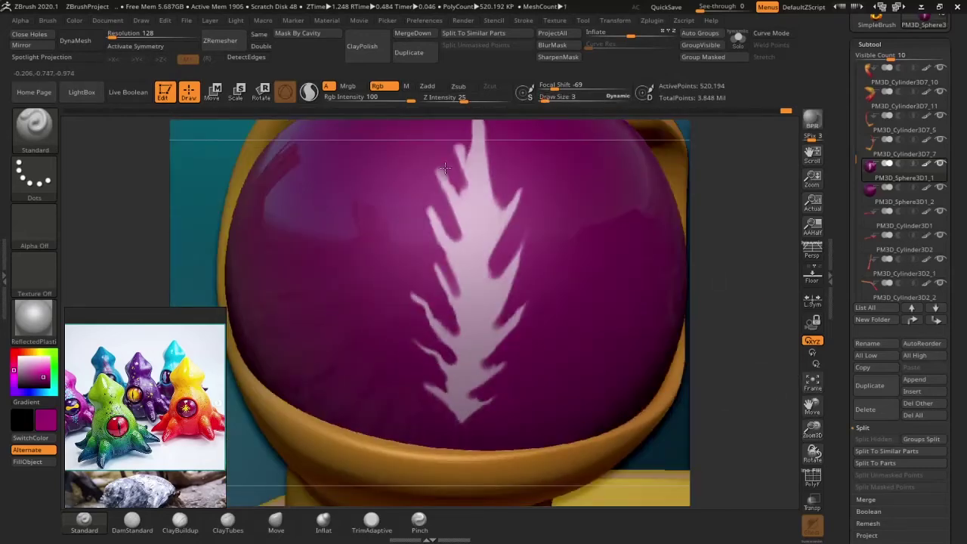
right_drag(430, 183, 371, 279)
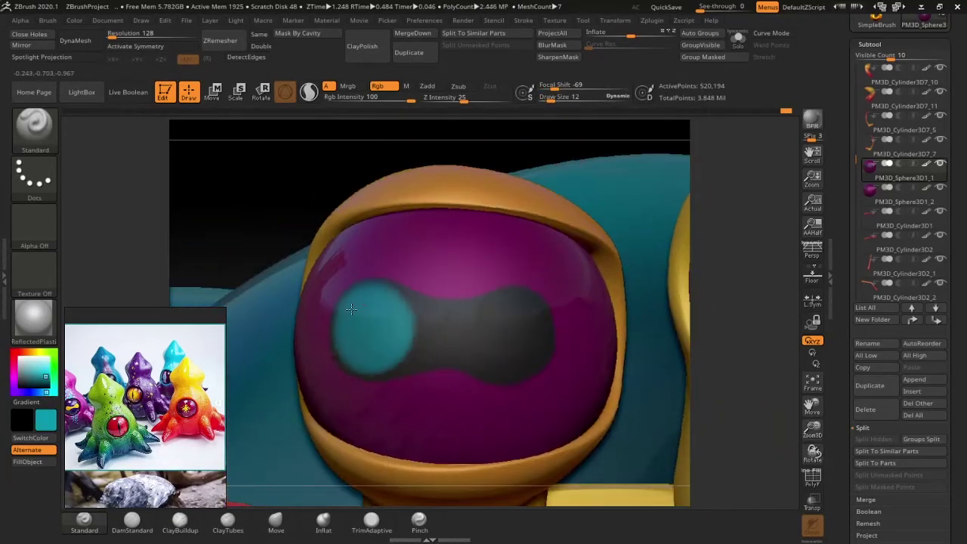
- Sample the eye colours with C and add cyan blob markings and small dots
click(814, 382)
key(c)
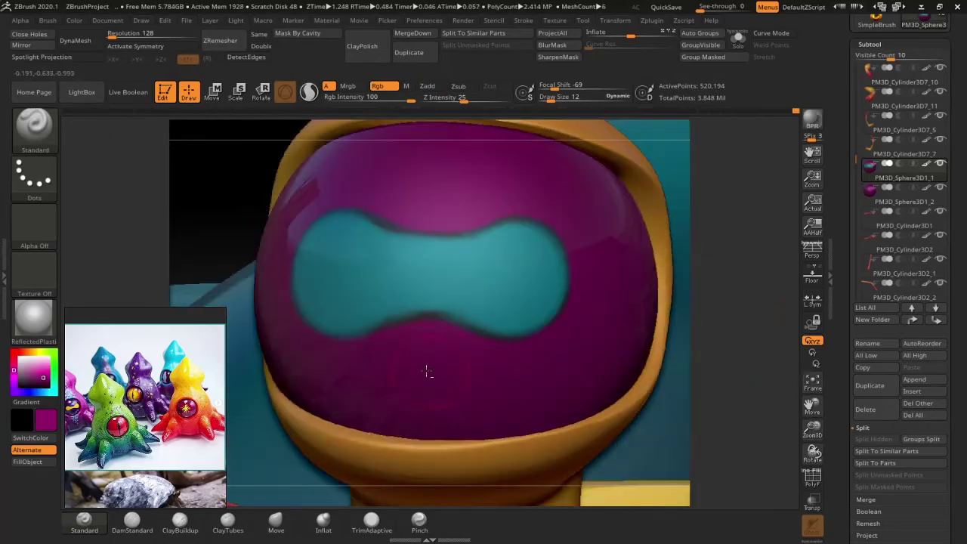
key(c)
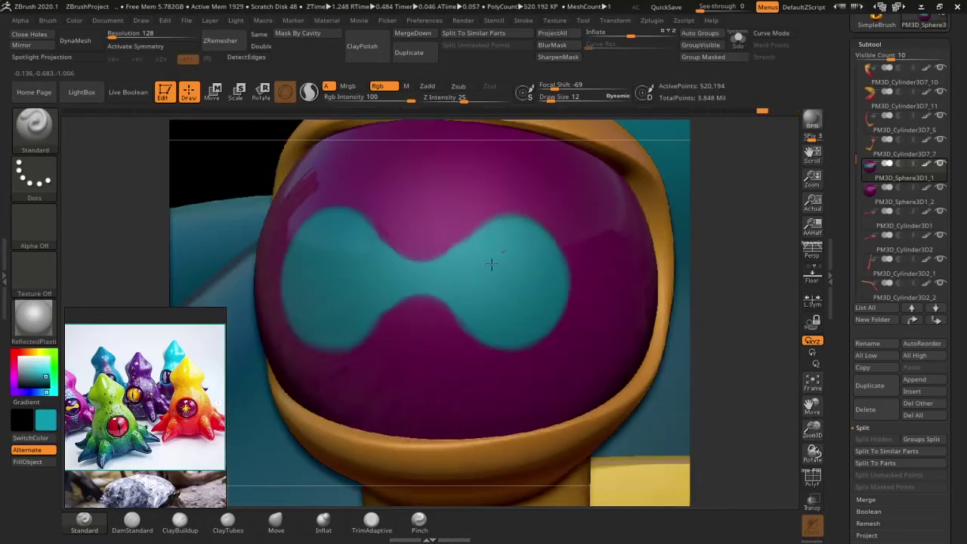
drag(725, 373, 727, 281)
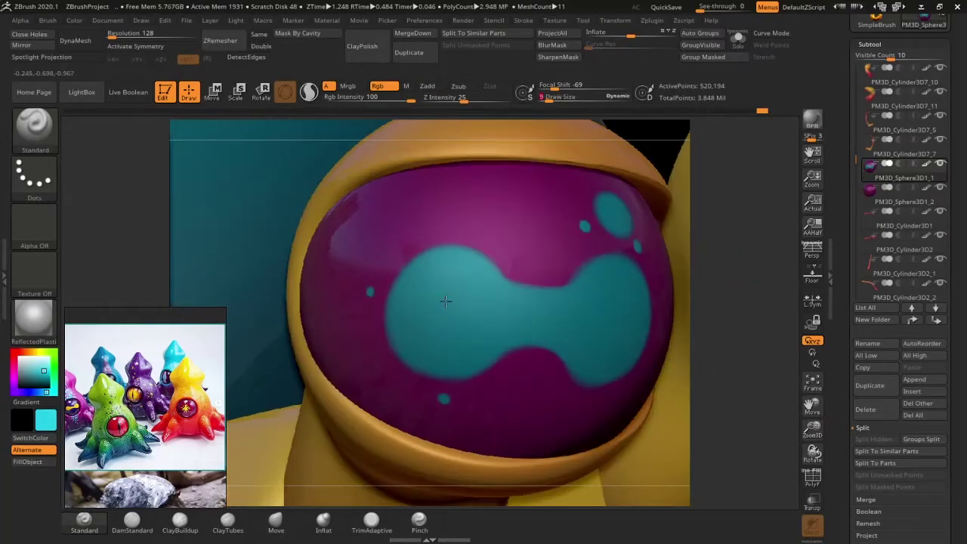
mouse_move(727, 282)
mouse_down()
mouse_move(782, 259)
mouse_move(569, 241)
mouse_move(365, 302)
mouse_up()
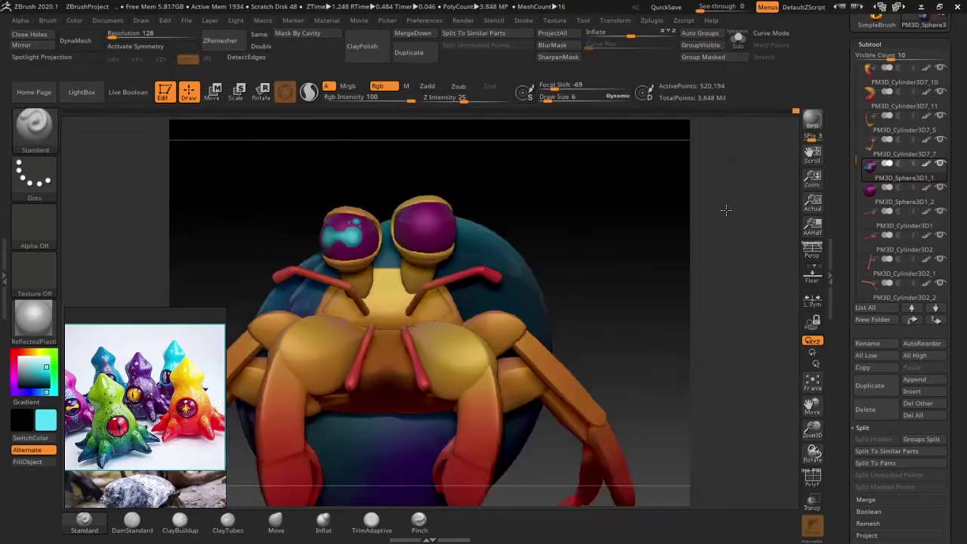
key(w)
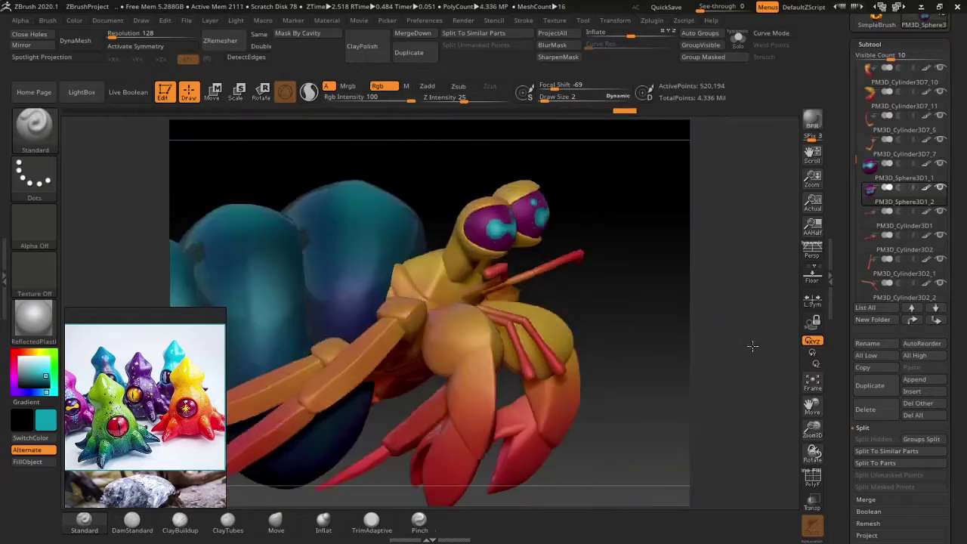
alt+click(431, 348)
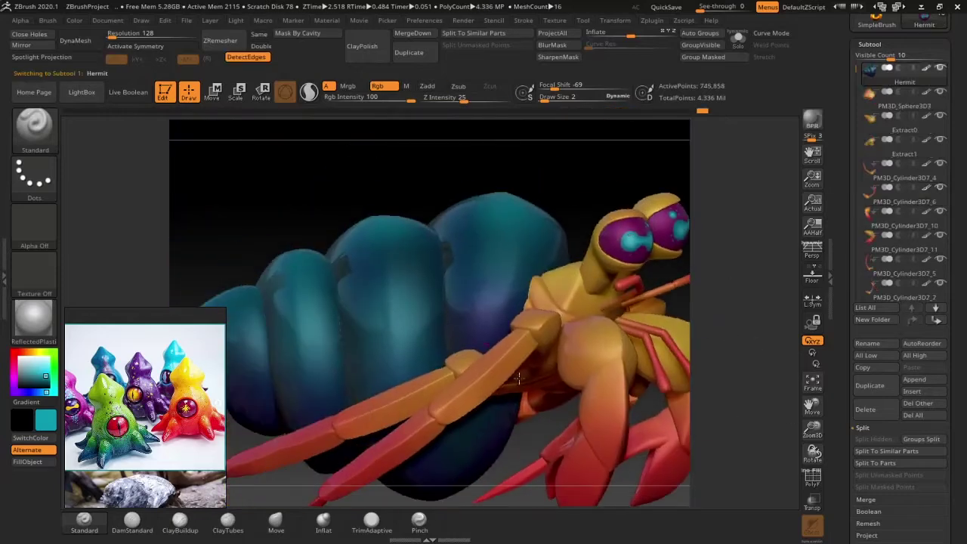
- Expand Tool > Masking > Mask By Cavity and orbit around the shell
click(907, 385)
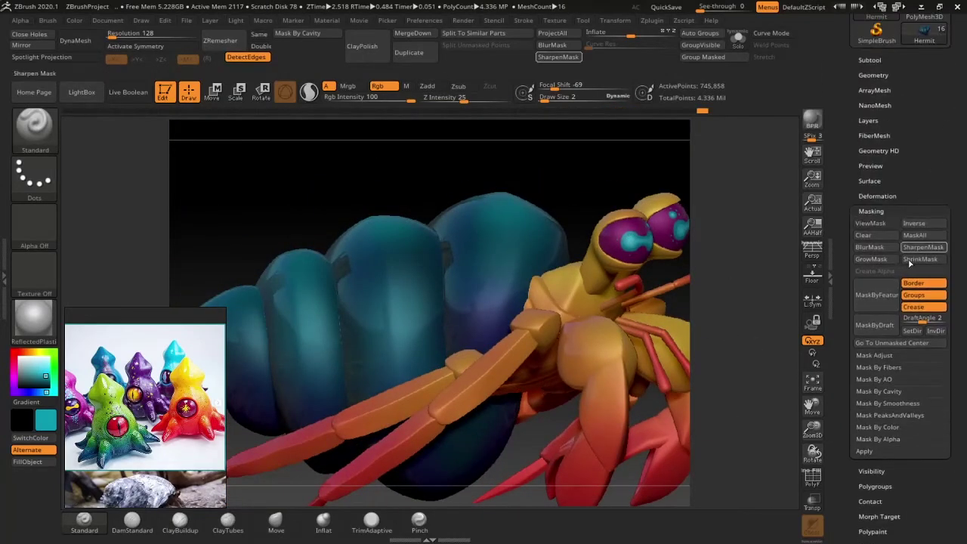
click(878, 392)
mouse_move(717, 298)
mouse_down()
mouse_move(459, 219)
mouse_move(538, 129)
mouse_up()
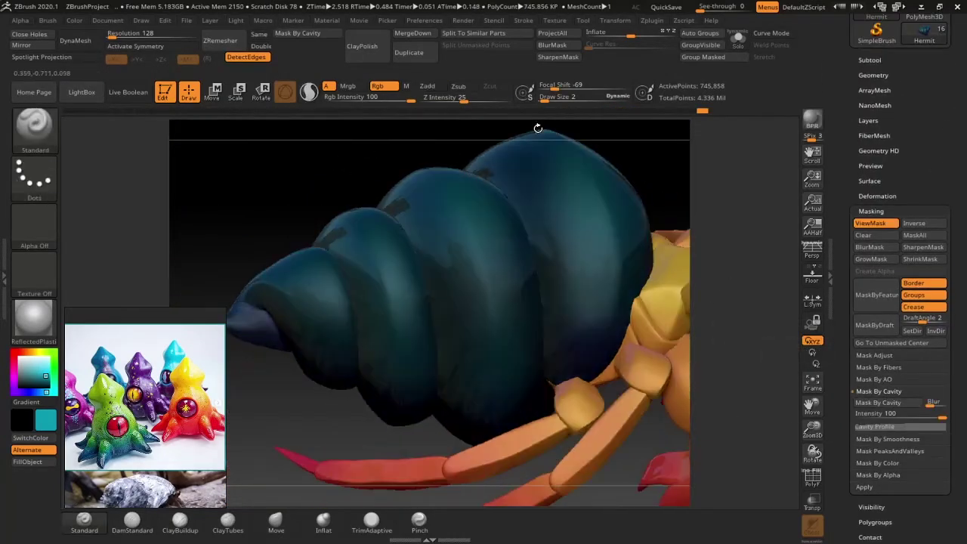
mouse_move(354, 394)
mouse_down()
mouse_move(406, 410)
mouse_move(237, 262)
mouse_move(423, 318)
mouse_move(529, 227)
mouse_up()
mouse_move(741, 317)
mouse_down()
mouse_move(797, 335)
mouse_move(365, 209)
mouse_move(598, 298)
mouse_move(636, 295)
mouse_move(554, 409)
mouse_up()
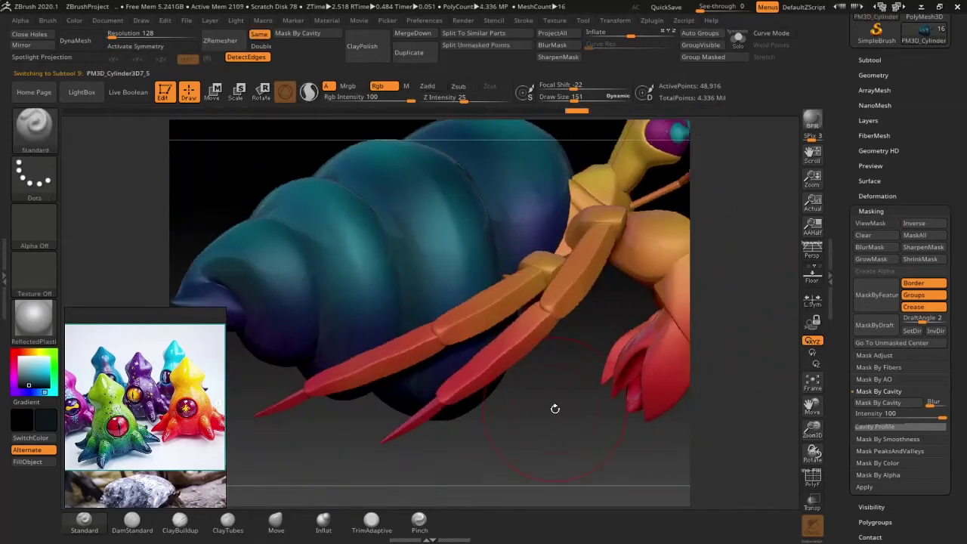
mouse_move(532, 352)
alt+mouse_down()
mouse_move(697, 378)
mouse_move(567, 98)
alt+mouse_up()
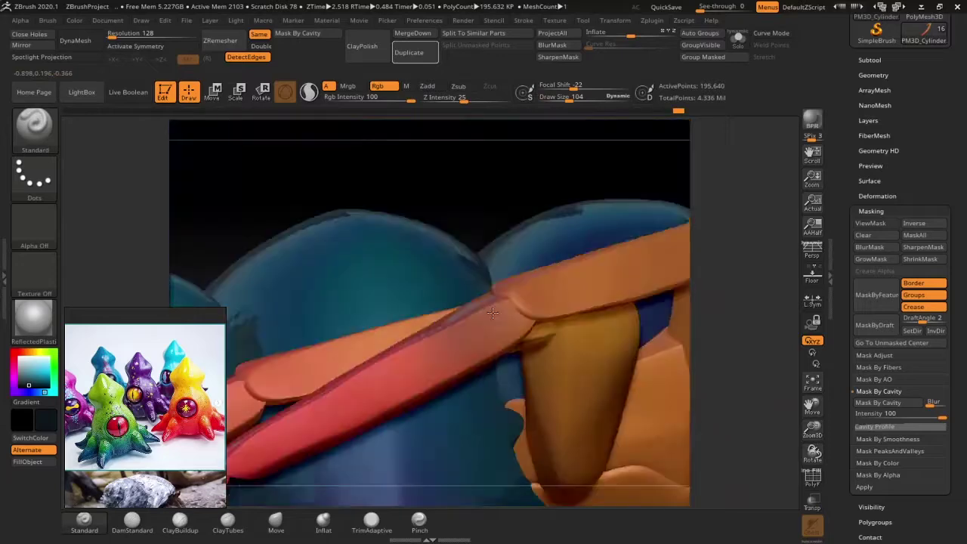
drag(505, 329, 487, 358)
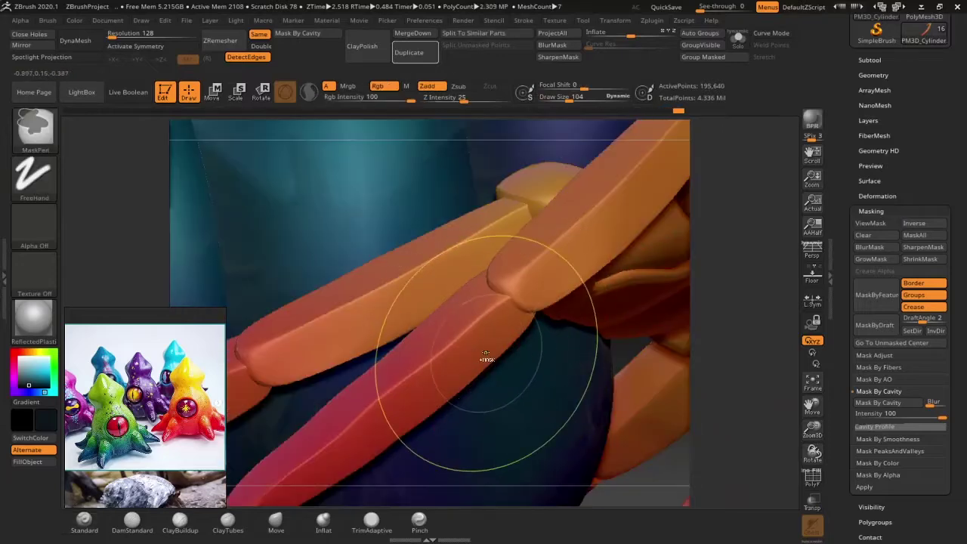
drag(484, 310, 596, 185)
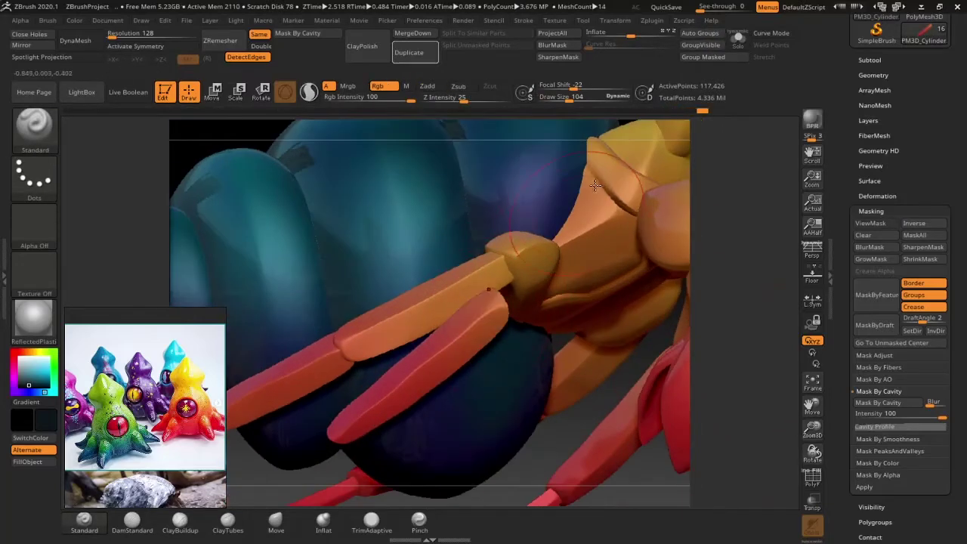
mouse_move(490, 319)
mouse_down()
mouse_move(664, 308)
mouse_move(572, 205)
mouse_move(560, 451)
mouse_move(490, 197)
mouse_move(559, 419)
mouse_move(396, 368)
mouse_up()
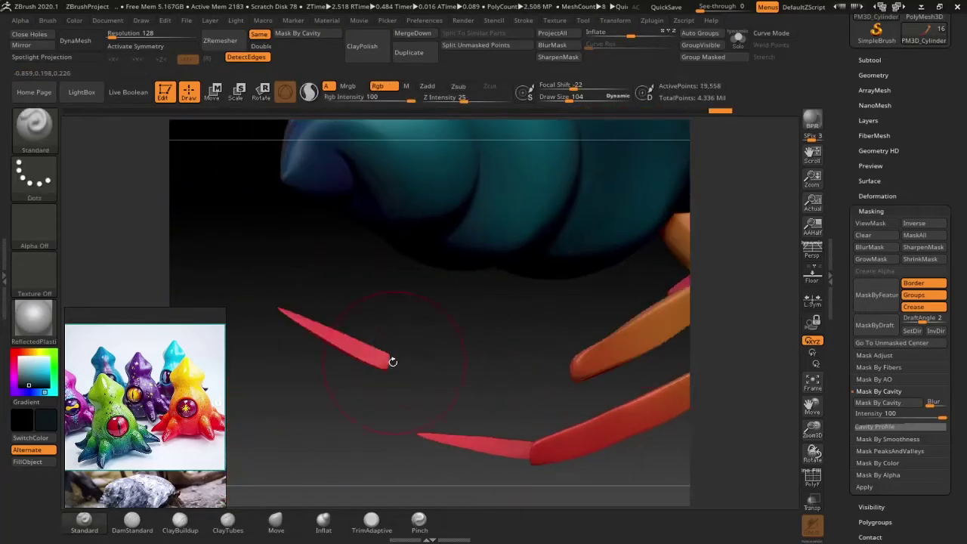
mouse_move(528, 362)
mouse_down()
mouse_move(359, 384)
mouse_move(454, 428)
mouse_up()
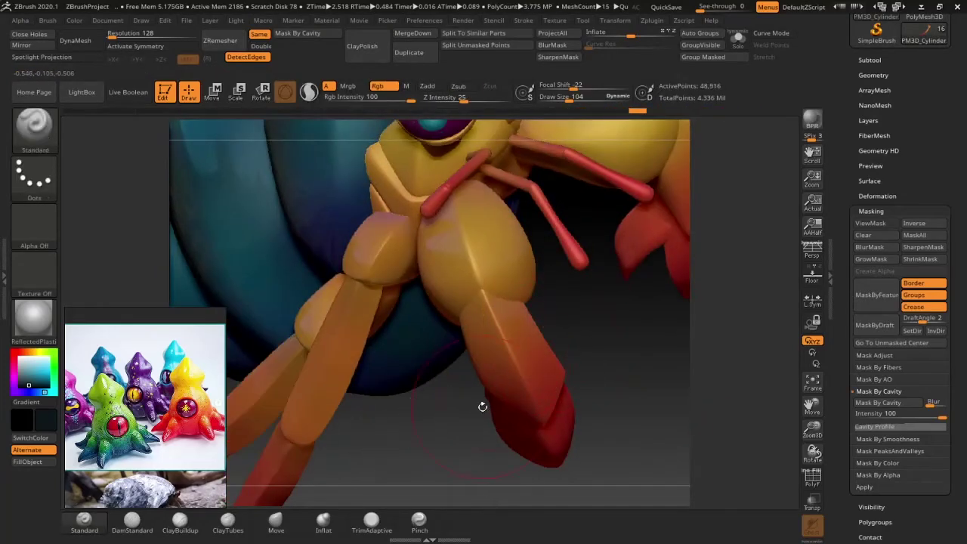
alt+click(468, 263)
drag(468, 263, 516, 316)
mouse_move(626, 350)
mouse_down()
mouse_move(587, 317)
mouse_move(611, 313)
mouse_move(554, 385)
mouse_move(551, 421)
mouse_up()
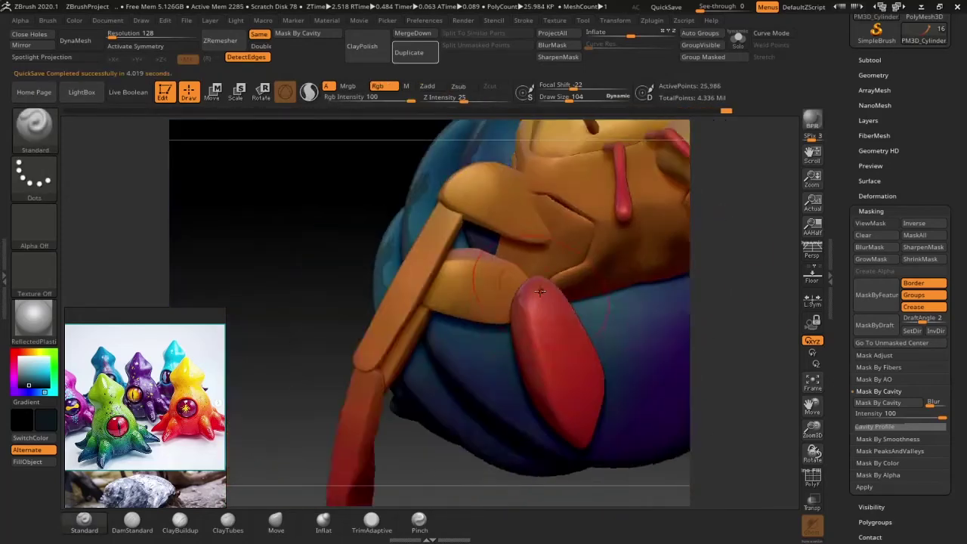
alt+click(560, 307)
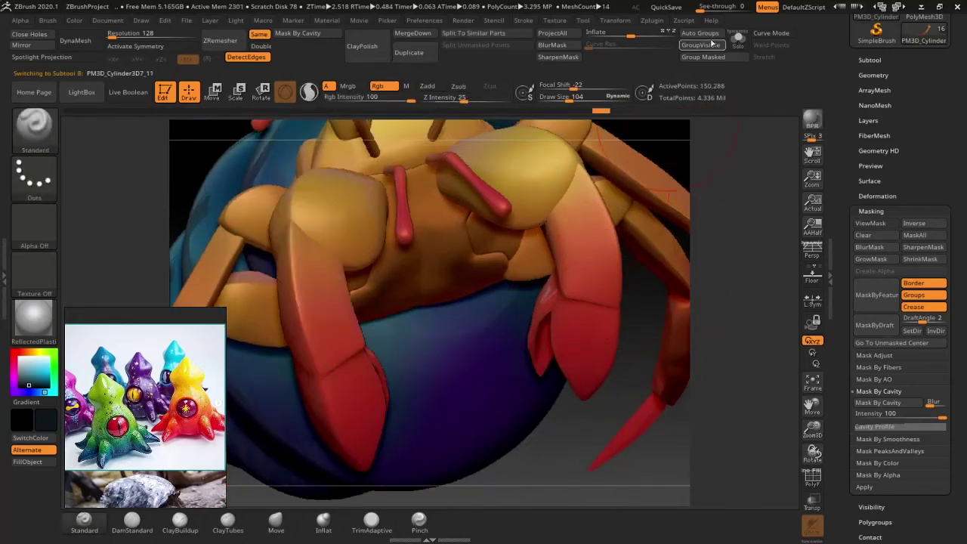
mouse_move(684, 189)
mouse_down()
mouse_move(627, 307)
mouse_move(666, 277)
mouse_move(686, 371)
mouse_move(680, 318)
mouse_move(642, 302)
mouse_up()
alt+click(404, 288)
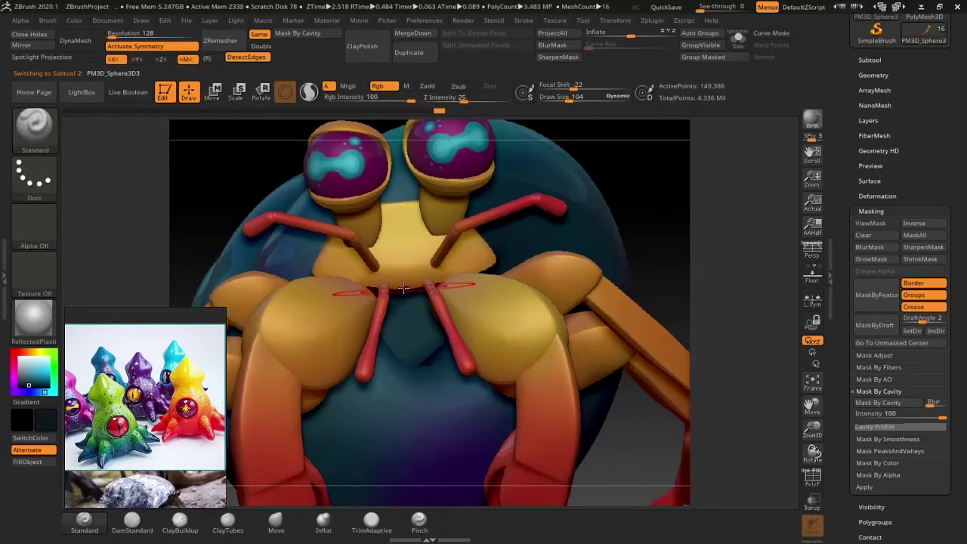
alt+click(574, 285)
mouse_move(658, 242)
mouse_down()
mouse_move(661, 249)
mouse_move(493, 249)
mouse_move(619, 216)
mouse_move(667, 341)
mouse_move(410, 324)
mouse_up()
alt+click(413, 331)
drag(669, 165, 494, 256)
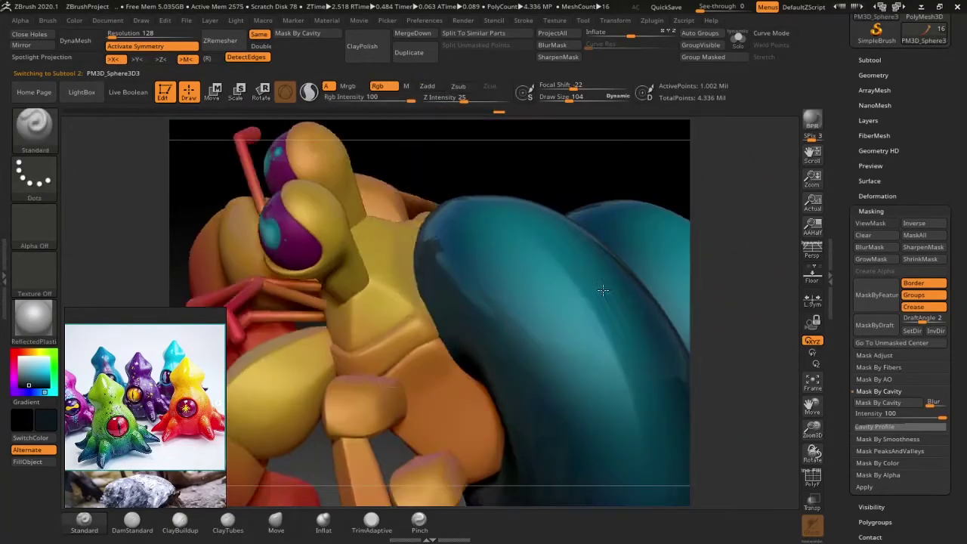
mouse_move(482, 311)
mouse_down()
mouse_move(675, 341)
mouse_move(557, 285)
mouse_up()
alt+click(557, 284)
click(738, 40)
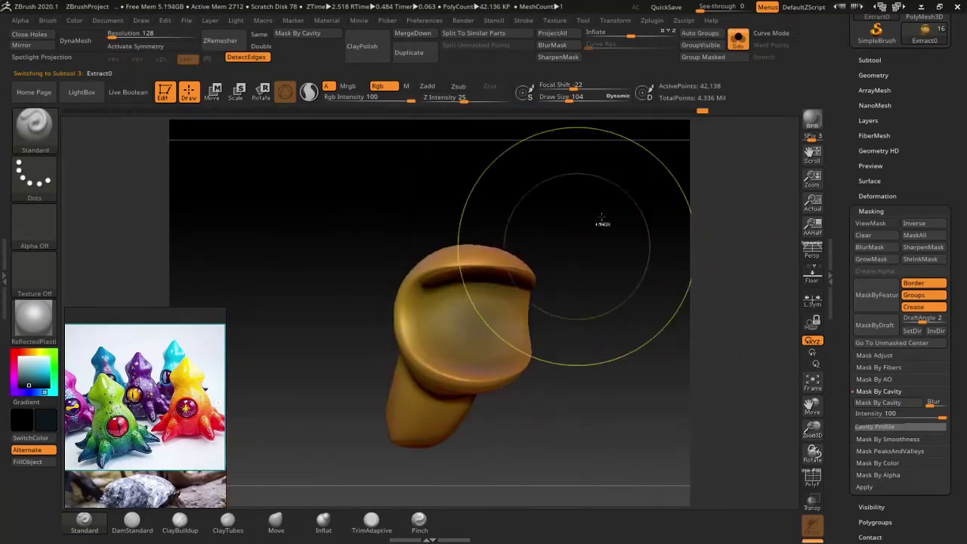
drag(613, 269, 507, 295)
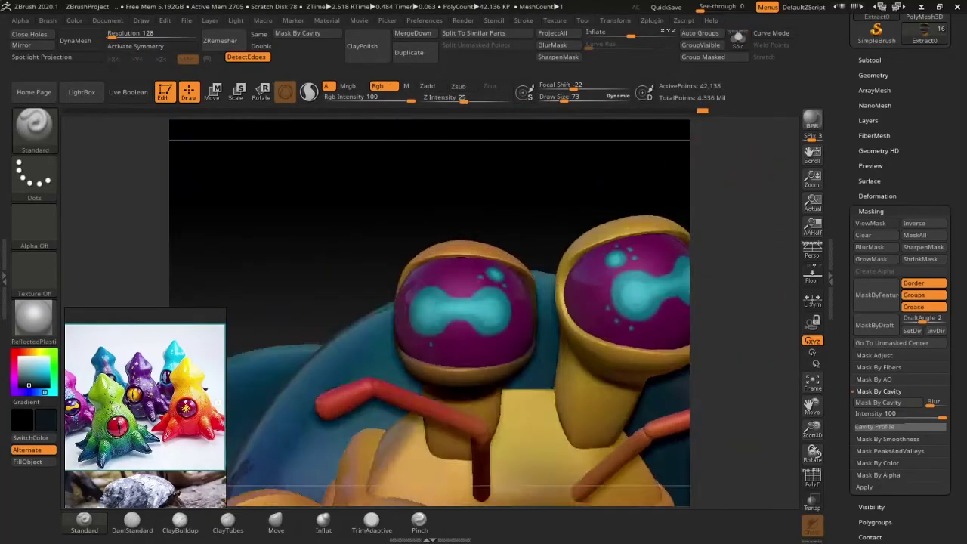
alt+click(553, 345)
click(737, 40)
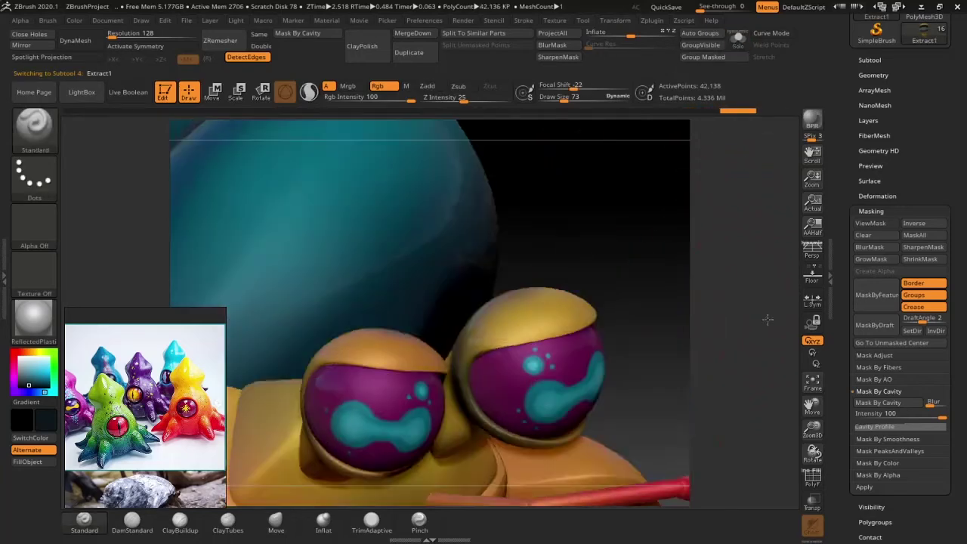
mouse_move(759, 362)
mouse_down()
mouse_move(733, 388)
mouse_move(710, 393)
mouse_up()
ctrl+click(34, 125)
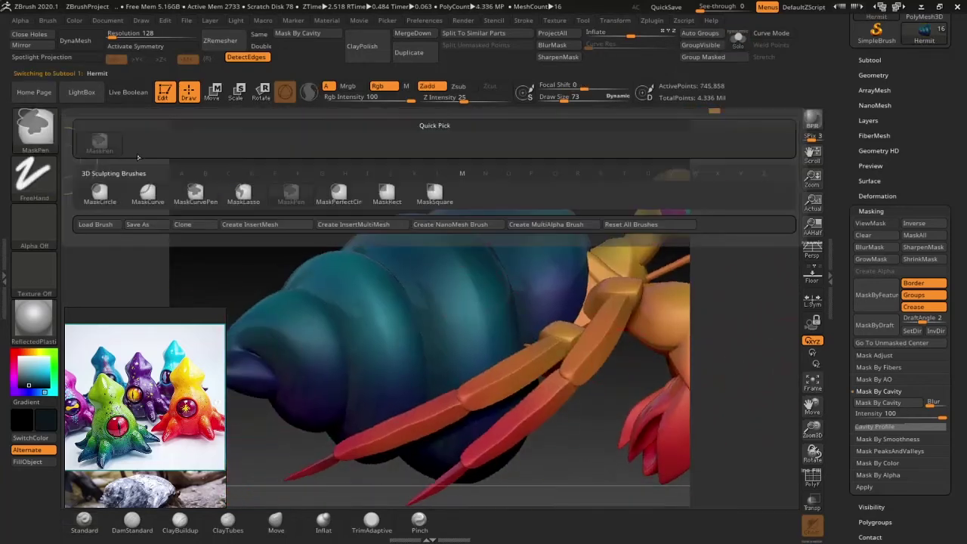
- Change the brush, turn off colour painting, and zoom in on the shell
ctrl+click(34, 227)
mouse_move(565, 129)
mouse_down()
mouse_move(406, 248)
mouse_move(520, 316)
mouse_up()
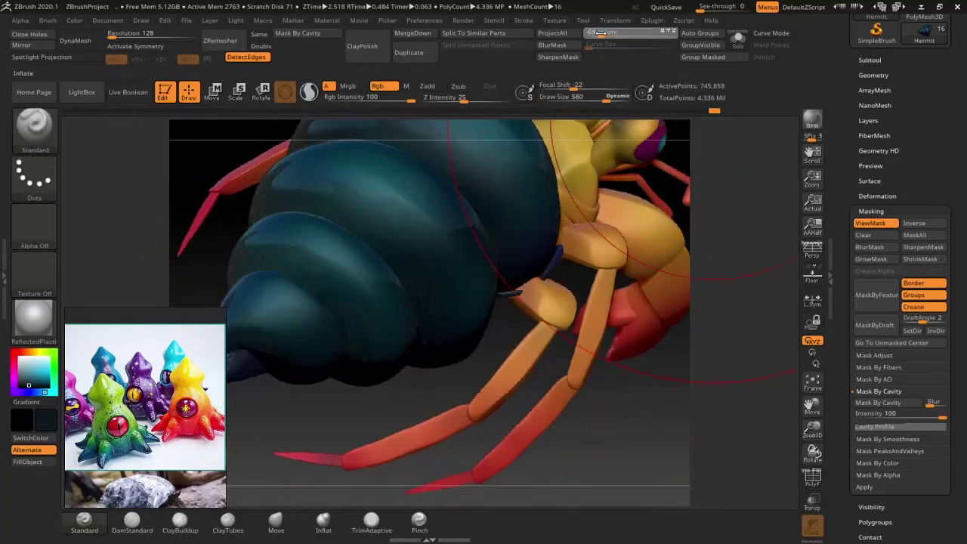
click(409, 88)
ctrl+click(34, 227)
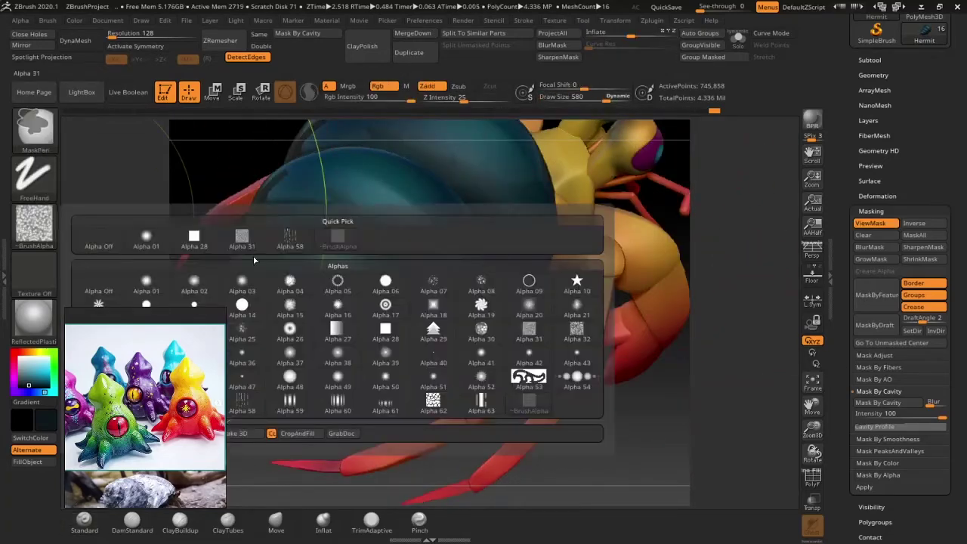
mouse_move(650, 355)
mouse_down()
mouse_move(674, 370)
mouse_move(363, 447)
mouse_up()
scroll(903, 393, down, 2)
scroll(902, 394, down, 3)
scroll(898, 382, down, 1)
- Enable surface noise and choose the Snakeskin noise type after trying several others
click(869, 20)
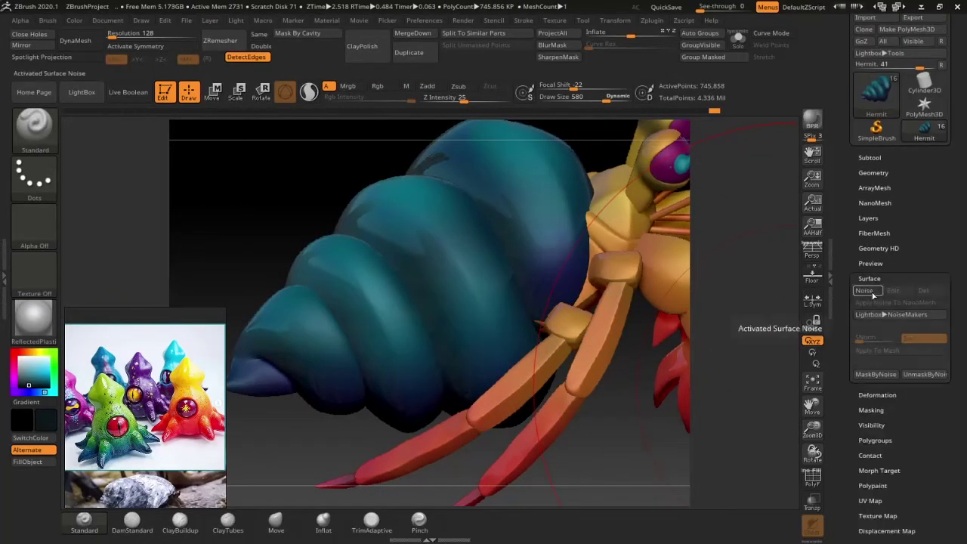
click(864, 313)
click(875, 153)
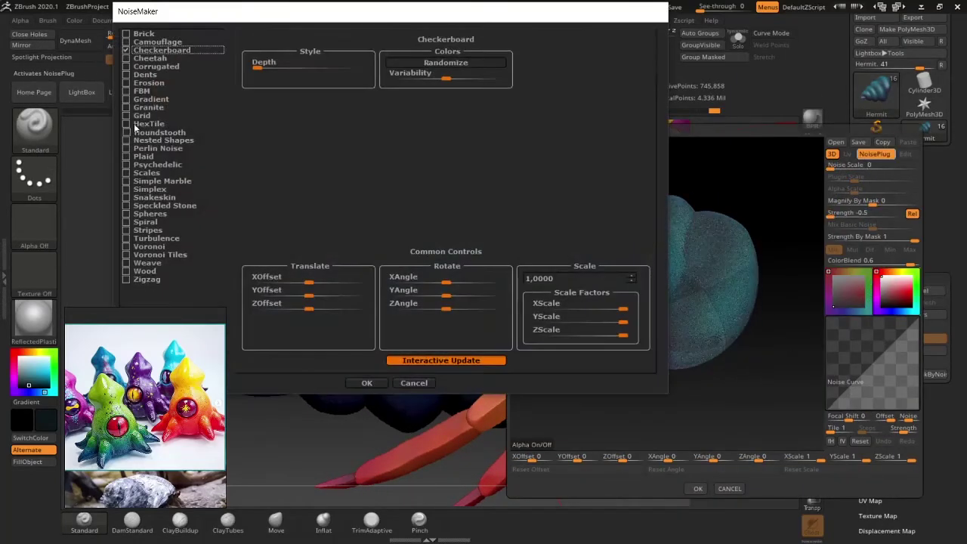
click(128, 74)
click(129, 91)
click(128, 123)
click(128, 139)
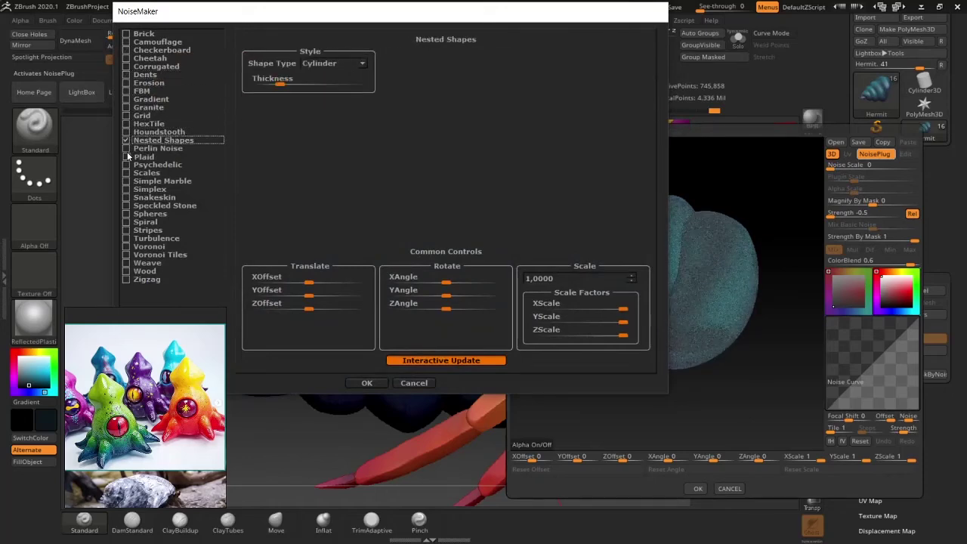
click(129, 189)
click(128, 197)
click(366, 382)
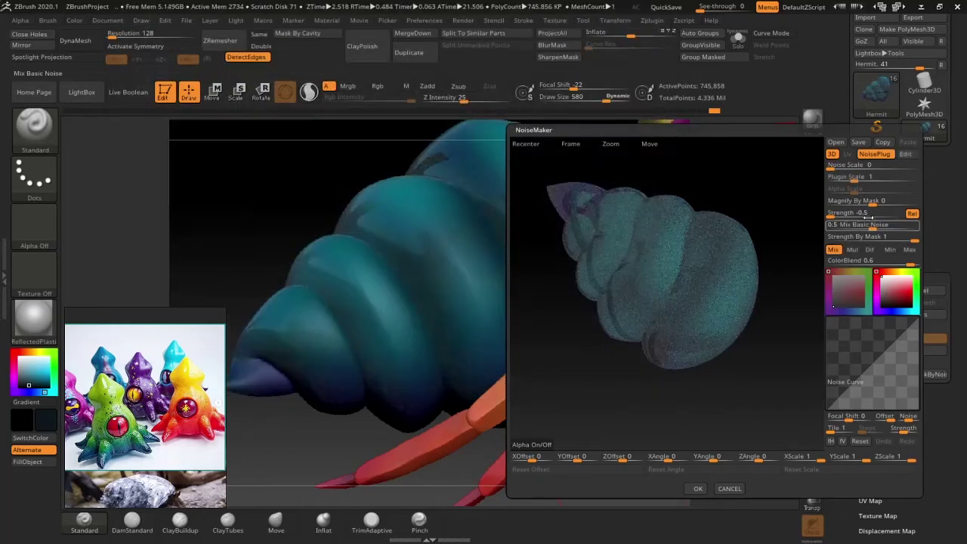
- Enlarge the Snakeskin pattern scale and adjust its strength, then accept
drag(854, 180, 851, 181)
click(852, 201)
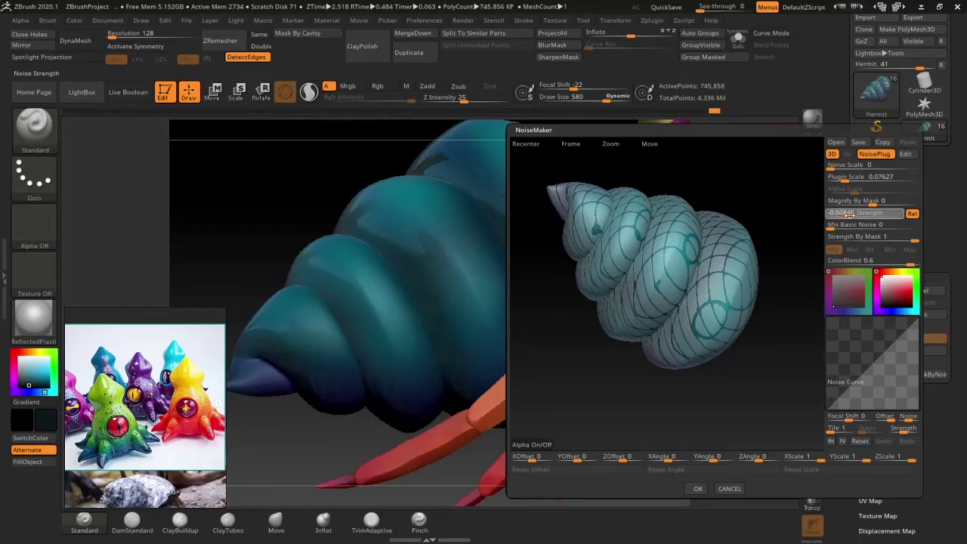
key(Return)
click(698, 488)
- Recheck the noise settings and apply the snakeskin pattern to the shell mesh
drag(717, 330, 755, 227)
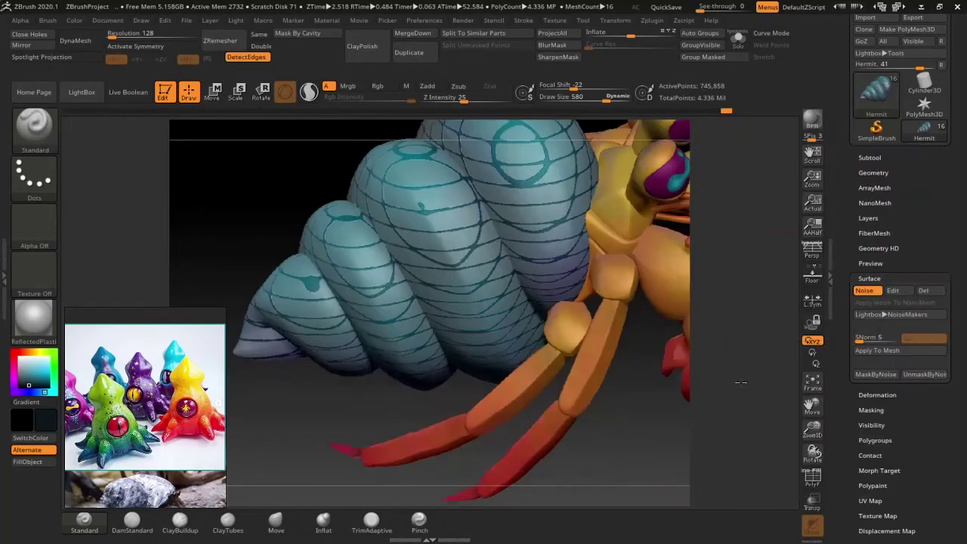
click(892, 290)
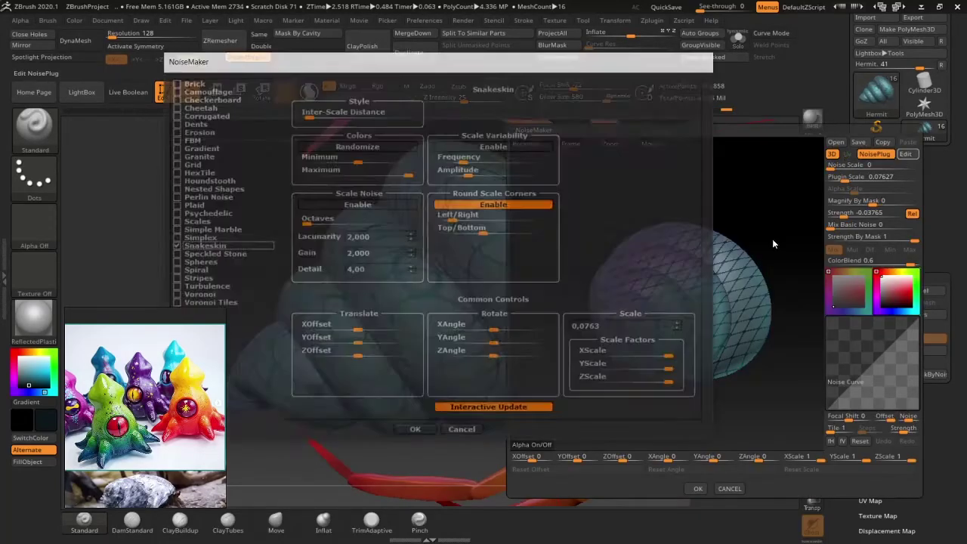
drag(774, 220, 621, 428)
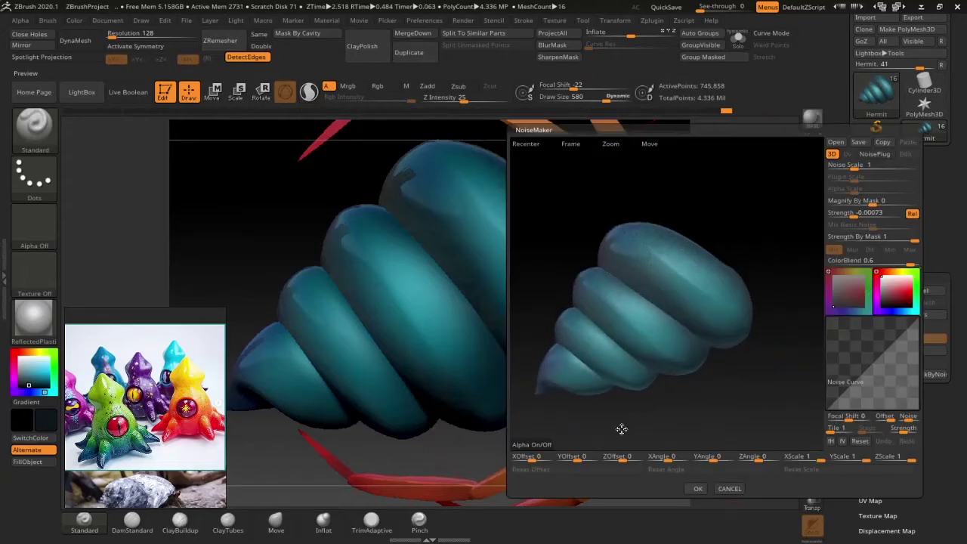
click(874, 153)
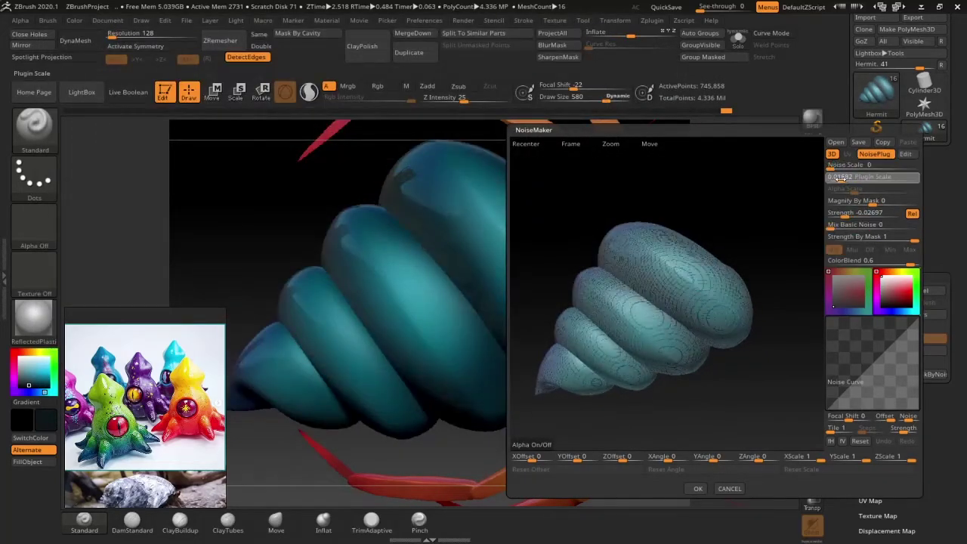
click(691, 488)
click(877, 350)
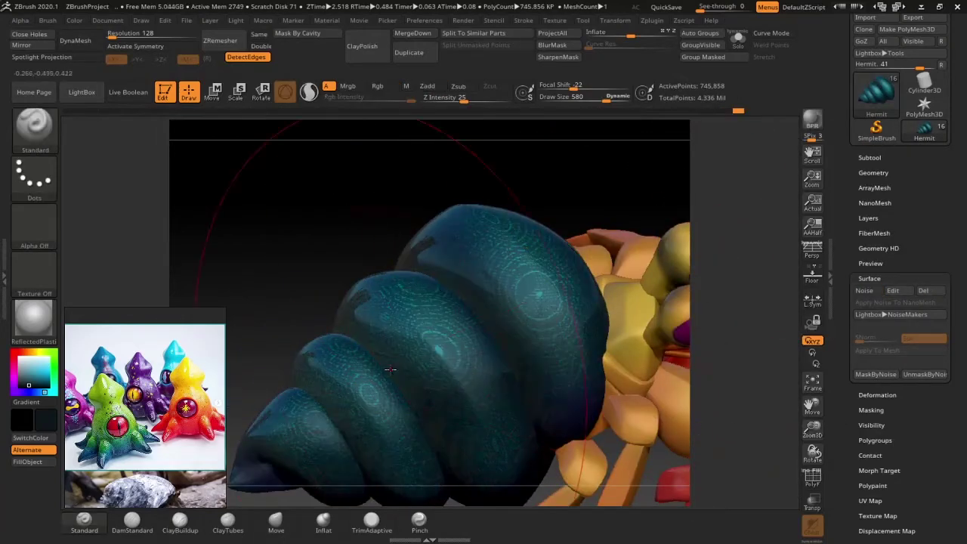
- Confirm the snakeskin noise on the shell from a new side view
right_drag(286, 416, 587, 176)
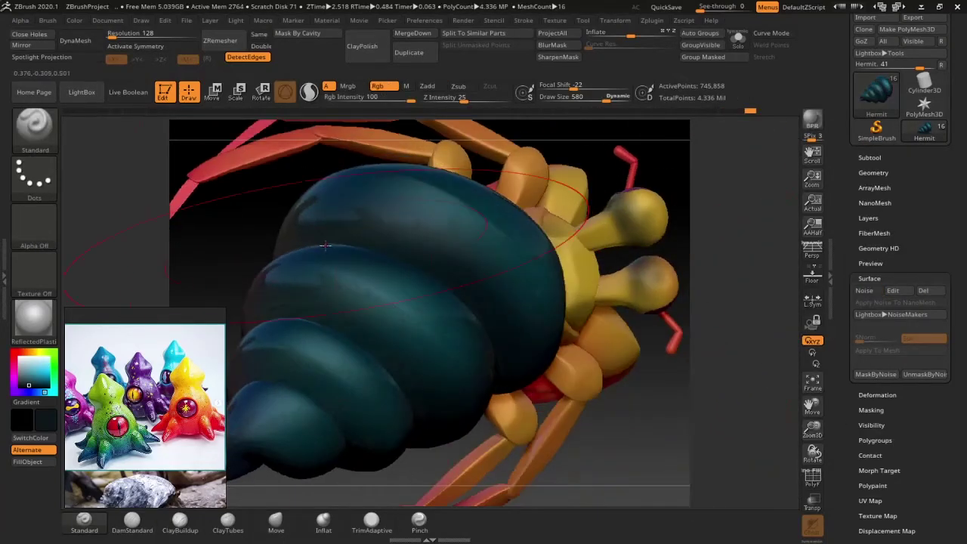
key(ctrl)
click(893, 291)
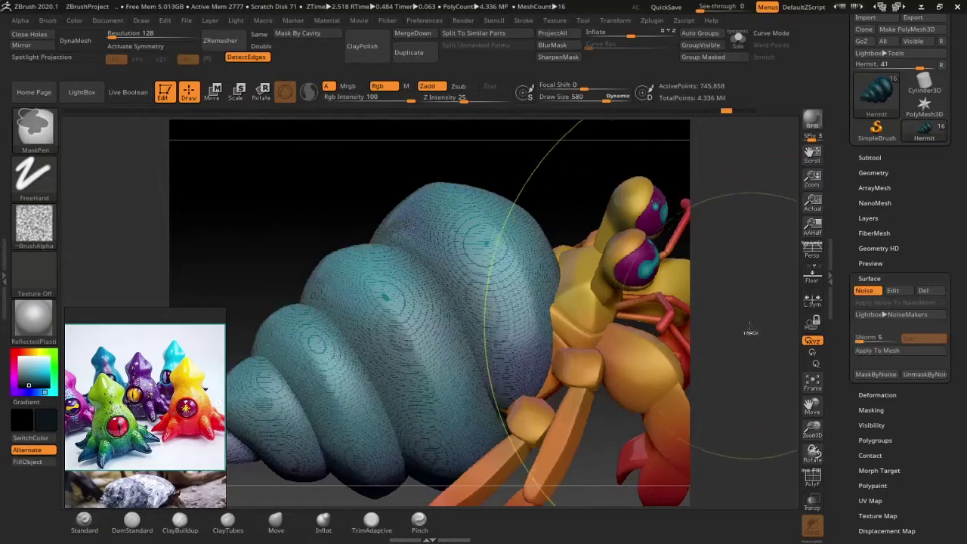
click(698, 488)
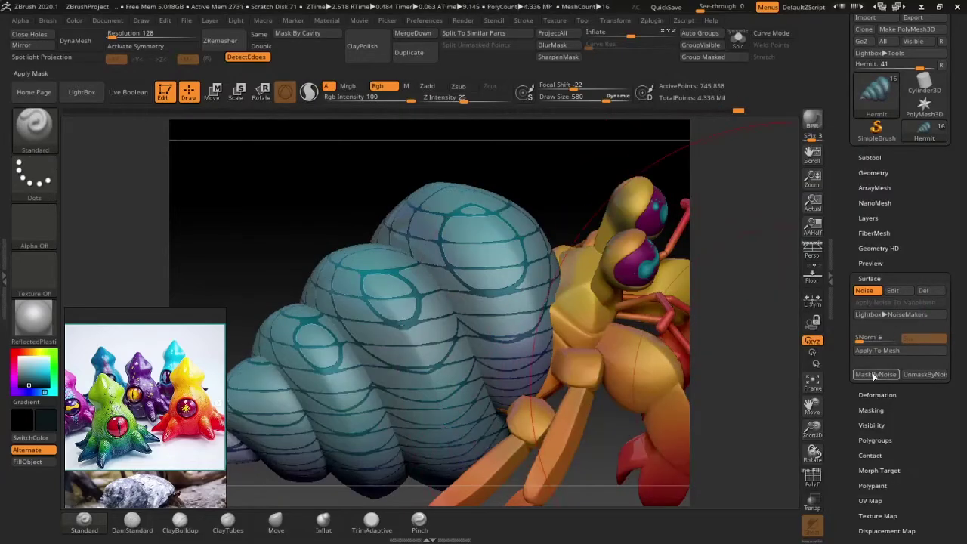
mouse_move(346, 331)
right_down()
mouse_move(664, 311)
mouse_move(682, 182)
mouse_move(681, 236)
right_up()
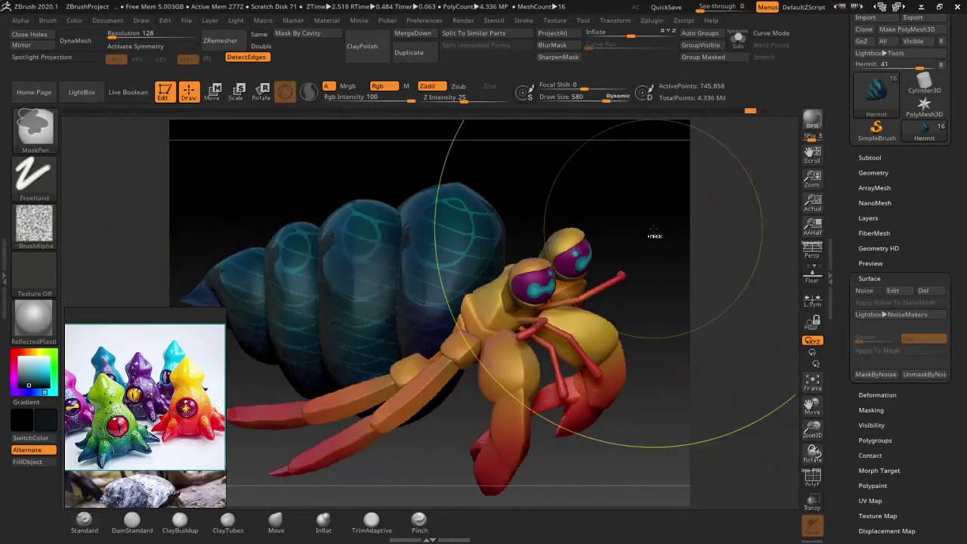
- Return to the Standard brush and switch the shell noise to a Spheres spot pattern
click(34, 331)
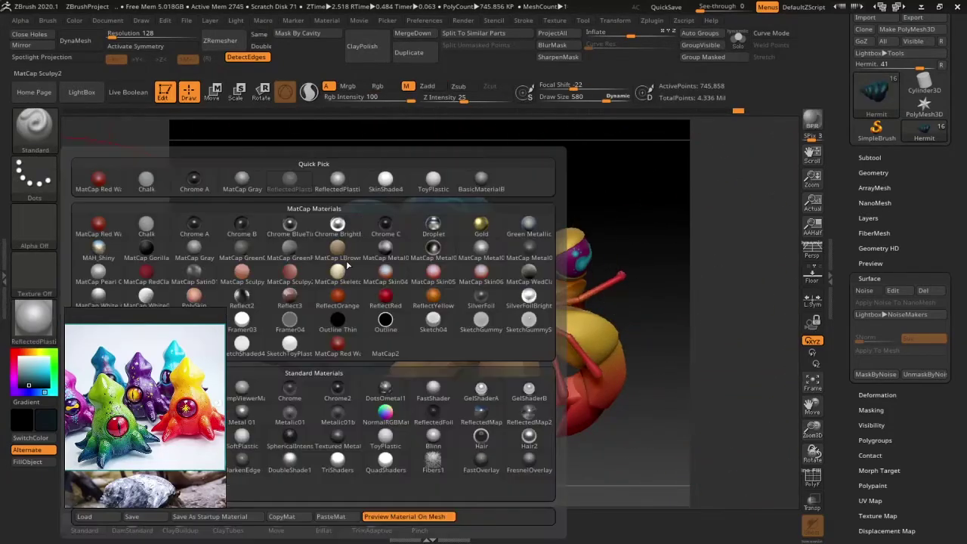
click(227, 260)
mouse_move(483, 198)
right_down()
mouse_move(624, 198)
mouse_move(645, 218)
right_up()
click(863, 290)
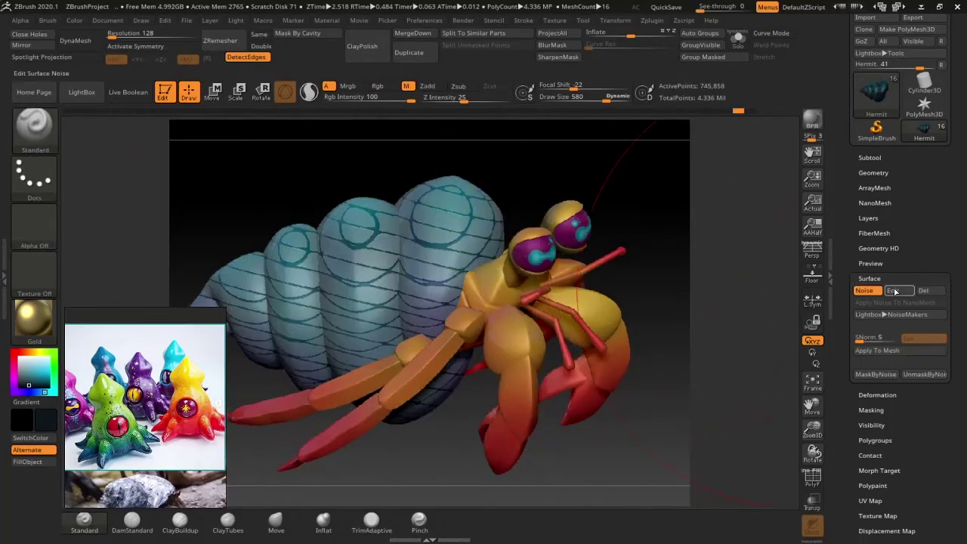
click(893, 290)
click(905, 154)
click(194, 123)
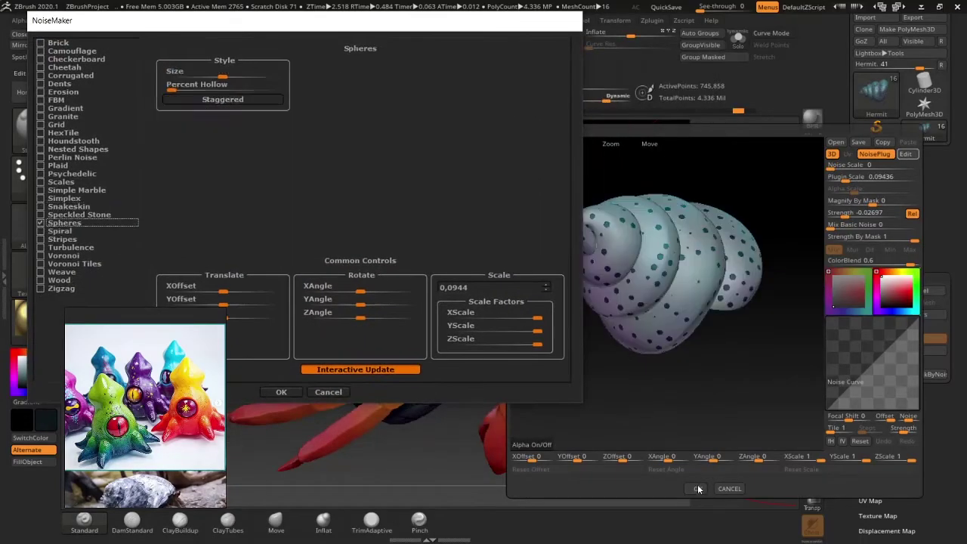
click(416, 432)
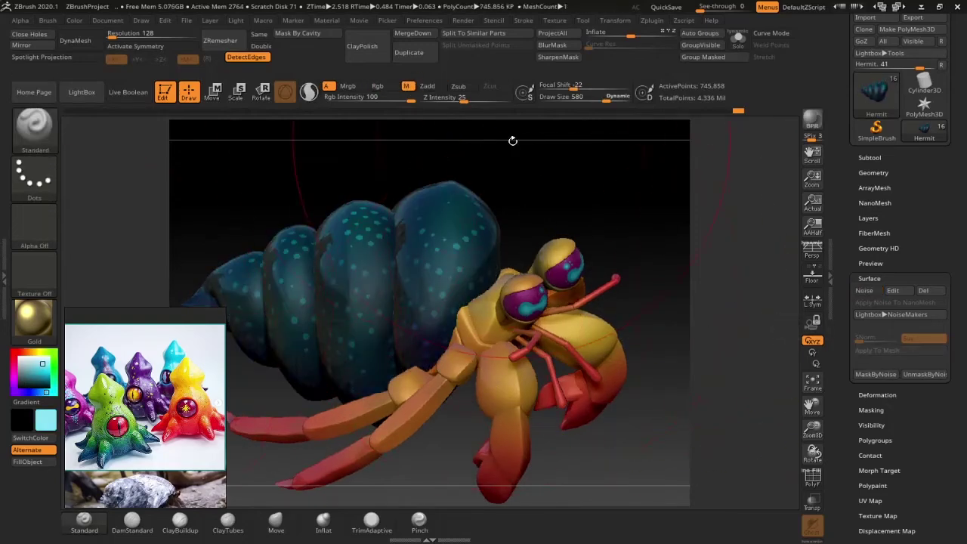
- Apply BasicMaterialB and inspect the spotted shell and legs from several angles
key(m)
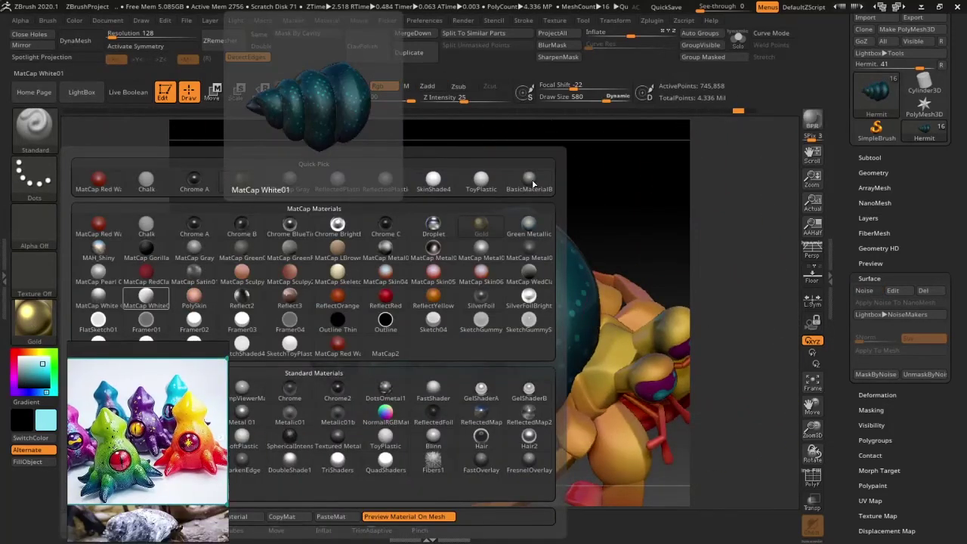
click(529, 179)
mouse_move(615, 161)
mouse_down()
mouse_move(437, 264)
mouse_move(463, 225)
mouse_move(641, 274)
mouse_move(632, 246)
mouse_move(675, 277)
mouse_move(630, 229)
mouse_move(686, 326)
mouse_up()
mouse_move(526, 187)
mouse_down()
mouse_move(450, 321)
mouse_move(598, 204)
mouse_move(328, 125)
mouse_up()
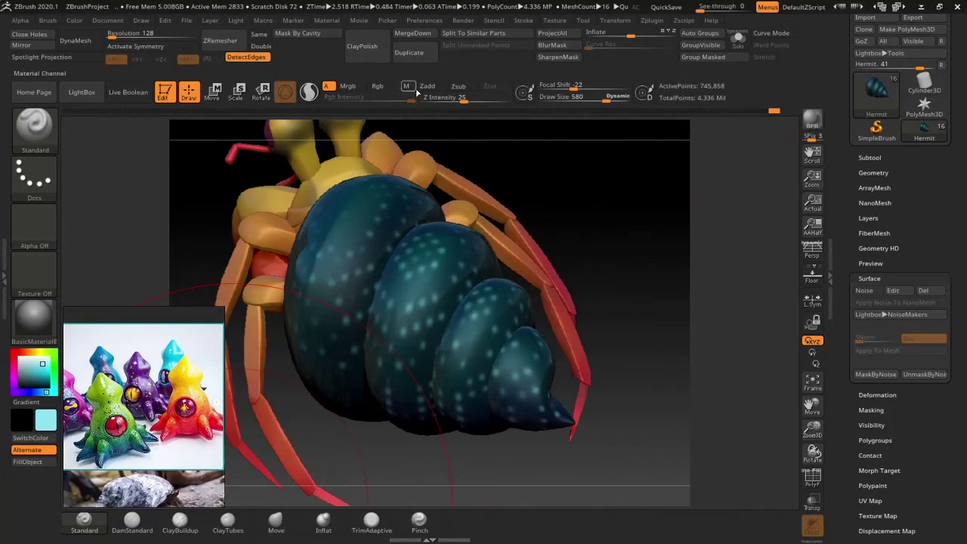
drag(376, 348, 541, 373)
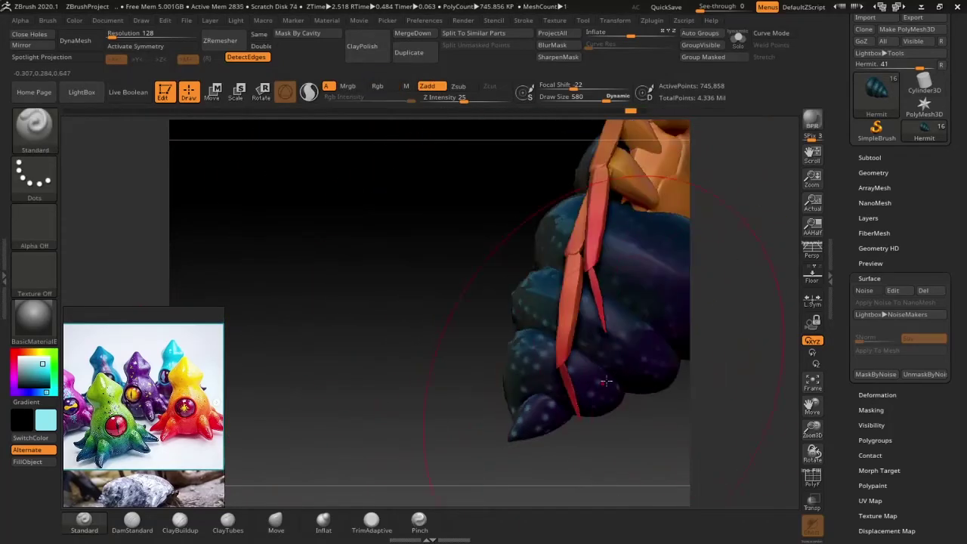
drag(541, 373, 560, 325)
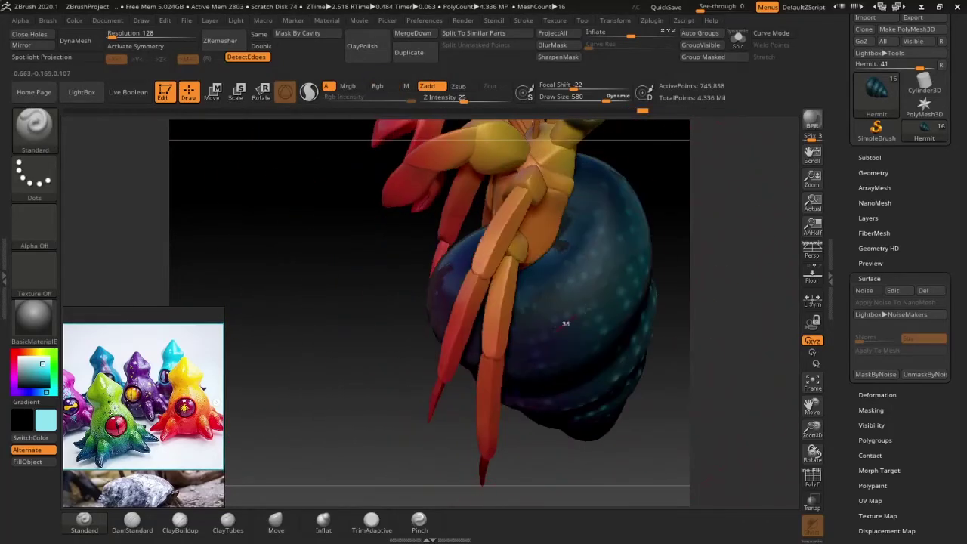
mouse_move(517, 355)
mouse_down()
mouse_move(597, 337)
mouse_move(678, 438)
mouse_up()
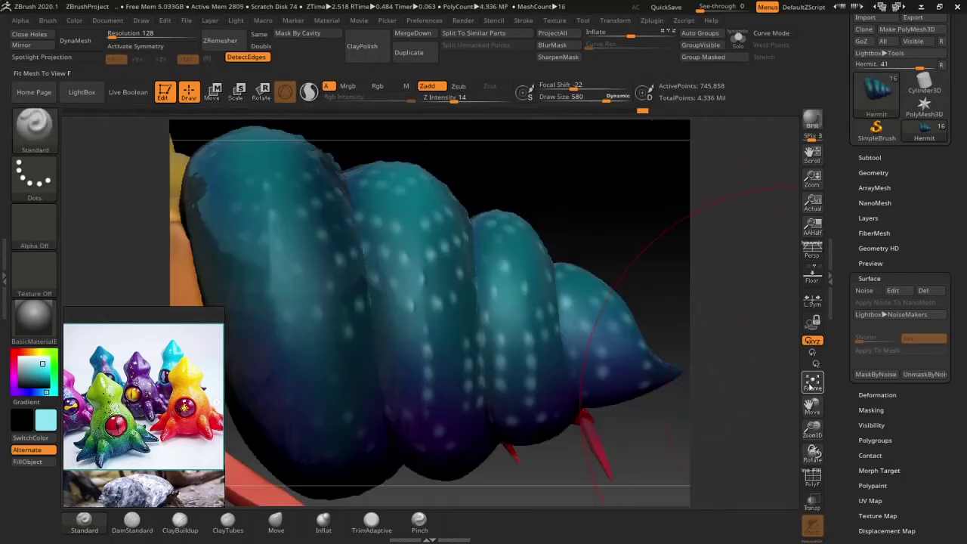
click(812, 386)
drag(650, 355, 590, 367)
drag(468, 279, 529, 287)
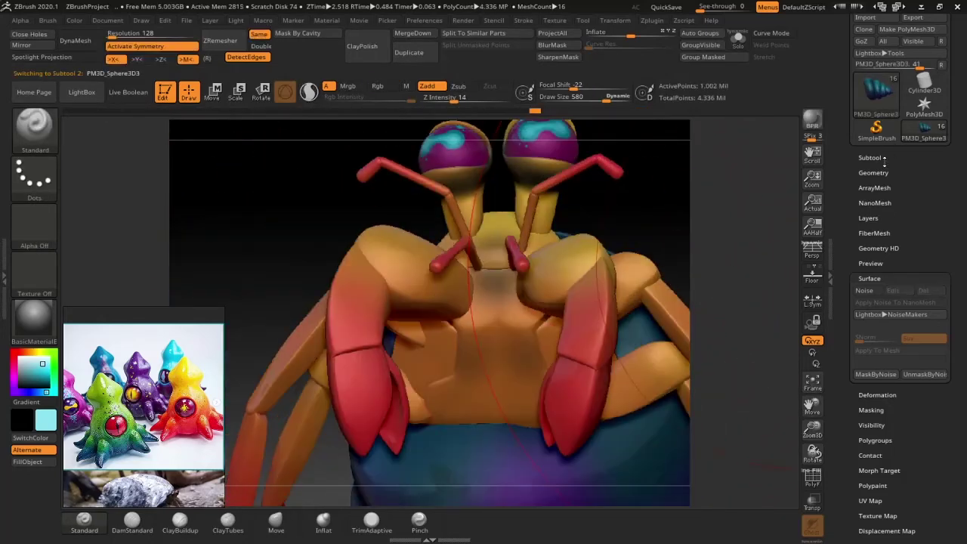
- Enable a skin noise pattern on the crab's body
click(863, 290)
click(875, 153)
click(431, 510)
drag(825, 270, 812, 276)
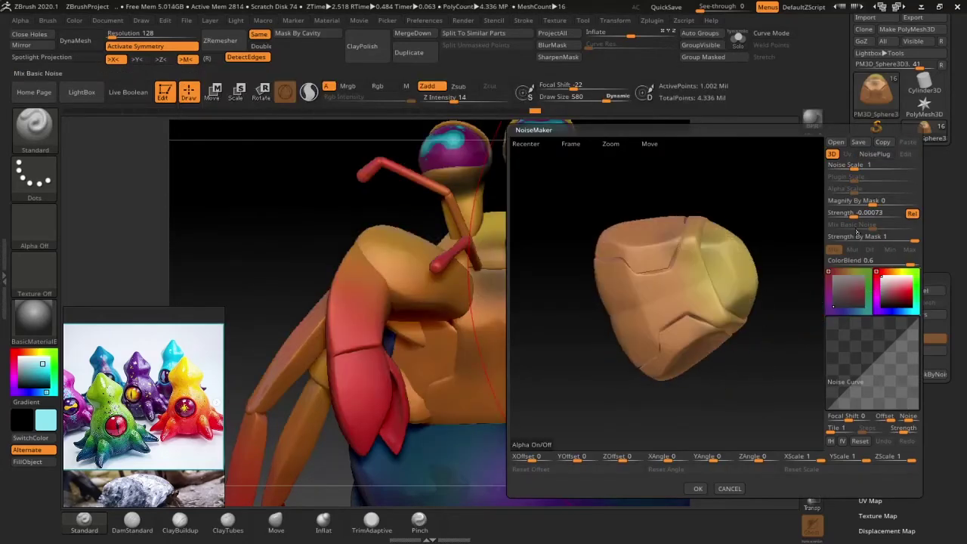
click(698, 489)
drag(665, 317, 665, 210)
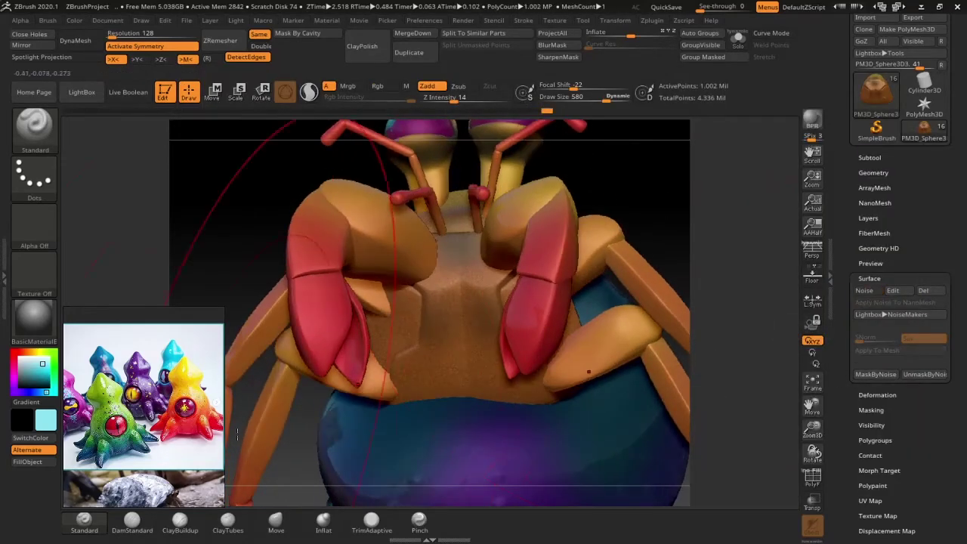
mouse_move(683, 198)
mouse_down()
mouse_move(709, 362)
mouse_move(638, 260)
mouse_move(557, 283)
mouse_up()
mouse_move(593, 215)
mouse_down()
mouse_move(612, 262)
mouse_move(756, 287)
mouse_up()
- Make the body's skin noise rougher and larger, then select a claw piece
click(892, 290)
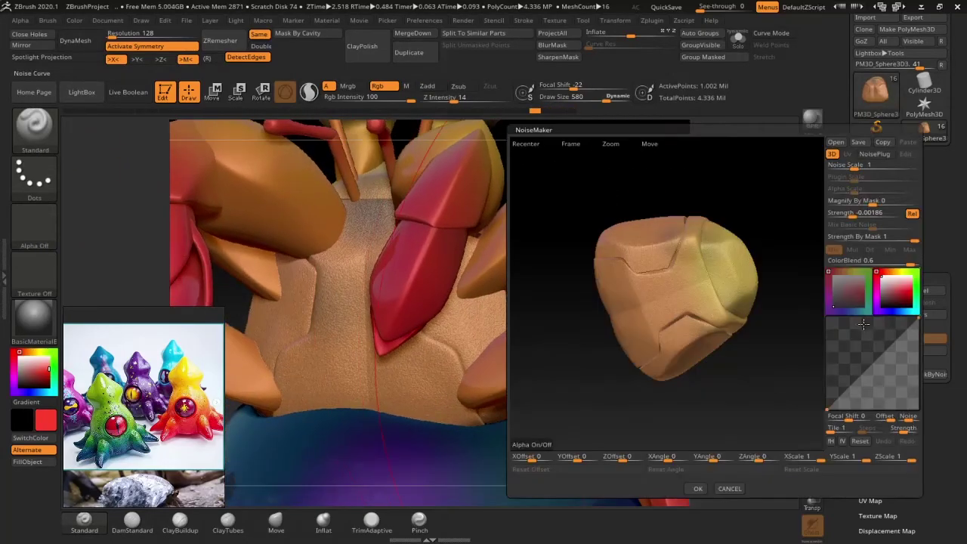
drag(880, 165, 903, 165)
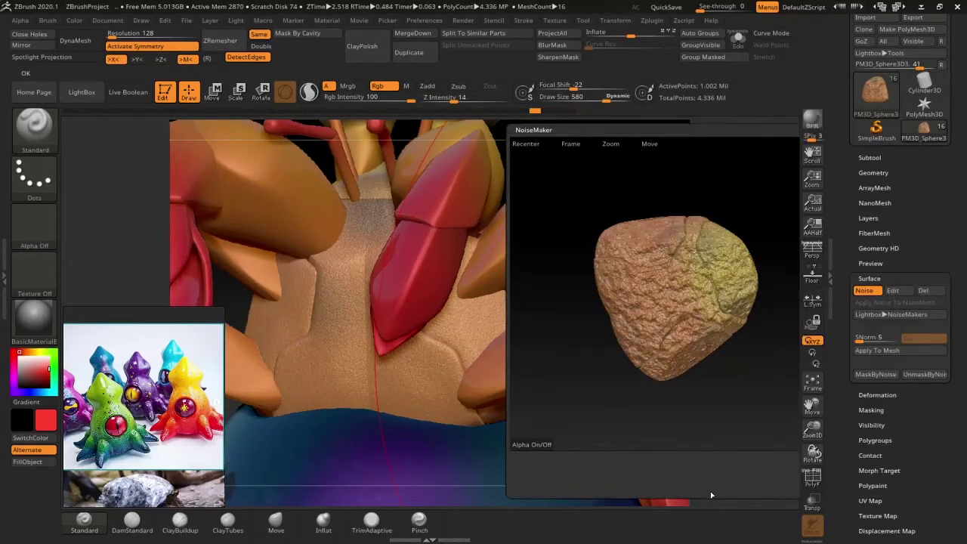
click(698, 488)
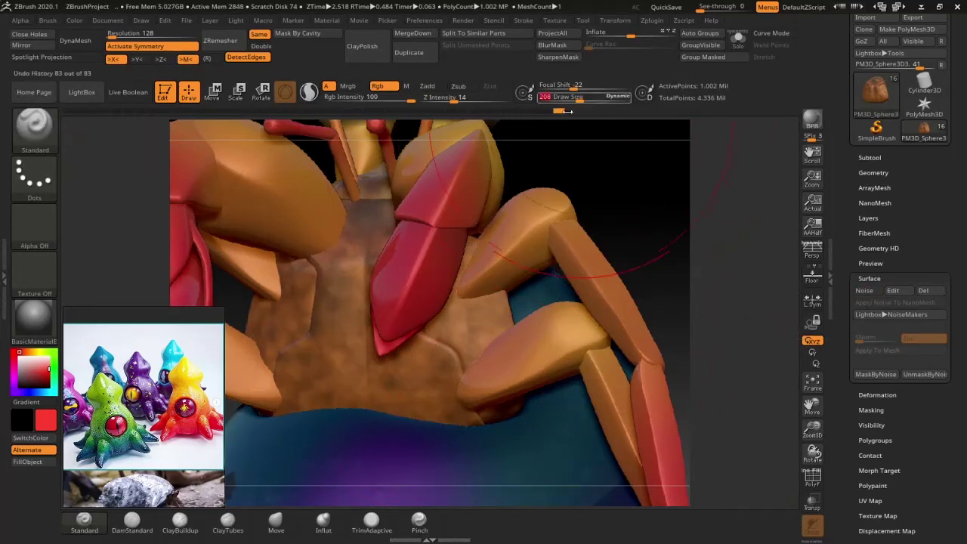
mouse_move(599, 214)
mouse_down()
mouse_move(615, 225)
mouse_move(440, 257)
mouse_move(417, 437)
mouse_up()
mouse_move(643, 242)
mouse_down()
mouse_move(617, 269)
mouse_move(637, 246)
mouse_move(557, 244)
mouse_move(620, 257)
mouse_move(647, 287)
mouse_move(459, 264)
mouse_up()
alt+click(578, 389)
click(892, 290)
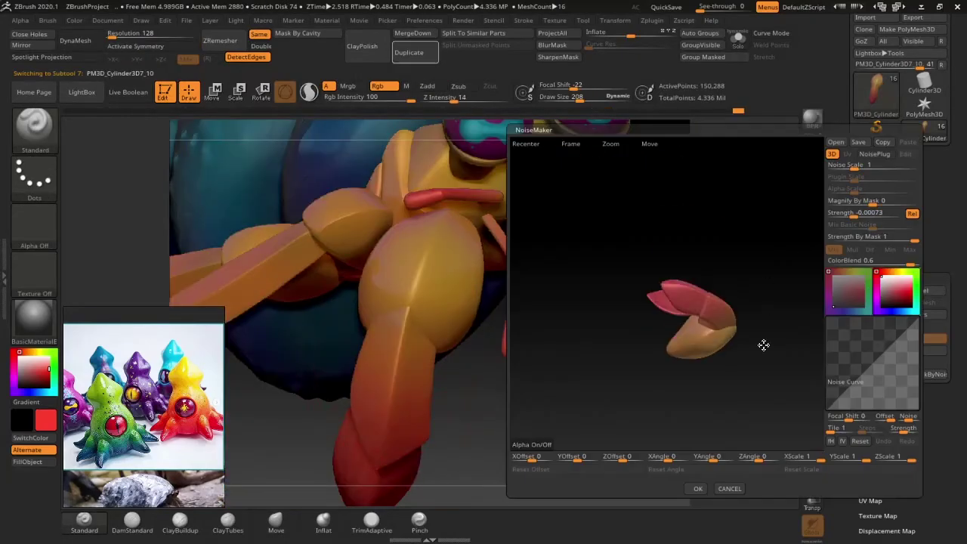
- Apply the skin noise to the first two claw pieces
click(697, 489)
mouse_move(665, 423)
mouse_down()
mouse_move(655, 214)
mouse_move(654, 356)
mouse_move(471, 446)
mouse_move(516, 393)
mouse_move(435, 317)
mouse_up()
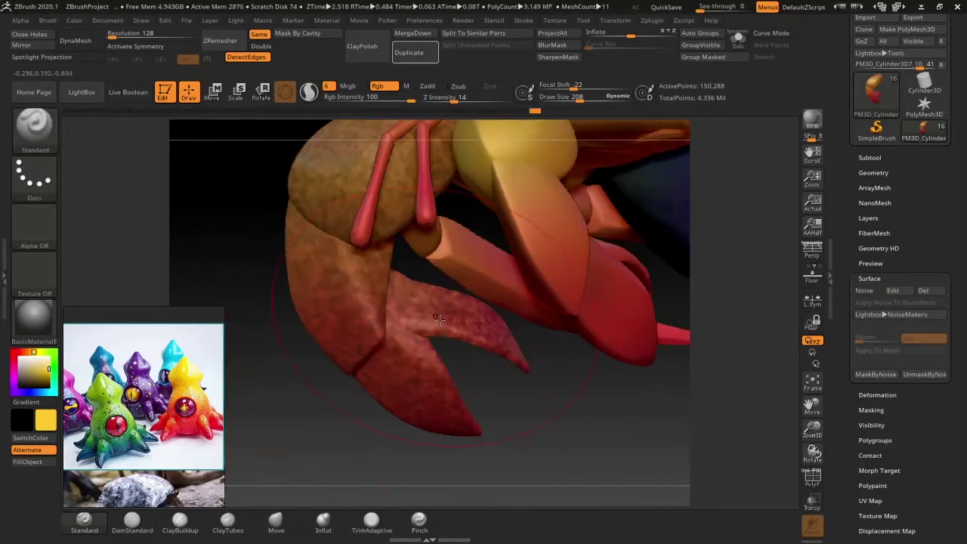
mouse_move(526, 359)
mouse_down()
mouse_move(635, 398)
mouse_move(529, 423)
mouse_up()
alt+click(453, 355)
click(892, 291)
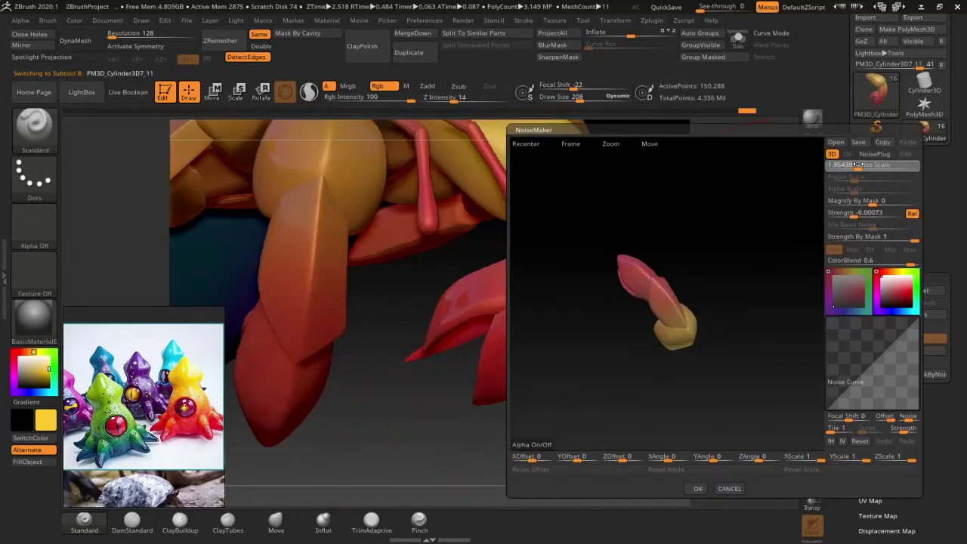
click(698, 488)
- Apply the same skin noise to the leg pieces one by one
mouse_move(610, 314)
mouse_down()
mouse_move(515, 417)
mouse_move(729, 280)
mouse_move(551, 445)
mouse_move(457, 228)
mouse_up()
alt+click(457, 228)
mouse_move(417, 402)
mouse_down()
mouse_move(518, 458)
mouse_move(706, 288)
mouse_move(572, 292)
mouse_move(620, 303)
mouse_up()
alt+click(572, 292)
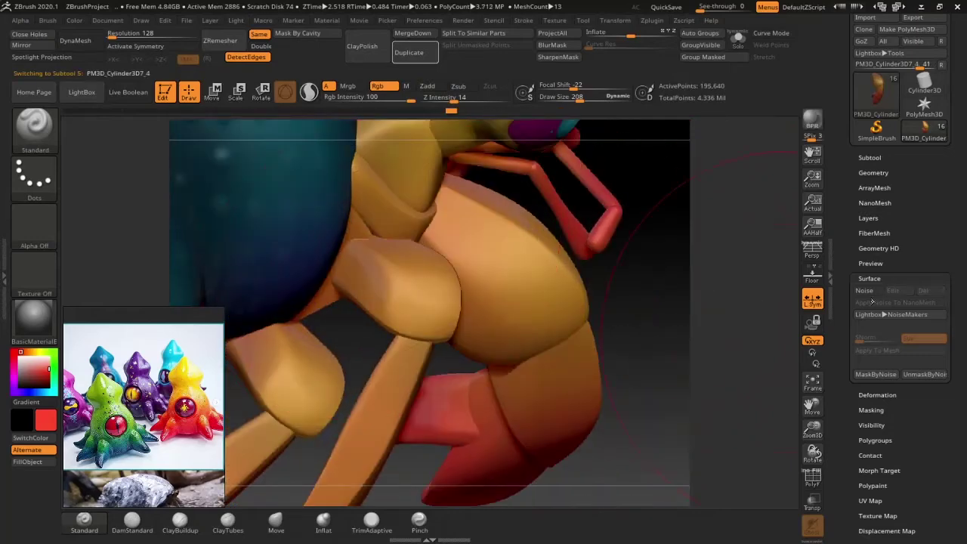
click(864, 290)
click(699, 488)
mouse_move(653, 255)
mouse_down()
mouse_move(493, 342)
mouse_move(381, 266)
mouse_up()
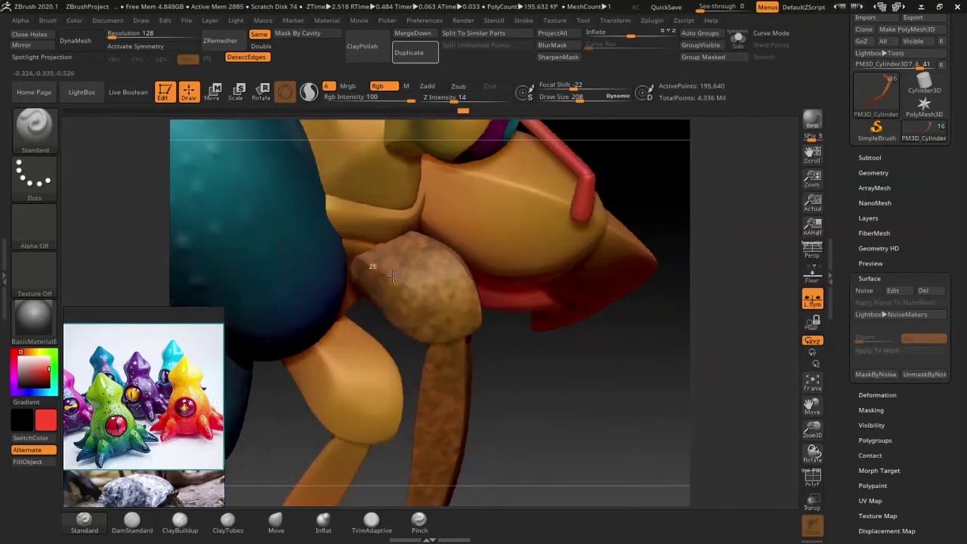
mouse_move(427, 386)
mouse_down()
mouse_move(385, 290)
mouse_move(347, 388)
mouse_move(554, 350)
mouse_move(650, 282)
mouse_up()
key(c)
click(698, 488)
mouse_move(698, 489)
mouse_down()
mouse_move(588, 335)
mouse_move(408, 267)
mouse_up()
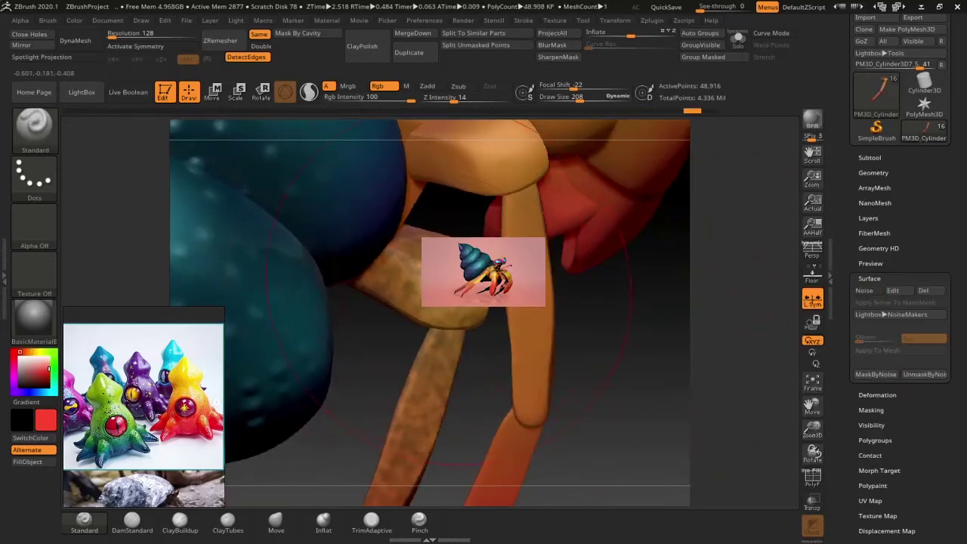